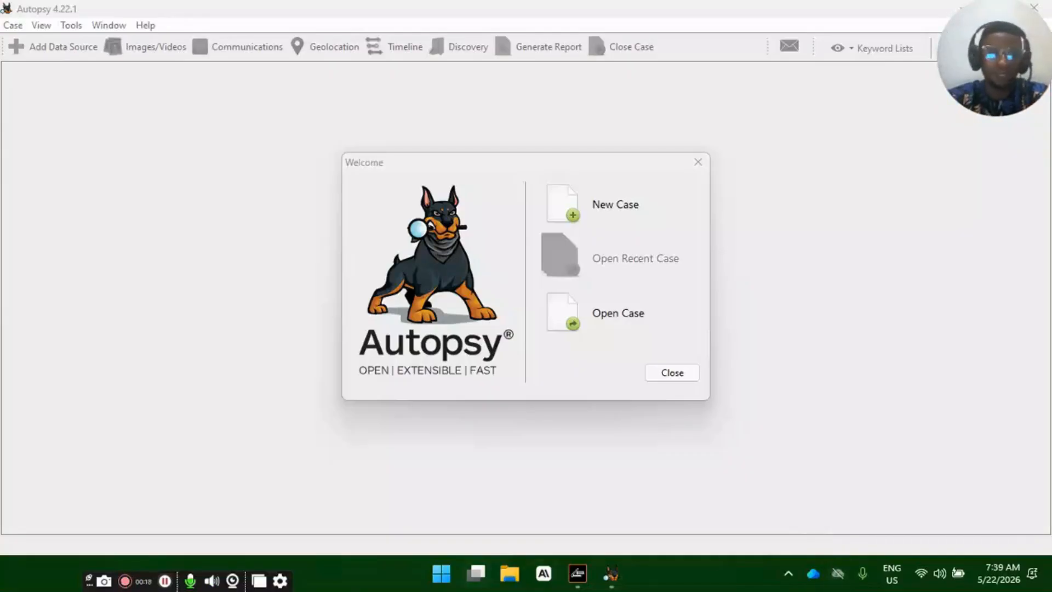
# - Switch to File Explorer and open the USB Drive (E:) from This PC
pyautogui.click(517, 579)
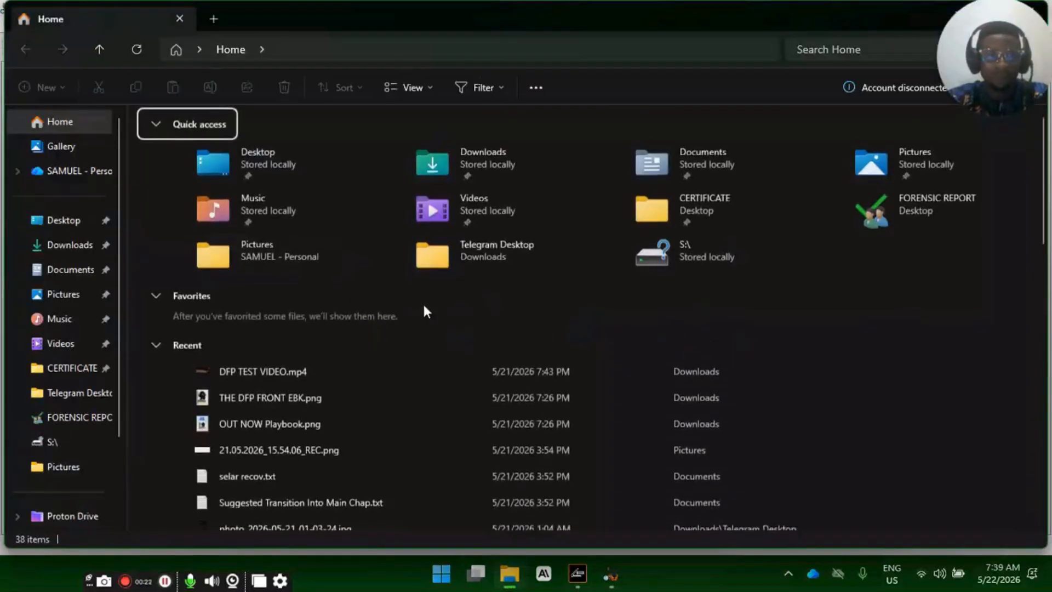
pyautogui.scroll(-2, 65, 471)
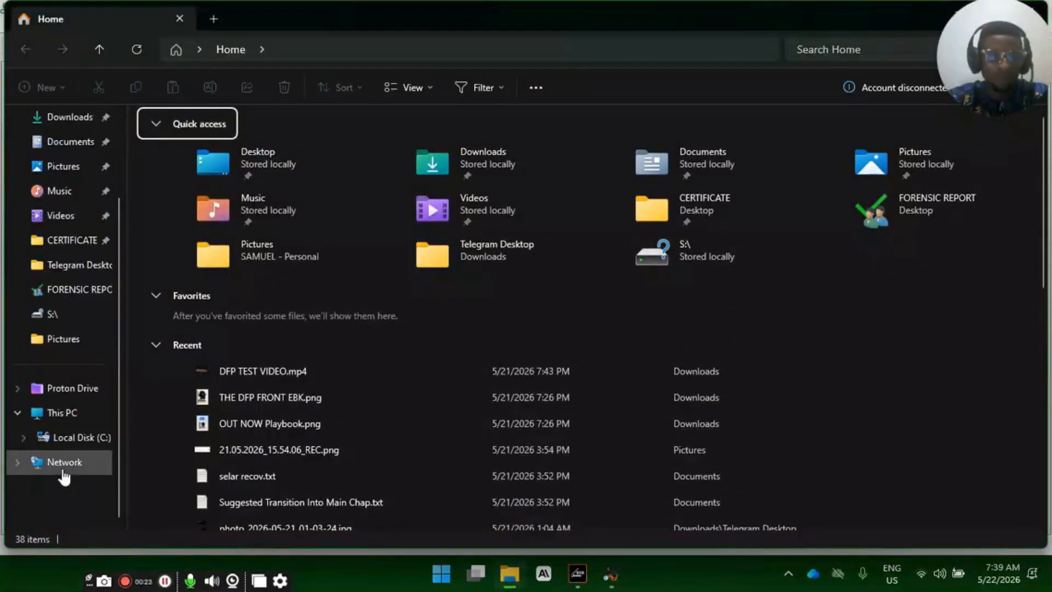
pyautogui.click(69, 415)
pyautogui.moveTo(214, 306); pyautogui.dragTo(300, 142)
pyautogui.click(367, 221)
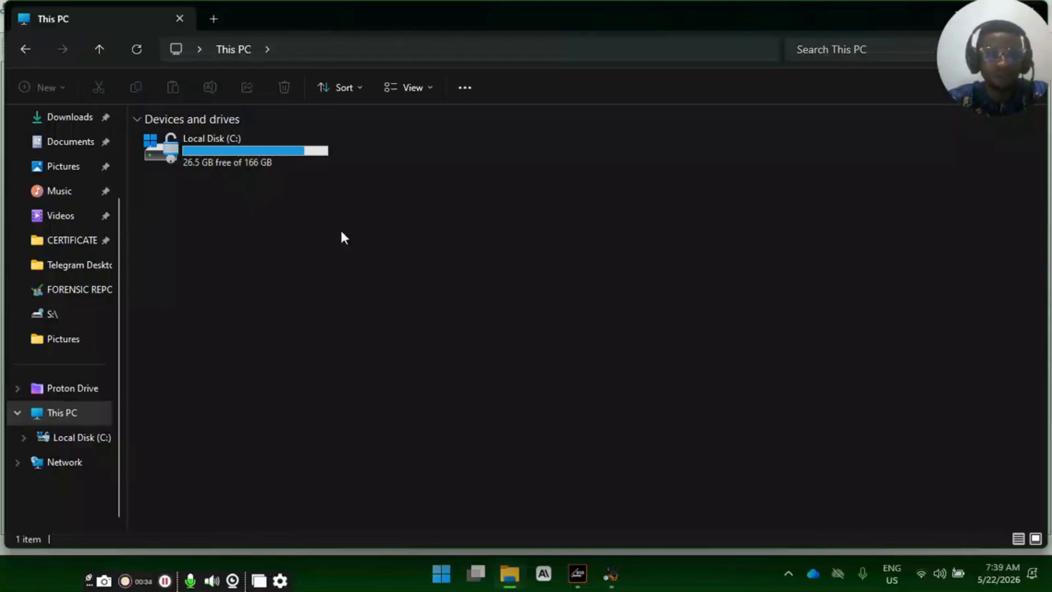
pyautogui.click(437, 156)
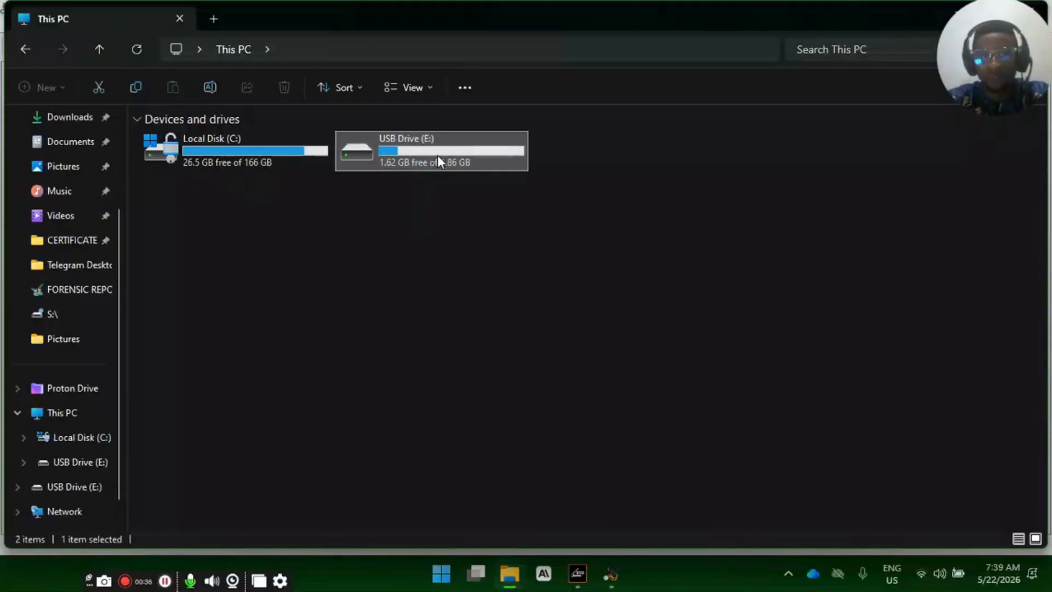
pyautogui.doubleClick(442, 153)
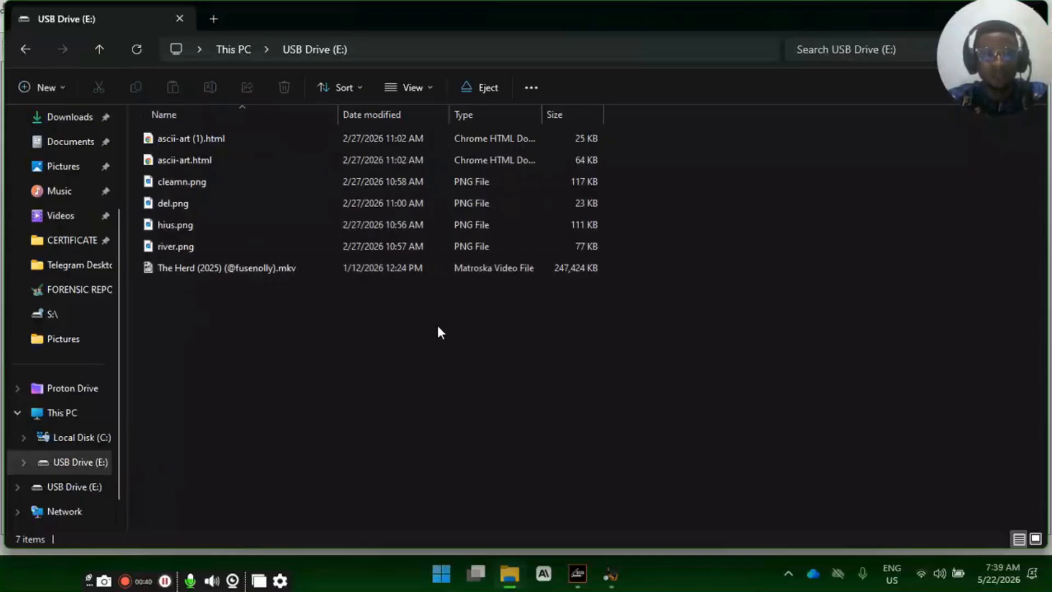
pyautogui.moveTo(252, 335); pyautogui.dragTo(302, 195)
pyautogui.click(278, 359)
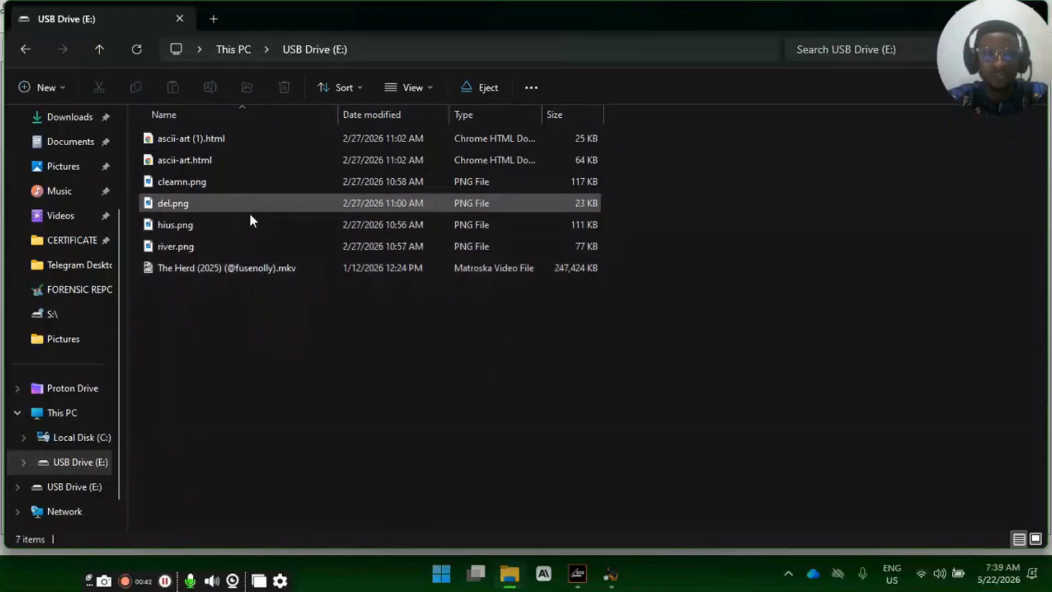
# - Permanently delete the files del.png and hius.png from the USB drive
pyautogui.click(243, 203)
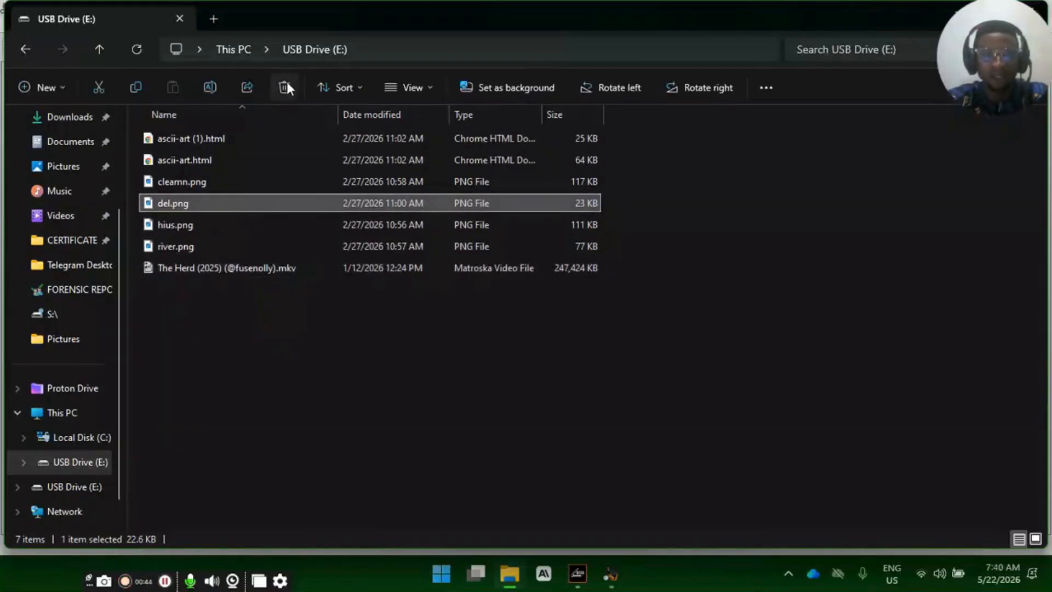
pyautogui.click(287, 85)
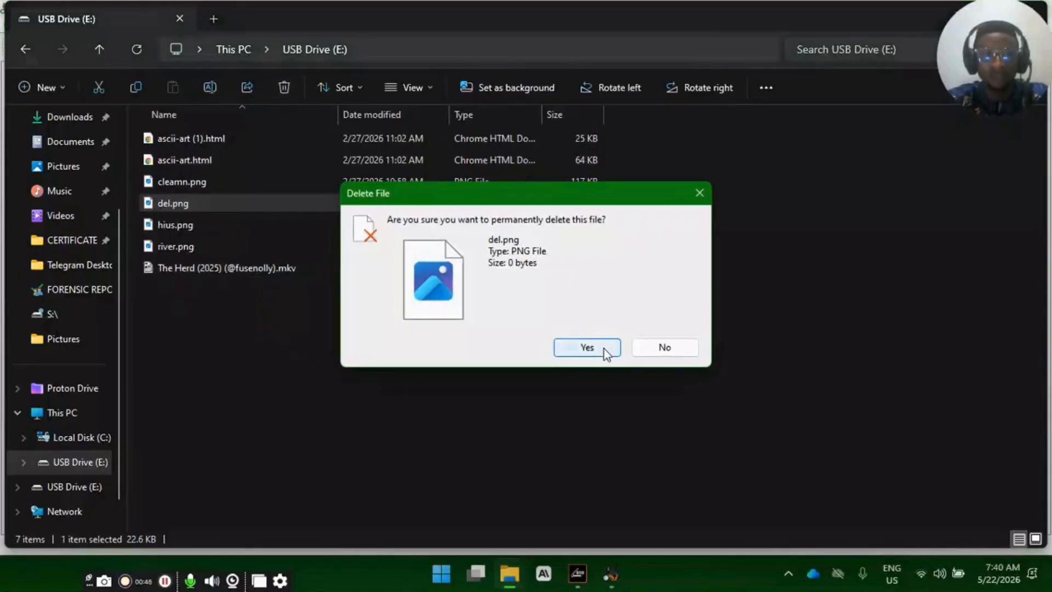
pyautogui.click(603, 348)
pyautogui.click(179, 197)
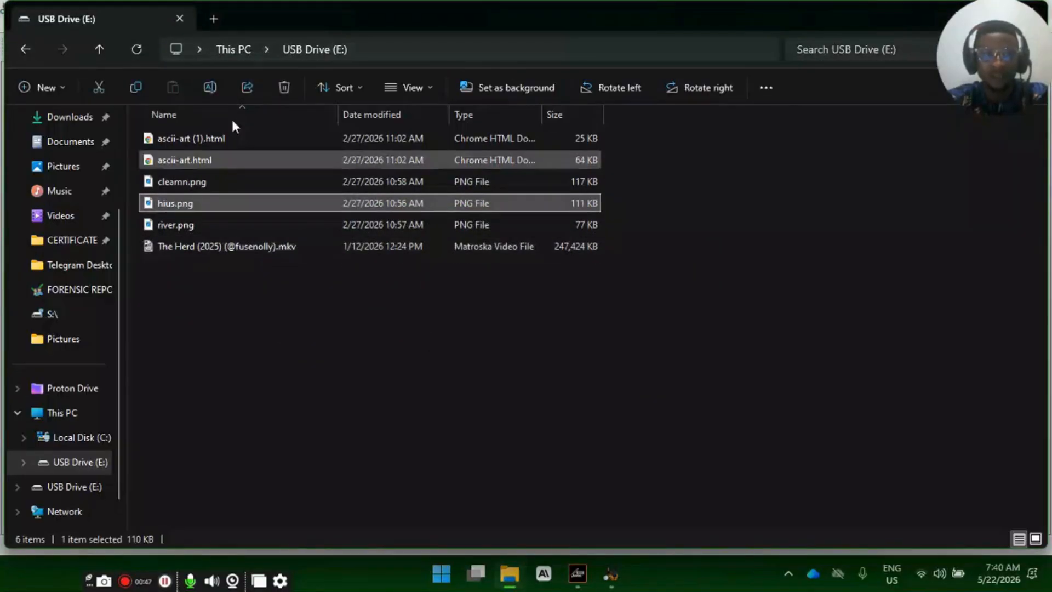
pyautogui.click(283, 88)
pyautogui.click(599, 353)
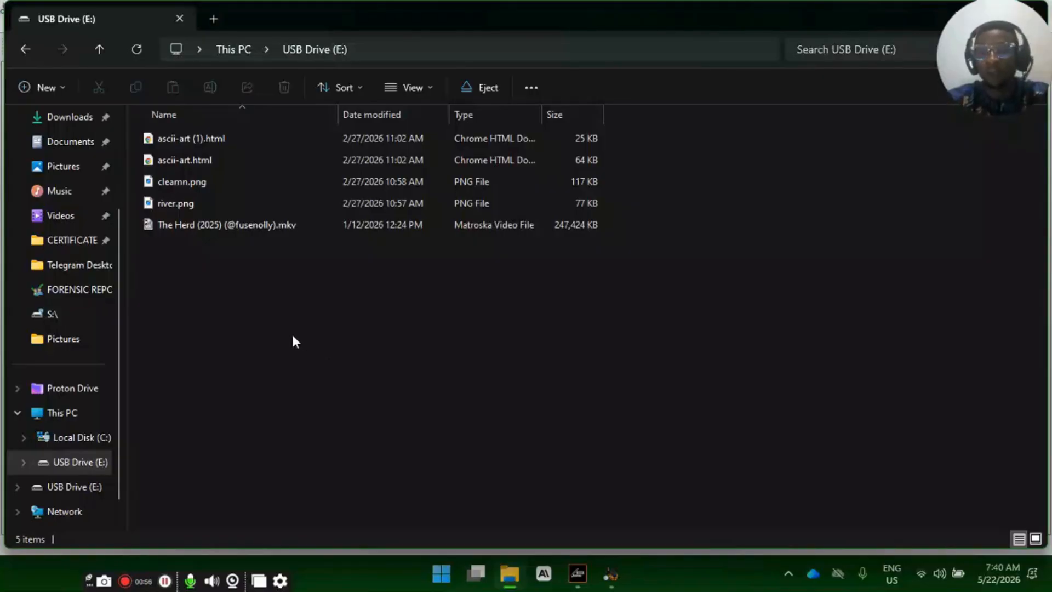
# - Create a folder named "new fdo;lknds" on the USB drive
pyautogui.rightClick(276, 300)
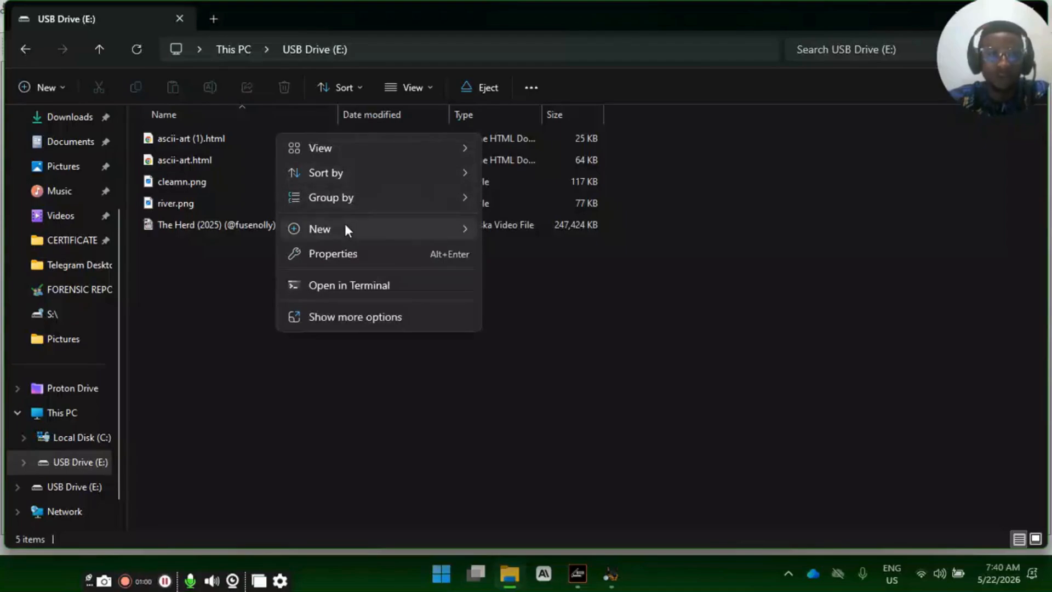
pyautogui.moveTo(345, 226)
pyautogui.click(522, 21)
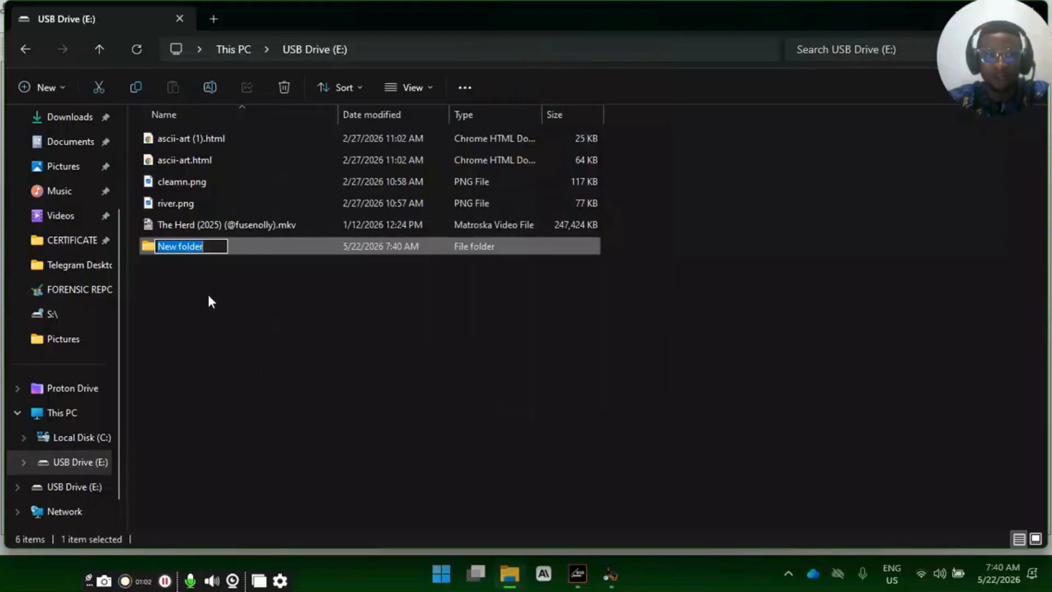
pyautogui.write('new f')
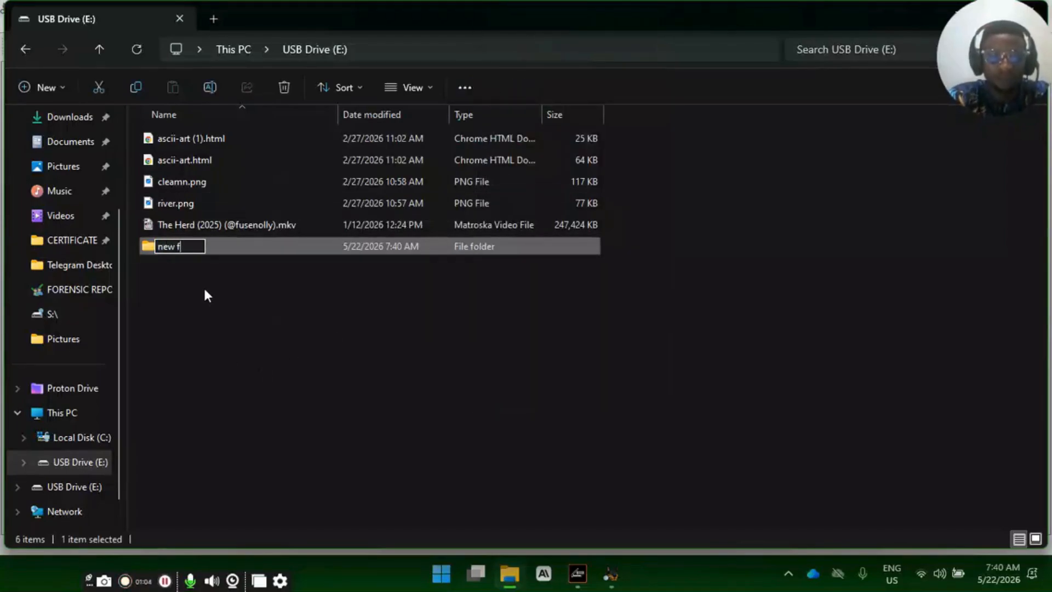
pyautogui.write('do;lknds')
pyautogui.press('Return')
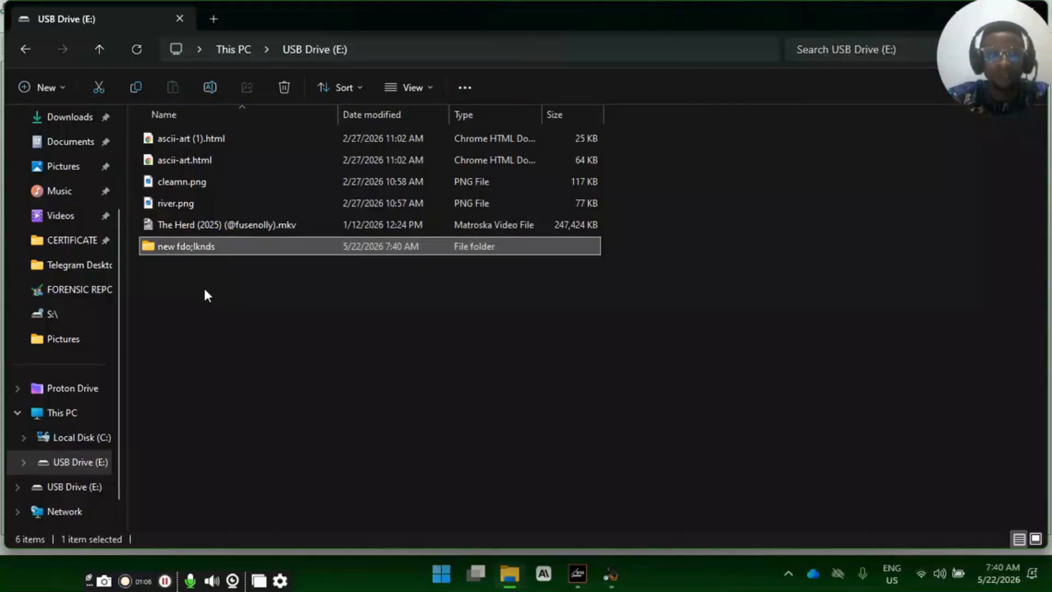
pyautogui.click(202, 287)
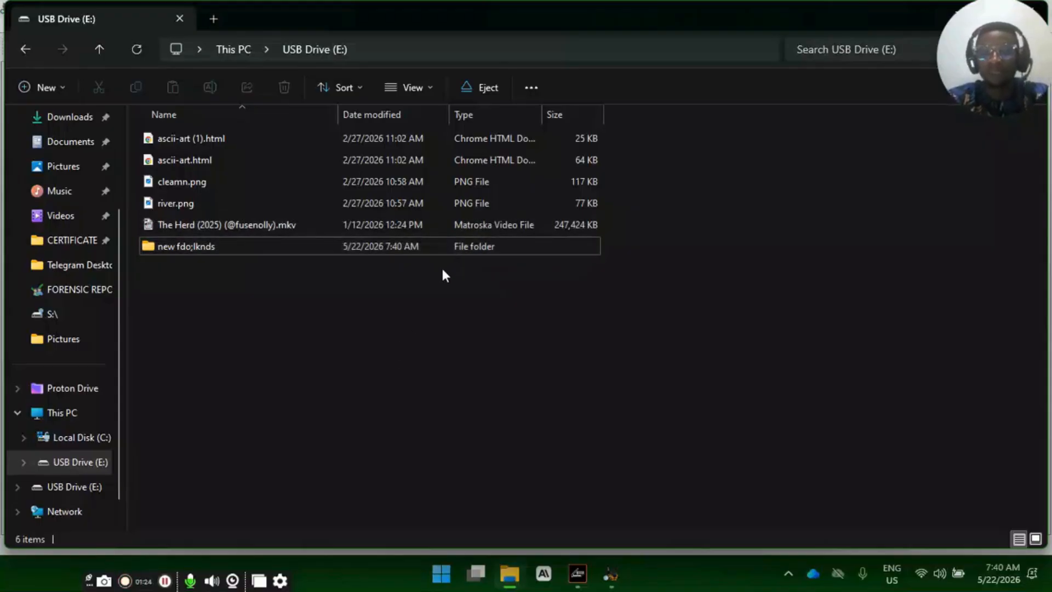
# - Permanently delete the "new fdo;lknds" folder from the USB drive
pyautogui.click(197, 246)
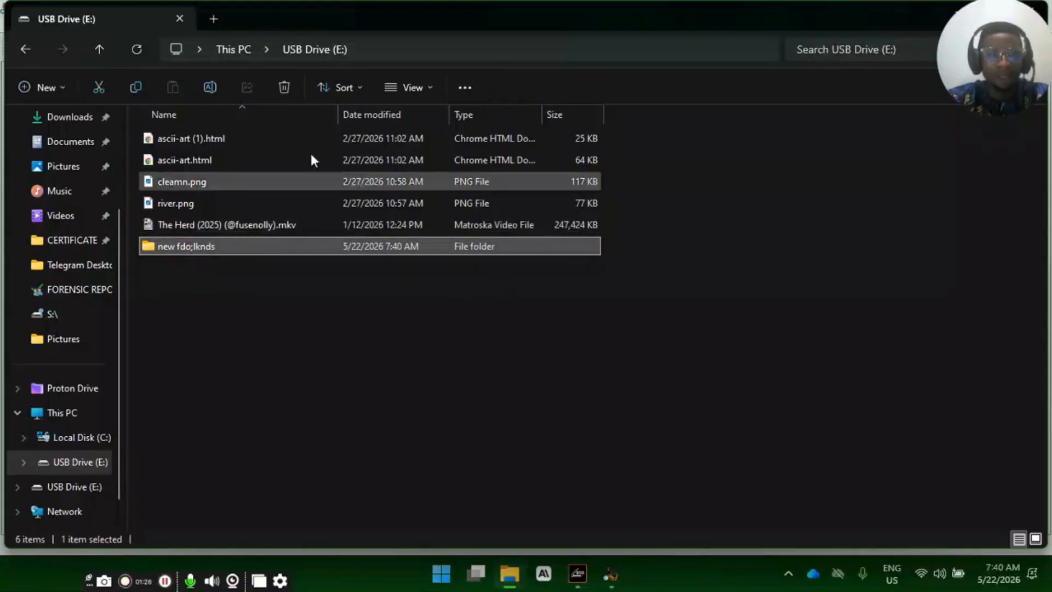
pyautogui.click(274, 86)
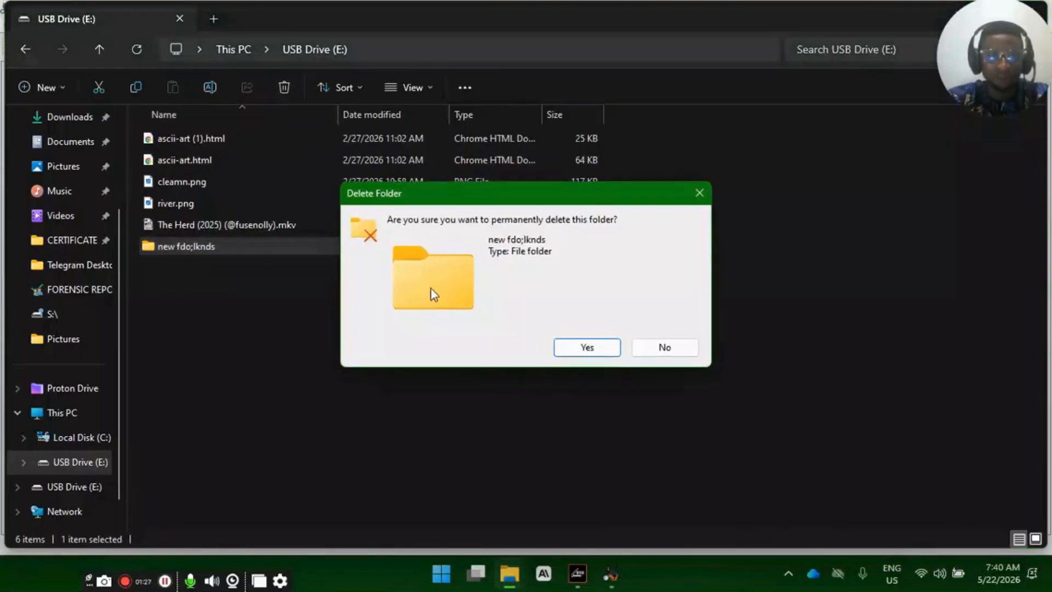
pyautogui.click(586, 346)
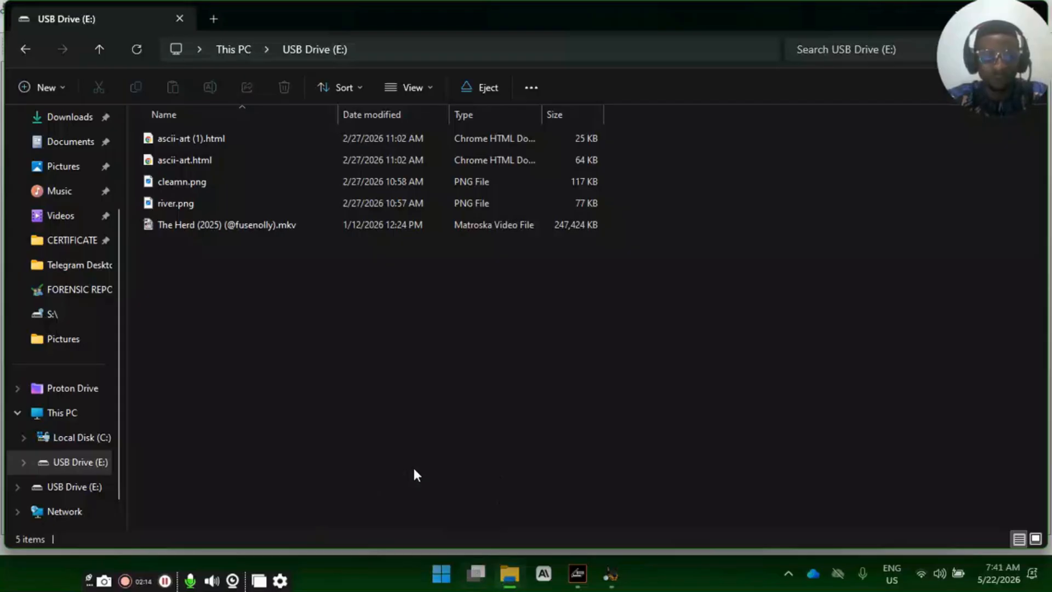
# - Launch the Registry Editor by running the regedit command
pyautogui.press('super+r')
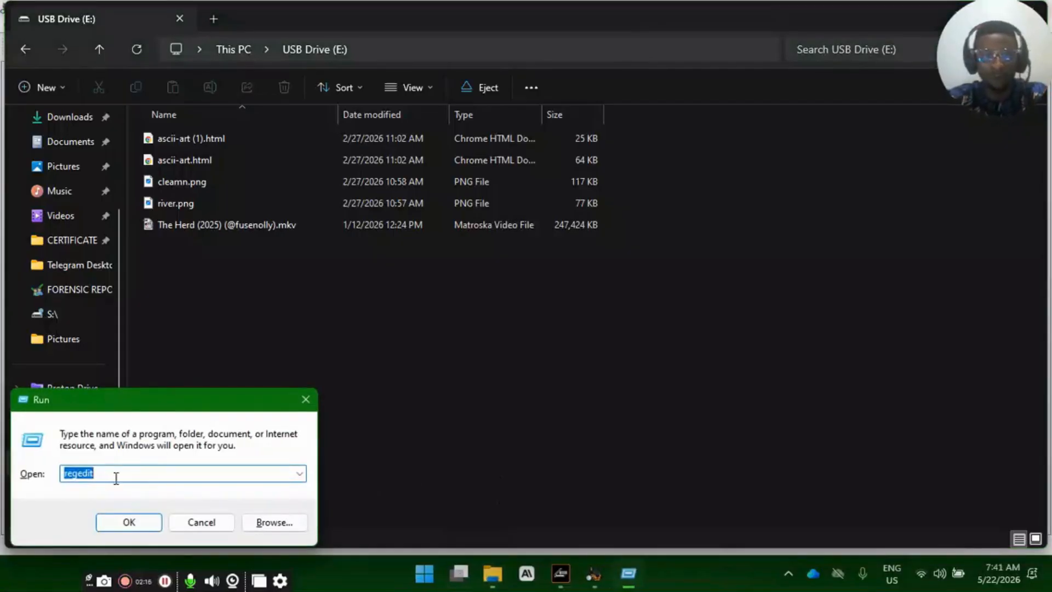
pyautogui.write('regedit')
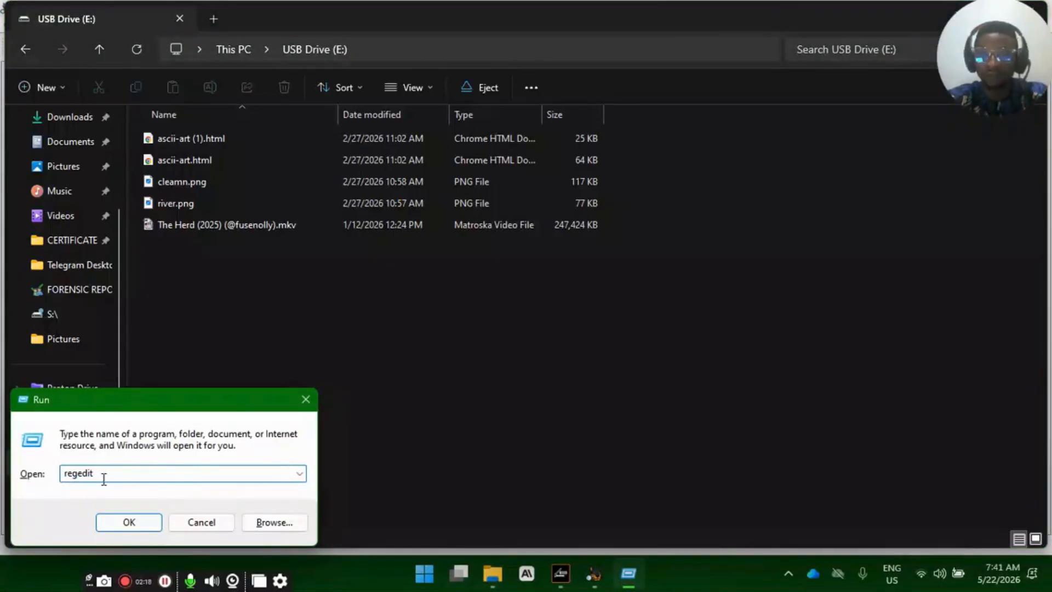
pyautogui.click(141, 523)
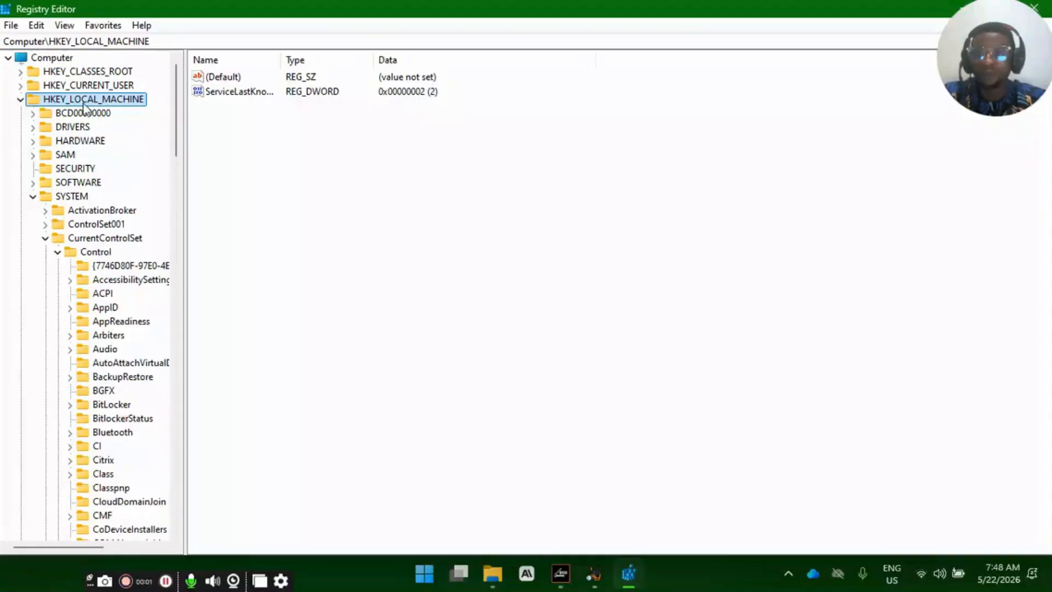
# - Expand the CurrentControlSet key under HKEY_LOCAL_MACHINE\SYSTEM in the registry tree
pyautogui.click(66, 197)
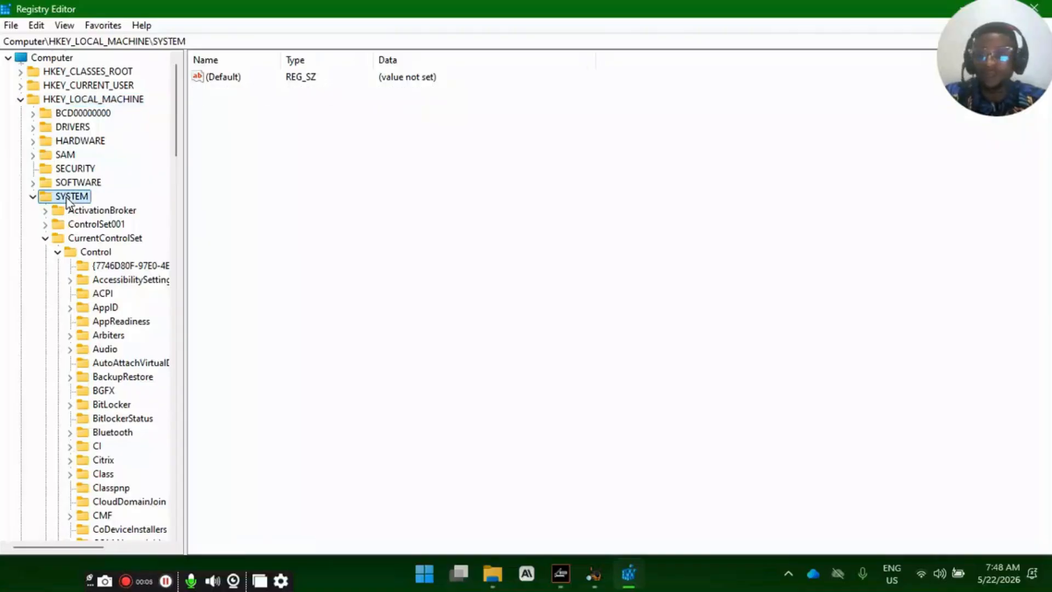
pyautogui.click(68, 241)
pyautogui.click(45, 239)
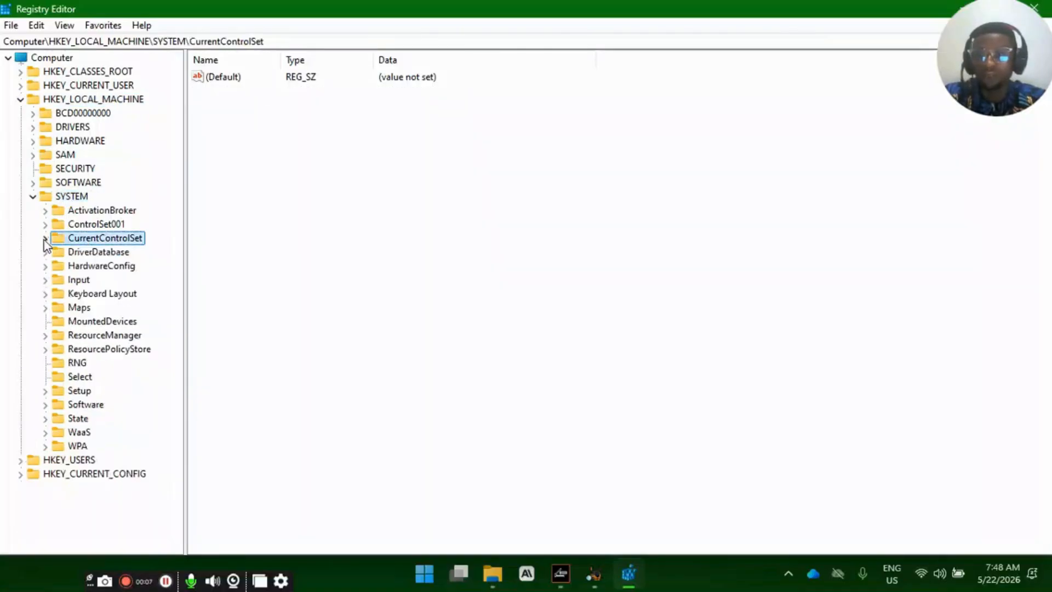
pyautogui.click(33, 196)
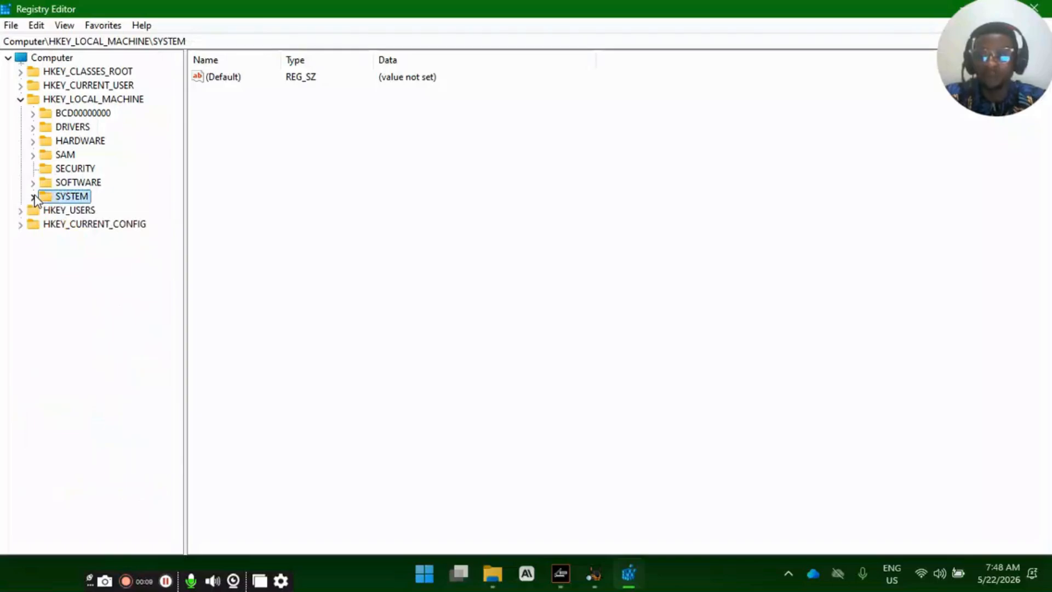
pyautogui.click(33, 196)
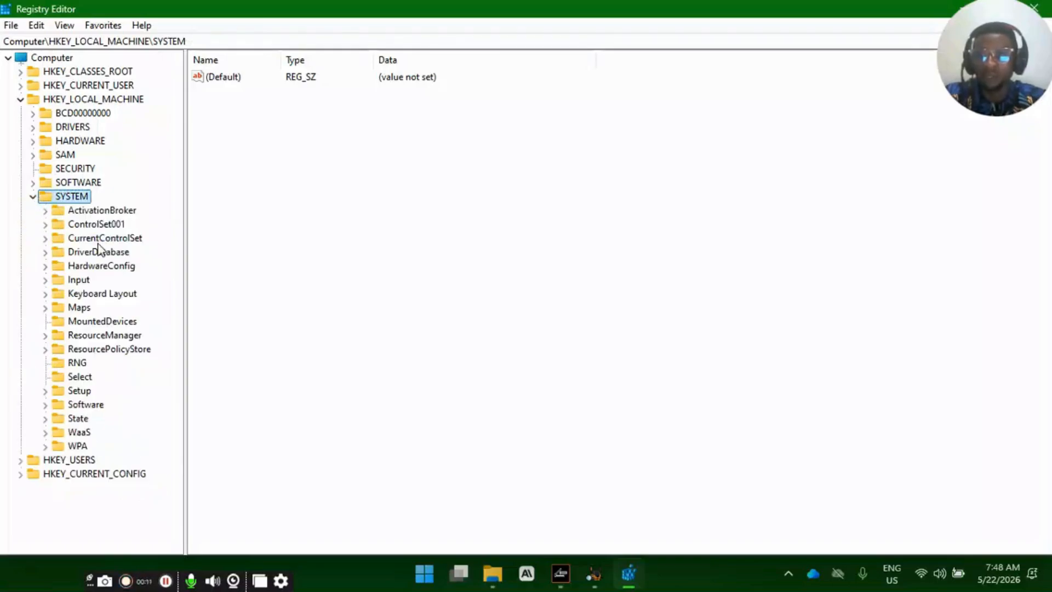
pyautogui.click(98, 243)
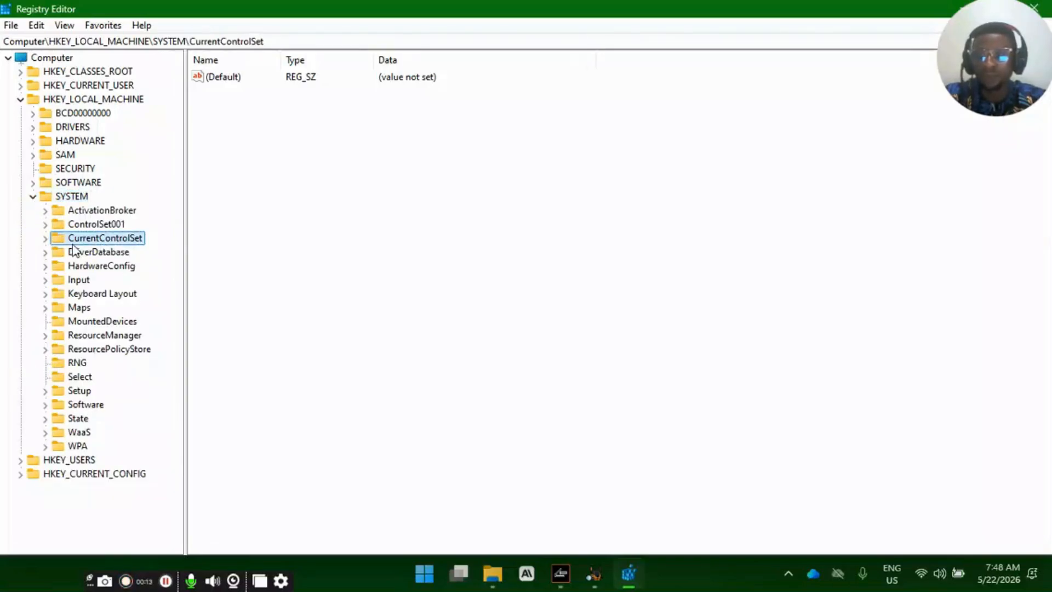
pyautogui.click(45, 238)
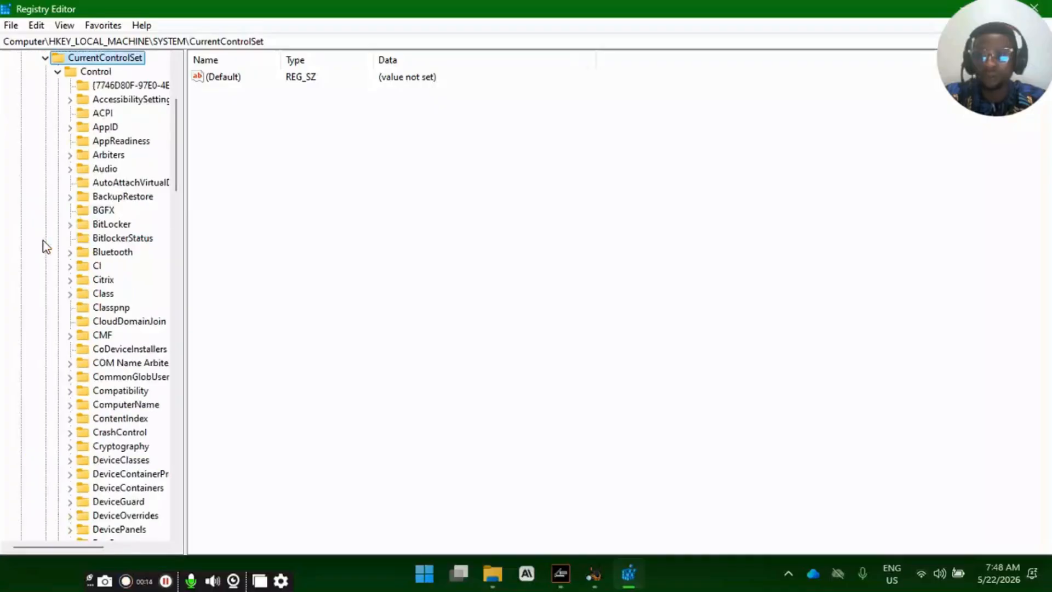
# - Expand the Control key under CurrentControlSet and open its StorageDevicePolicies subkey
pyautogui.click(88, 72)
pyautogui.click(58, 72)
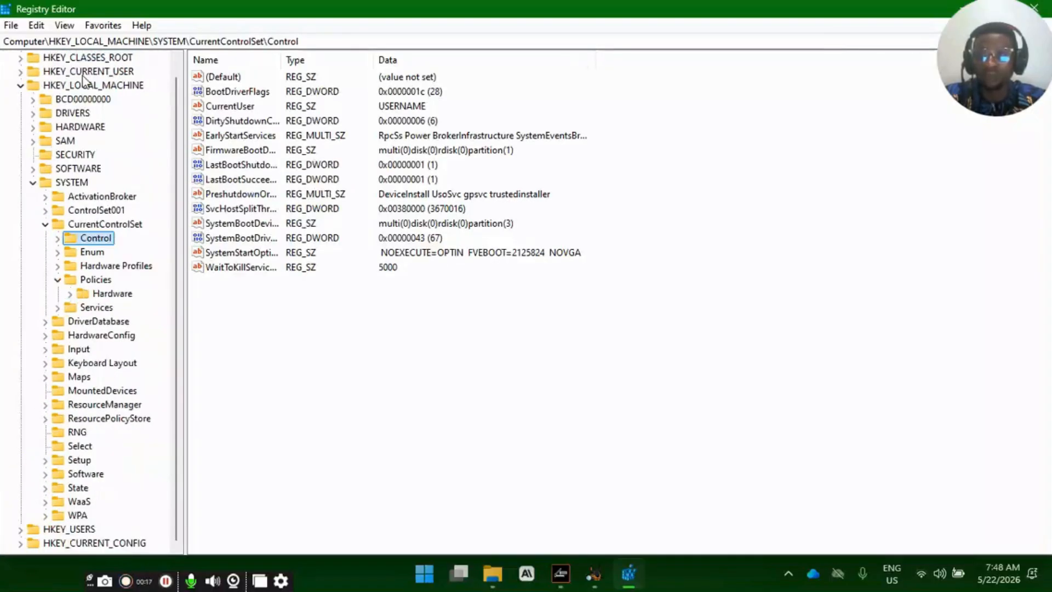
pyautogui.click(58, 238)
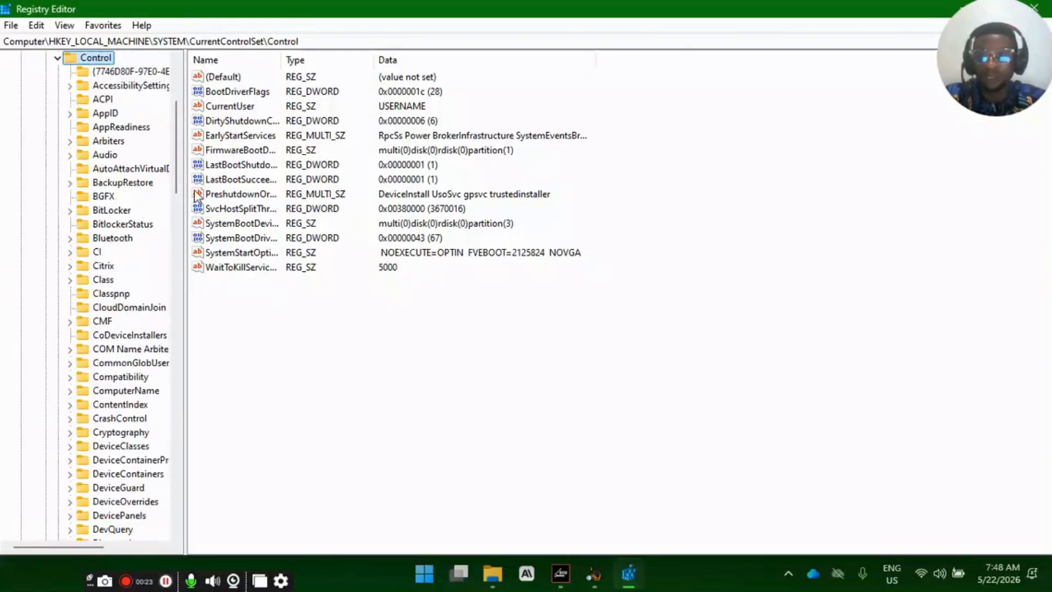
pyautogui.moveTo(176, 182); pyautogui.dragTo(188, 386)
pyautogui.scroll(-2, 186, 403)
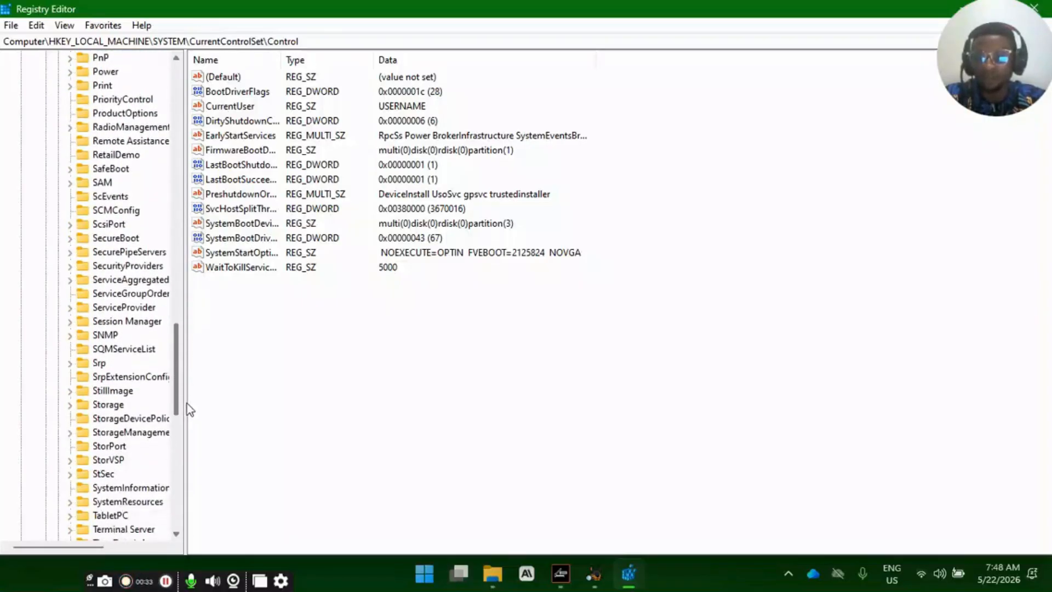
pyautogui.click(124, 378)
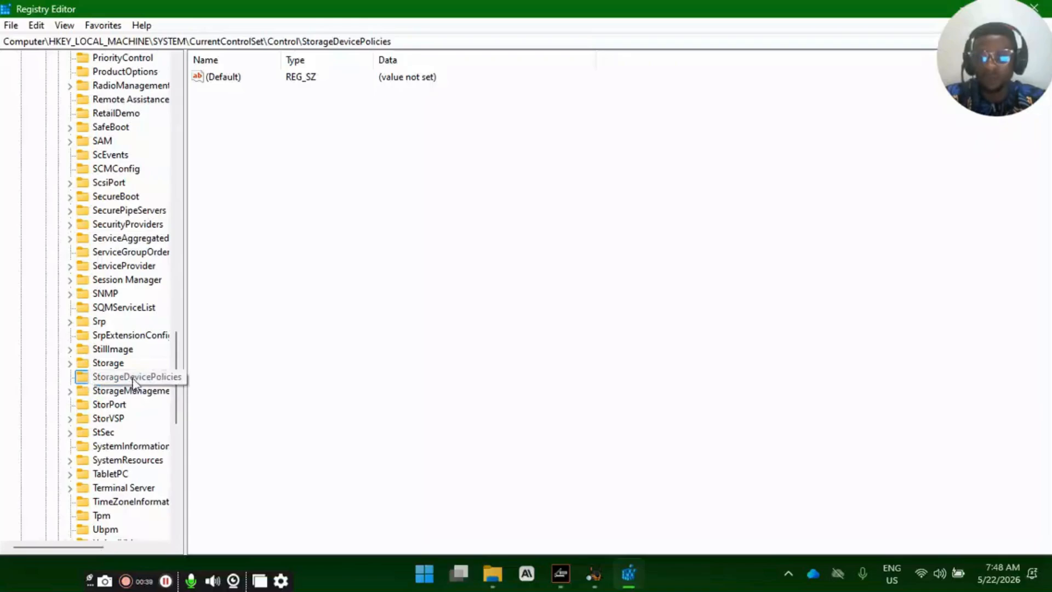
# - Create a DWORD (32-bit) value named WriteProtect in the StorageDevicePolicies key
pyautogui.click(277, 126)
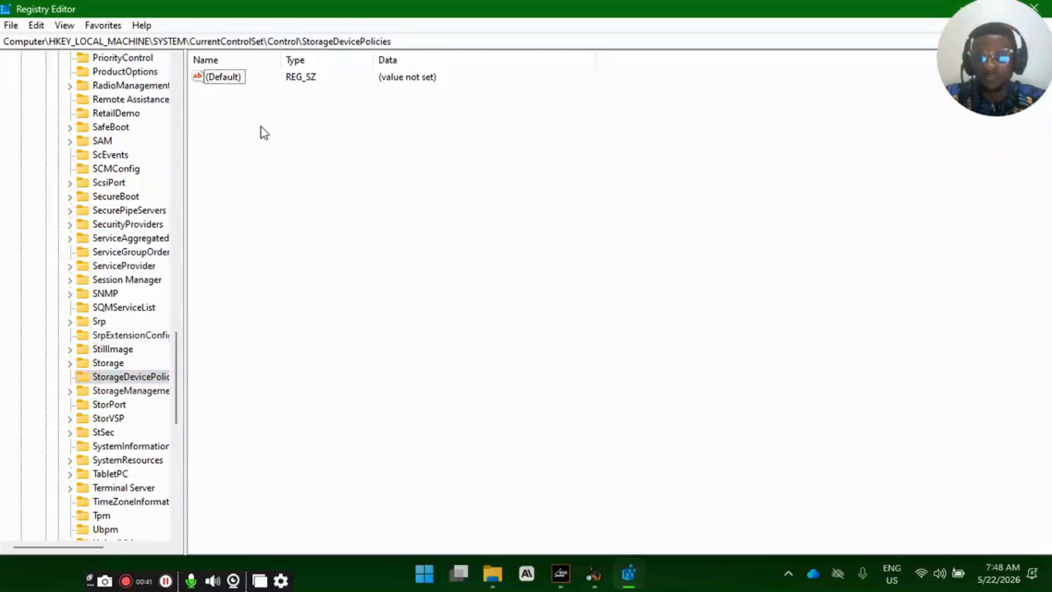
pyautogui.moveTo(243, 98); pyautogui.dragTo(395, 110)
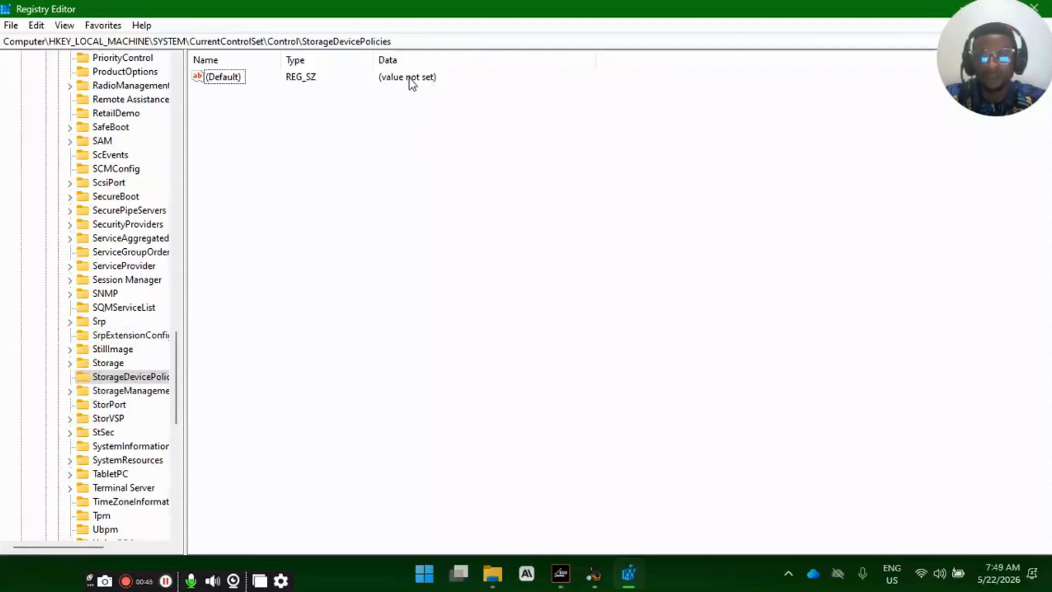
pyautogui.rightClick(219, 114)
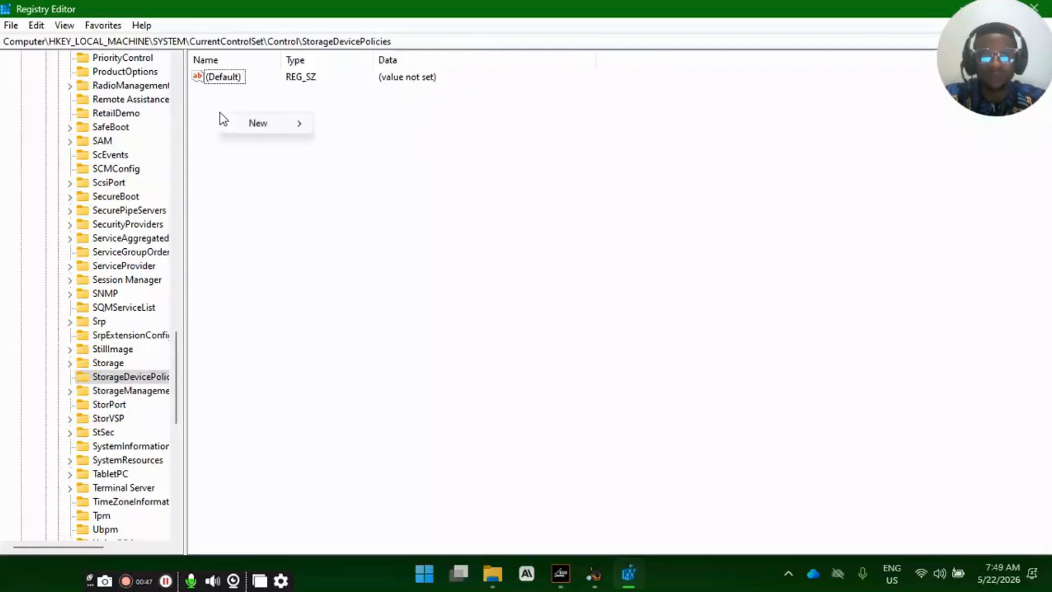
pyautogui.moveTo(271, 127)
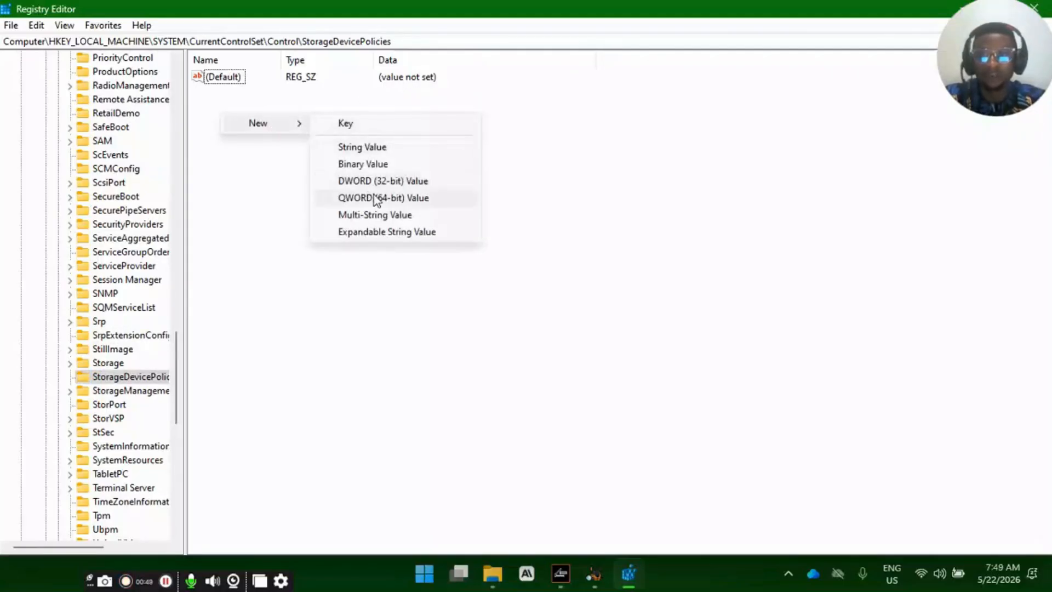
pyautogui.click(390, 185)
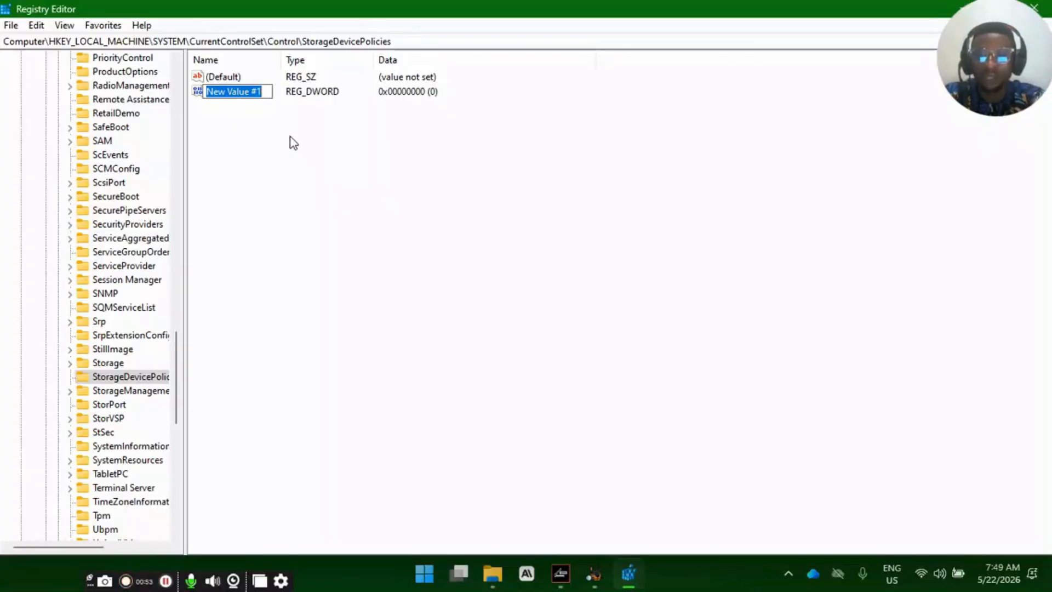
pyautogui.write('Write')
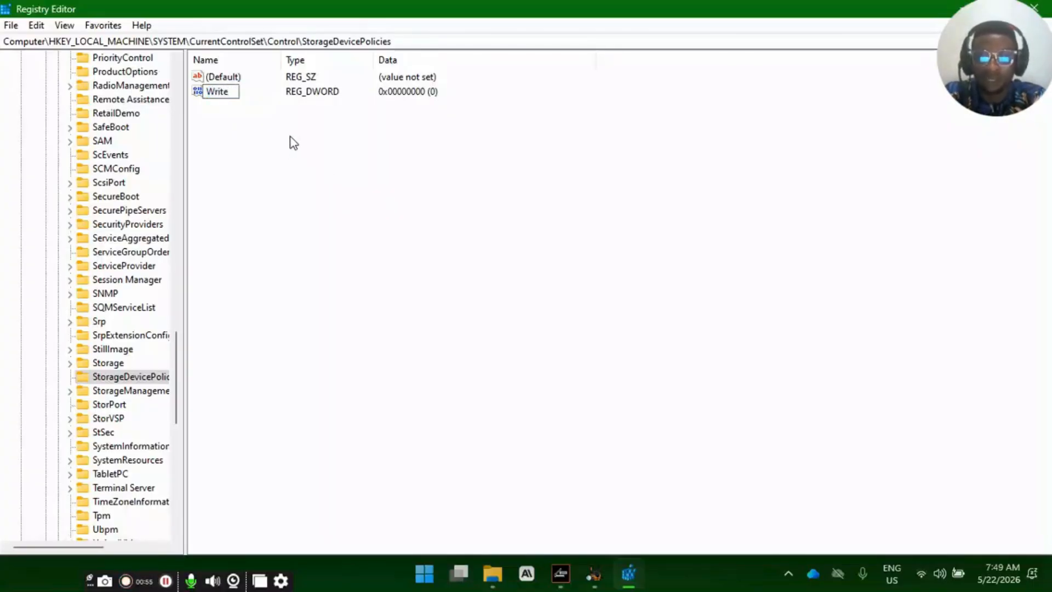
pyautogui.write('Protect')
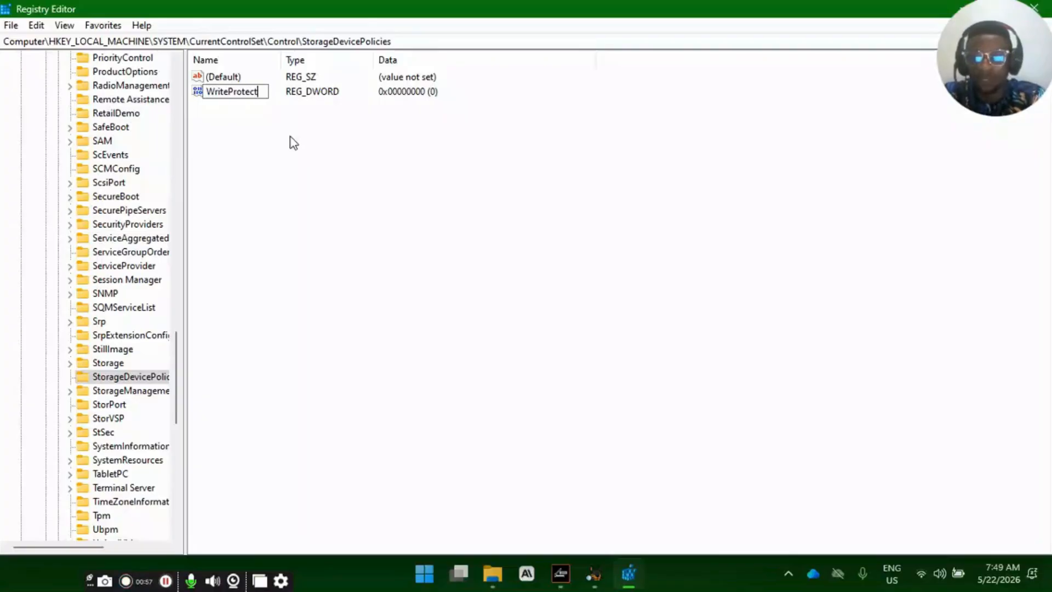
pyautogui.press('Return')
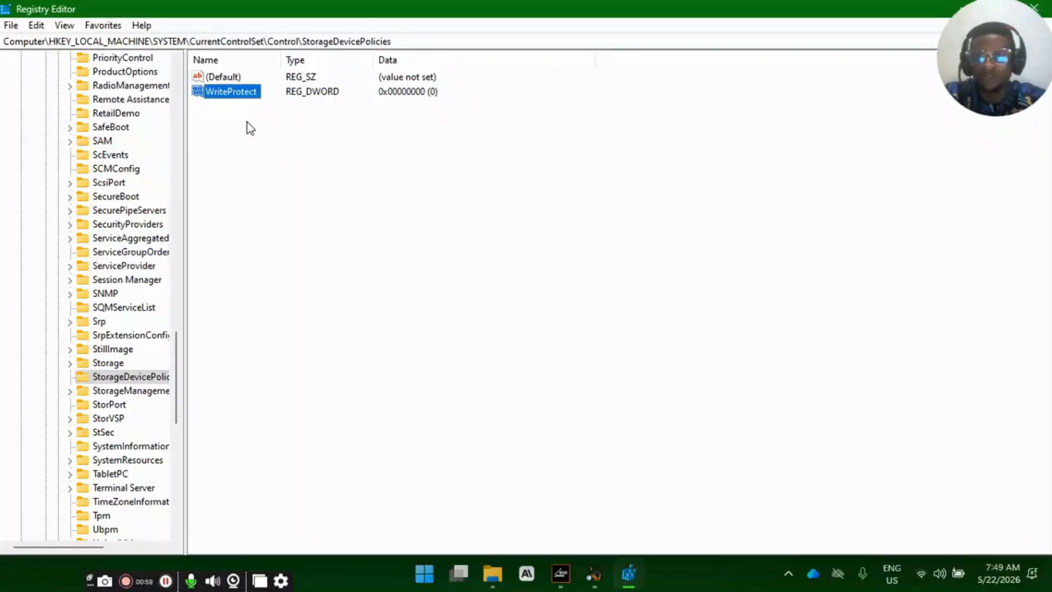
# - Set the WriteProtect value data to 1 with the hexadecimal base
pyautogui.doubleClick(239, 94)
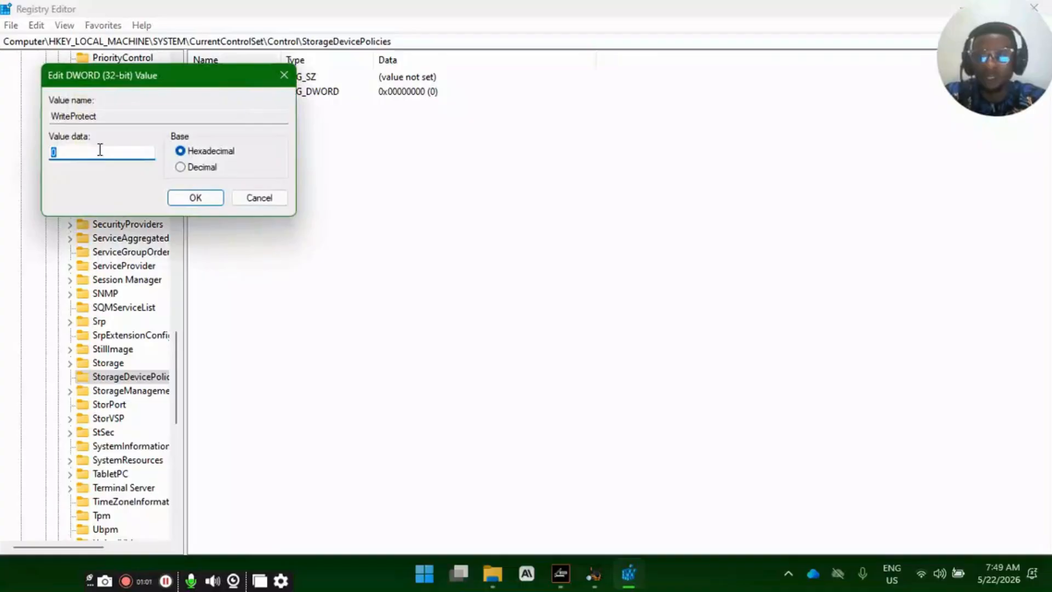
pyautogui.click(283, 75)
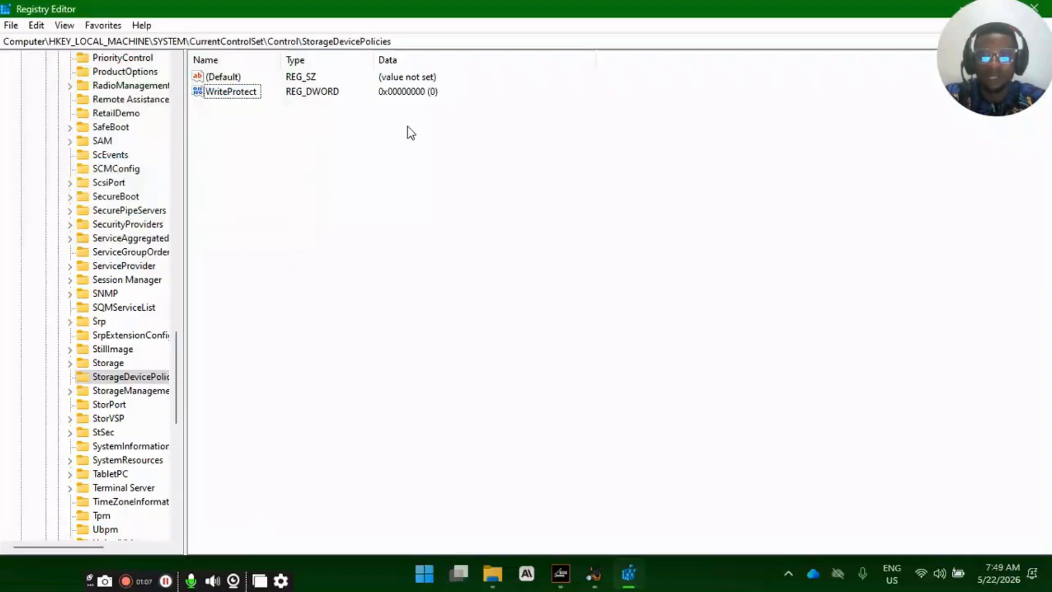
pyautogui.click(235, 93)
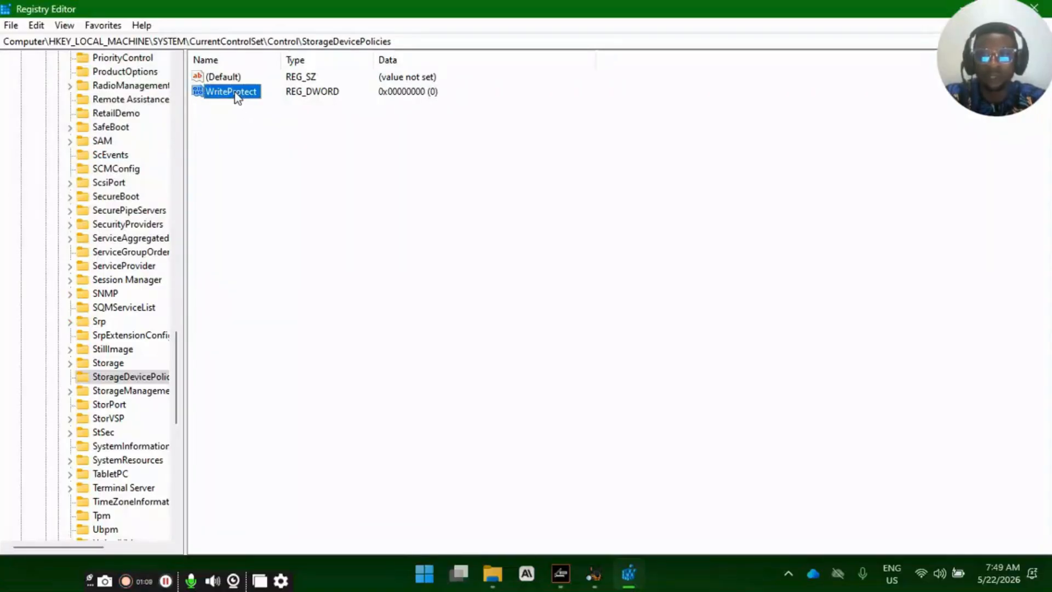
pyautogui.doubleClick(235, 91)
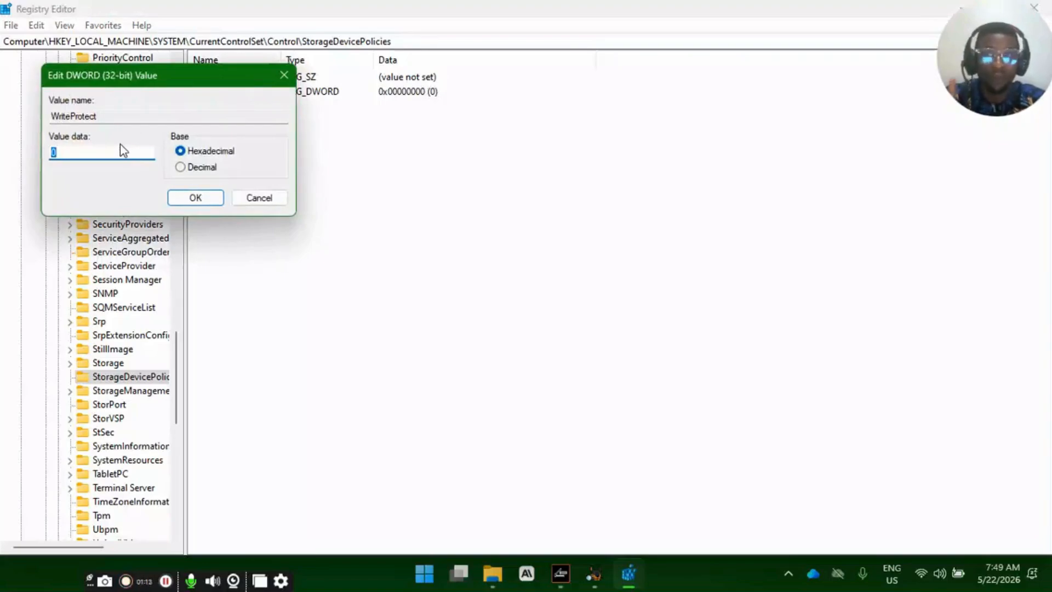
pyautogui.write('1')
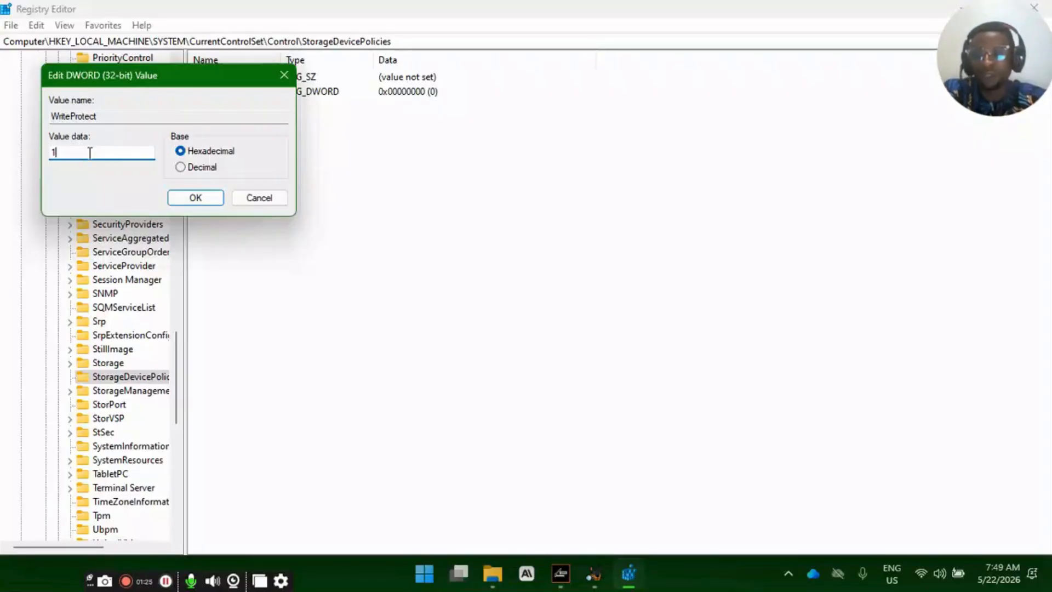
pyautogui.click(196, 199)
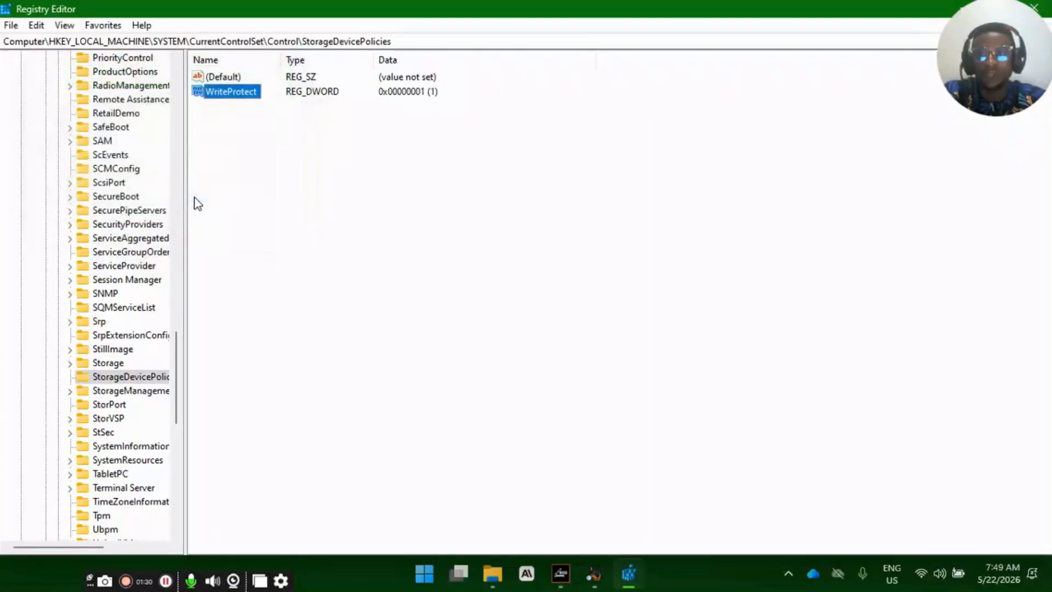
pyautogui.click(371, 166)
pyautogui.rightClick(334, 136)
pyautogui.click(481, 161)
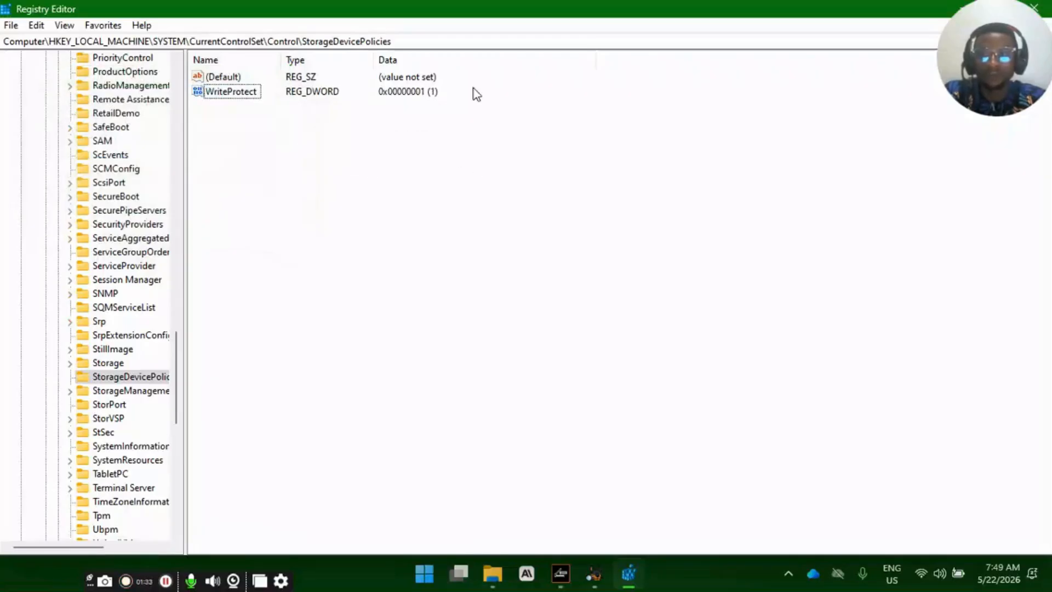
# - Switch to File Explorer and open USB Drive (E:) from This PC
pyautogui.click(493, 573)
pyautogui.moveTo(229, 317); pyautogui.dragTo(271, 132)
pyautogui.click(296, 290)
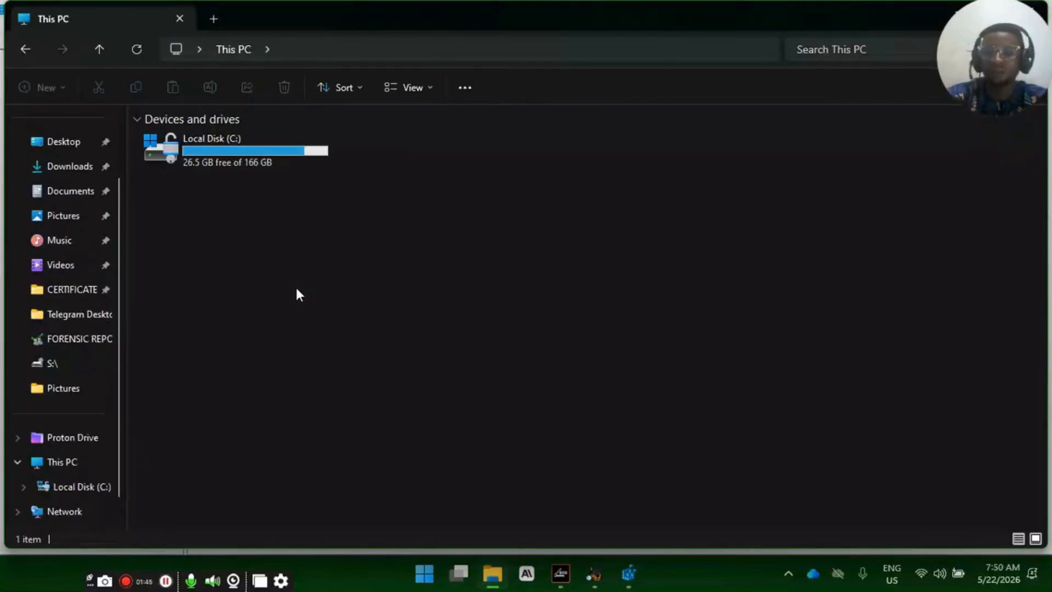
pyautogui.click(444, 159)
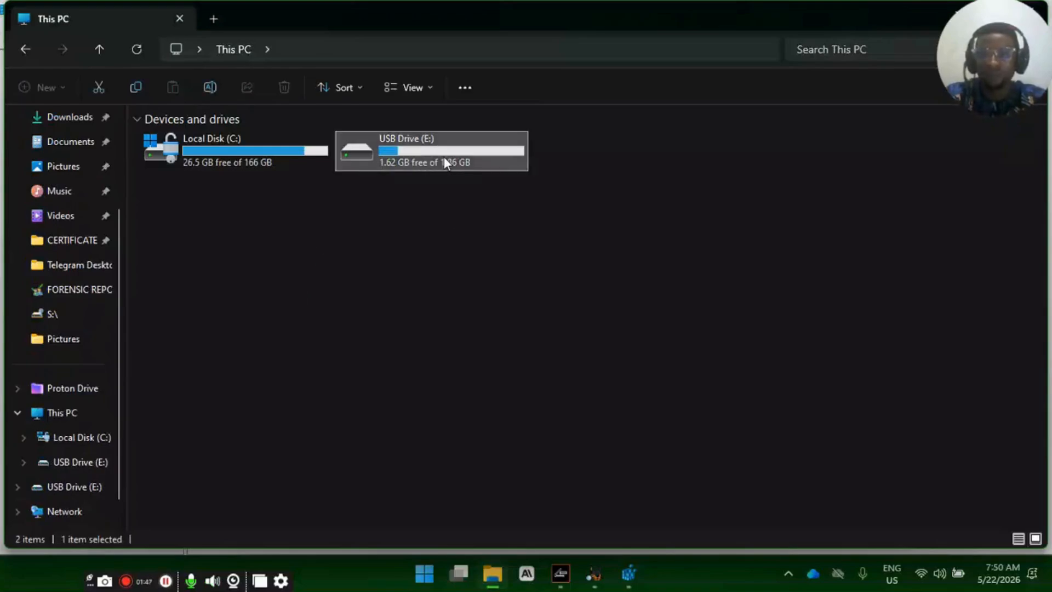
pyautogui.doubleClick(444, 158)
# - Check which commands the USB drive folder offers for creating new items and for changing the selected files
pyautogui.moveTo(247, 280); pyautogui.dragTo(272, 171)
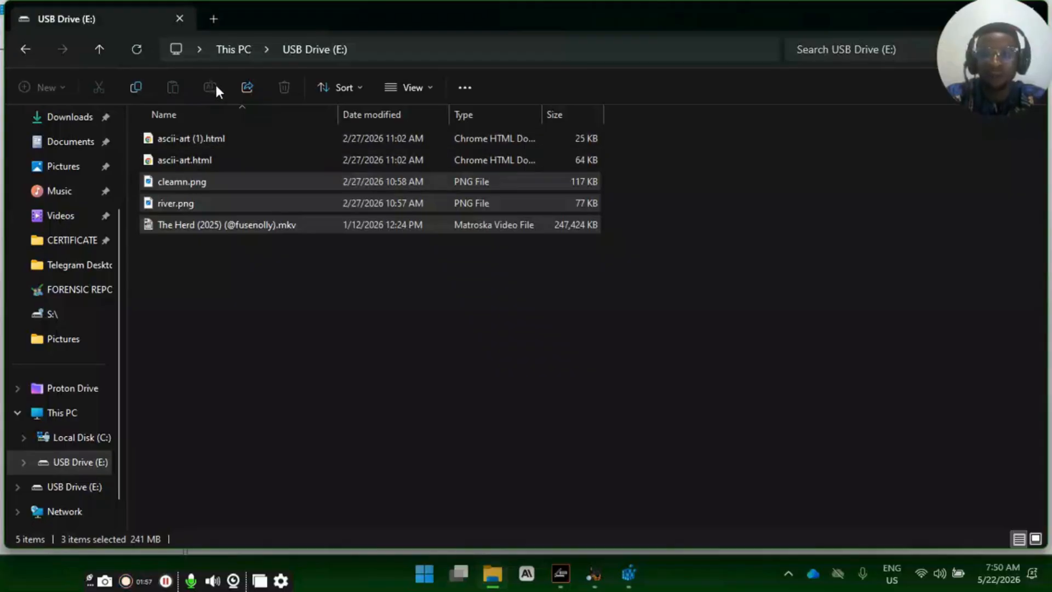
pyautogui.rightClick(255, 249)
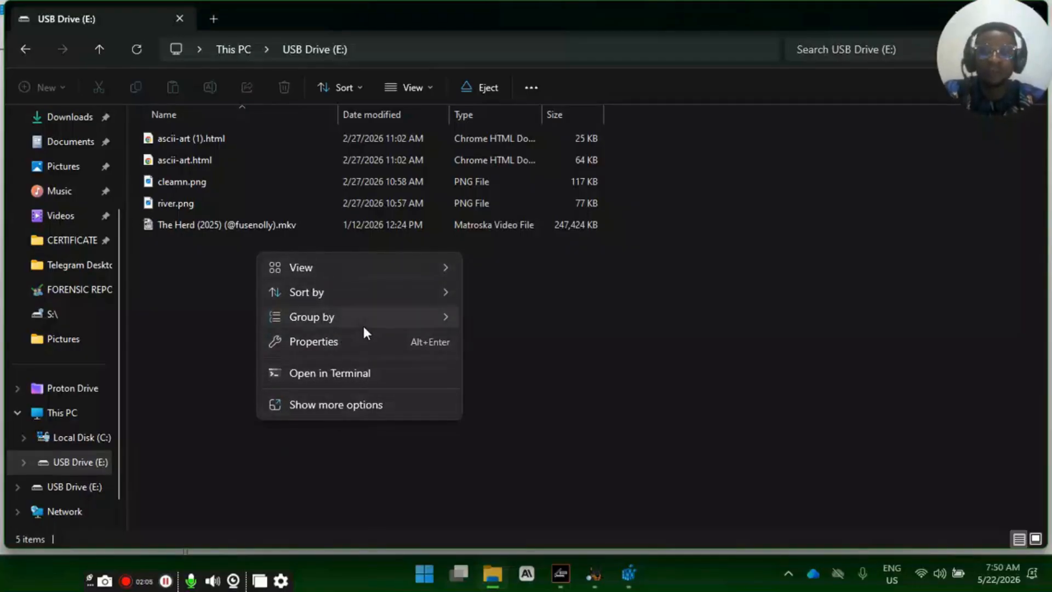
pyautogui.moveTo(365, 328)
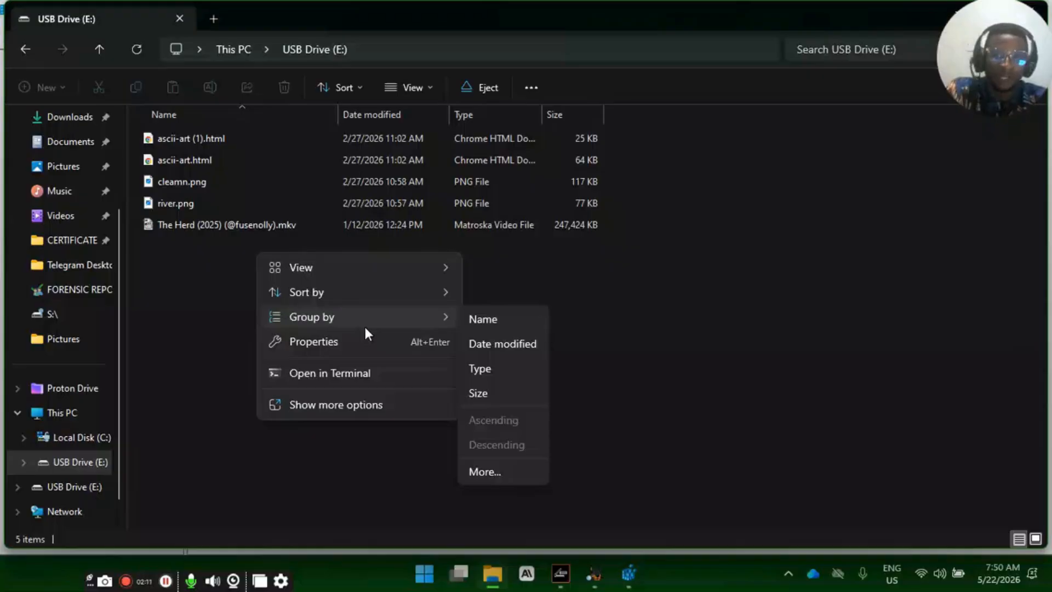
pyautogui.click(628, 309)
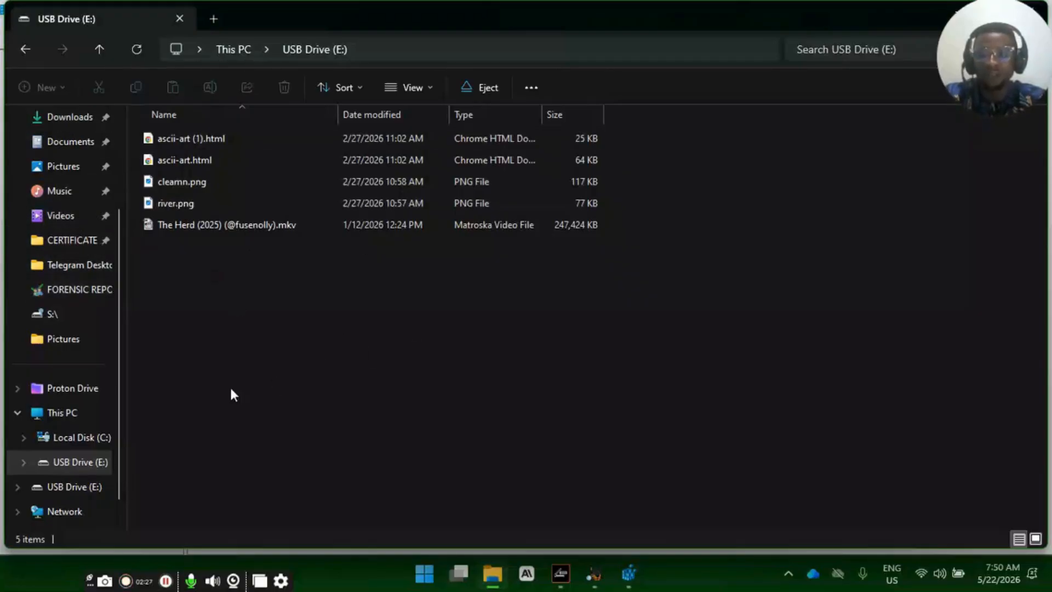
pyautogui.scroll(3, 74, 362)
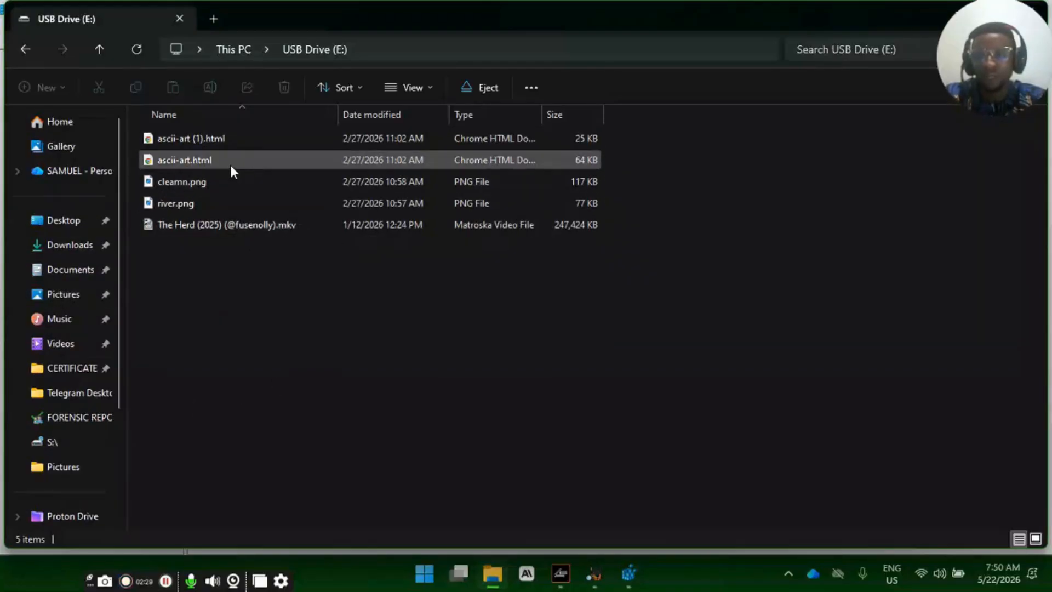
pyautogui.moveTo(219, 179); pyautogui.dragTo(303, 176)
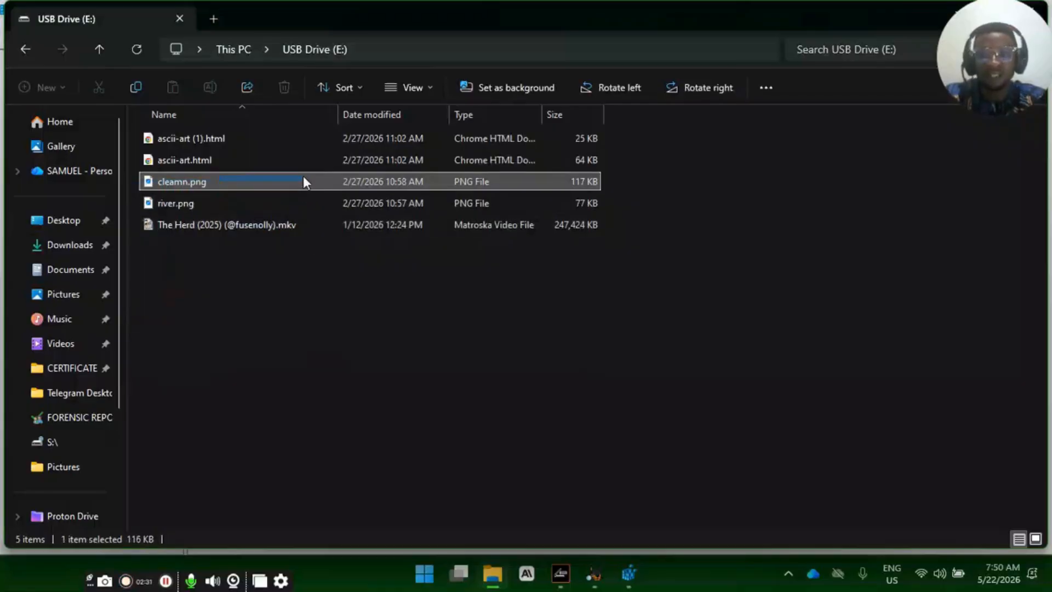
pyautogui.click(315, 317)
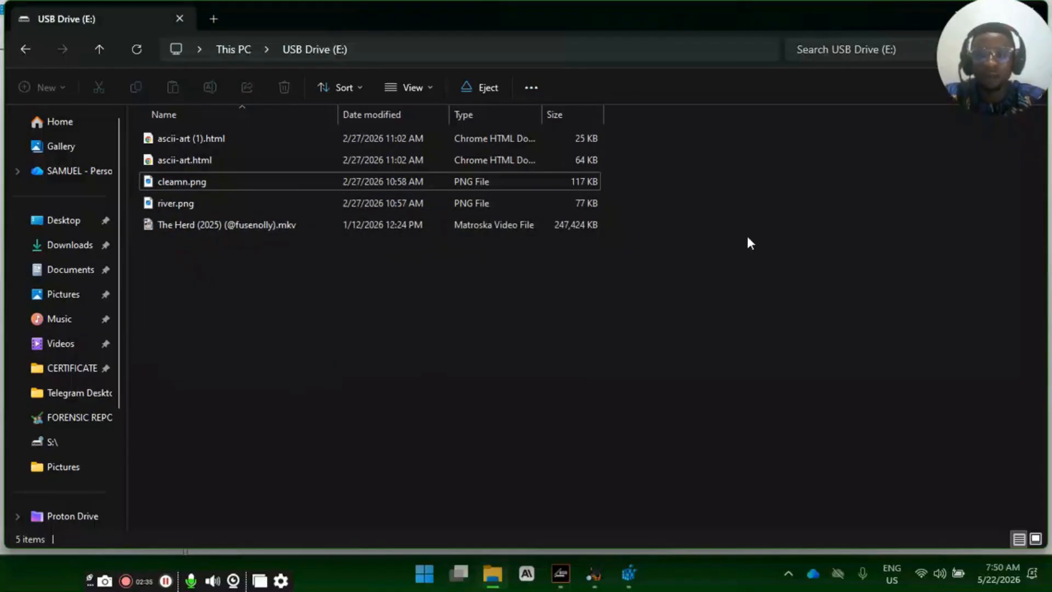
# - Try to delete all the files on USB Drive (E:), then clear the selection
pyautogui.moveTo(679, 242); pyautogui.dragTo(268, 128)
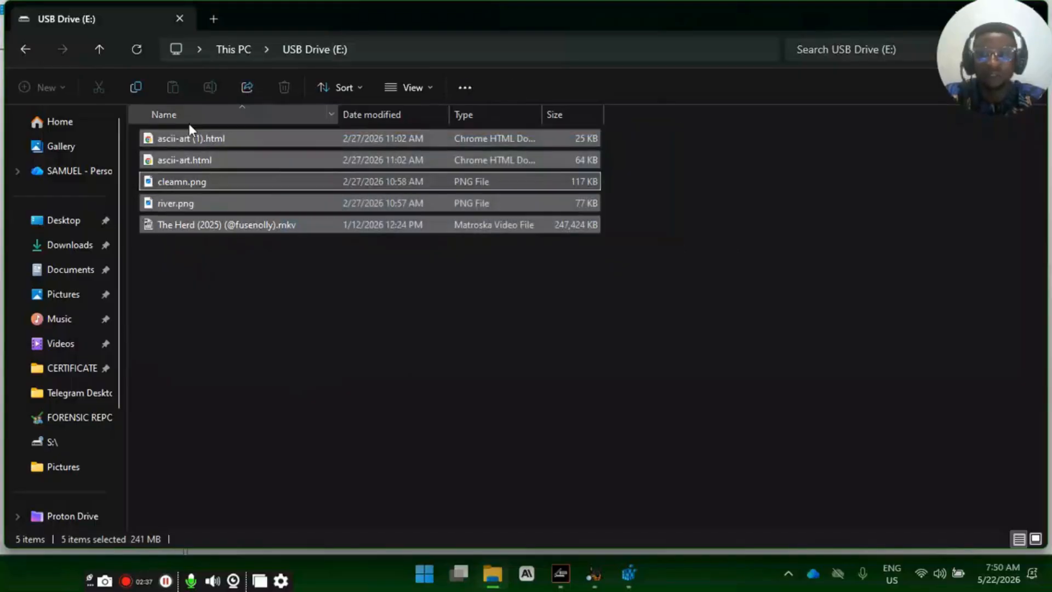
pyautogui.rightClick(217, 140)
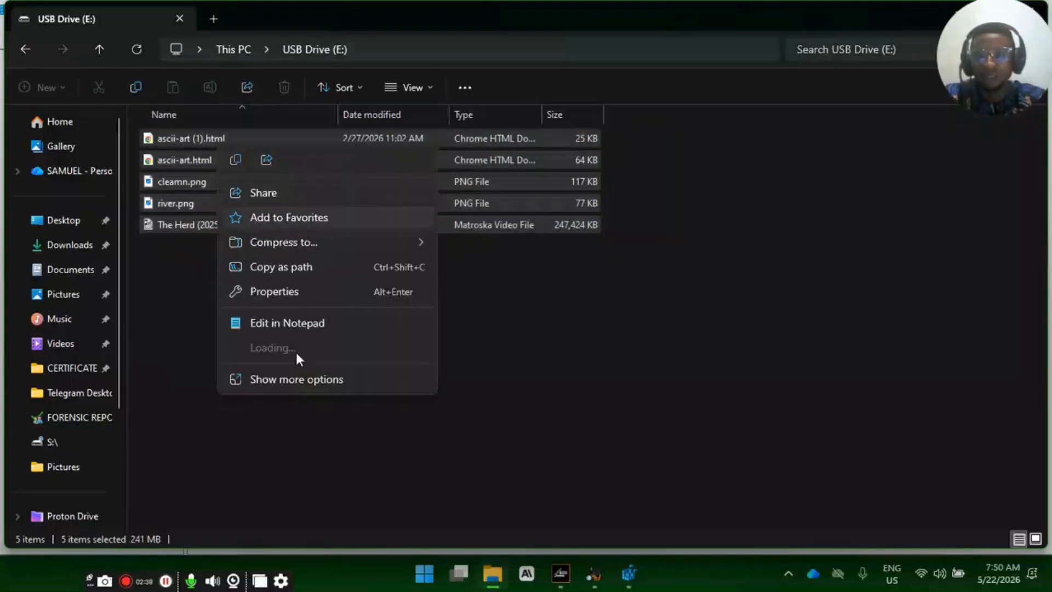
pyautogui.click(286, 89)
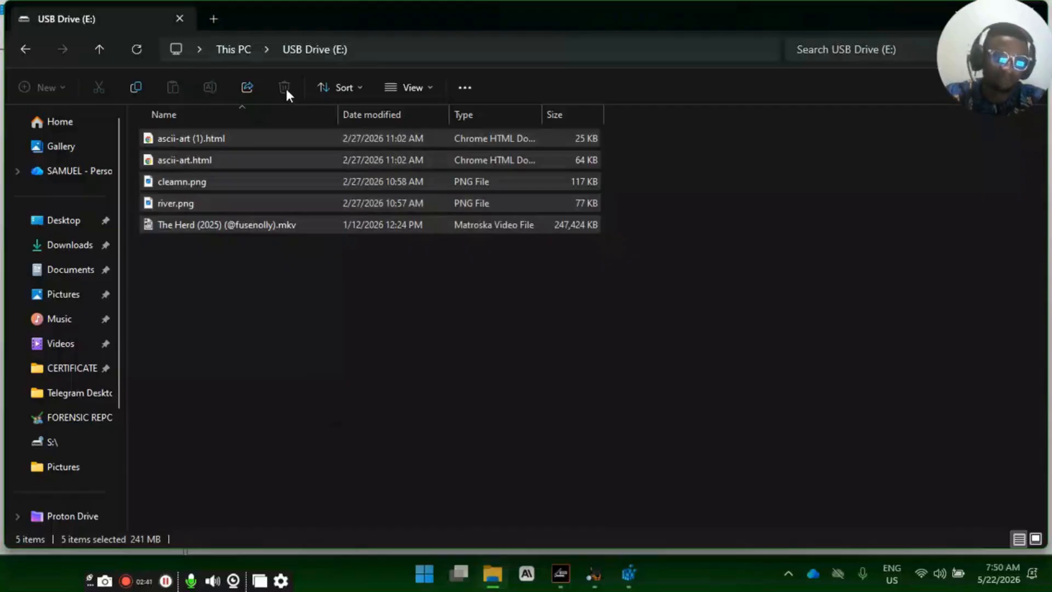
pyautogui.click(341, 272)
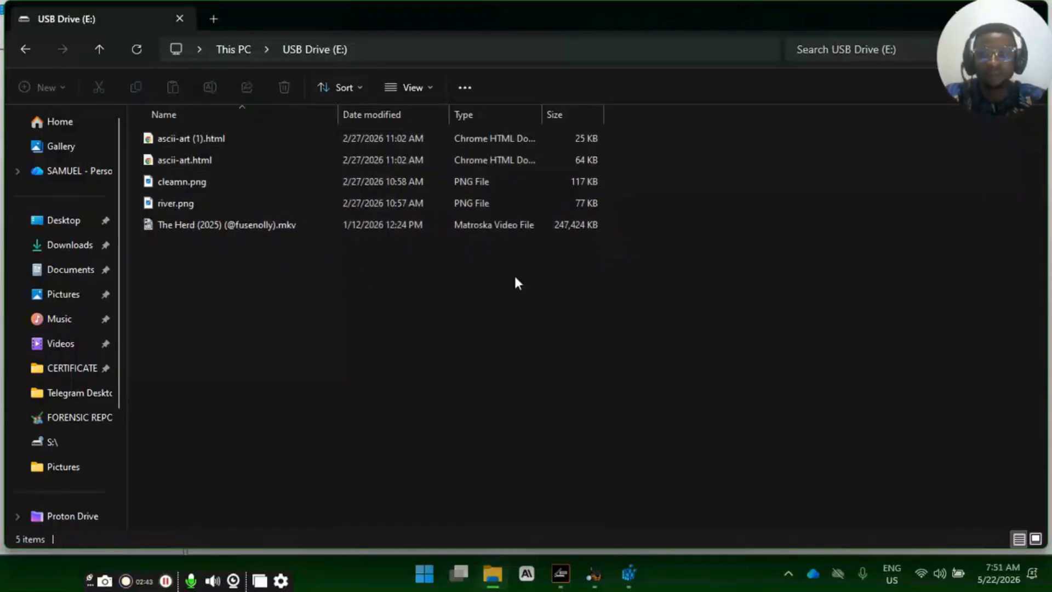
# - Move File Explorer and the Registry Editor out of the way and switch to the FTK Imager window
pyautogui.click(493, 575)
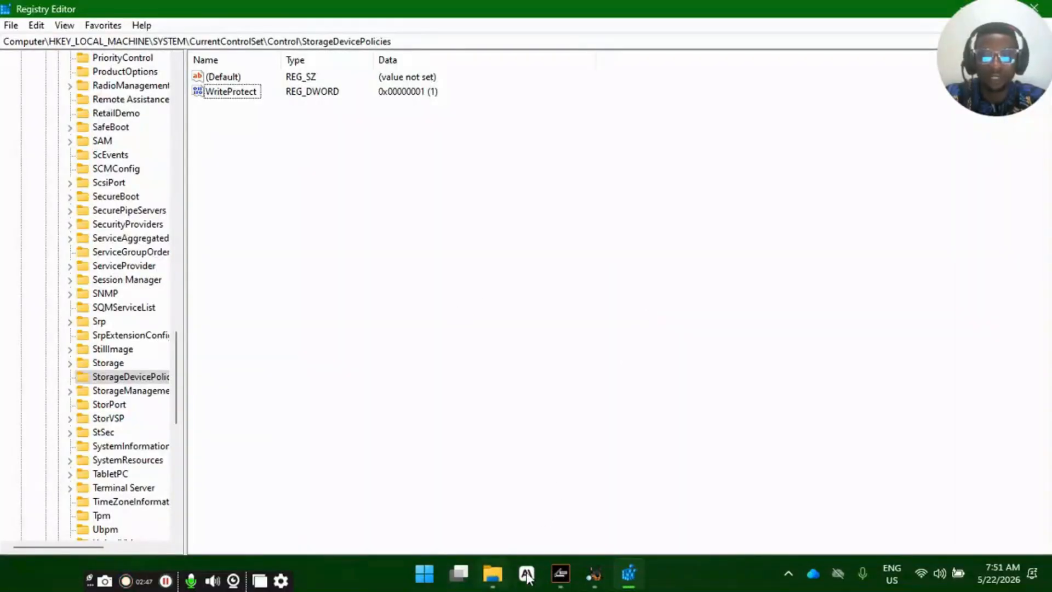
pyautogui.moveTo(492, 578)
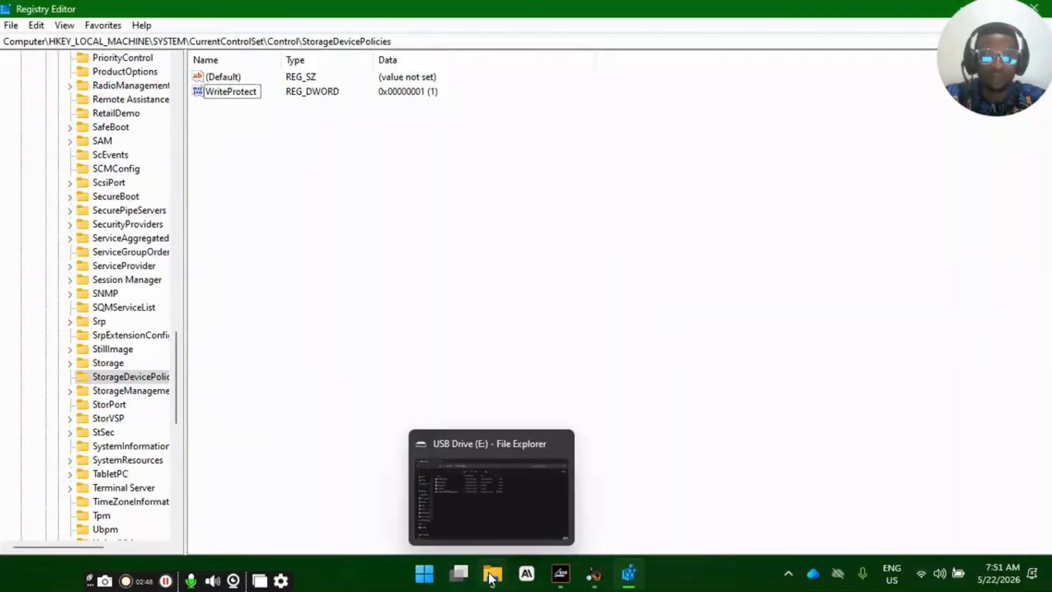
pyautogui.doubleClick(777, 13)
pyautogui.click(804, 109)
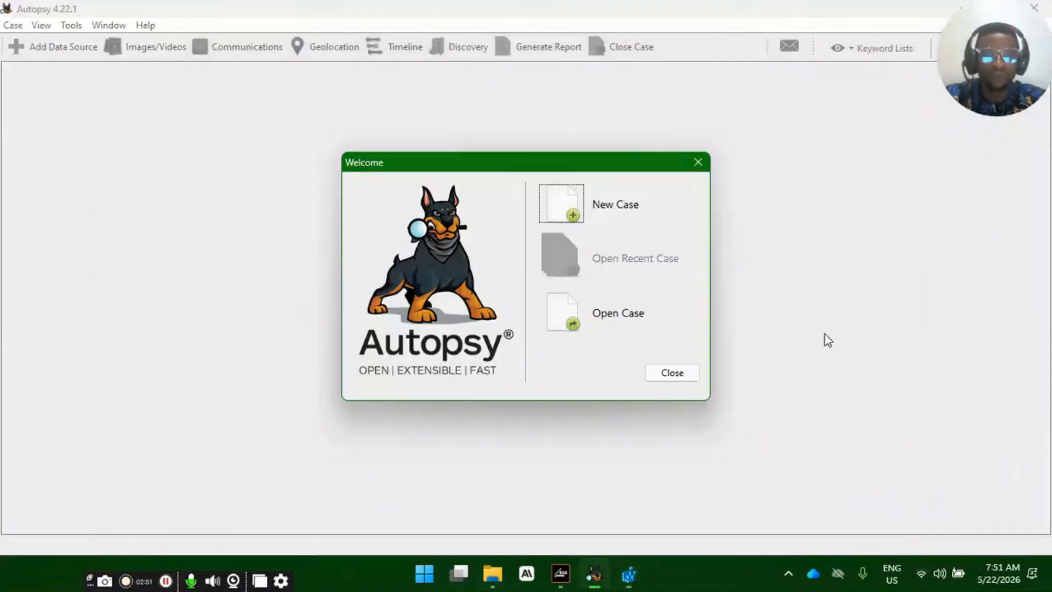
pyautogui.click(566, 574)
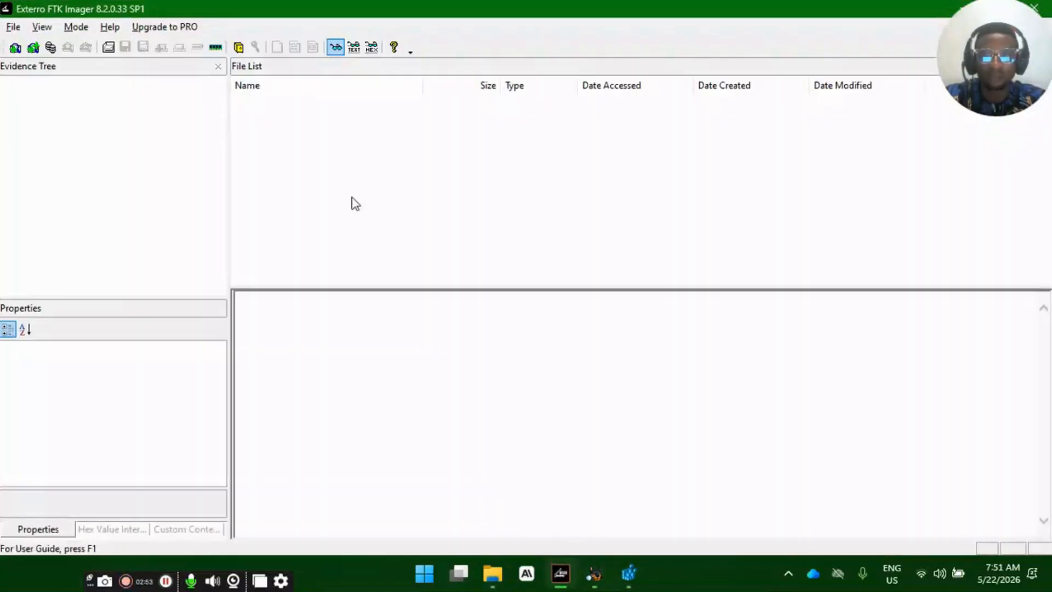
pyautogui.click(389, 193)
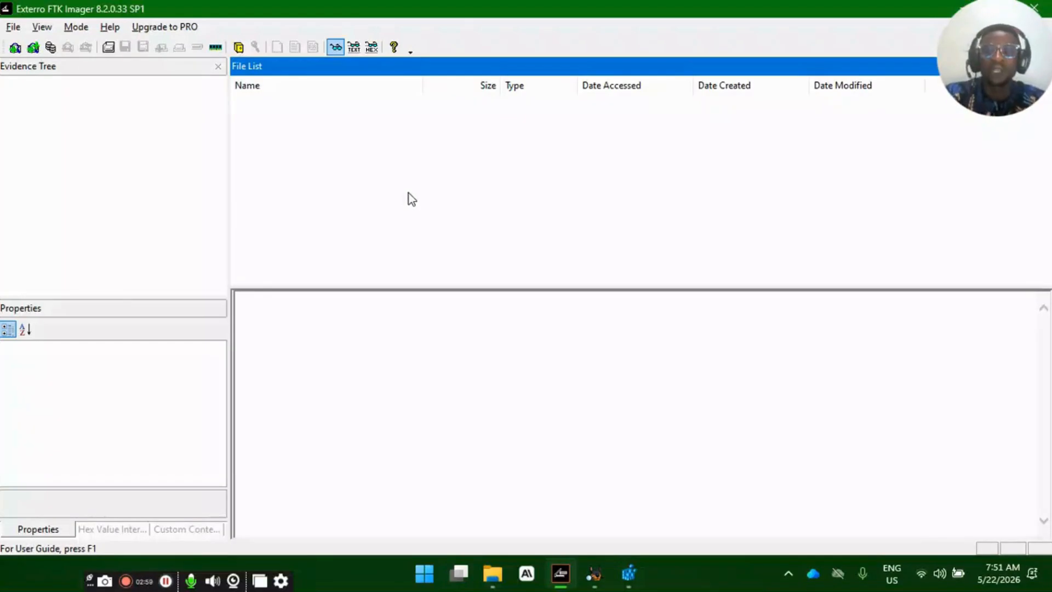
# - Capture the USB Drive (E:) window in File Explorer, outline its command bar with a rectangle, and save the image as 22.05.2026_07.51.28_REC.png in Pictures
pyautogui.click(493, 573)
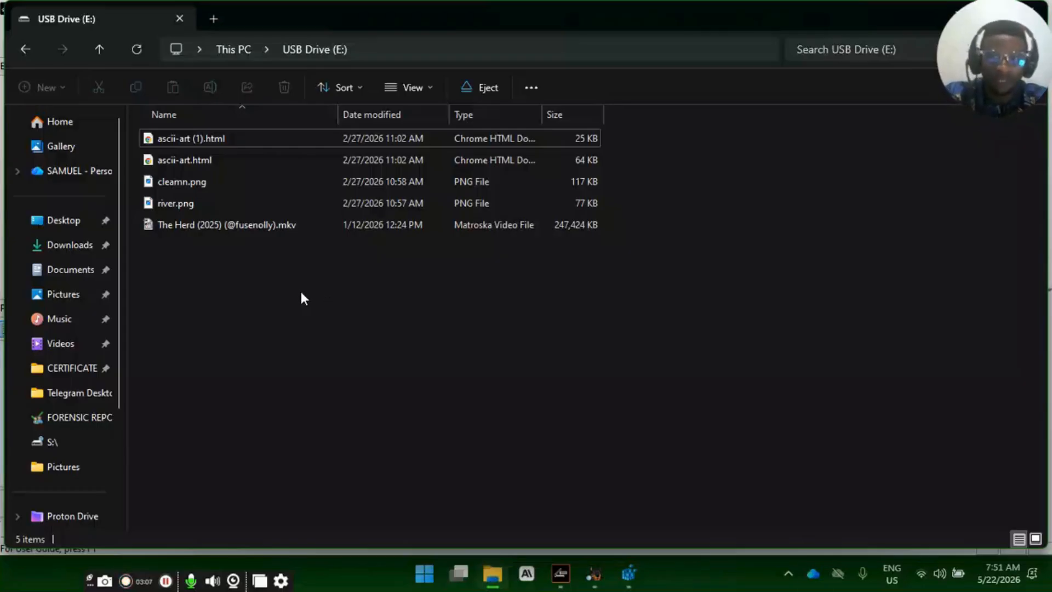
pyautogui.click(104, 580)
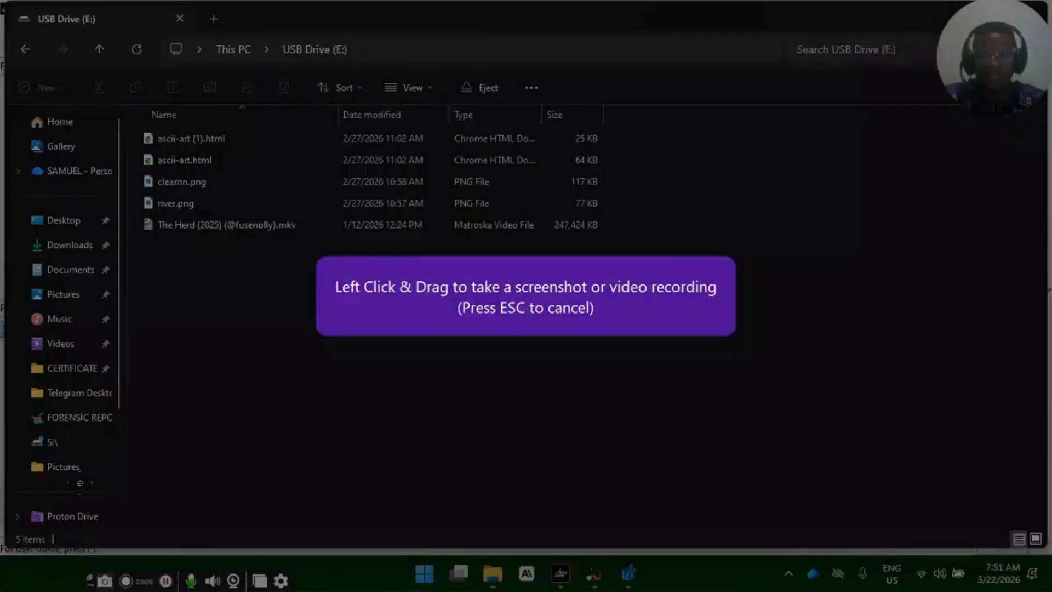
pyautogui.moveTo(6, 2)
pyautogui.mouseDown()
pyautogui.moveTo(840, 368)
pyautogui.moveTo(877, 369)
pyautogui.mouseUp()
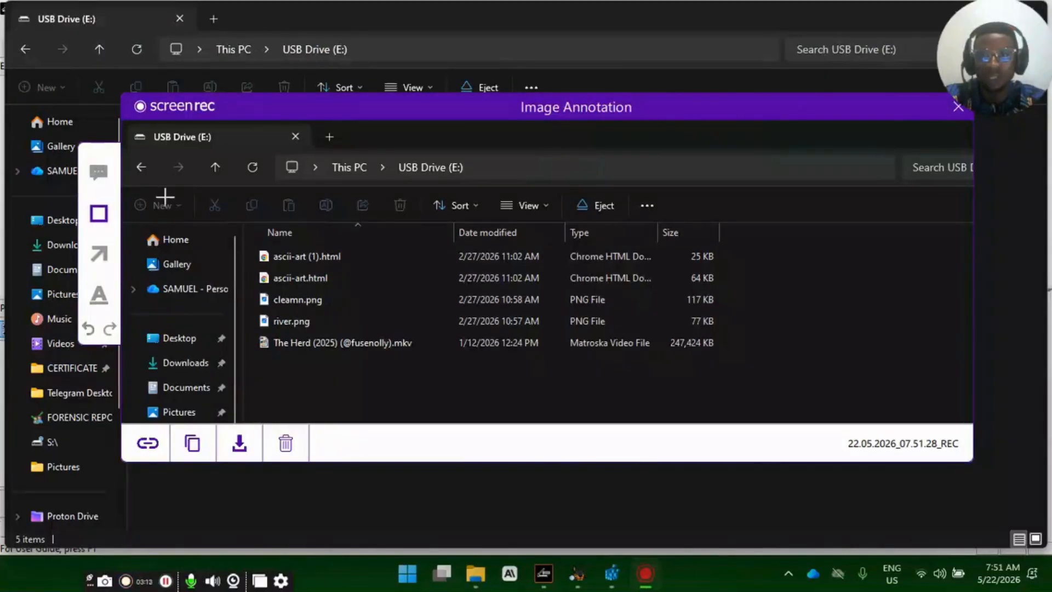
pyautogui.moveTo(140, 184); pyautogui.dragTo(211, 240)
pyautogui.moveTo(391, 256); pyautogui.dragTo(705, 225)
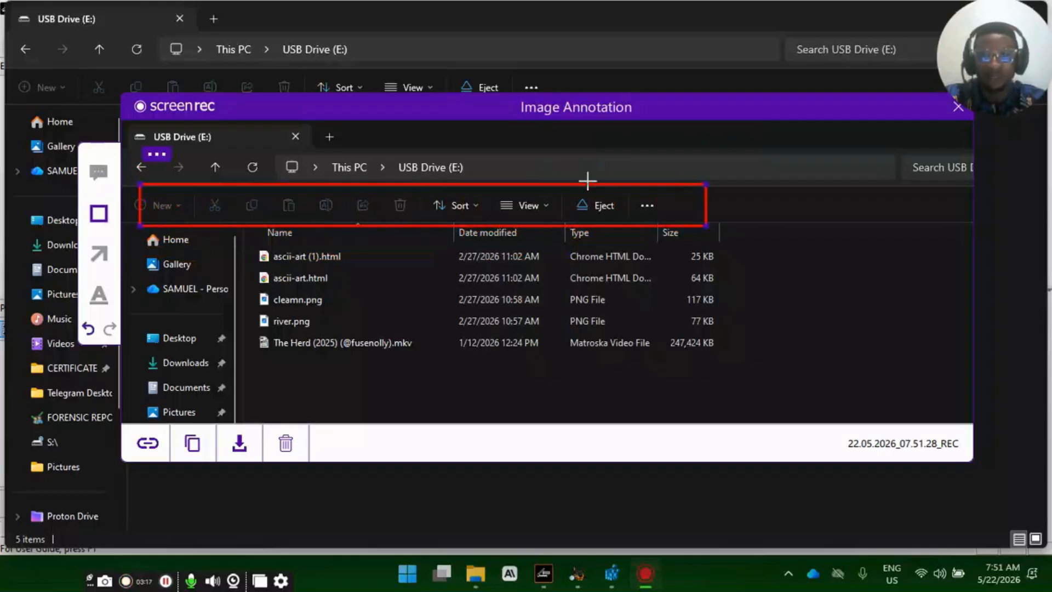
pyautogui.click(251, 455)
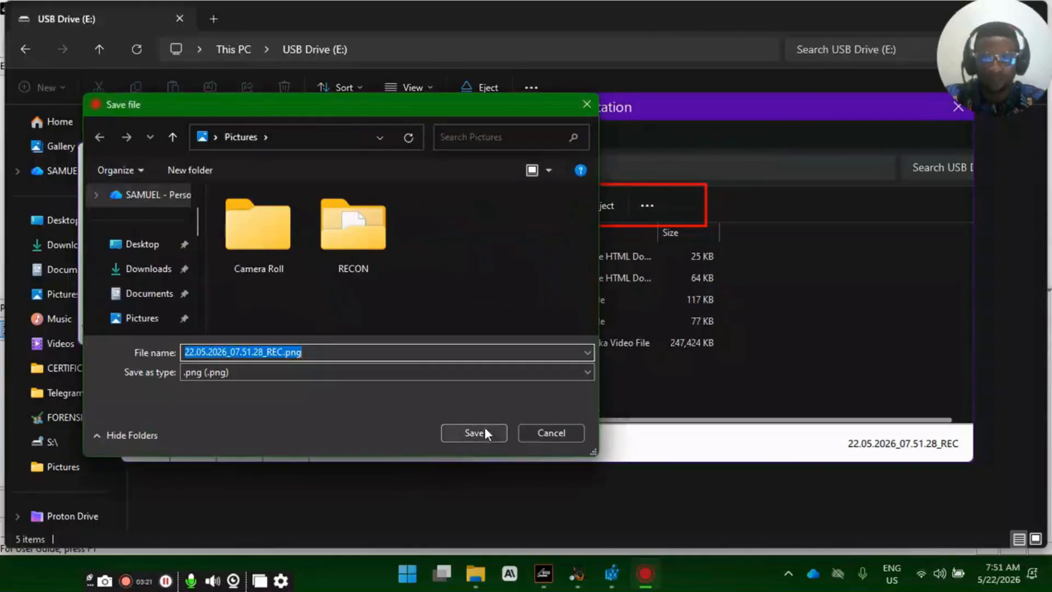
pyautogui.click(475, 435)
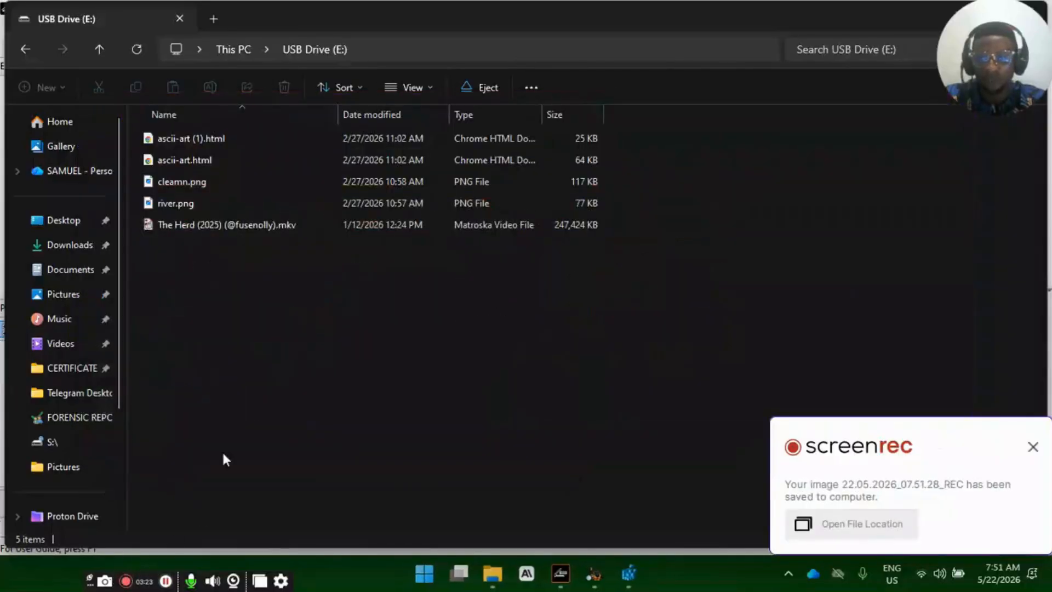
# - Capture the USB drive window with all files selected, outline its commands, save it as 22.05.2026_07.51.45_REC.png, and clear the selection
pyautogui.moveTo(220, 294); pyautogui.dragTo(267, 141)
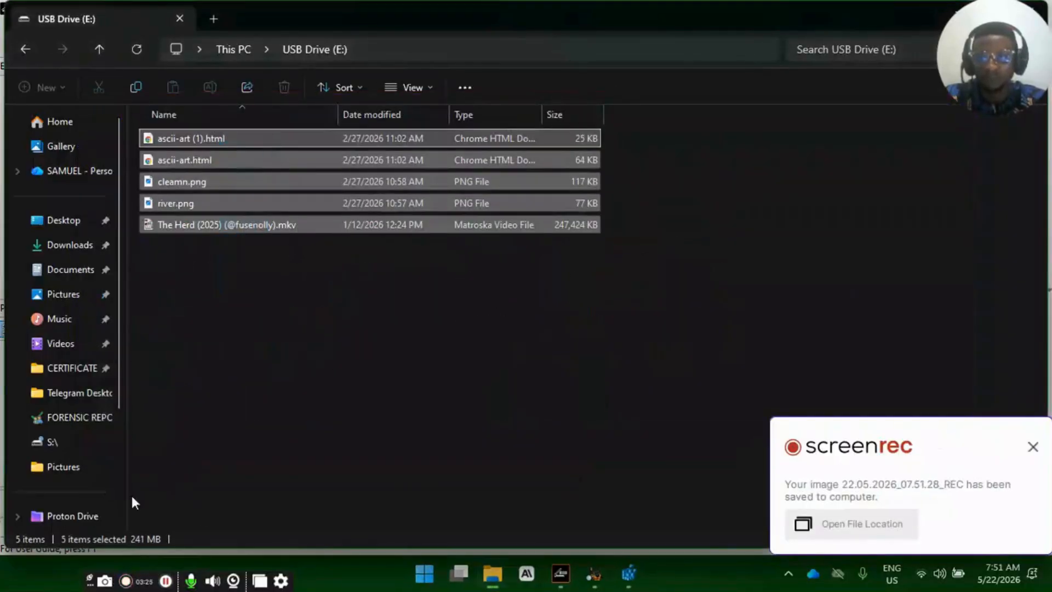
pyautogui.click(104, 580)
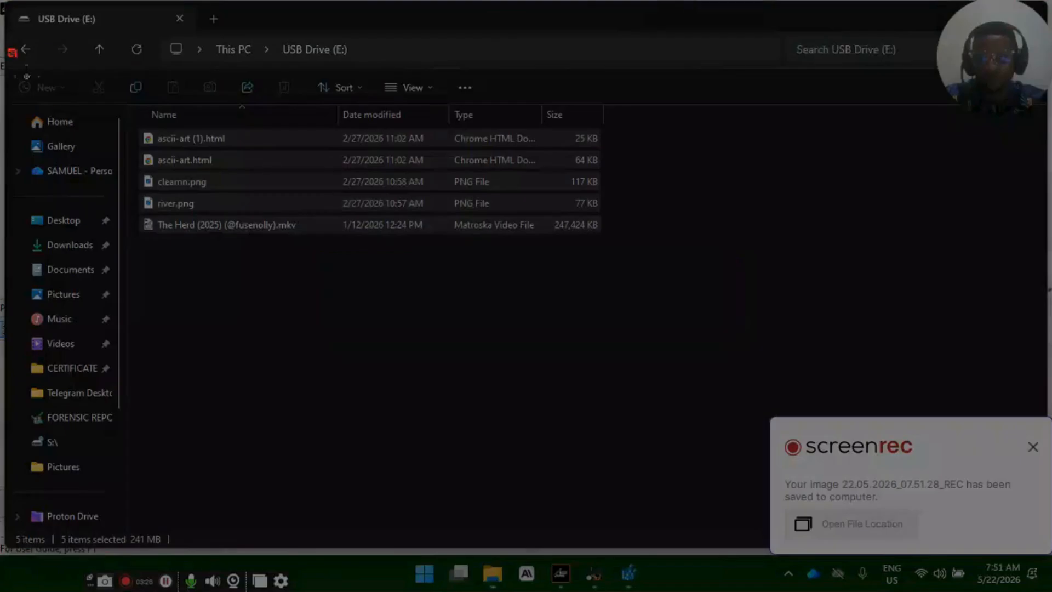
pyautogui.moveTo(9, 49)
pyautogui.mouseDown()
pyautogui.moveTo(608, 263)
pyautogui.moveTo(673, 263)
pyautogui.mouseUp()
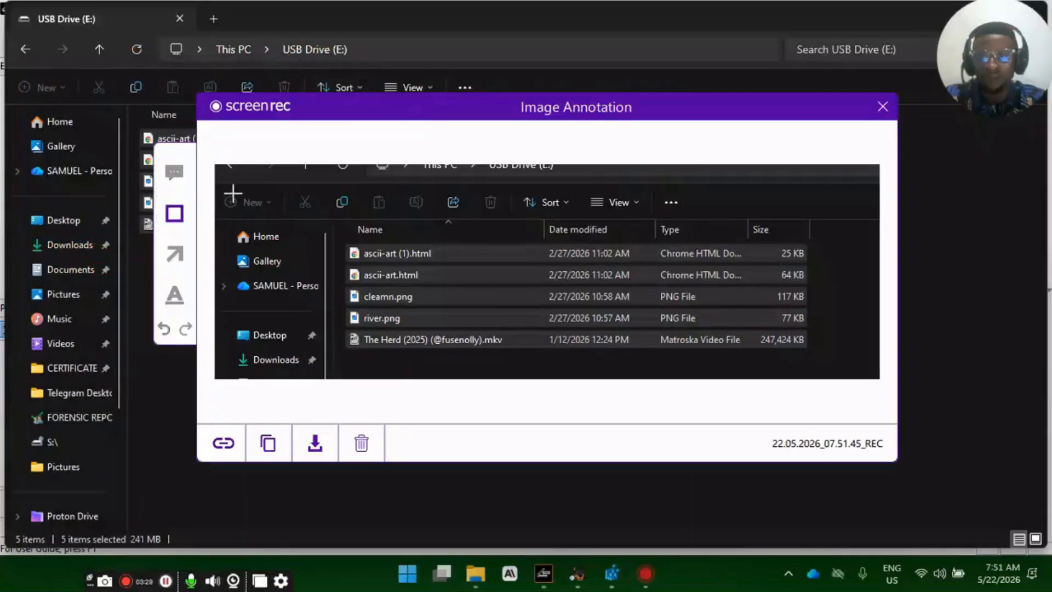
pyautogui.moveTo(244, 187); pyautogui.dragTo(480, 230)
pyautogui.moveTo(572, 227); pyautogui.dragTo(596, 227)
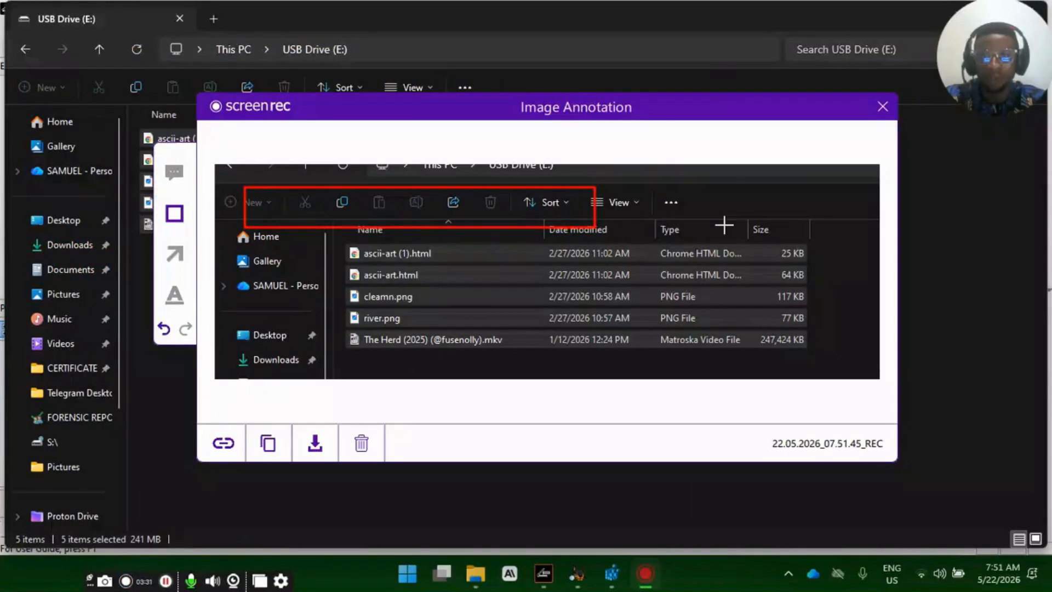
pyautogui.click(316, 444)
pyautogui.click(545, 430)
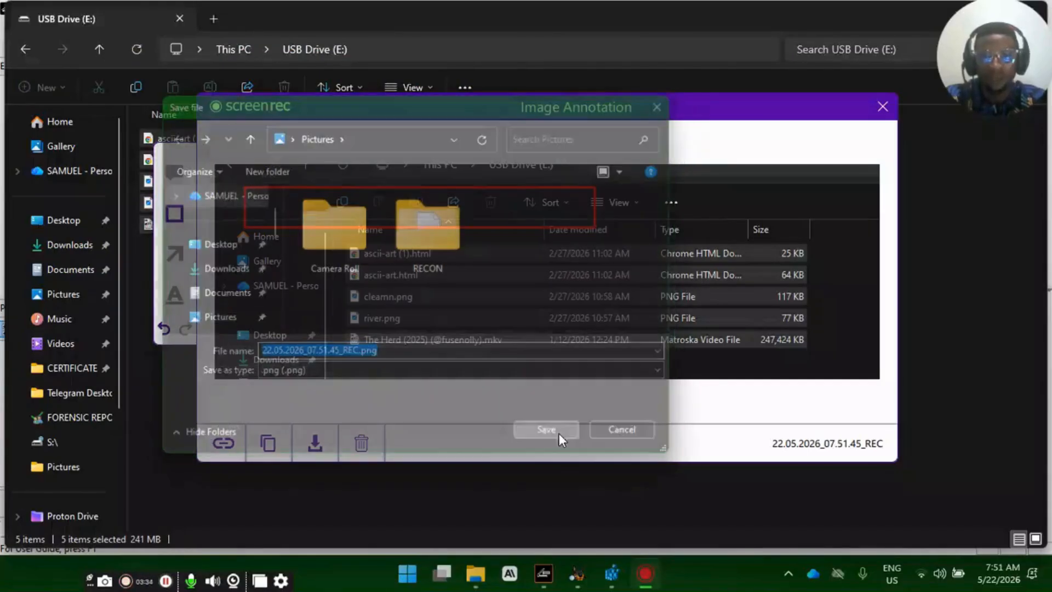
pyautogui.click(1033, 447)
pyautogui.click(458, 296)
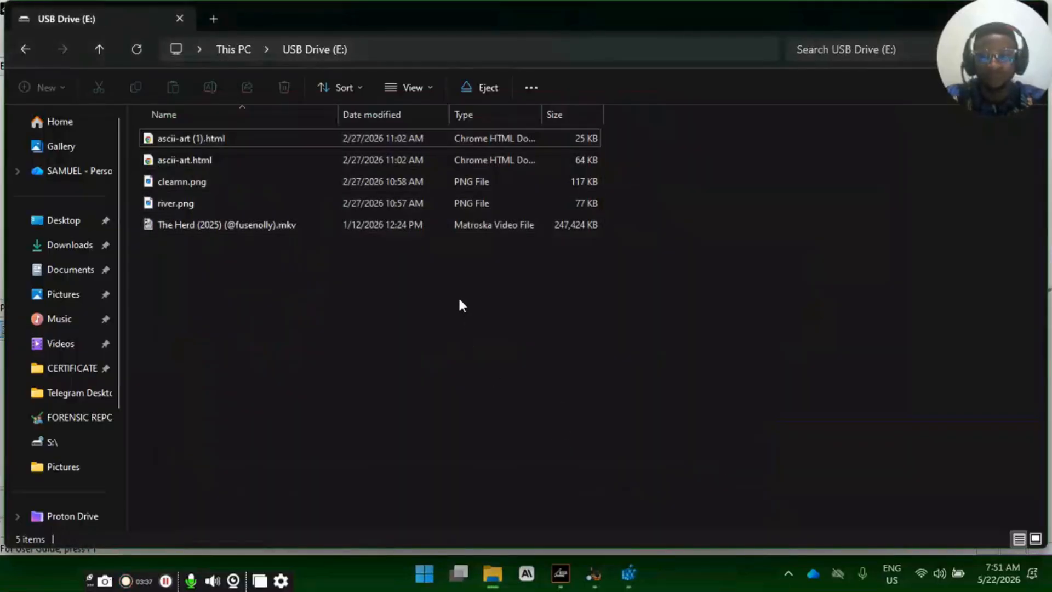
# - Switch to FTK Imager and start creating a disk image
pyautogui.click(560, 573)
pyautogui.click(453, 209)
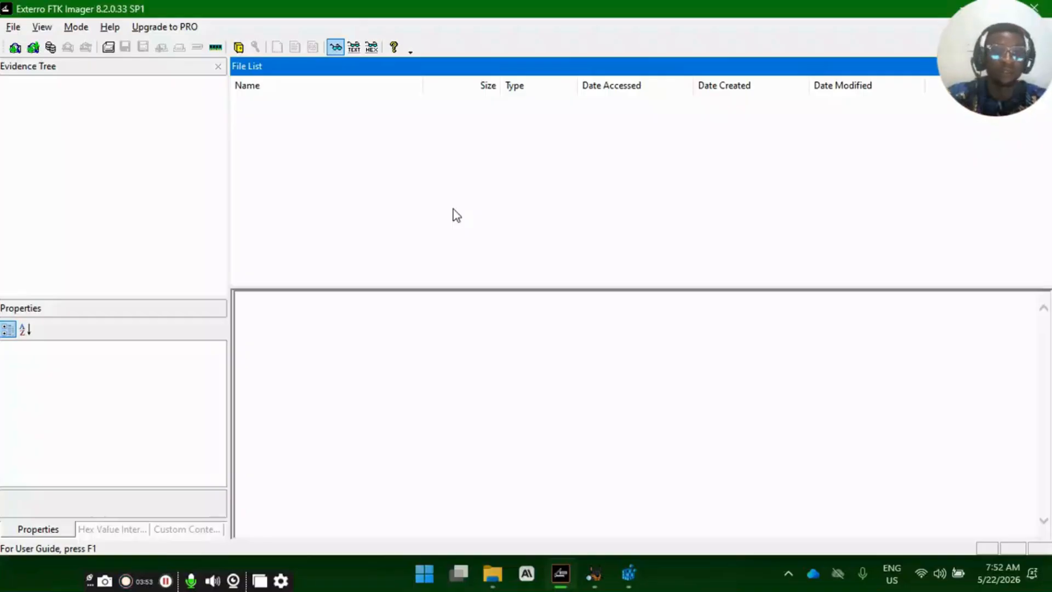
pyautogui.click(80, 164)
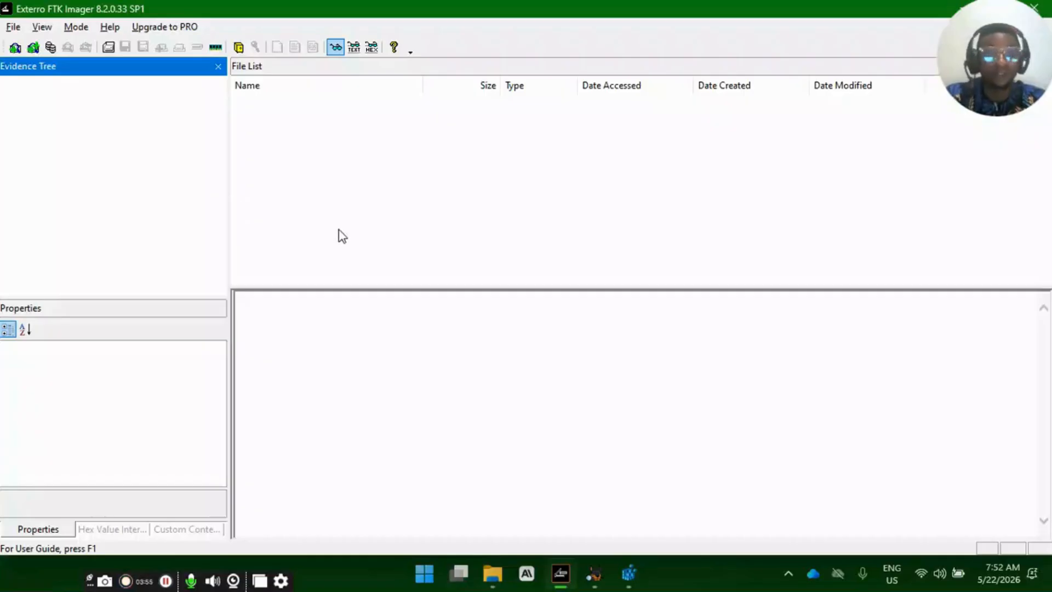
pyautogui.click(14, 26)
pyautogui.click(42, 27)
pyautogui.click(13, 27)
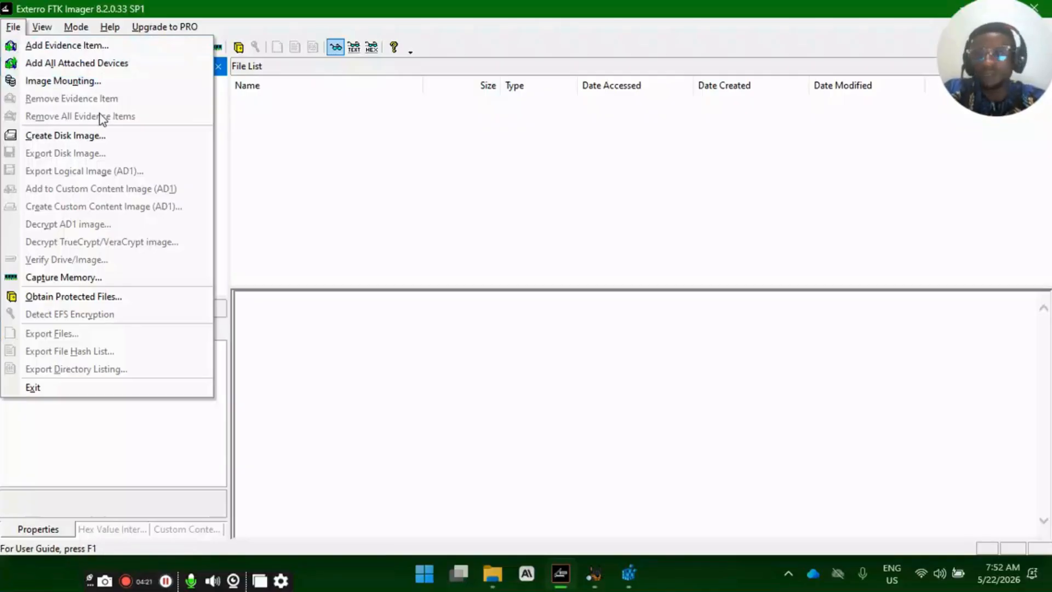
pyautogui.click(80, 134)
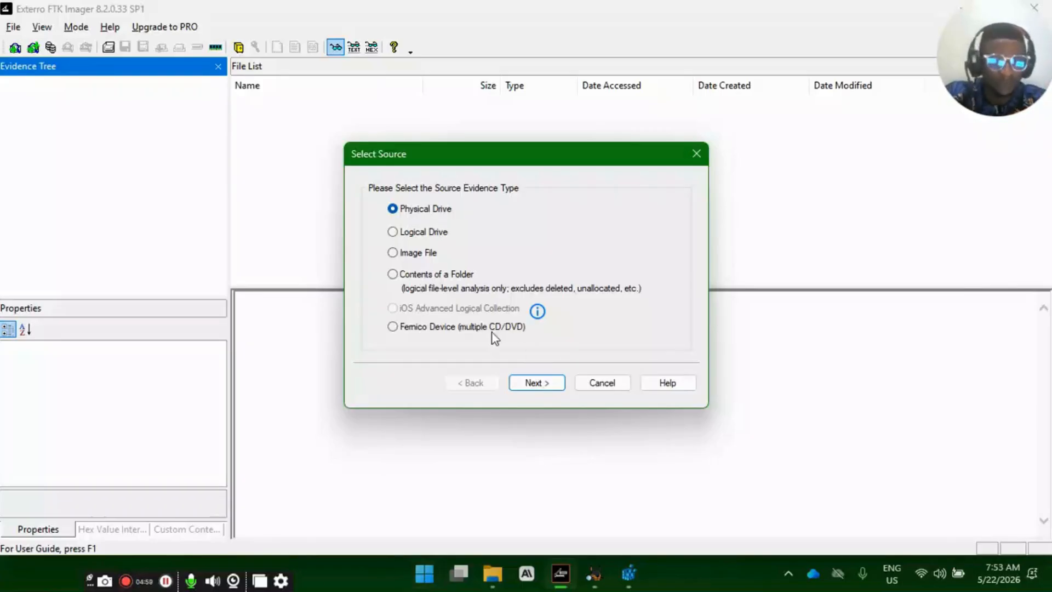
# - Switch to File Explorer, open Computer Management for This PC, and examine the attached disks in Disk Management
pyautogui.moveTo(484, 585)
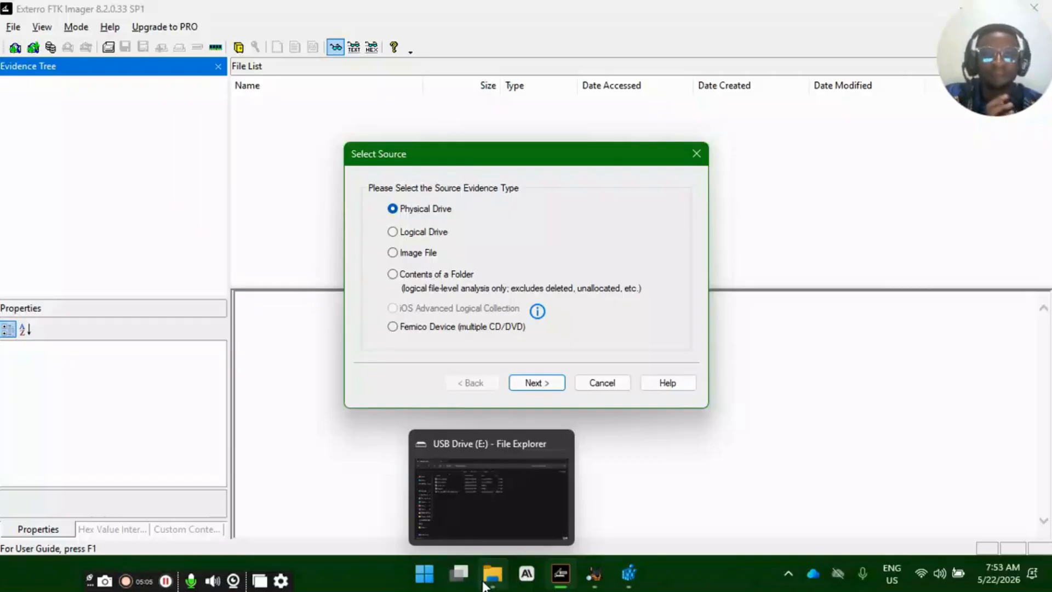
pyautogui.click(483, 585)
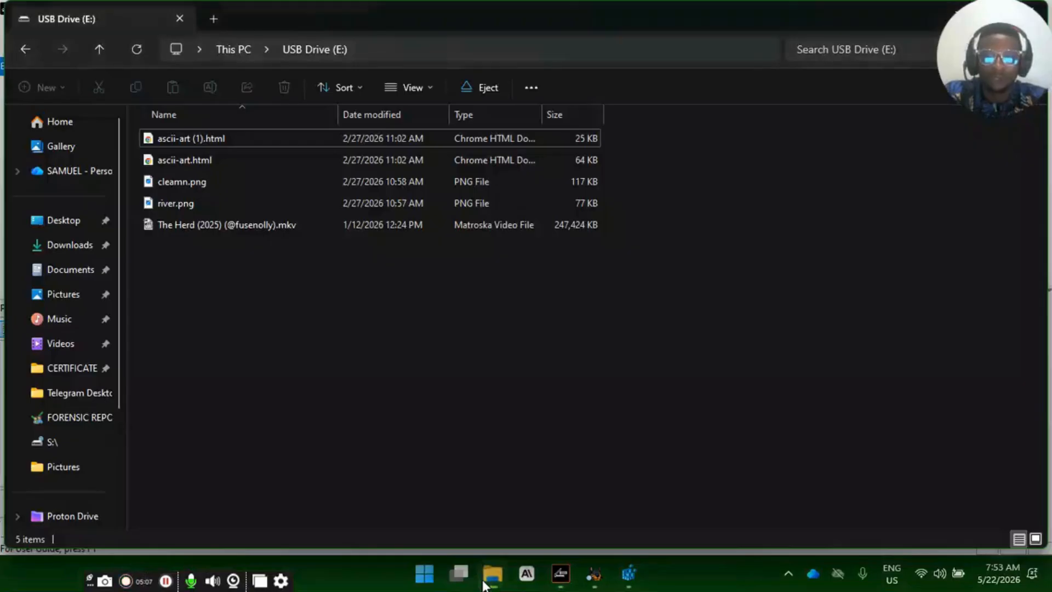
pyautogui.scroll(-3, 43, 409)
pyautogui.scroll(3, 44, 409)
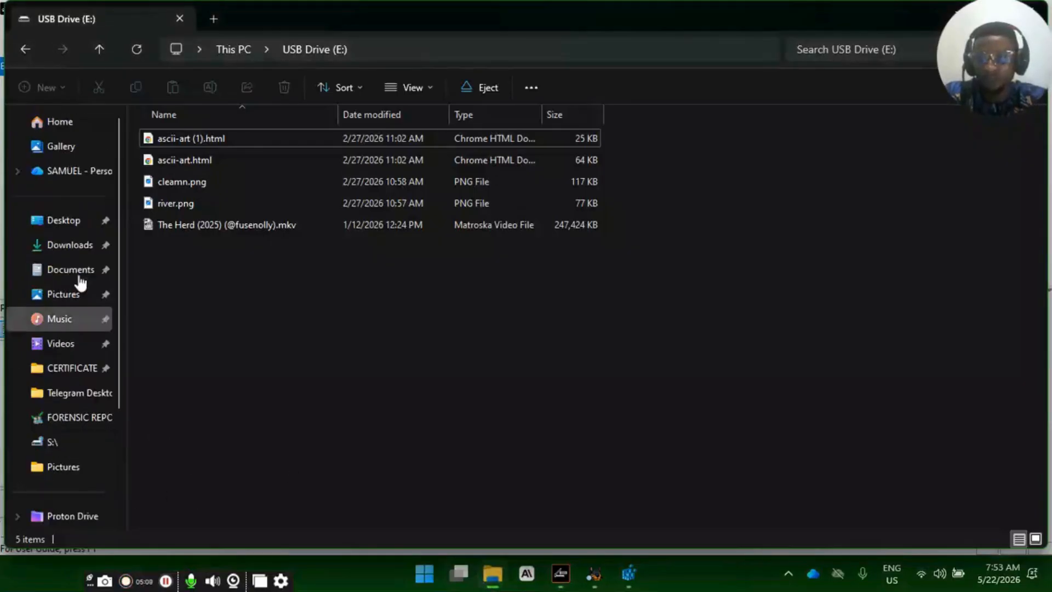
pyautogui.scroll(-3, 47, 421)
pyautogui.click(61, 393)
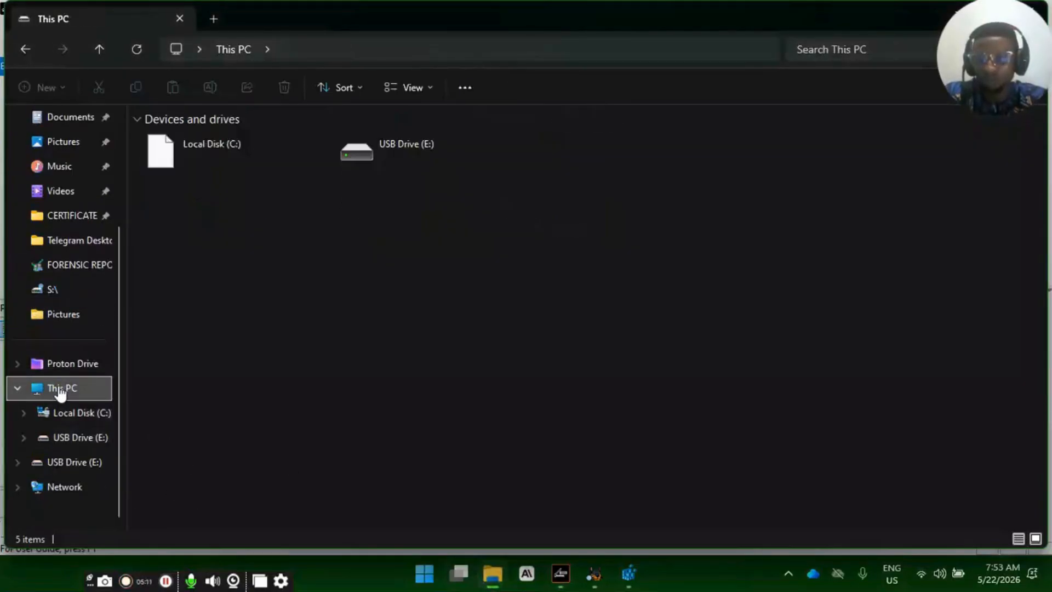
pyautogui.rightClick(60, 392)
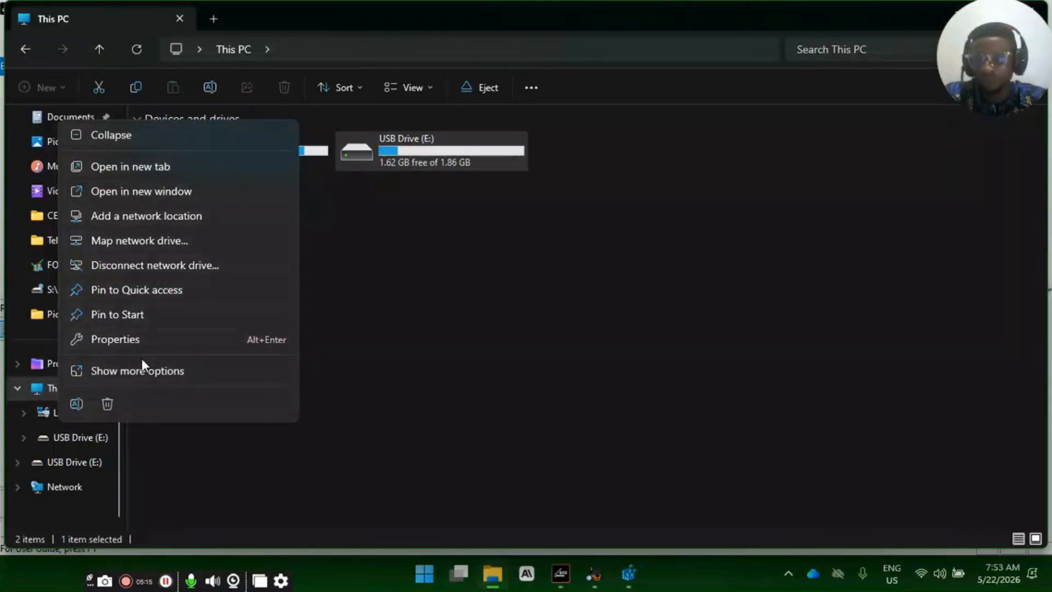
pyautogui.click(178, 371)
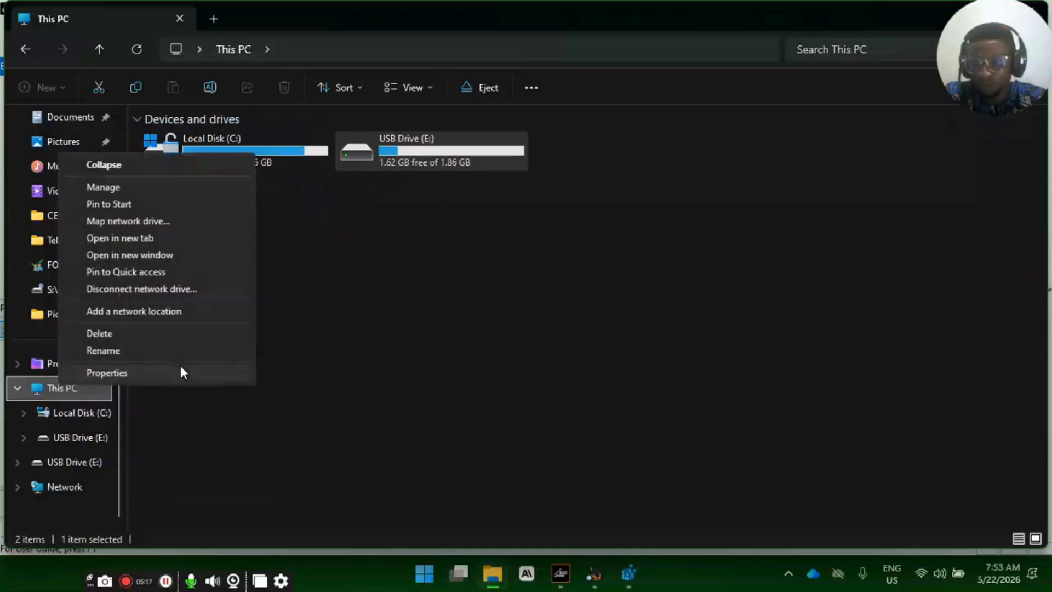
pyautogui.click(127, 200)
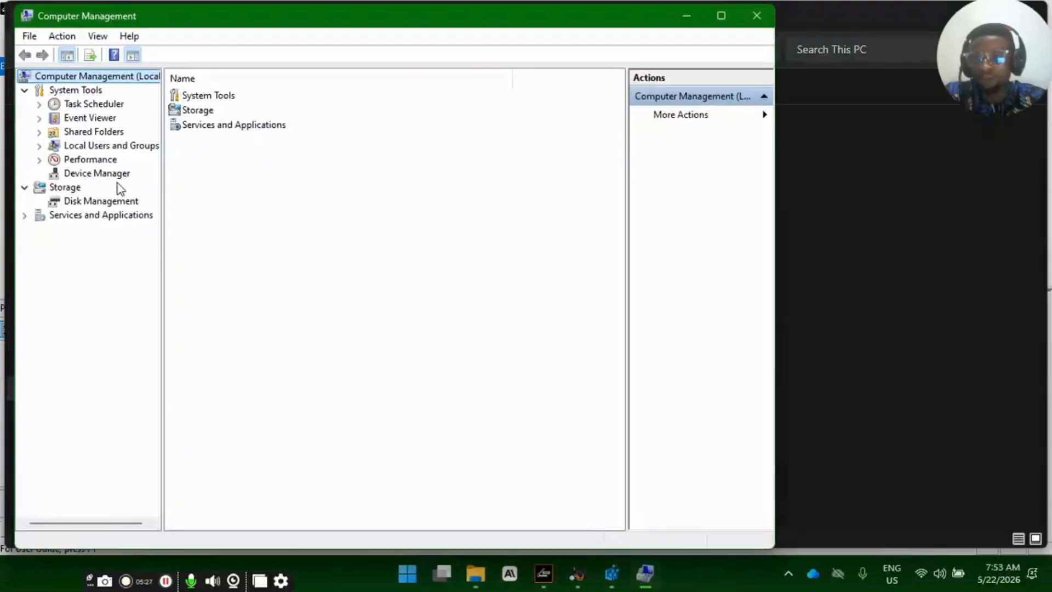
pyautogui.click(104, 204)
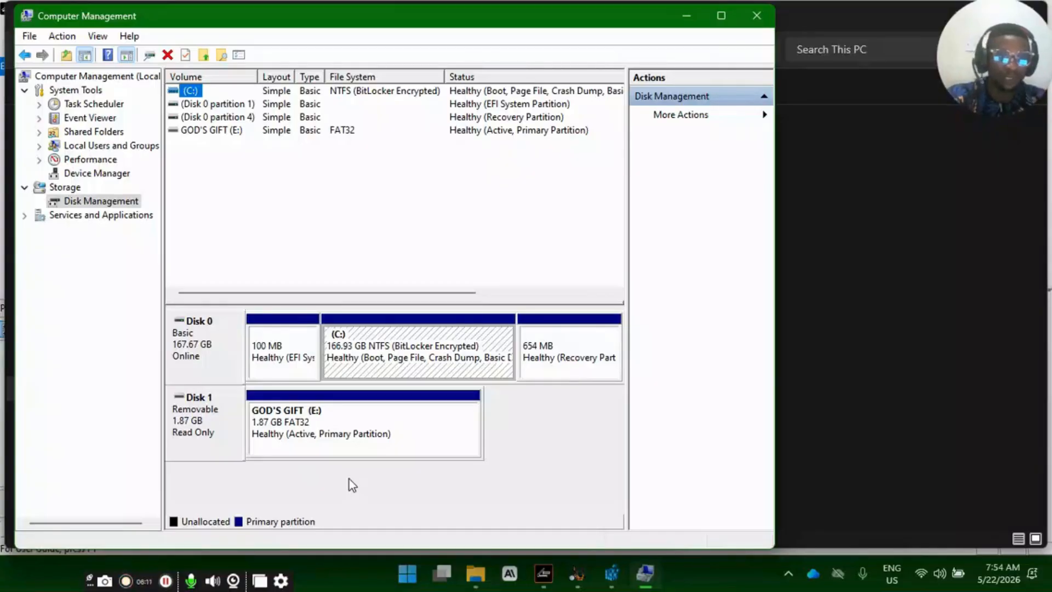
# - Move Computer Management and File Explorer out of the way and return to the Select Source dialog in FTK Imager
pyautogui.click(686, 18)
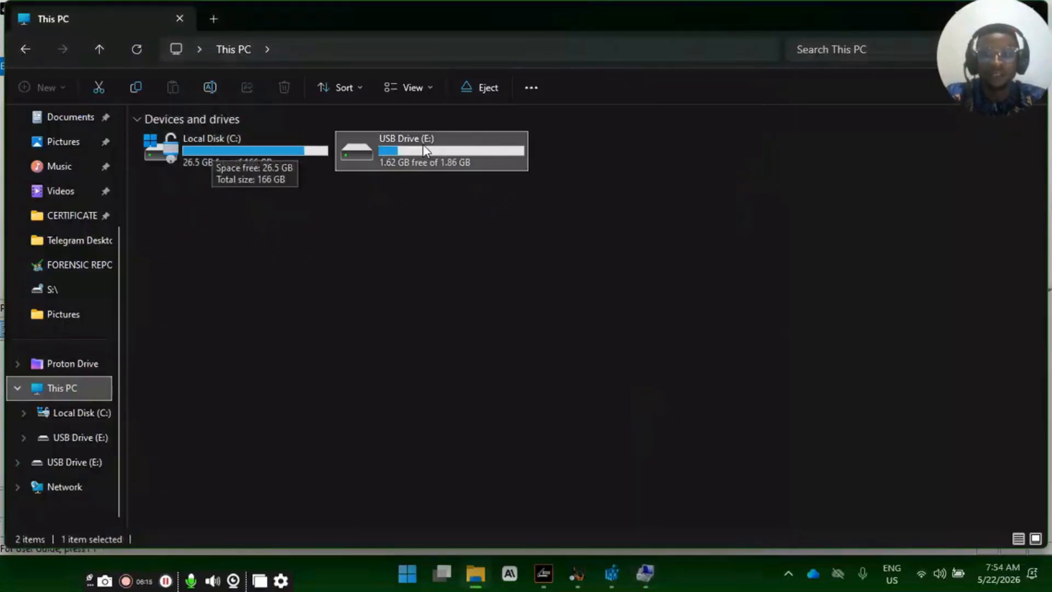
pyautogui.moveTo(583, 197); pyautogui.dragTo(799, 124)
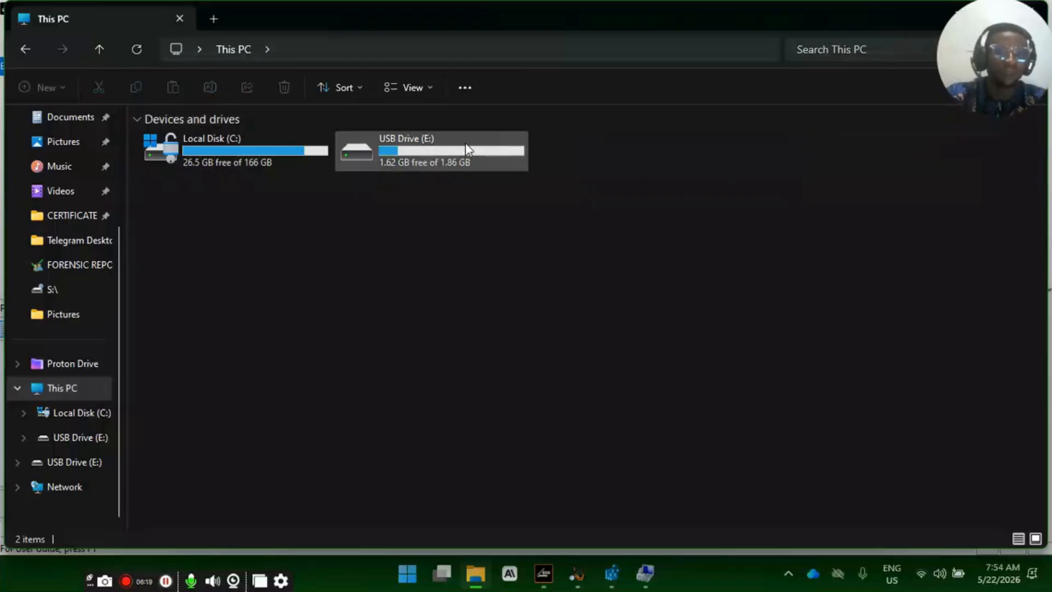
pyautogui.moveTo(562, 184); pyautogui.dragTo(698, 142)
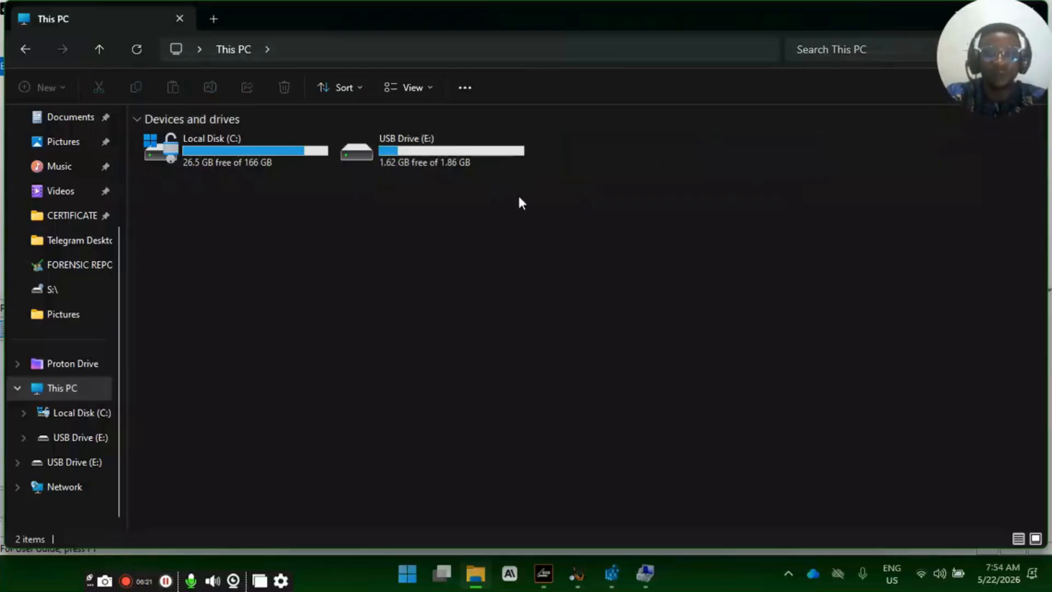
pyautogui.moveTo(519, 201); pyautogui.dragTo(664, 198)
pyautogui.click(663, 204)
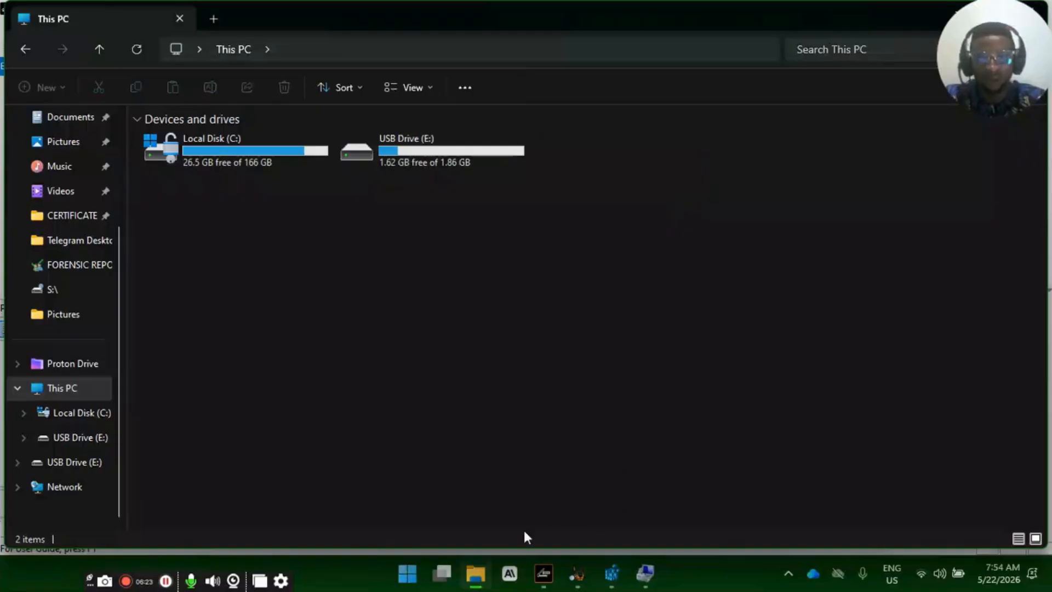
pyautogui.click(476, 575)
pyautogui.click(476, 575)
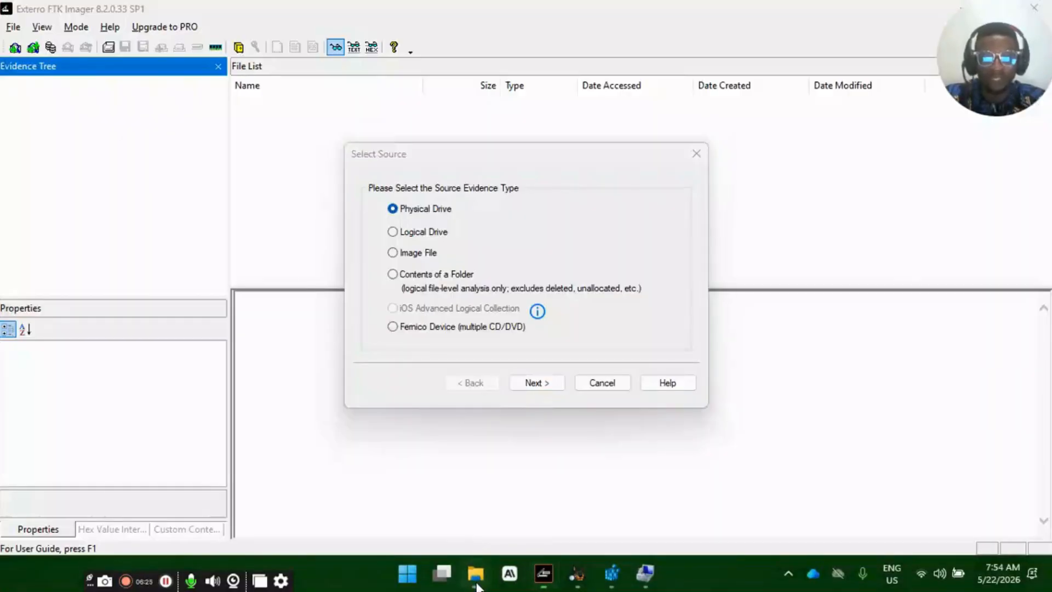
pyautogui.click(476, 575)
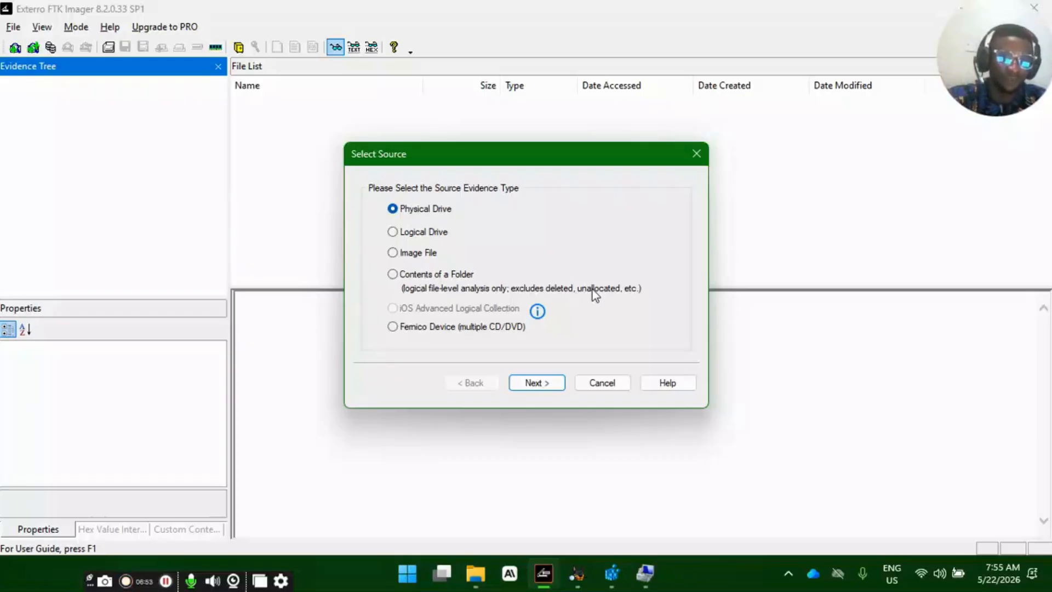
# - Bring Disk Management back to recheck which disk is the USB drive, then close Computer Management
pyautogui.click(646, 573)
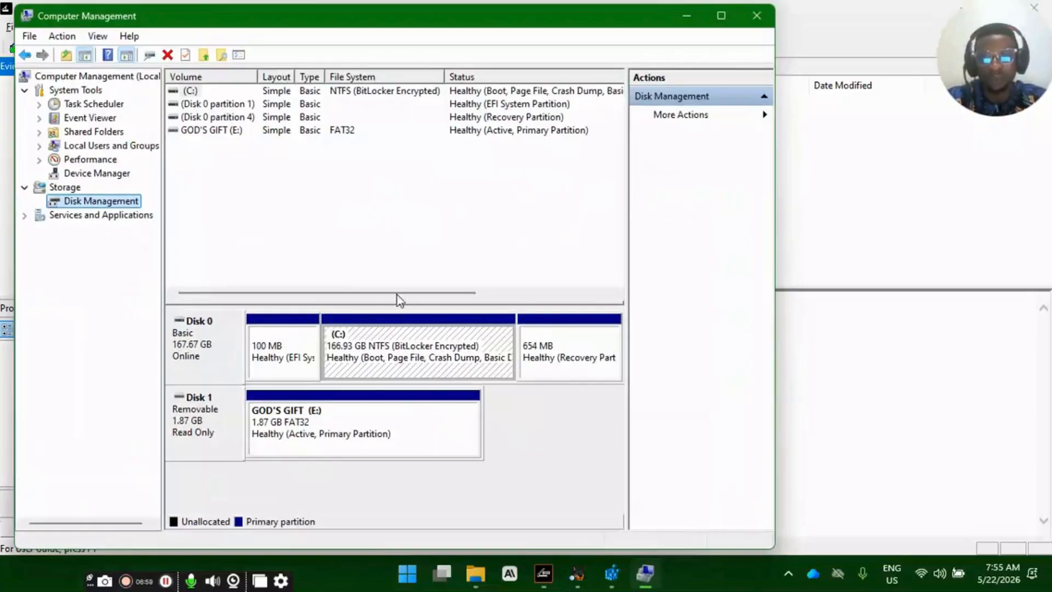
pyautogui.click(756, 15)
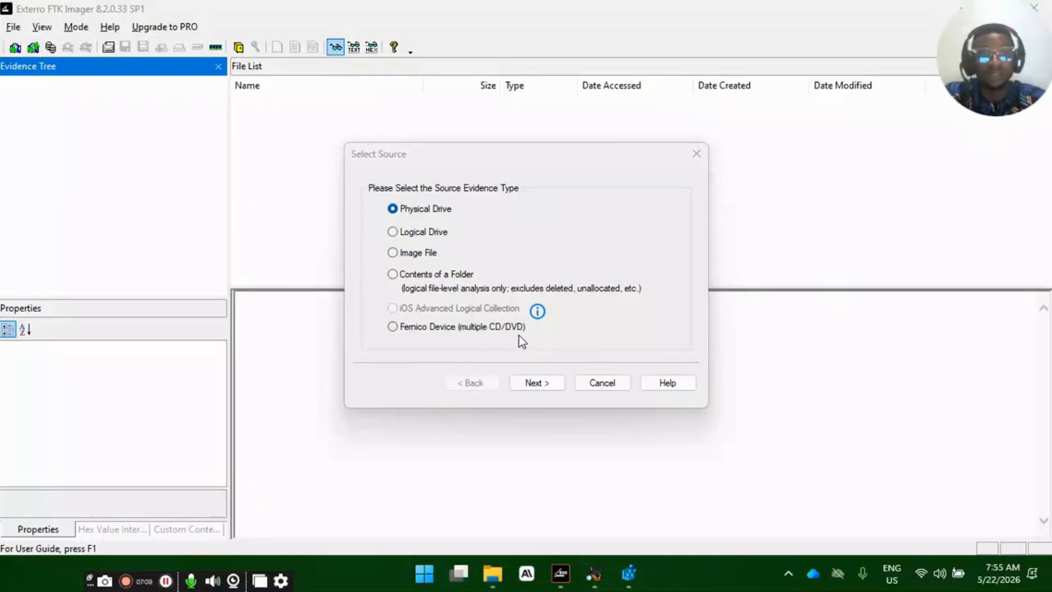
# - Choose a physical drive as the evidence source and select PHYSICALDRIVE1 - LG X TICK USB Device [2GB USB]
pyautogui.click(538, 384)
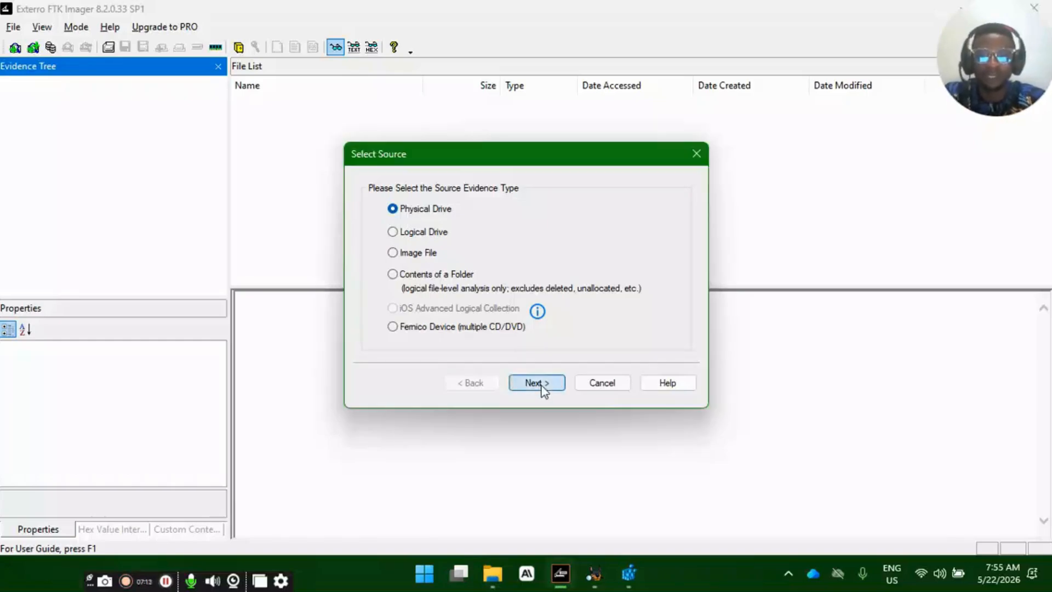
pyautogui.click(498, 242)
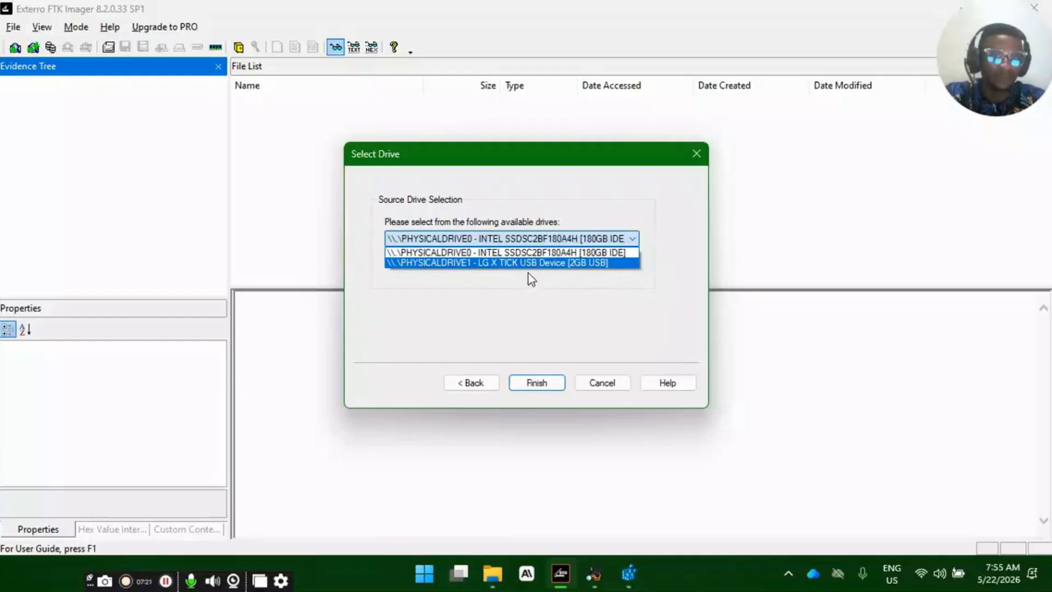
pyautogui.click(566, 263)
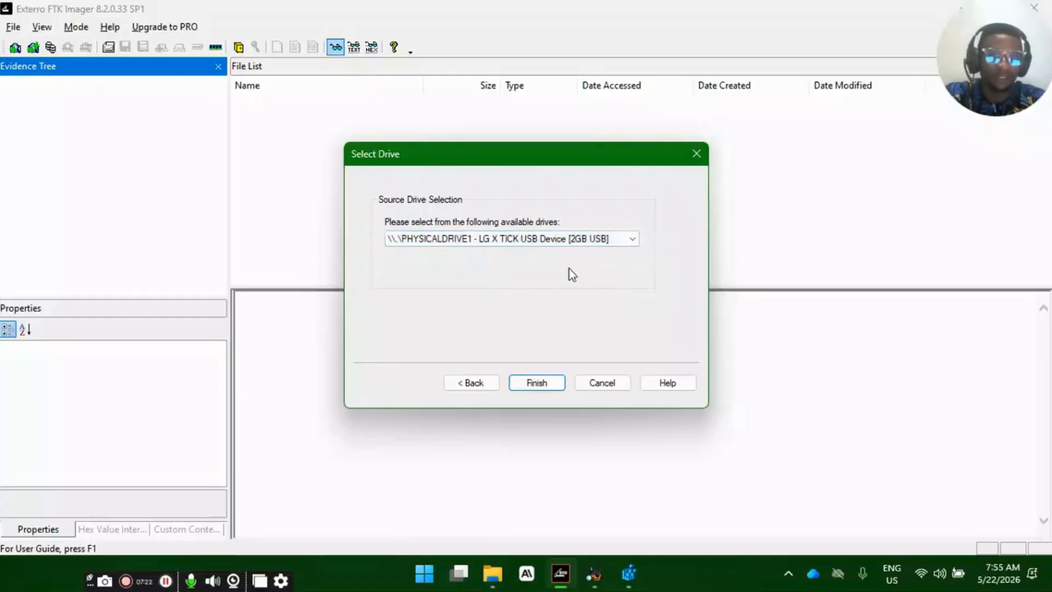
pyautogui.click(536, 382)
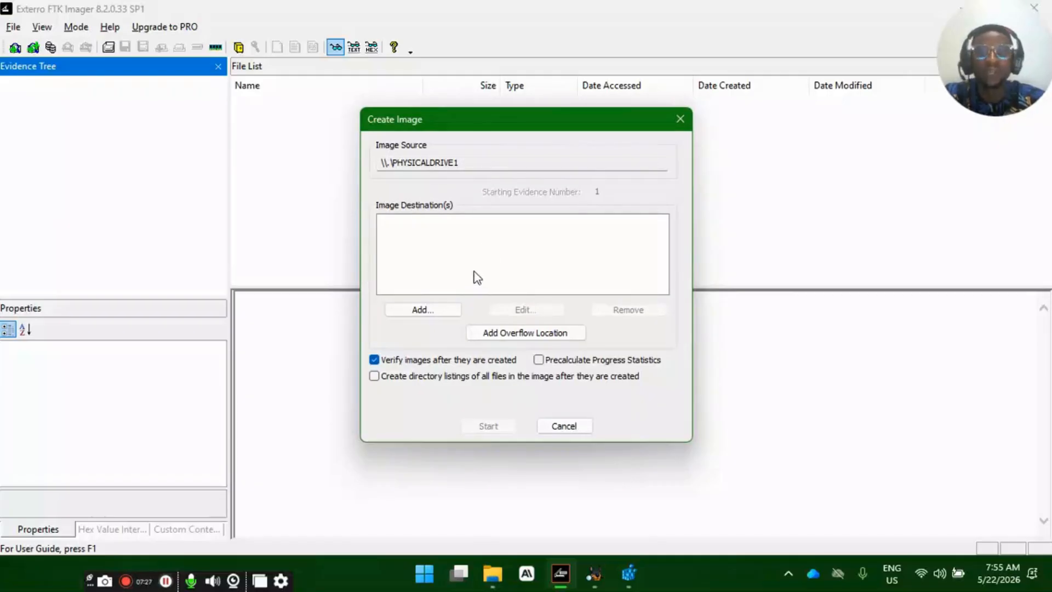
# - Start adding an image destination for the USB drive to reach the destination image type choice
pyautogui.click(424, 310)
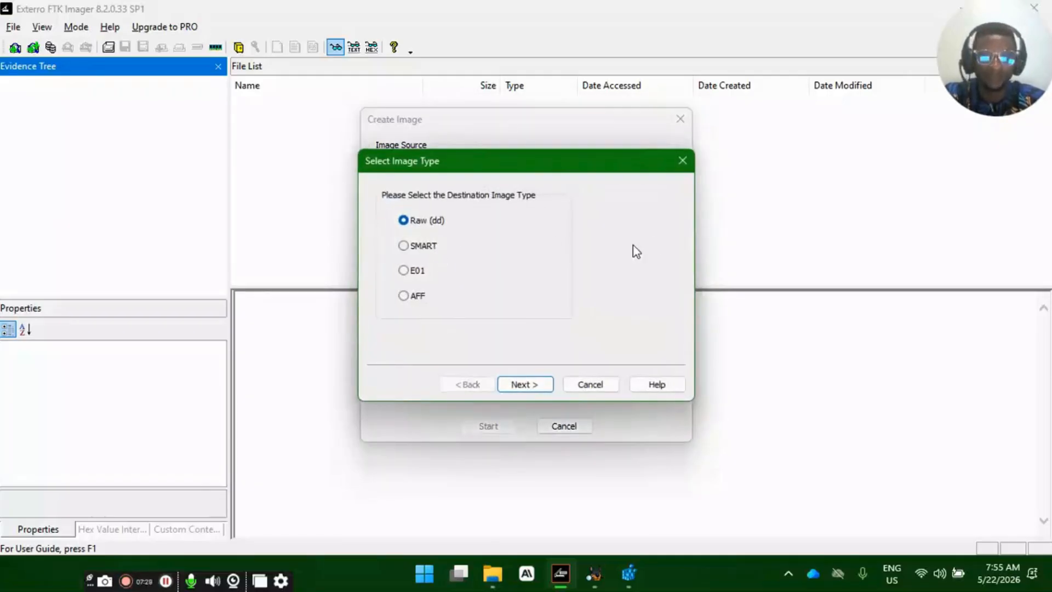
pyautogui.click(675, 164)
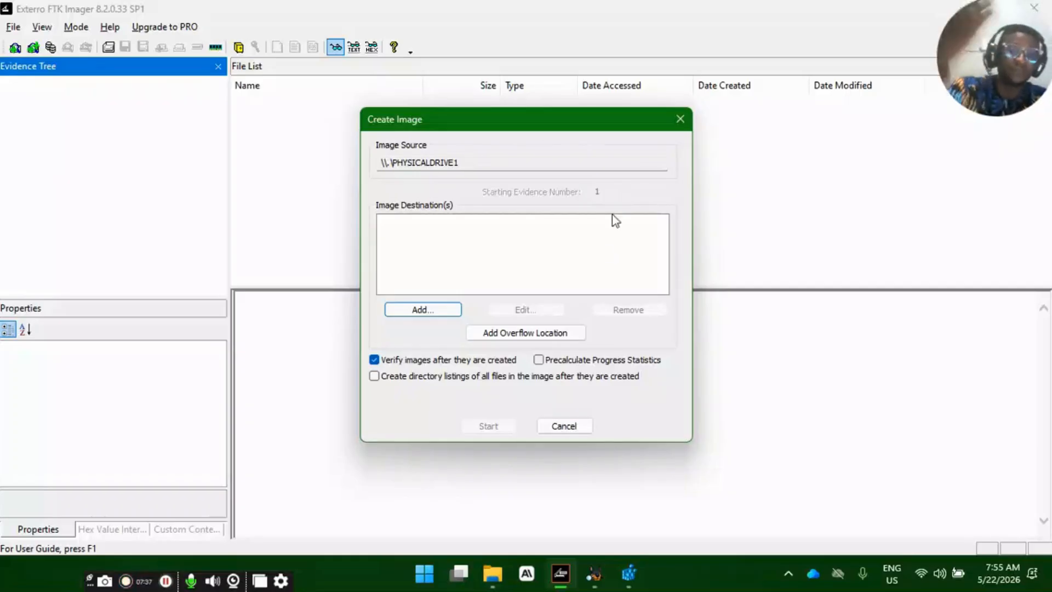
pyautogui.click(430, 312)
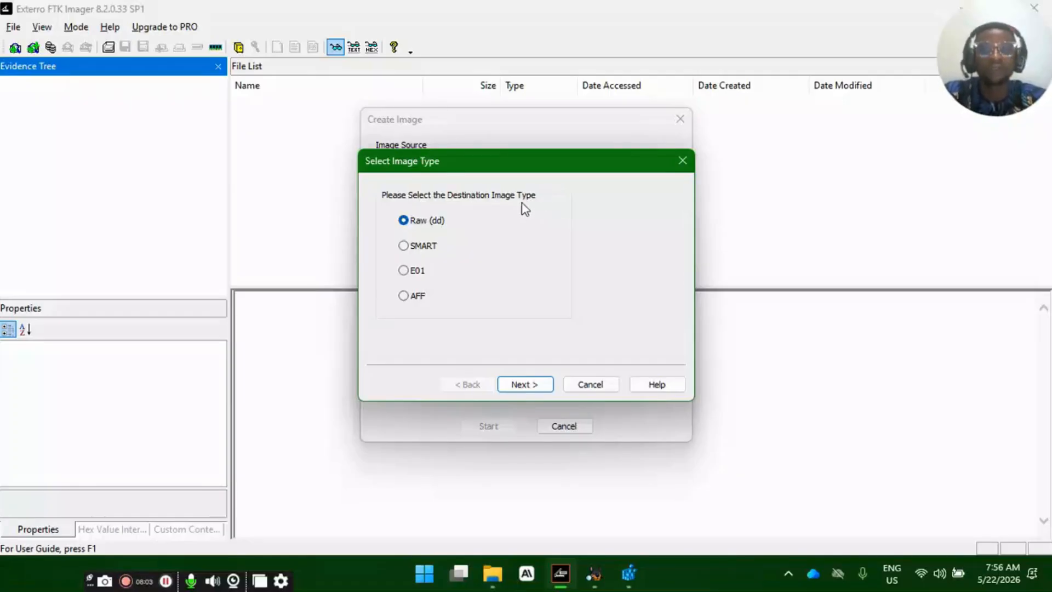
# - Look through the destination image types Raw (dd), SMART, E01 and AFF to compare the options
pyautogui.click(428, 247)
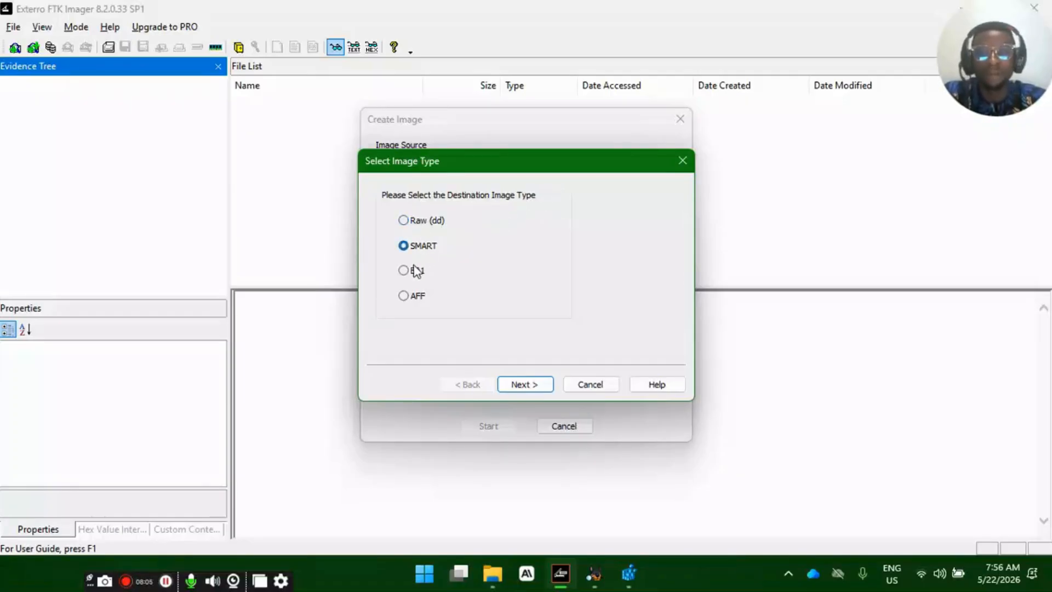
pyautogui.click(416, 270)
pyautogui.click(418, 296)
pyautogui.click(417, 275)
pyautogui.click(426, 247)
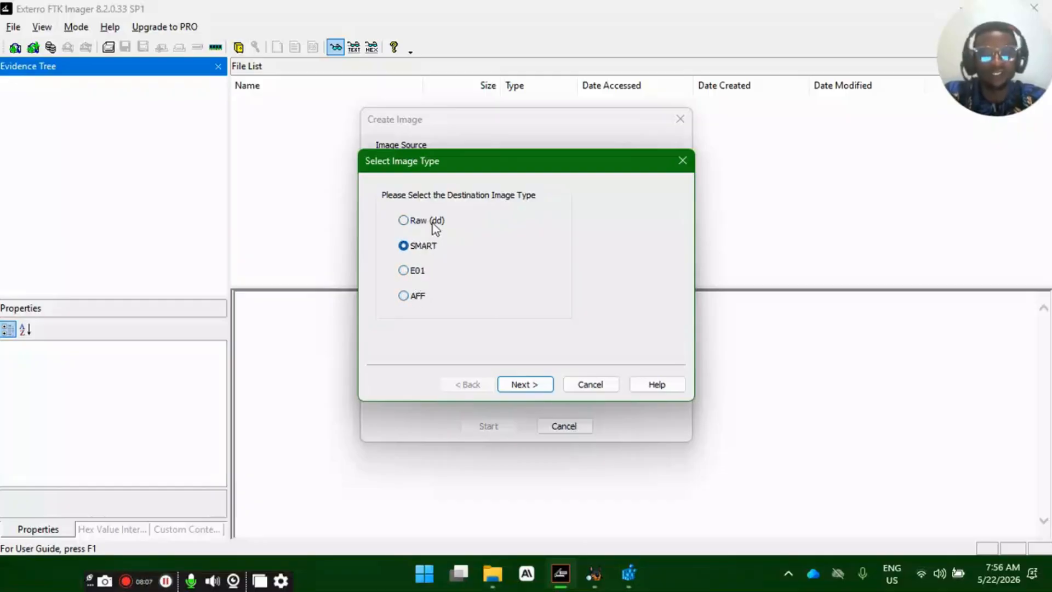
pyautogui.click(435, 229)
pyautogui.click(428, 245)
pyautogui.click(431, 225)
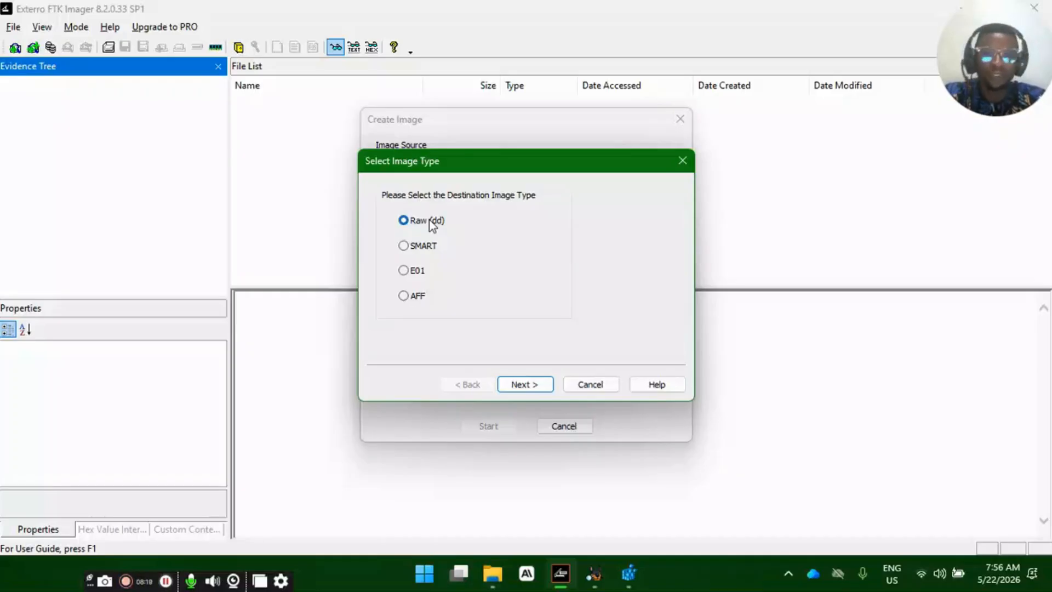
pyautogui.click(430, 249)
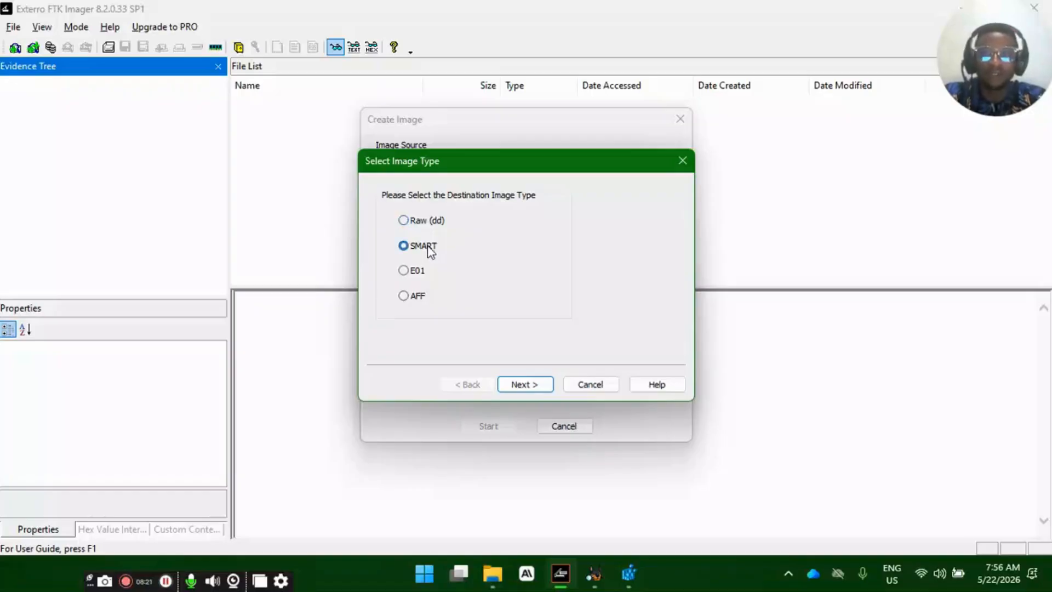
pyautogui.click(414, 278)
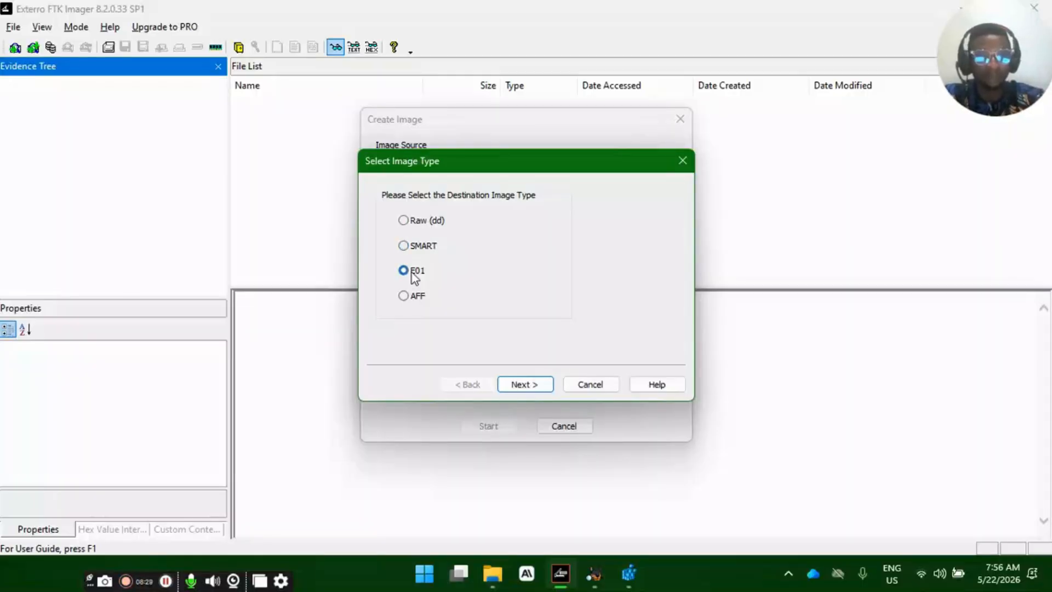
pyautogui.click(432, 243)
pyautogui.click(422, 272)
pyautogui.click(422, 252)
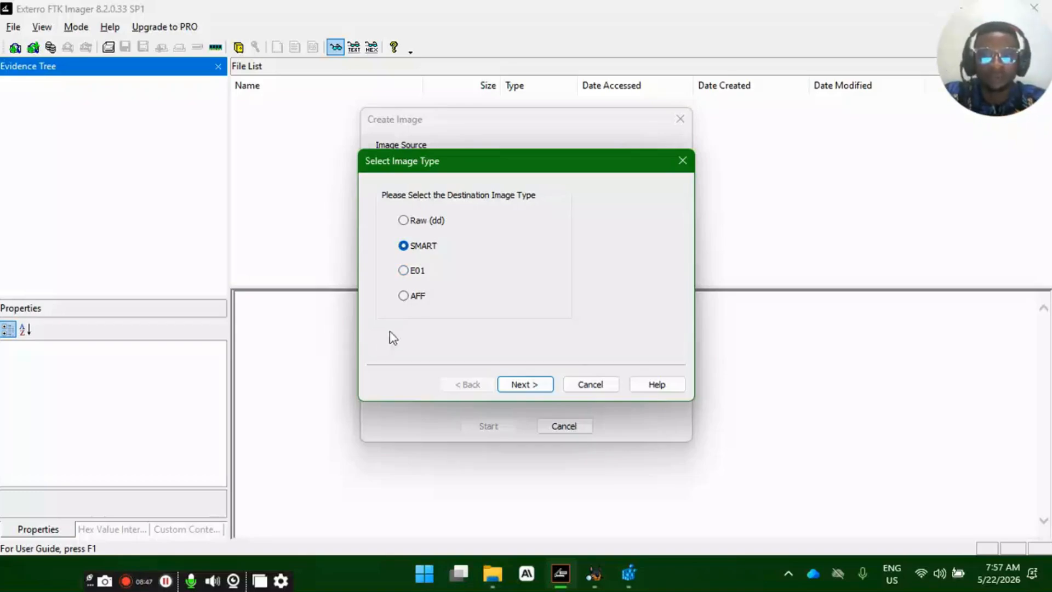
pyautogui.click(420, 295)
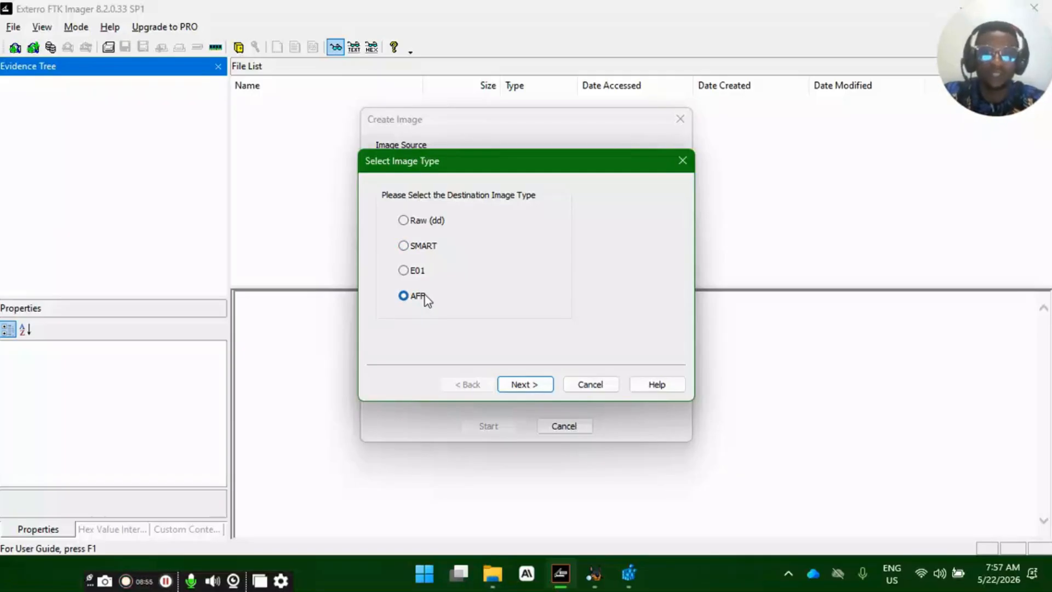
pyautogui.click(423, 241)
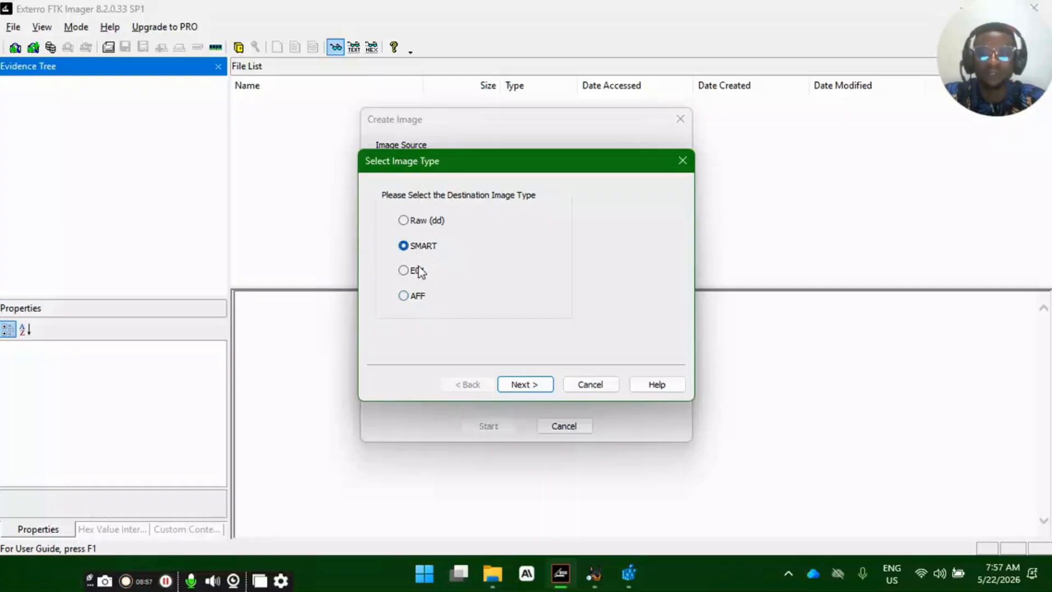
pyautogui.click(421, 248)
# - Choose Raw (dd) as the destination image type and continue to the evidence item information
pyautogui.click(426, 223)
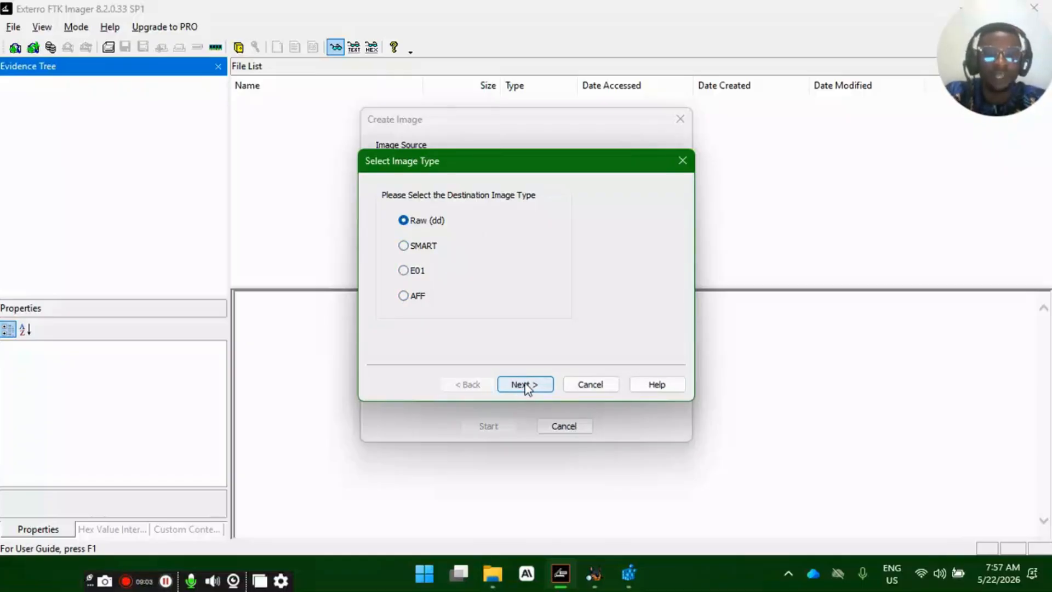
pyautogui.click(527, 388)
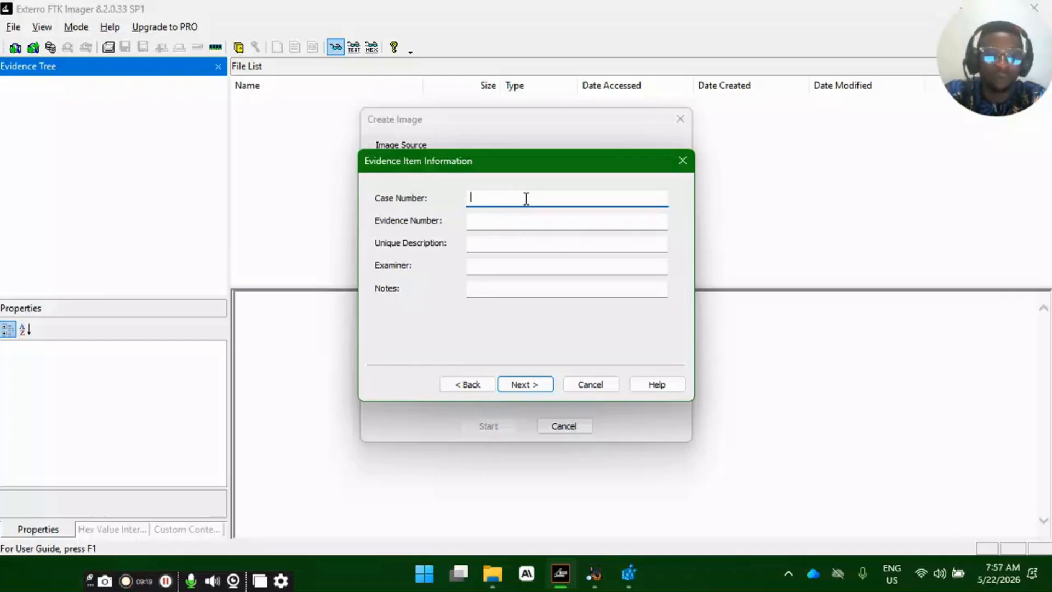
# - Set the case number to 21/05 and the evidence number to 0800 in the evidence item information
pyautogui.write('21/02')
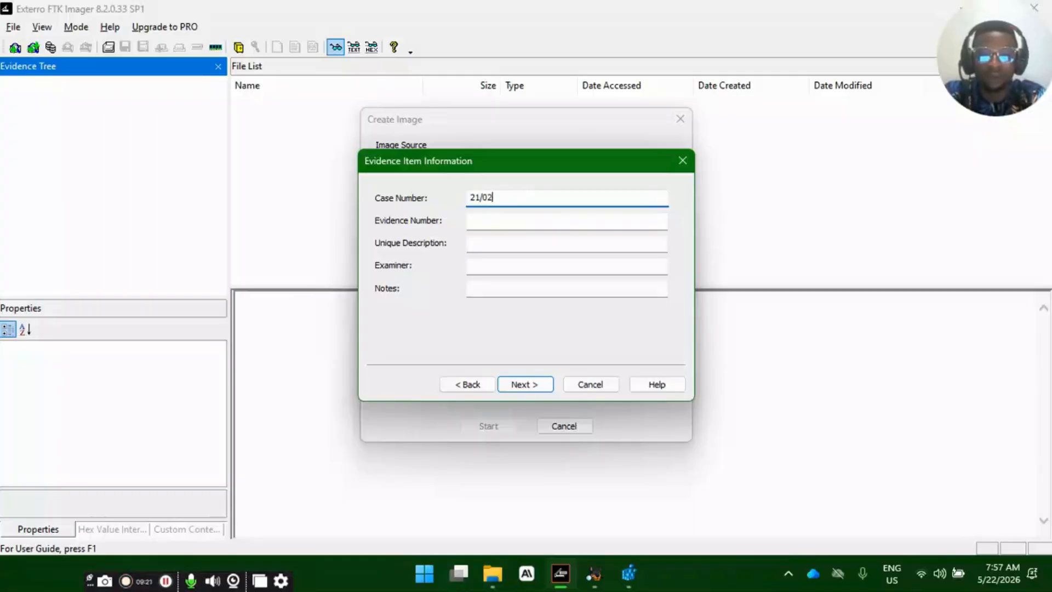
pyautogui.press('BackSpace')
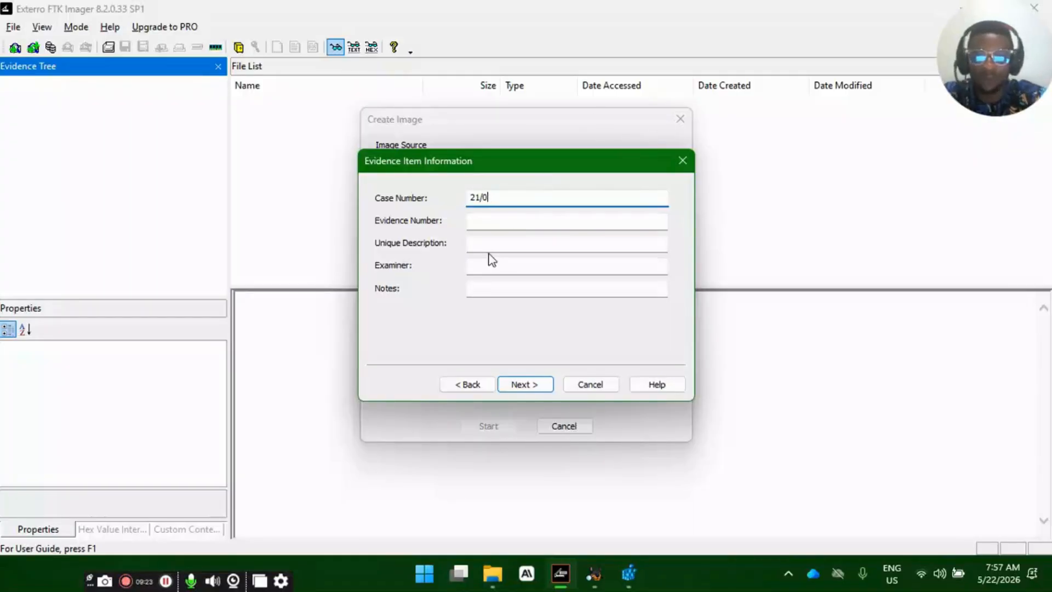
pyautogui.write('5')
pyautogui.moveTo(475, 197); pyautogui.dragTo(481, 197)
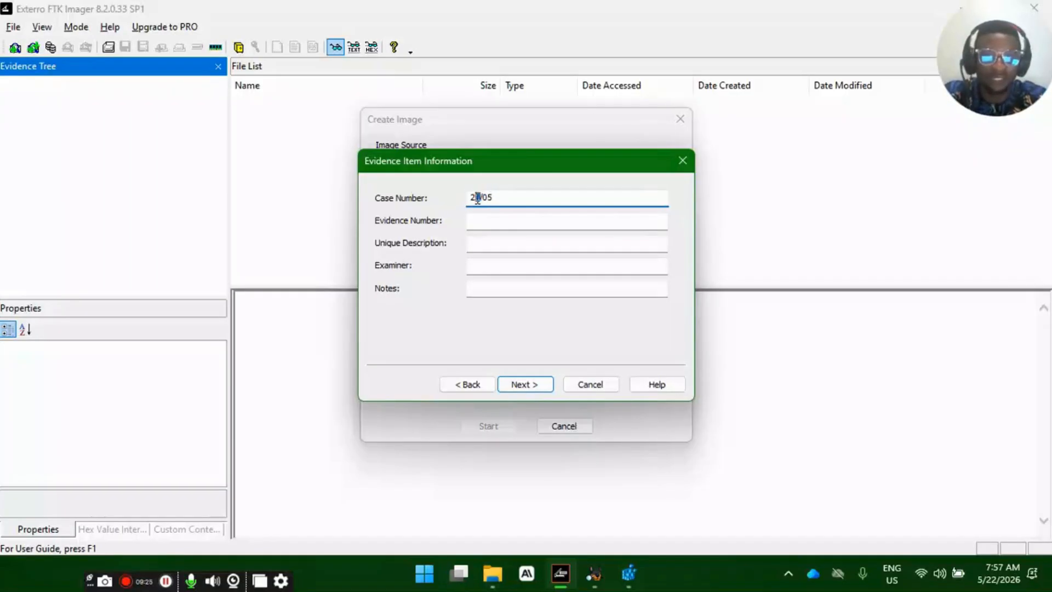
pyautogui.click(494, 222)
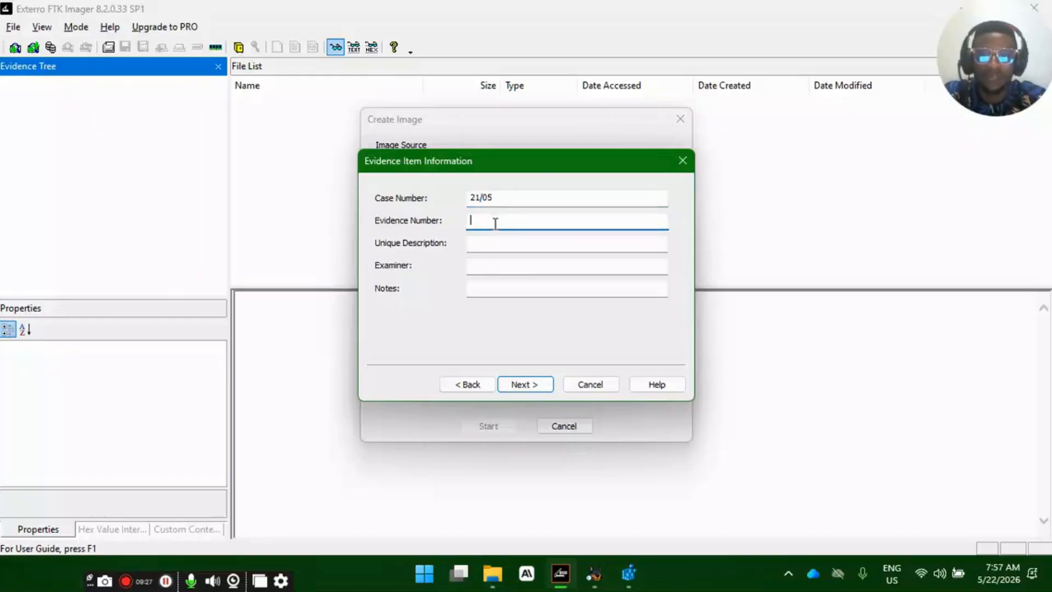
pyautogui.write('8')
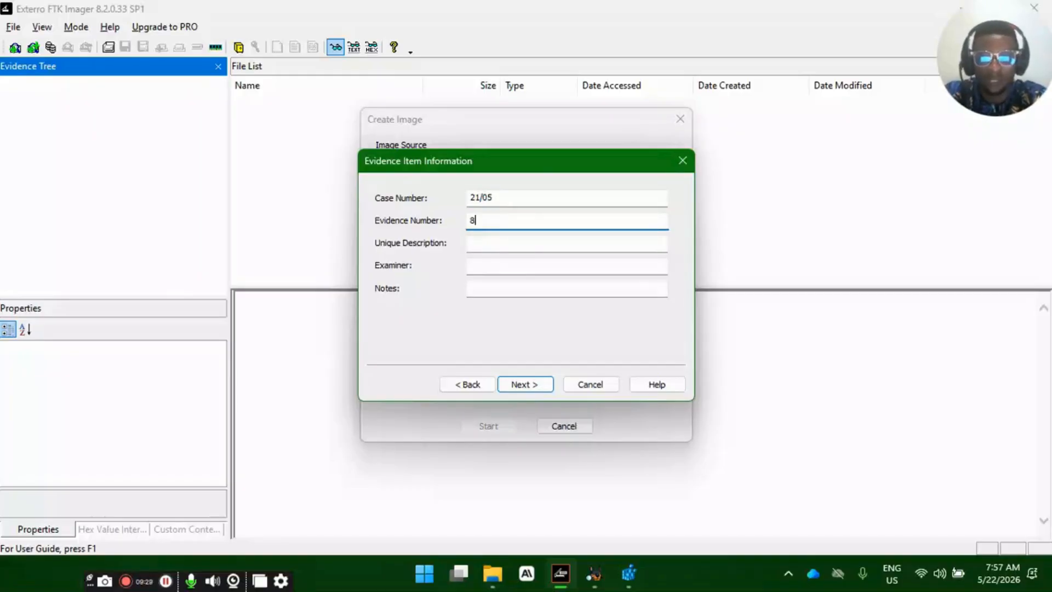
pyautogui.press('BackSpace')
pyautogui.write('08')
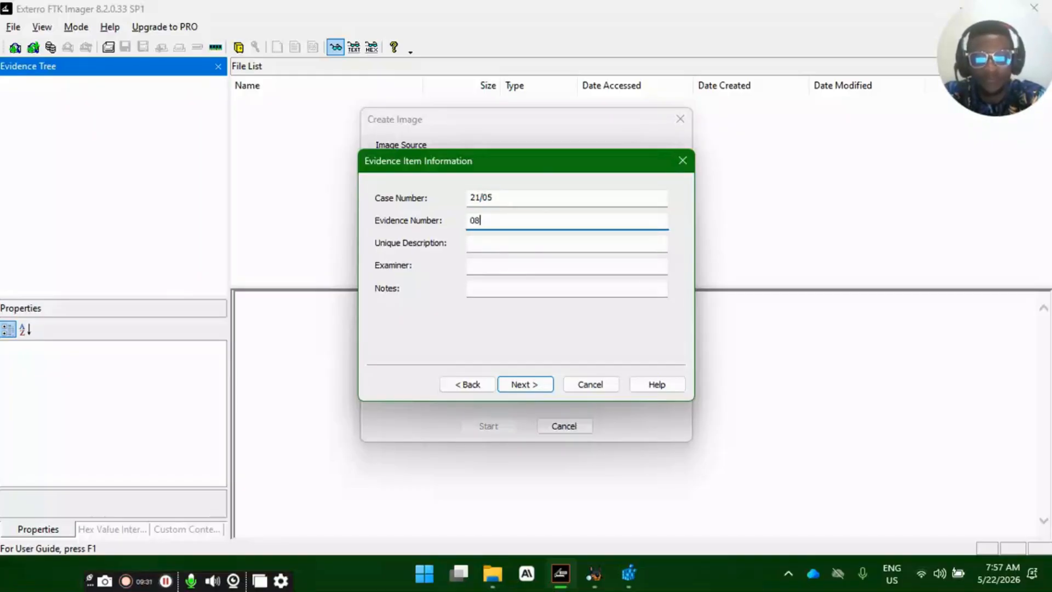
pyautogui.write('00')
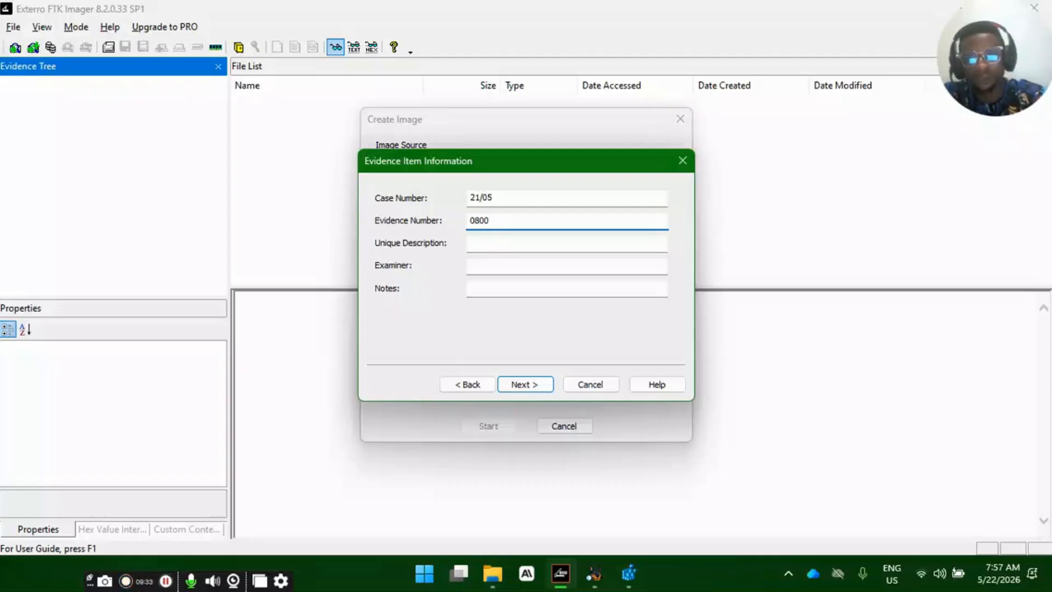
# - Enter "This is a USB Drive for Insider threat" as the unique description of the evidence item
pyautogui.click(532, 244)
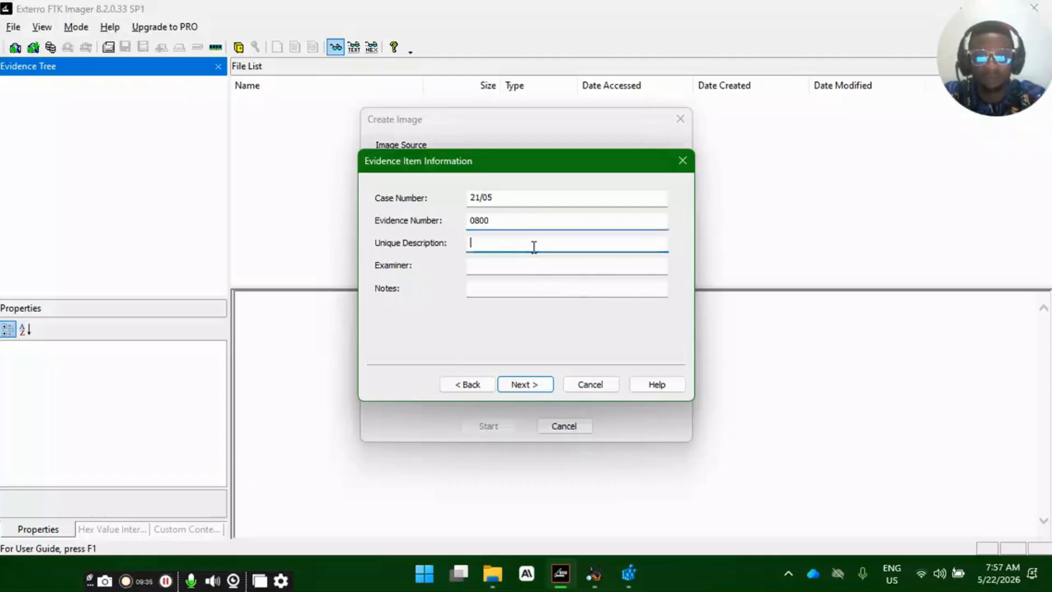
pyautogui.write('This is a ')
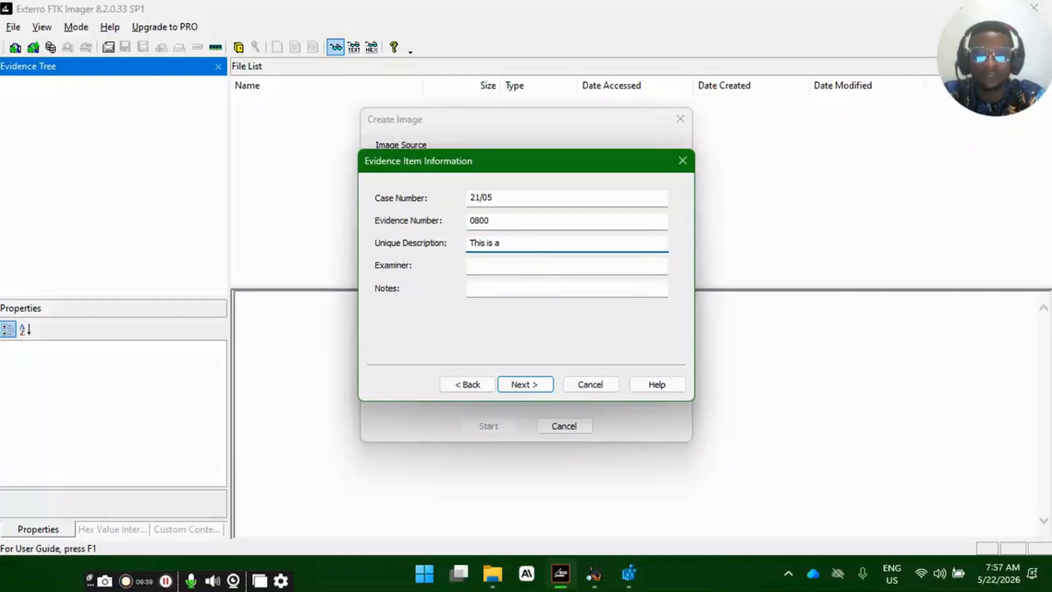
pyautogui.write('USB')
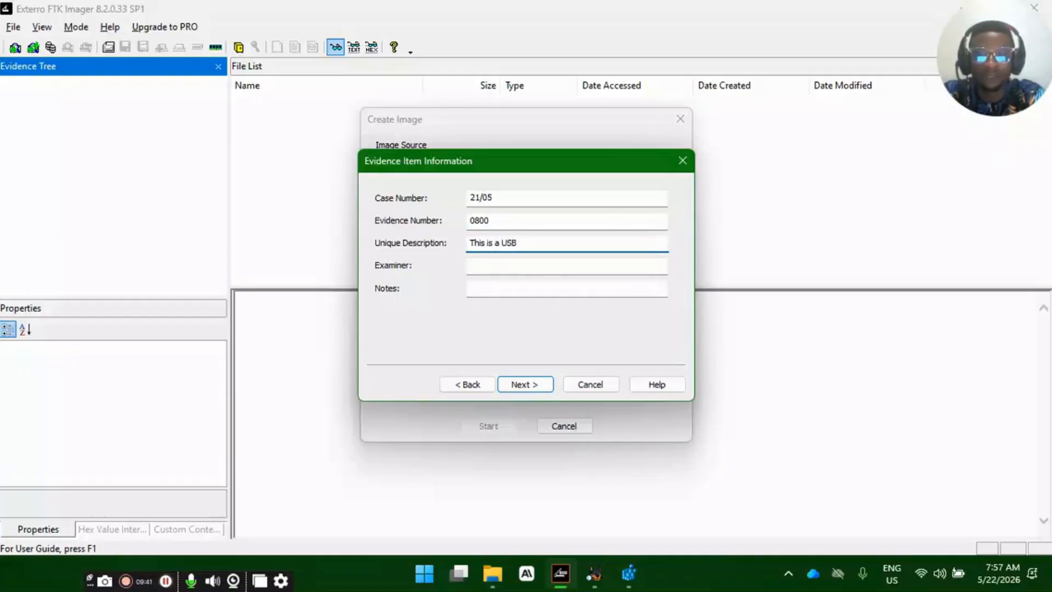
pyautogui.write(' Drive for ')
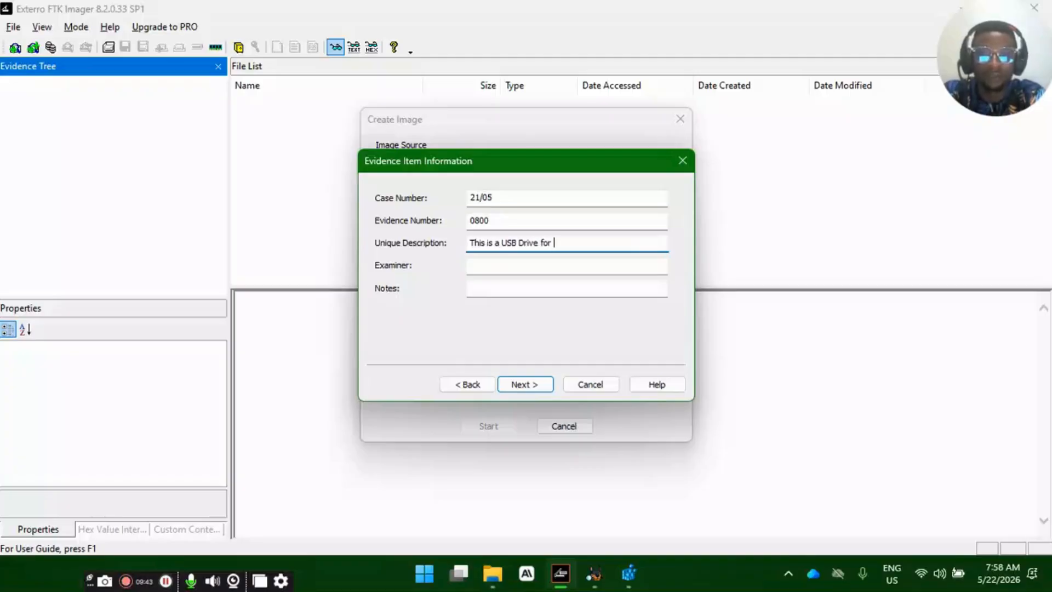
pyautogui.write('Insider thr')
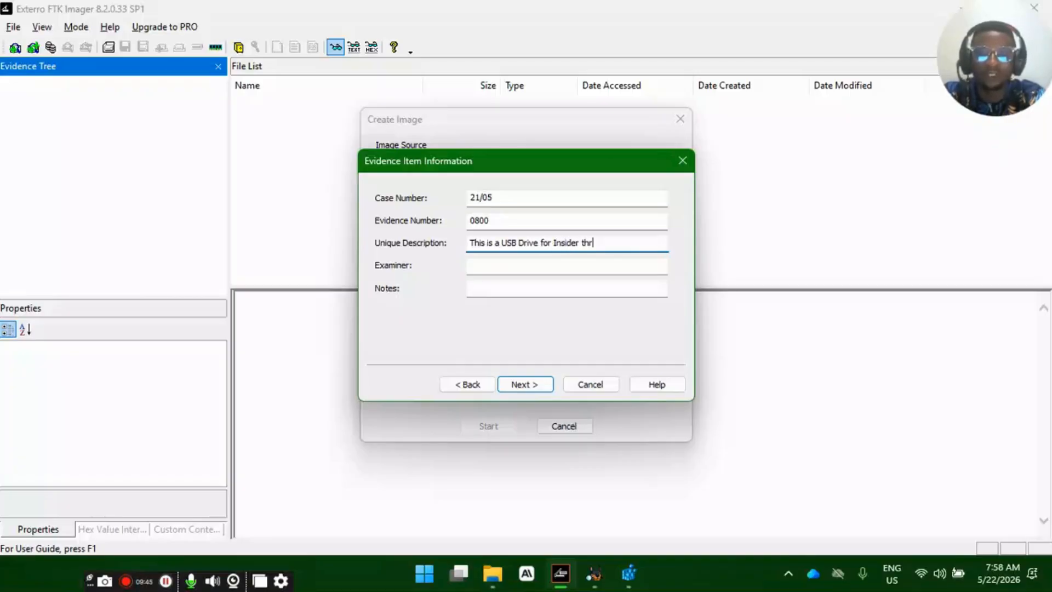
pyautogui.write('est')
pyautogui.press('BackSpace')
pyautogui.press('BackSpace')
pyautogui.write('at')
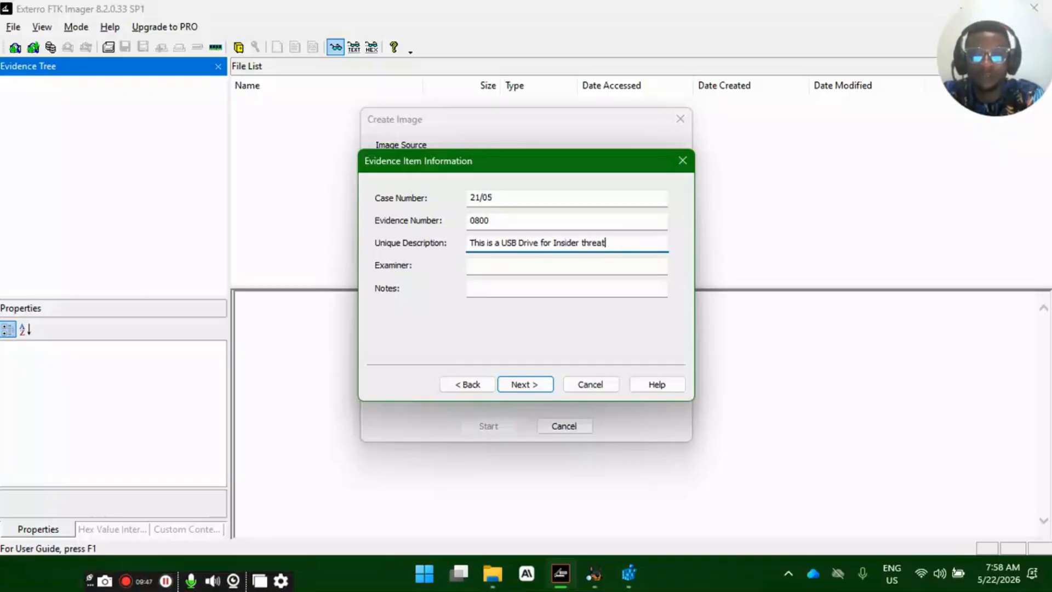
# - Enter the examiner's name in the evidence item information
pyautogui.click(554, 263)
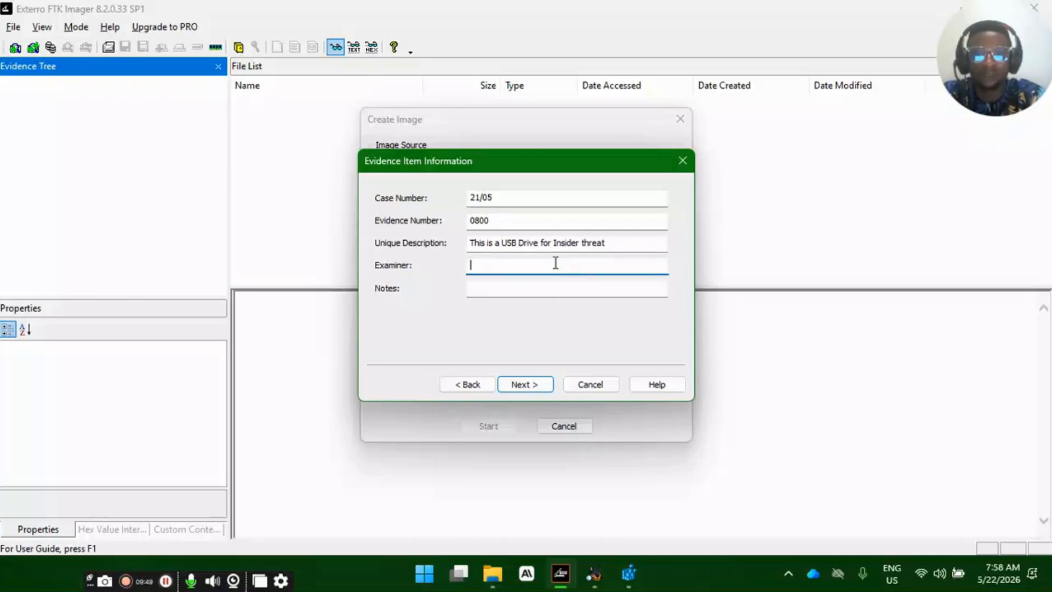
pyautogui.write('BIG SAM')
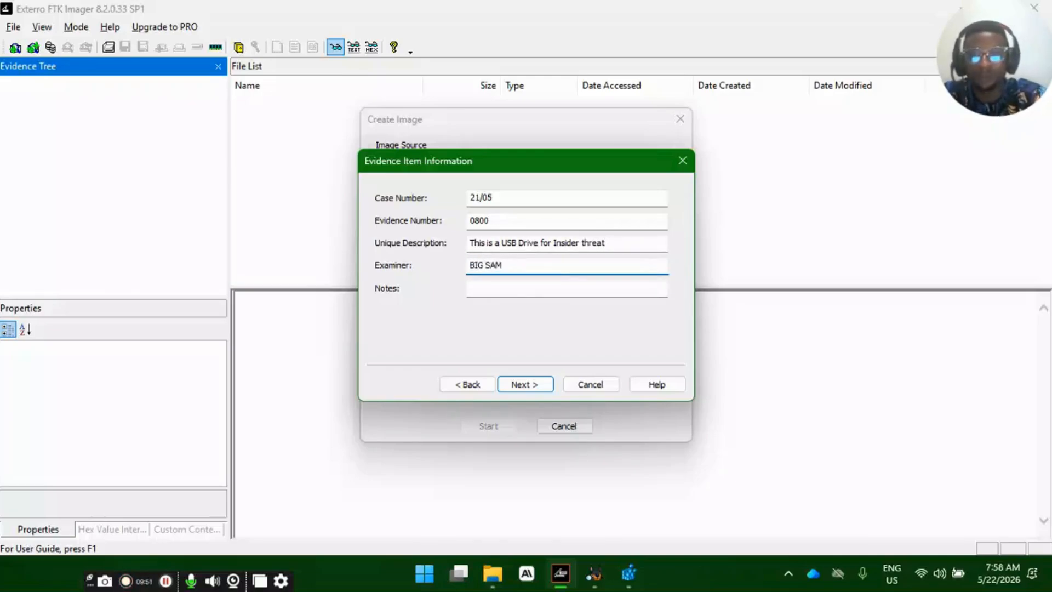
# - Enter a note naming the initiative this evidence is for and continue to the image destination settings
pyautogui.click(530, 285)
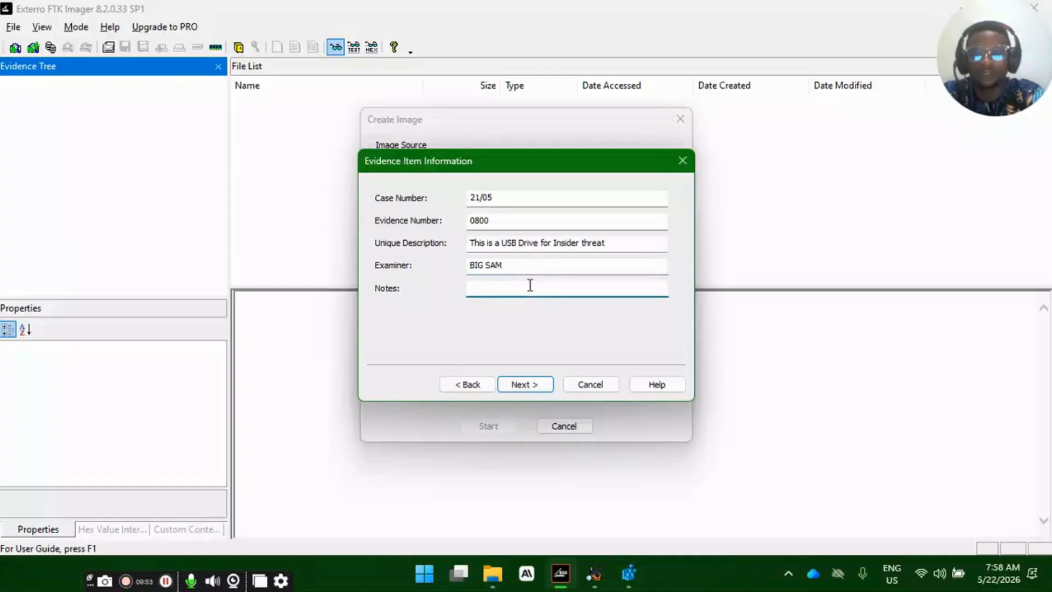
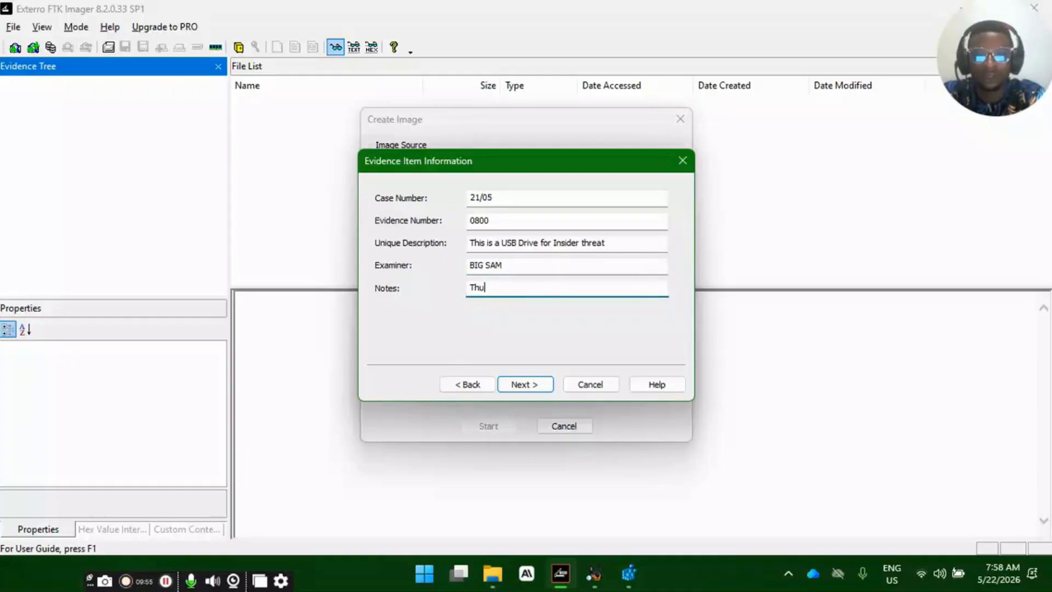
pyautogui.press('BackSpace')
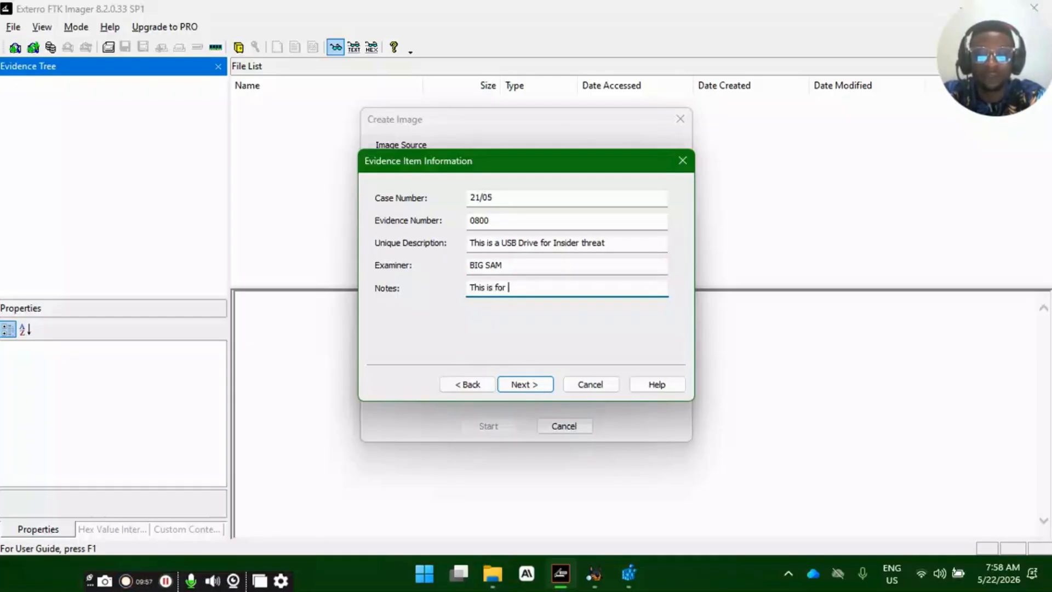
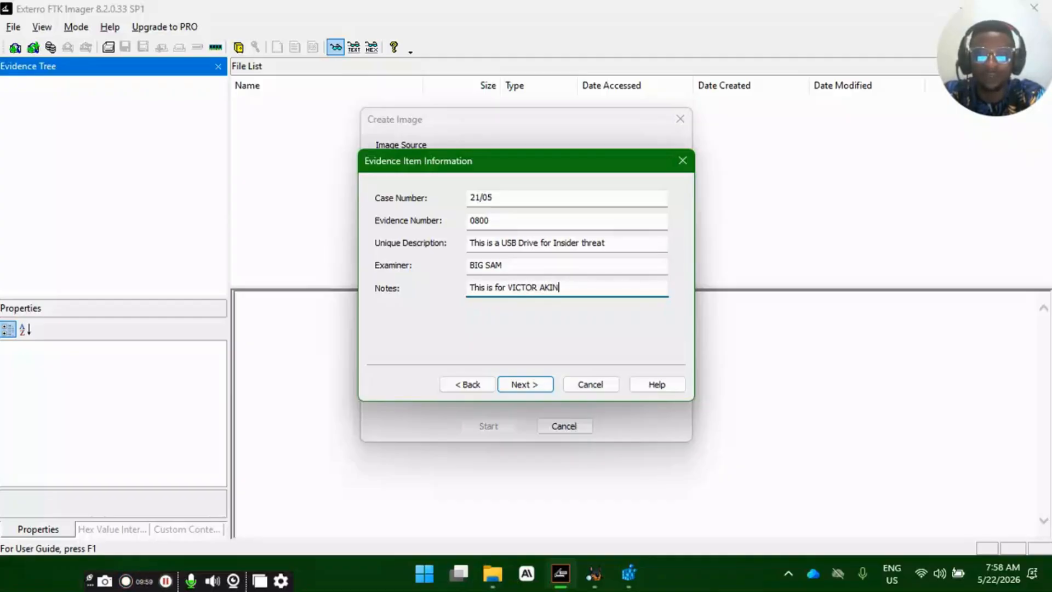
pyautogui.press('BackSpace')
pyautogui.press('BackSpace')
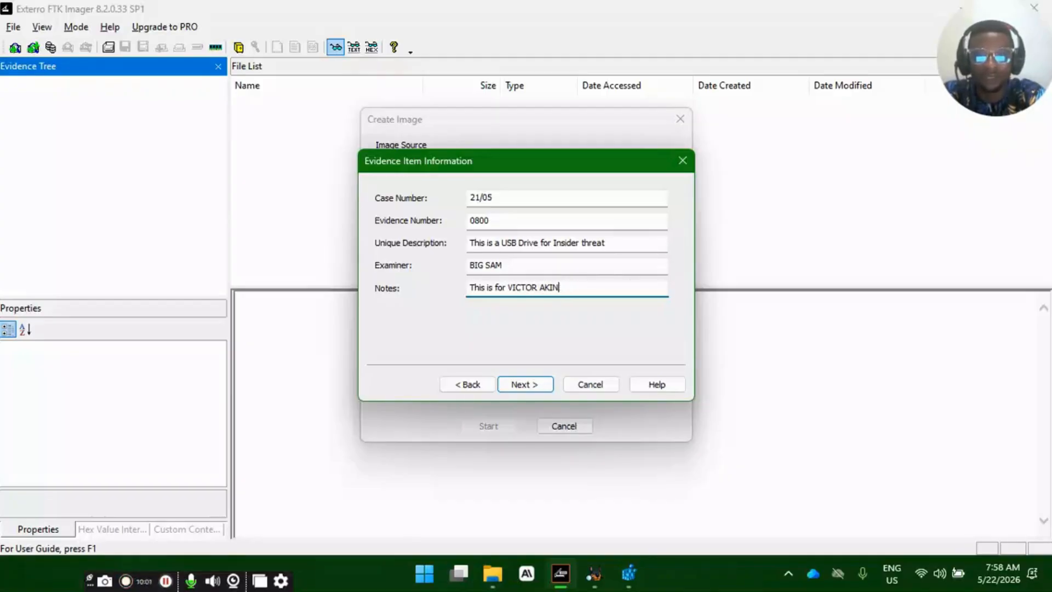
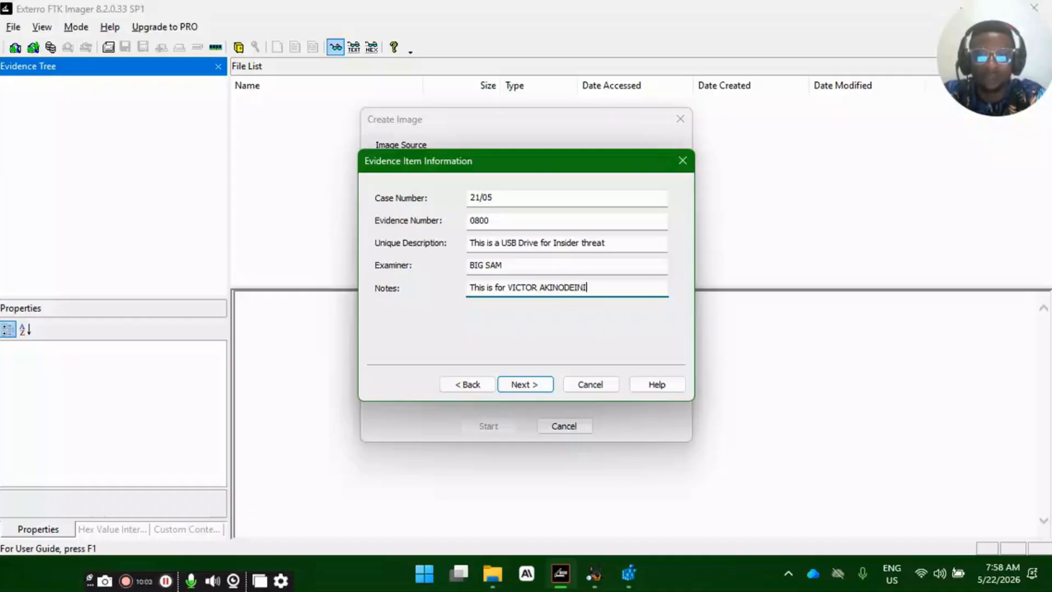
pyautogui.press('BackSpace')
pyautogui.press('BackSpace')
pyautogui.press('BackSpace')
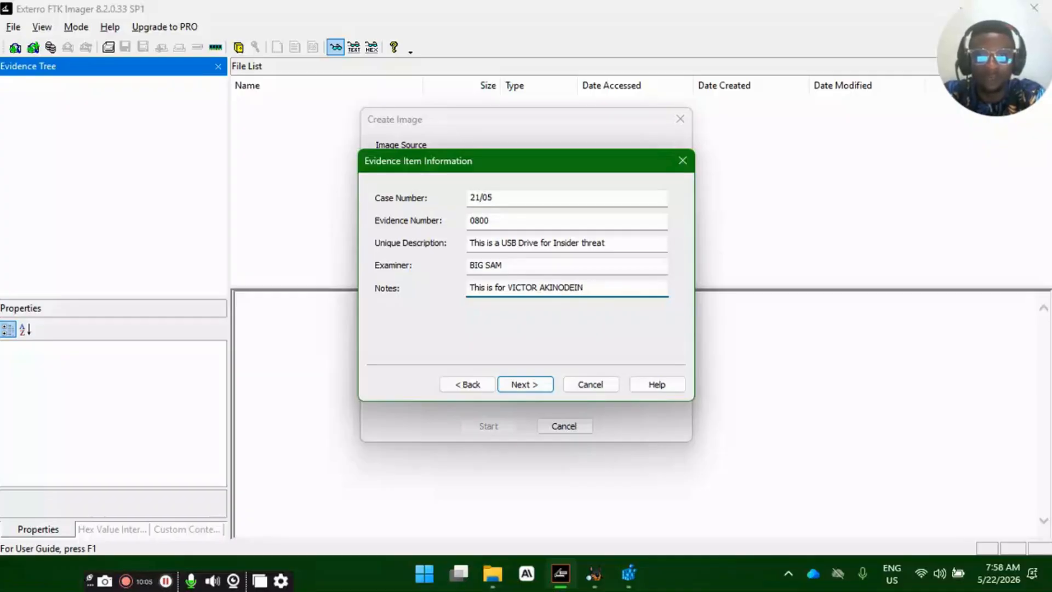
pyautogui.press('BackSpace')
pyautogui.press('BackSpace')
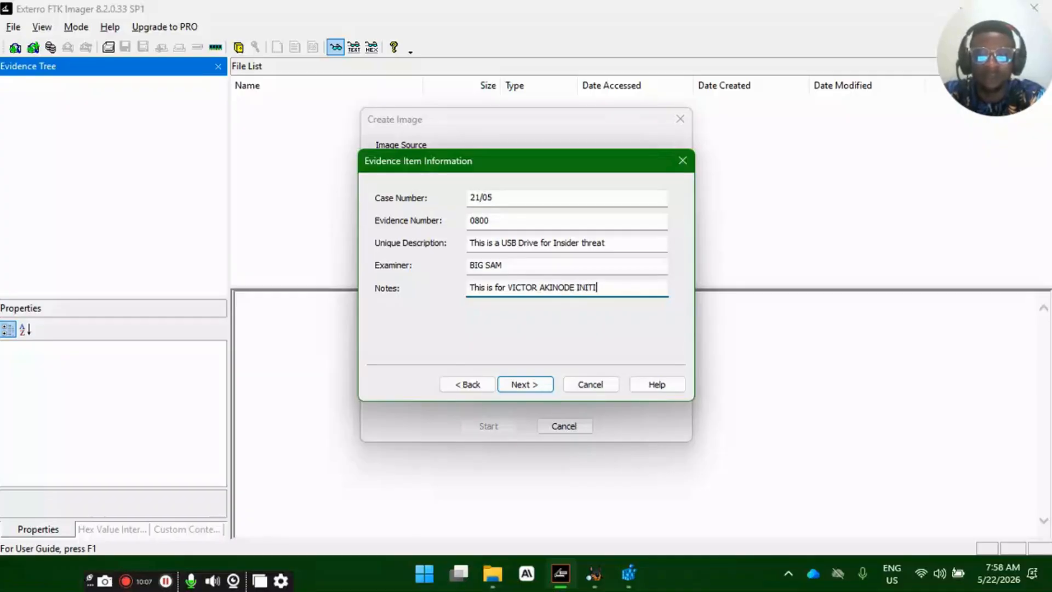
pyautogui.press('BackSpace')
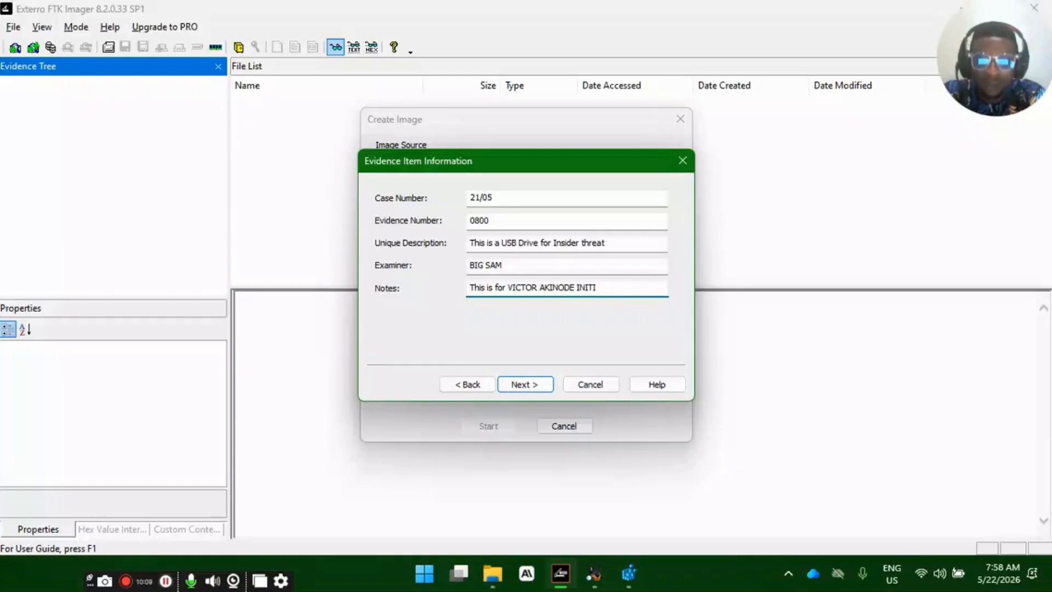
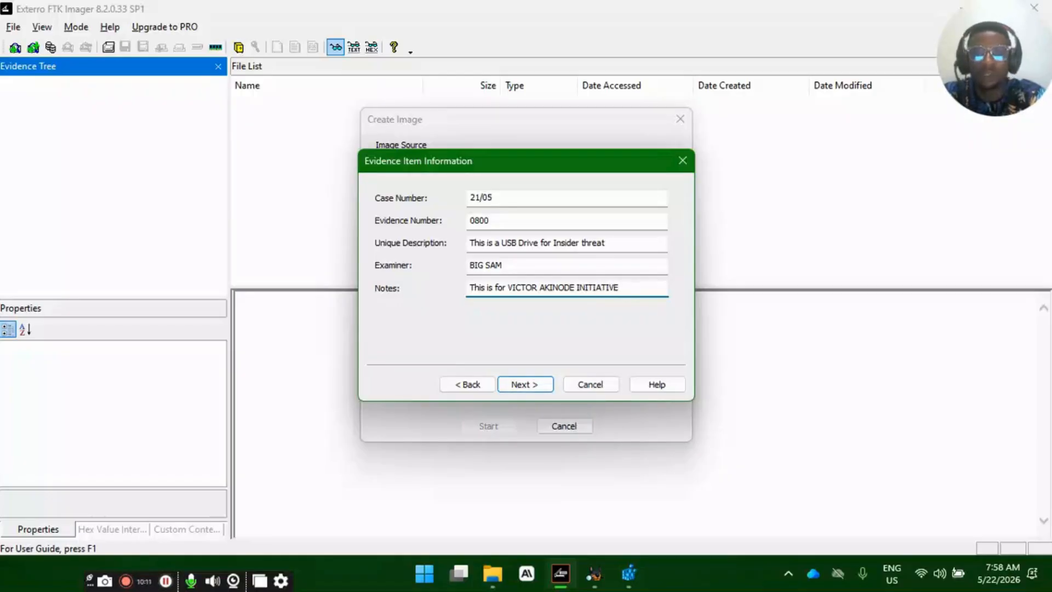
pyautogui.click(523, 384)
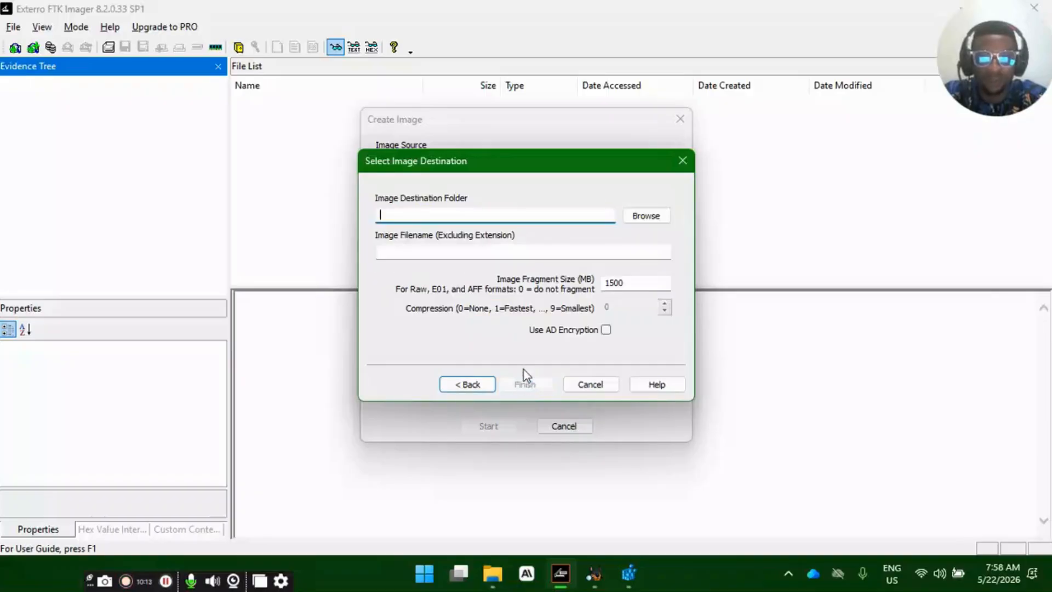
# - Choose the existing FORENSIC IMAGE folder as the image destination folder
pyautogui.click(419, 213)
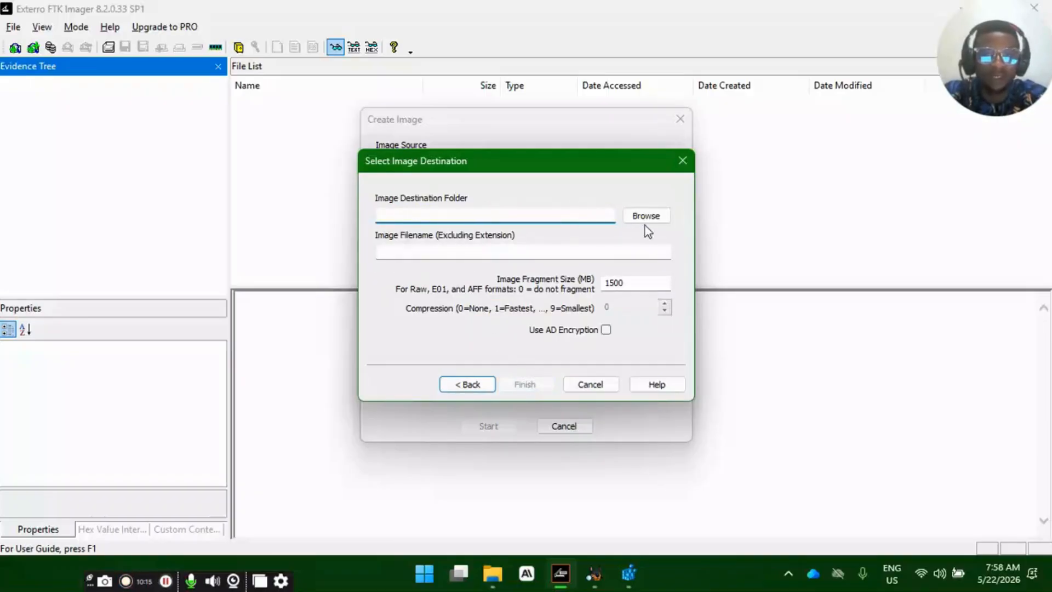
pyautogui.click(659, 220)
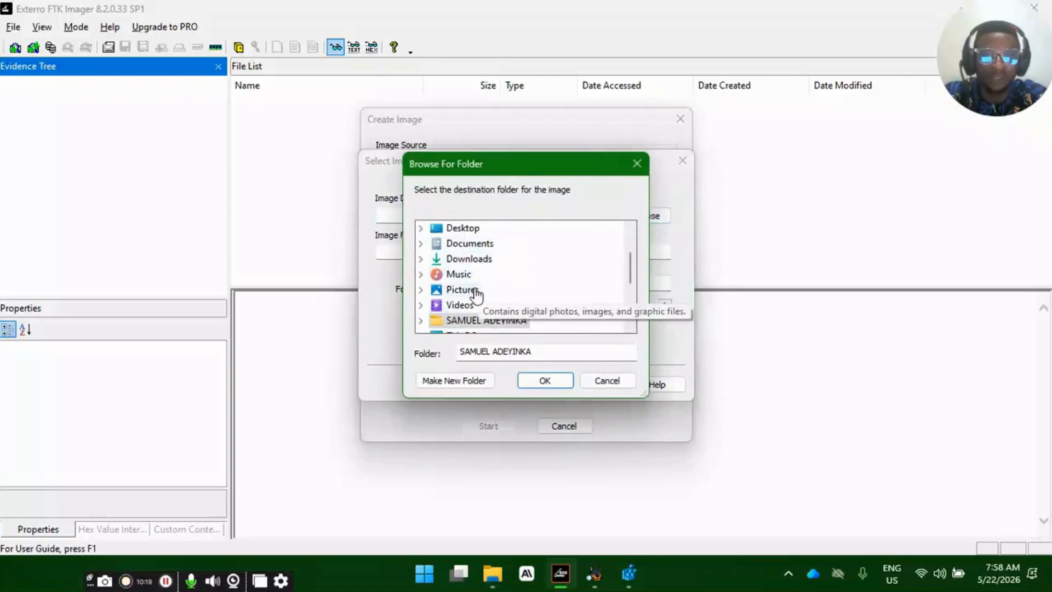
pyautogui.scroll(-3, 505, 302)
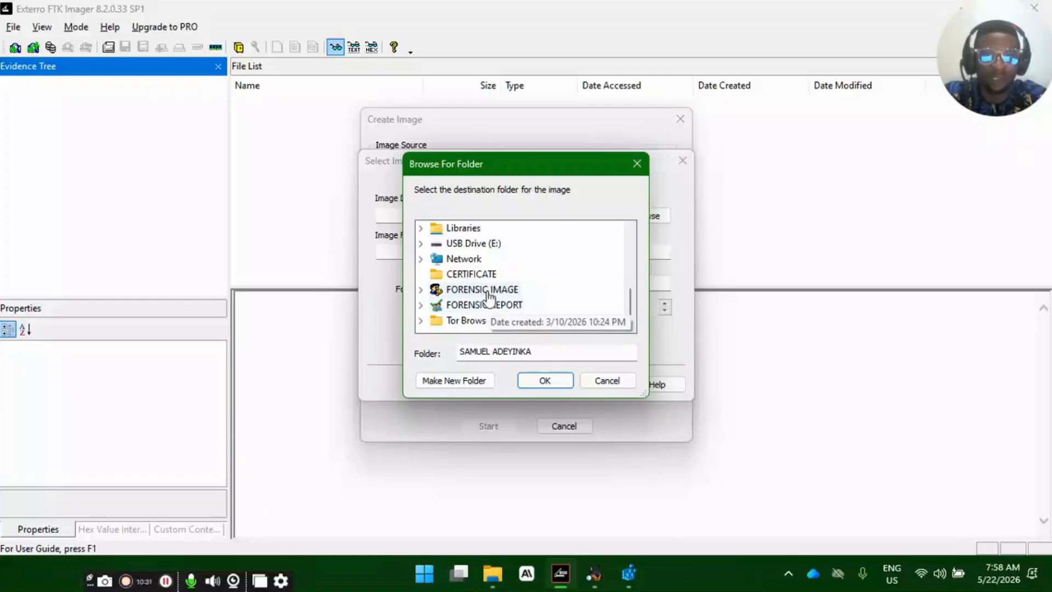
pyautogui.doubleClick(469, 290)
pyautogui.scroll(-1, 496, 318)
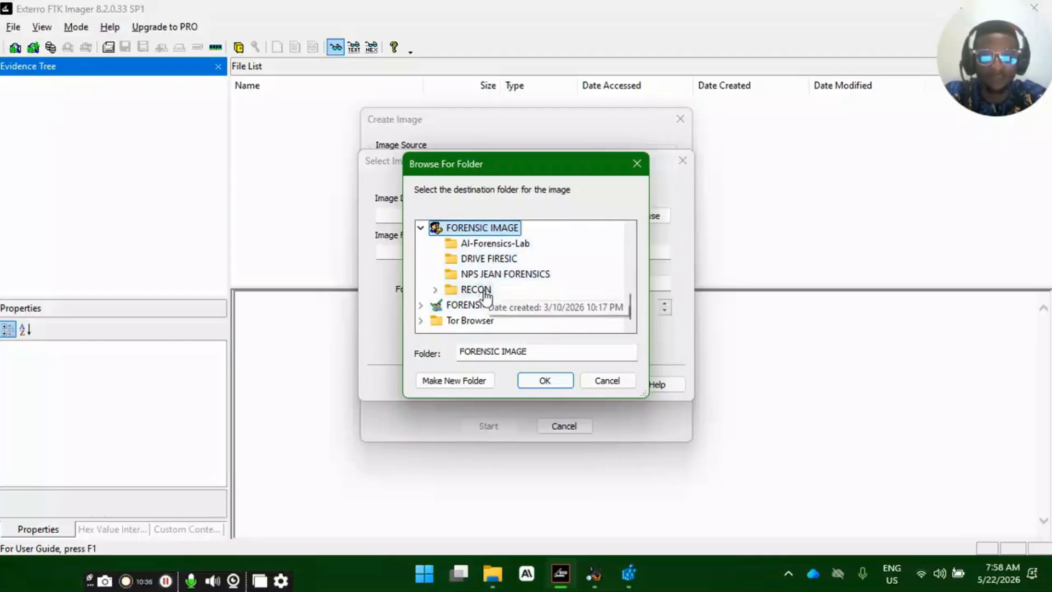
pyautogui.click(545, 381)
# - Set the image filename to the full name of the initiative's namesake in capitals without spaces
pyautogui.click(480, 253)
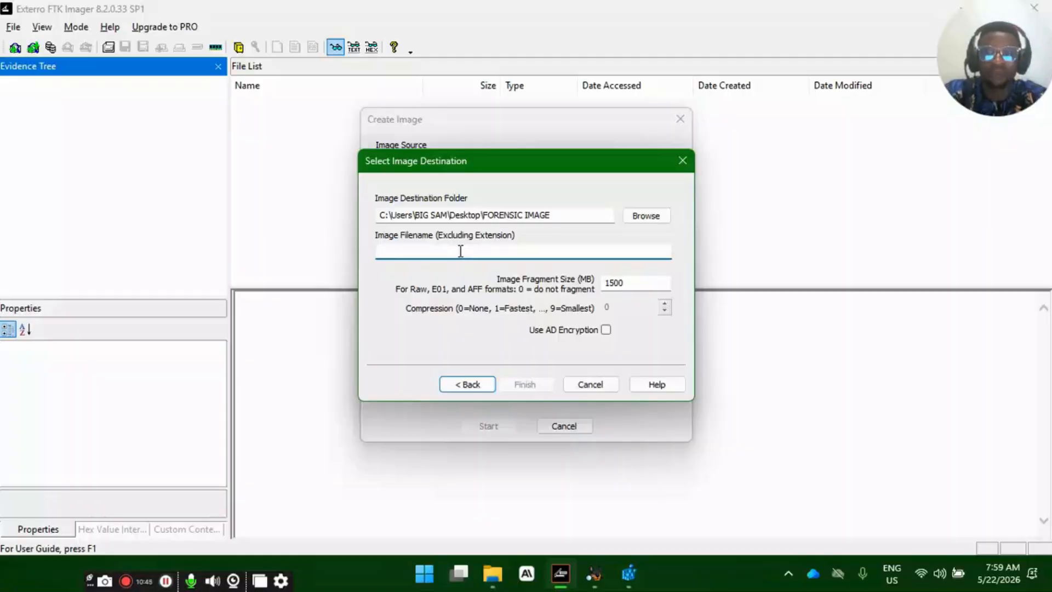
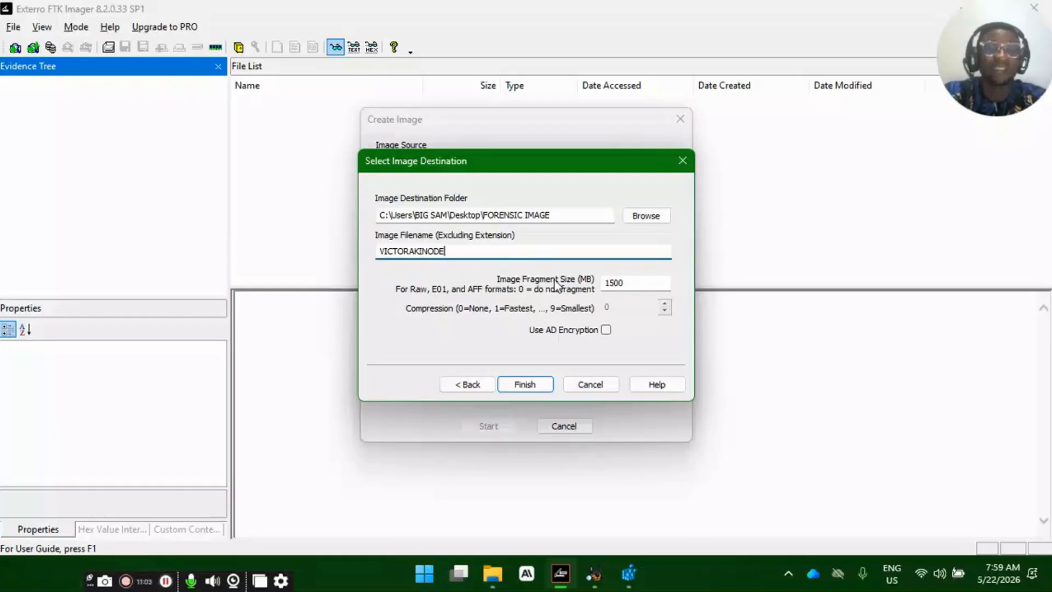
pyautogui.click(638, 284)
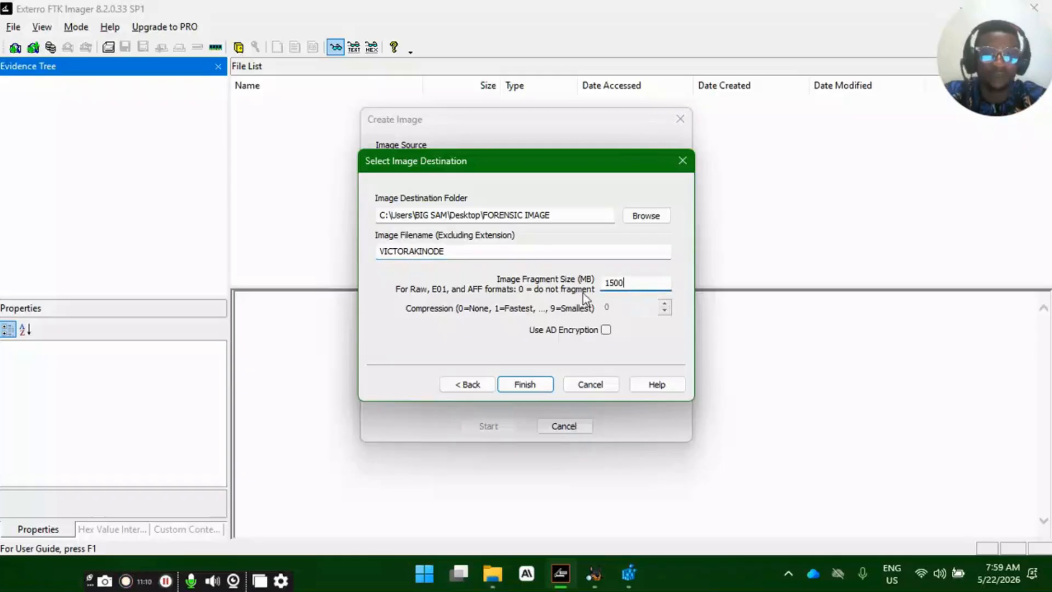
pyautogui.moveTo(635, 284); pyautogui.dragTo(604, 282)
pyautogui.click(624, 279)
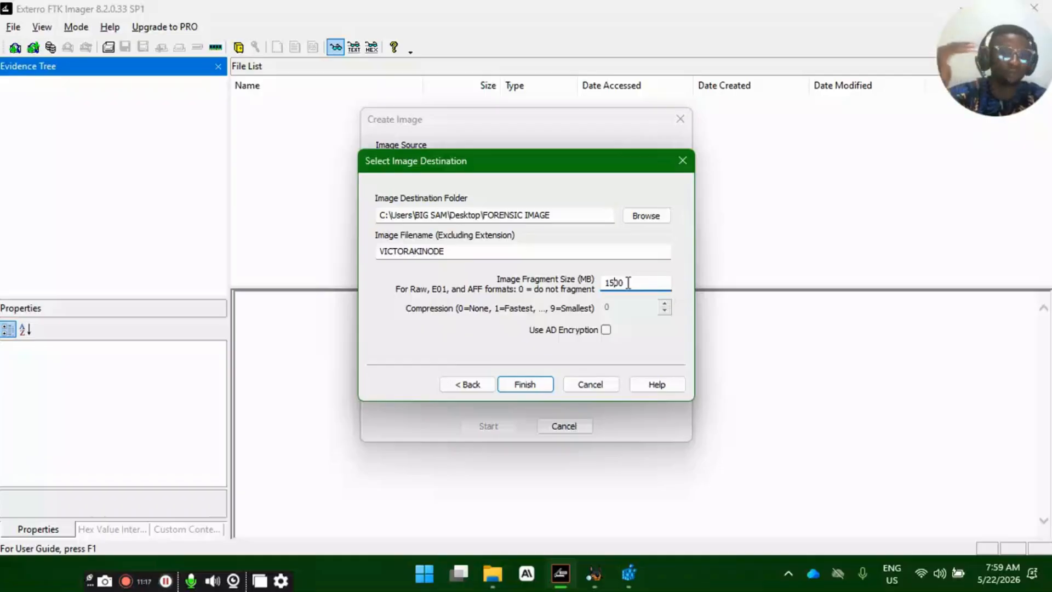
pyautogui.click(627, 285)
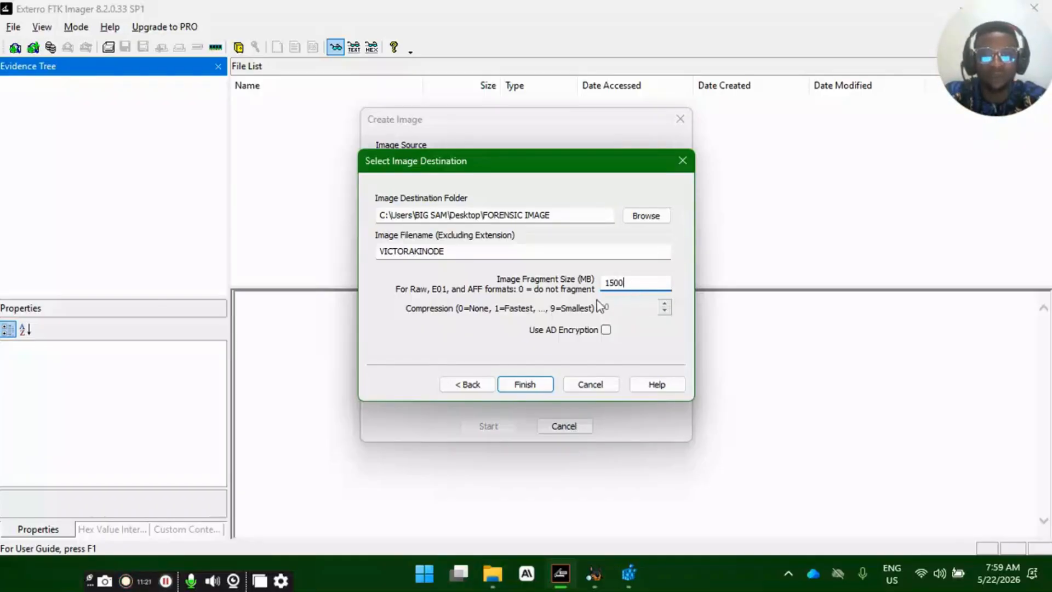
pyautogui.click(606, 330)
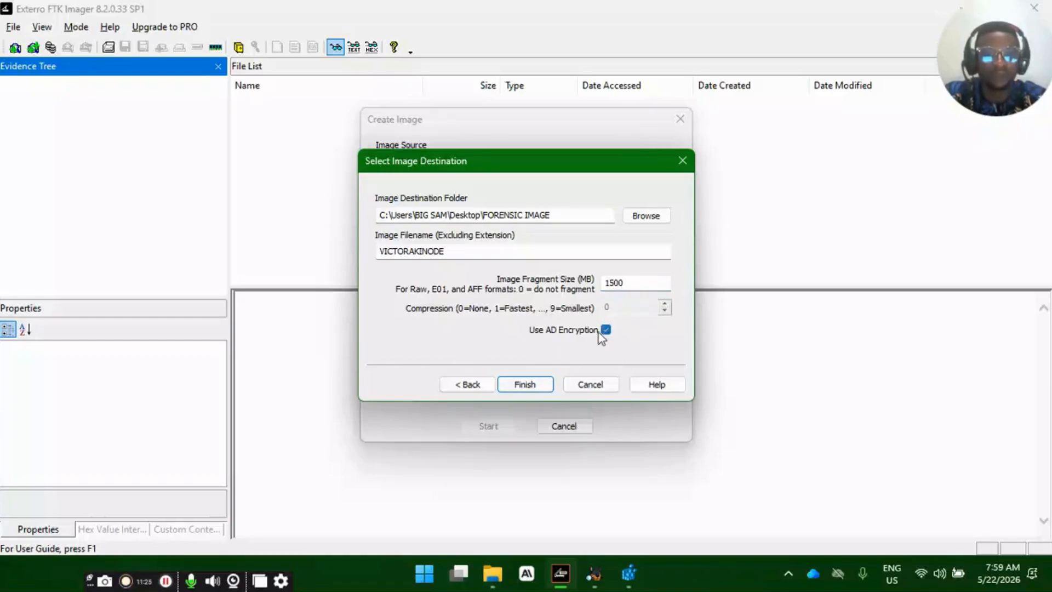
pyautogui.click(606, 330)
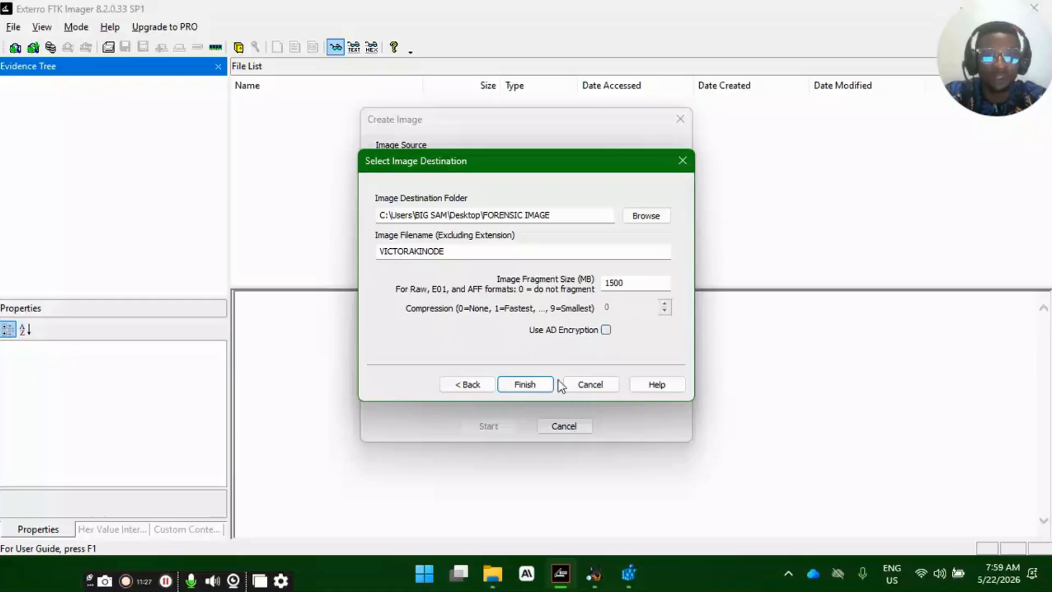
# - Finish the image destination and start imaging with only verification after creation enabled, without progress statistics or directory listings
pyautogui.click(524, 384)
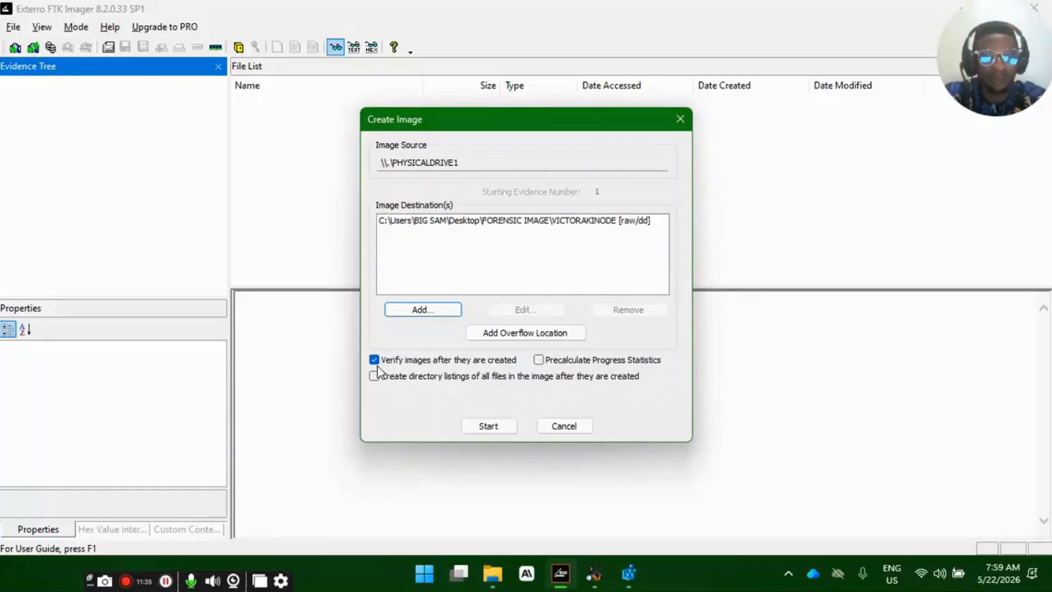
pyautogui.click(572, 361)
pyautogui.click(527, 379)
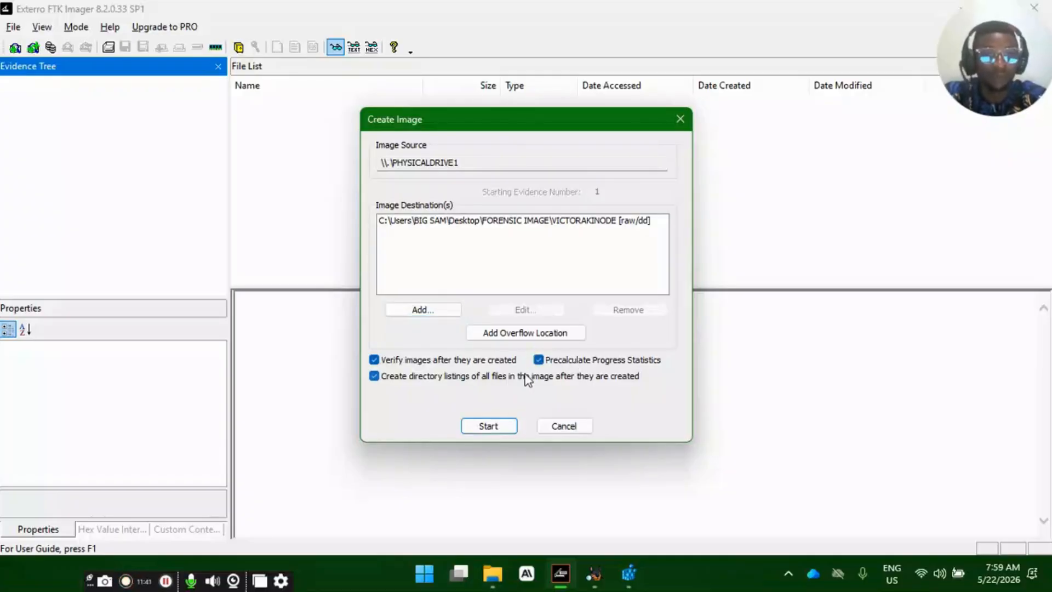
pyautogui.click(527, 379)
pyautogui.click(583, 361)
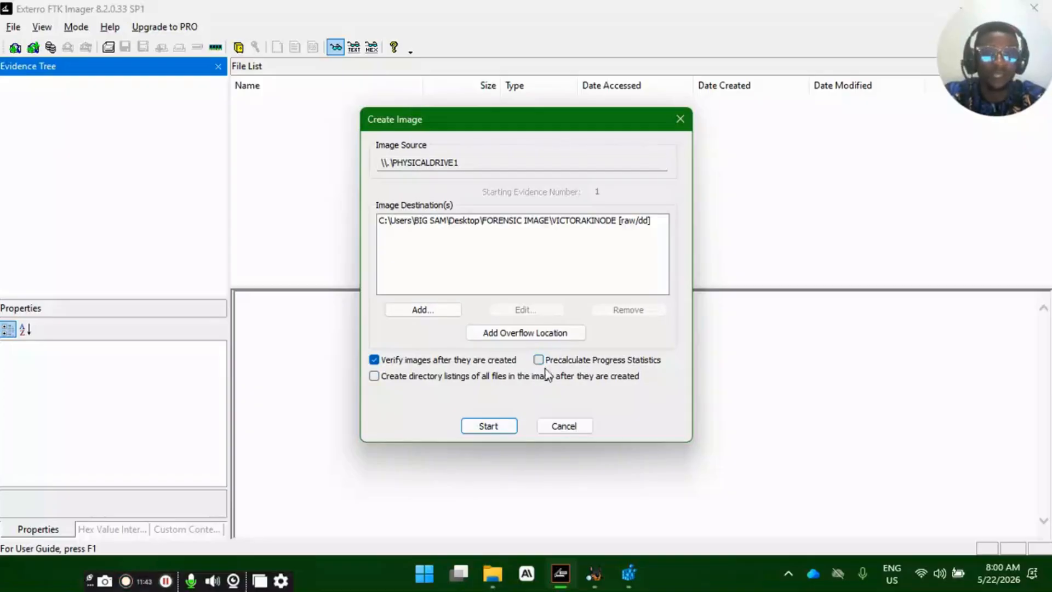
pyautogui.click(488, 425)
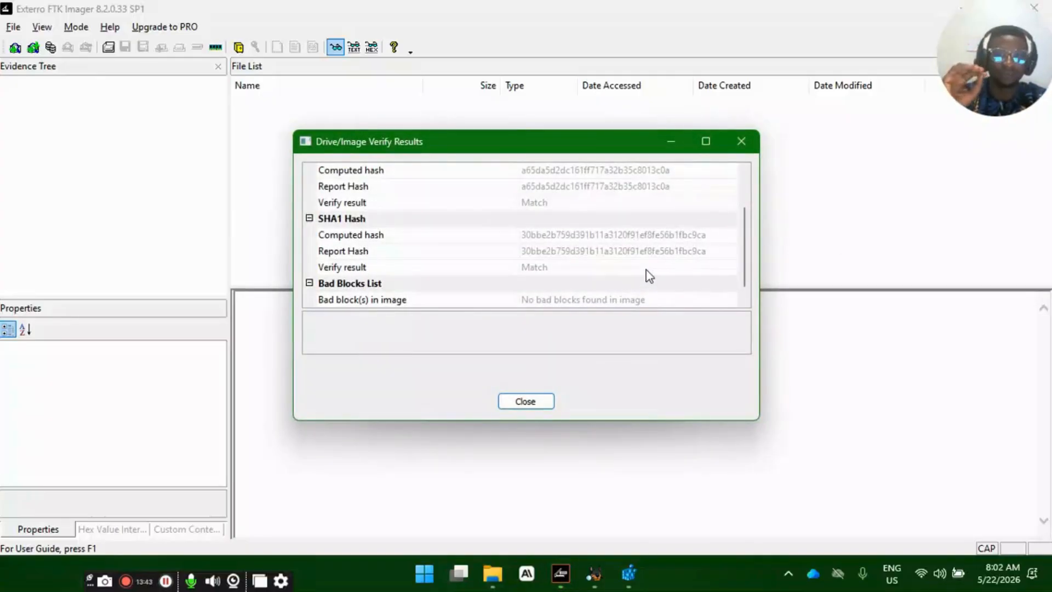
# - Enlarge the drive/image verify results and examine the image name and sector count
pyautogui.click(706, 142)
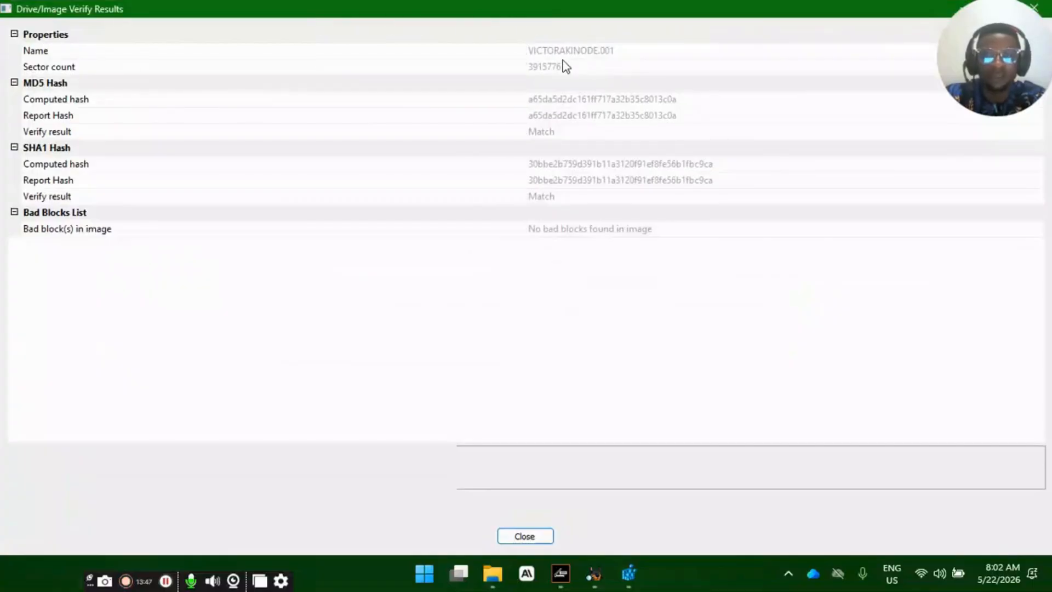
pyautogui.click(594, 54)
pyautogui.click(620, 55)
pyautogui.moveTo(621, 55); pyautogui.dragTo(528, 52)
pyautogui.click(579, 66)
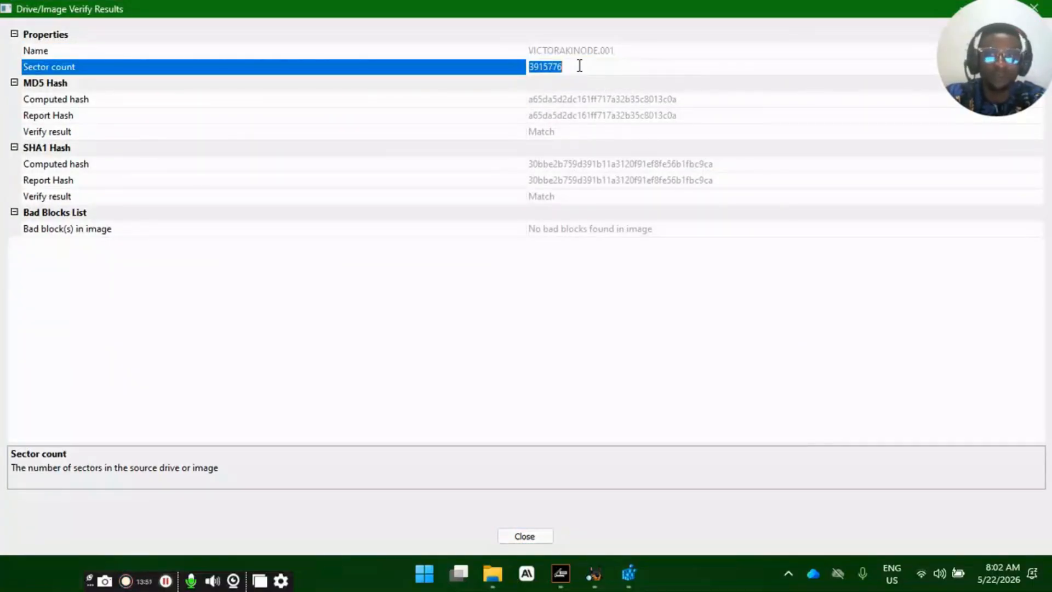
pyautogui.click(578, 66)
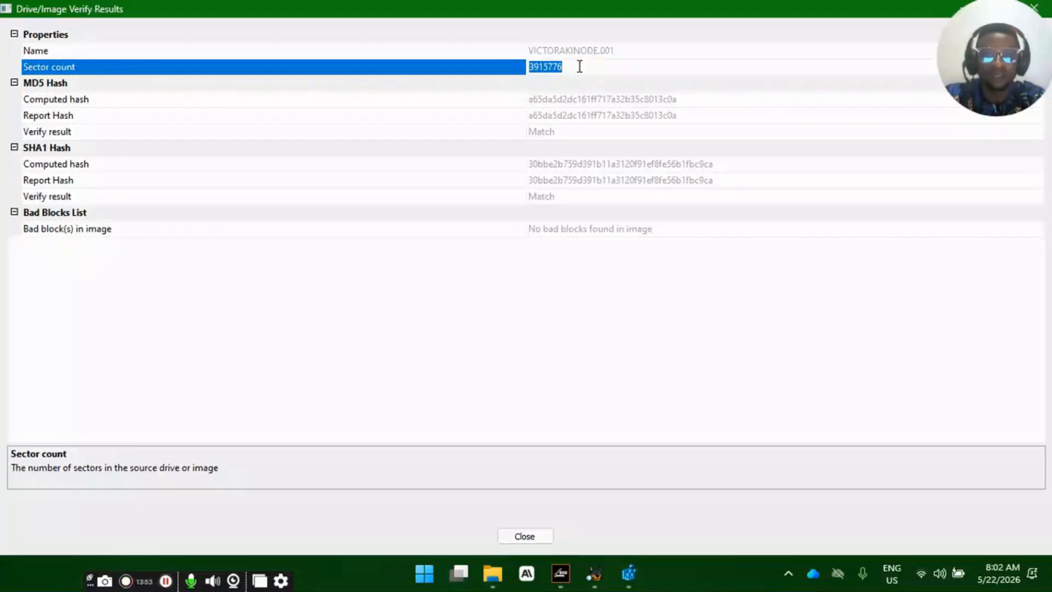
pyautogui.click(575, 66)
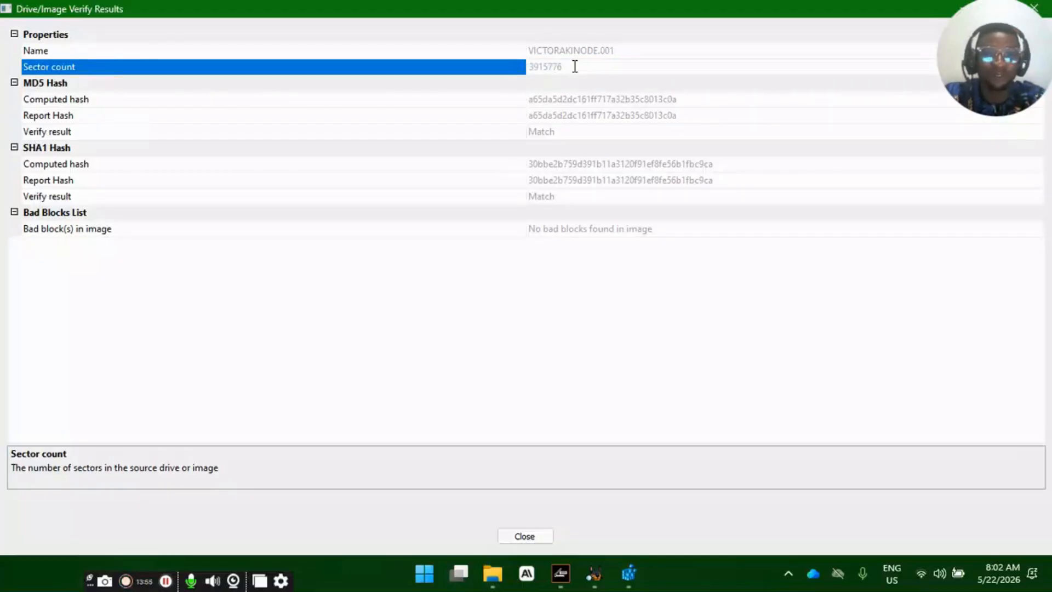
# - Compare the computed MD5 hash with the report MD5 hash in the verify results
pyautogui.click(205, 102)
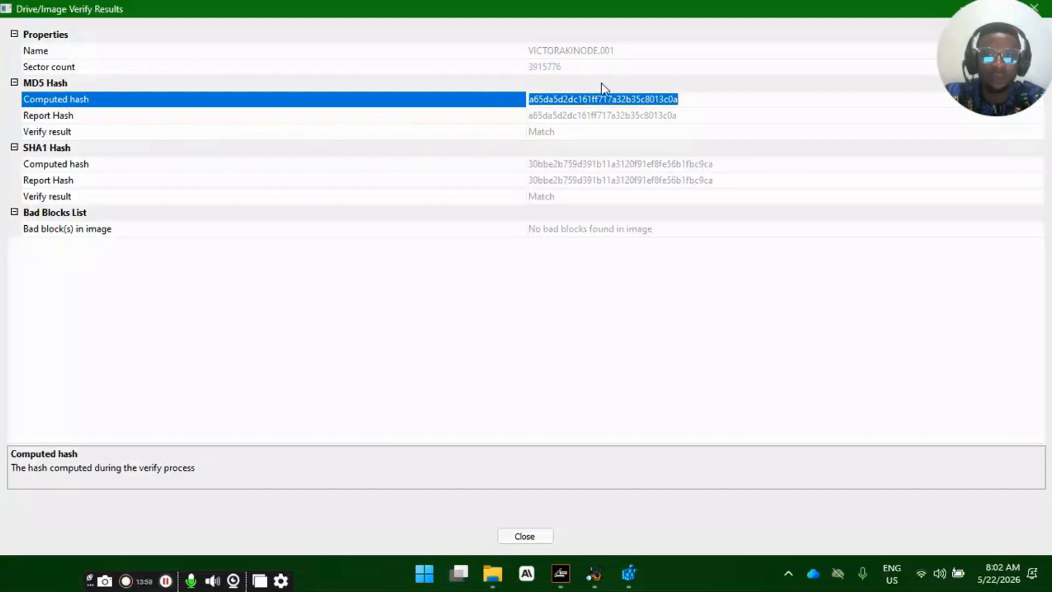
pyautogui.click(620, 118)
pyautogui.click(696, 98)
pyautogui.click(693, 113)
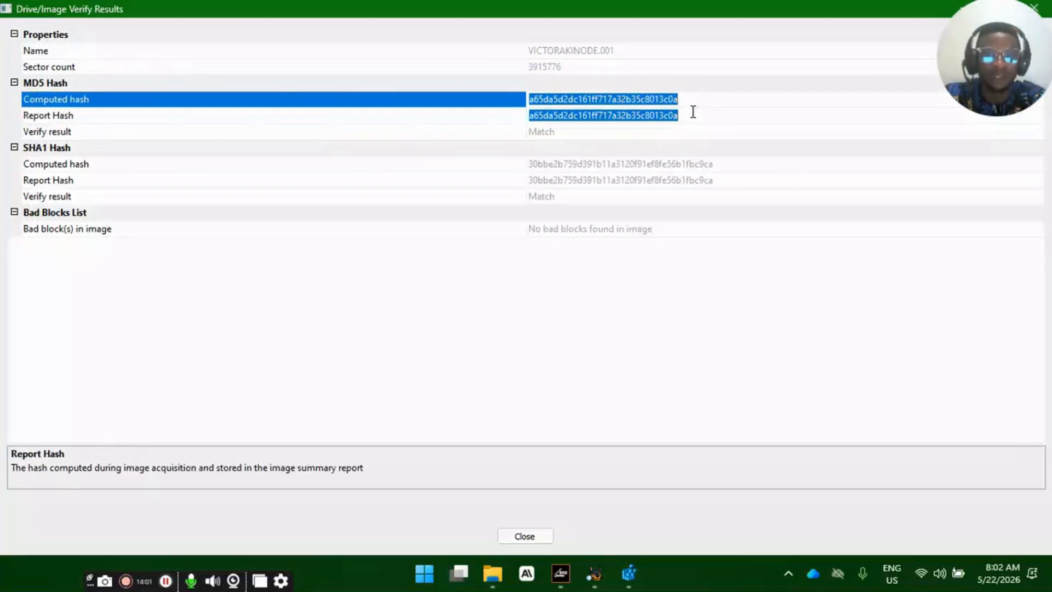
pyautogui.click(674, 70)
pyautogui.click(705, 98)
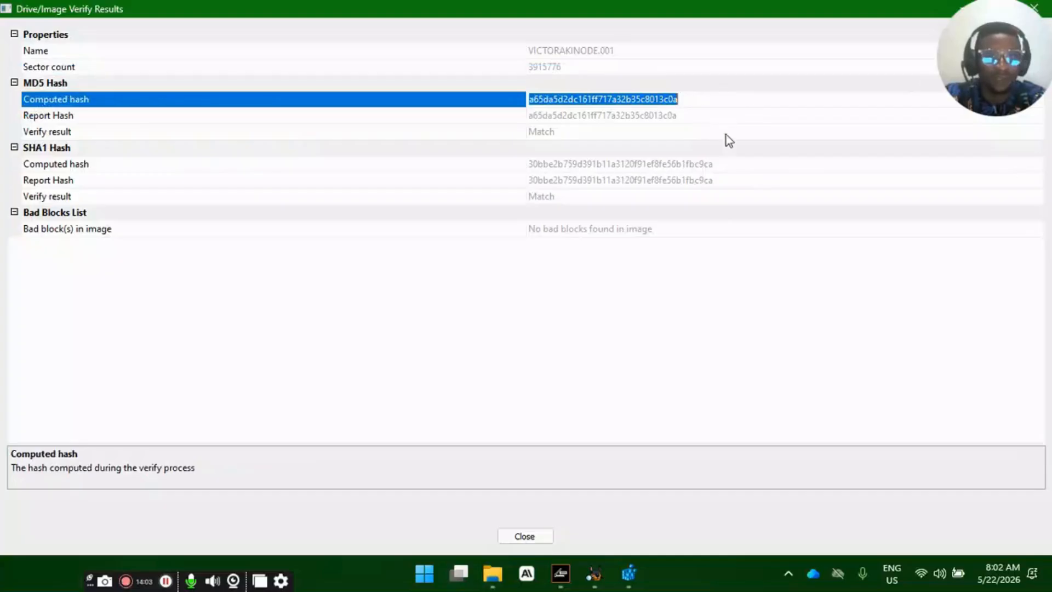
# - Check the MD5 verify result, then compare the SHA1 computed and report hashes and their verify result
pyautogui.click(567, 132)
pyautogui.click(34, 87)
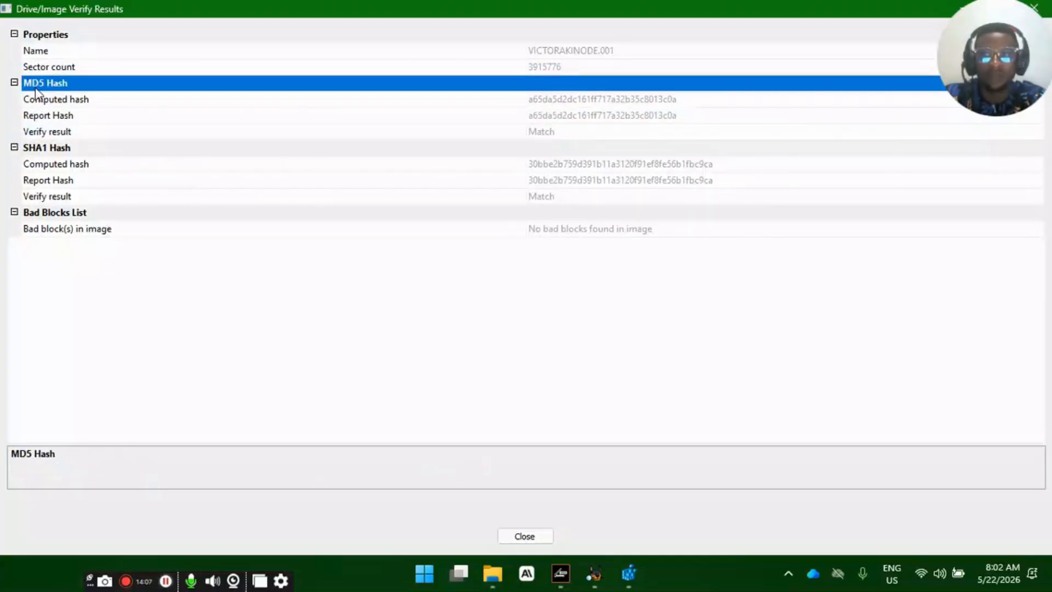
pyautogui.click(58, 165)
pyautogui.click(602, 177)
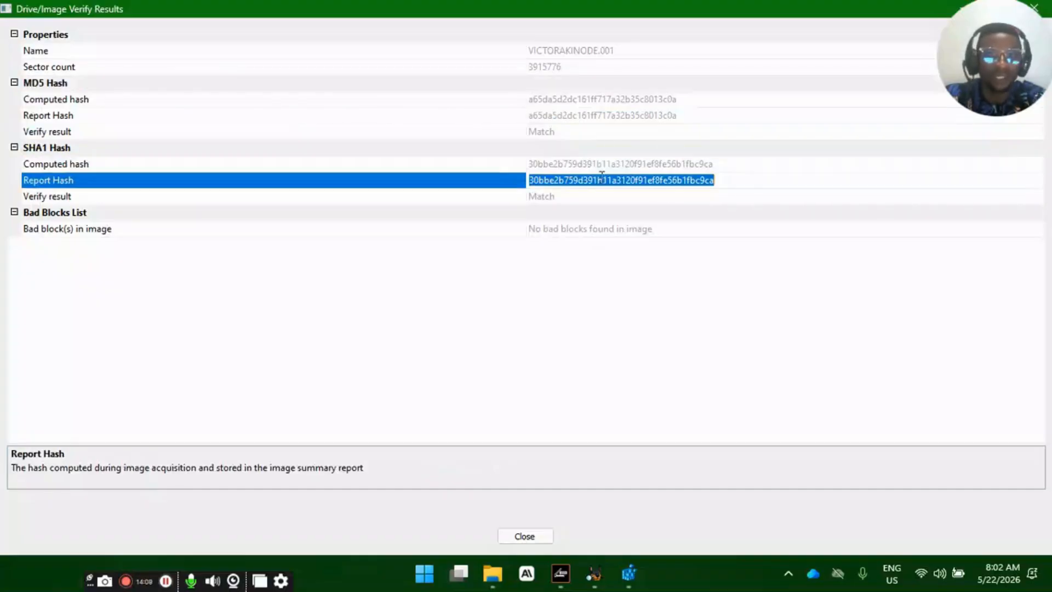
pyautogui.click(550, 198)
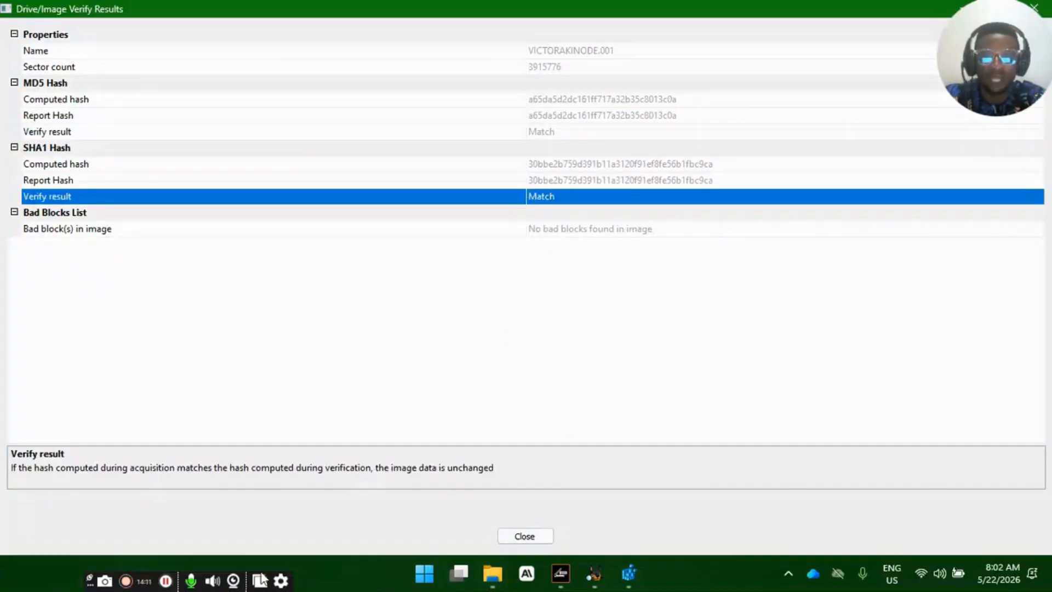
# - Capture a screenshot of the verify results and outline the MD5 and SHA1 hash sections with a rectangle
pyautogui.click(104, 580)
pyautogui.moveTo(1, 1)
pyautogui.mouseDown()
pyautogui.moveTo(970, 292)
pyautogui.moveTo(876, 298)
pyautogui.mouseUp()
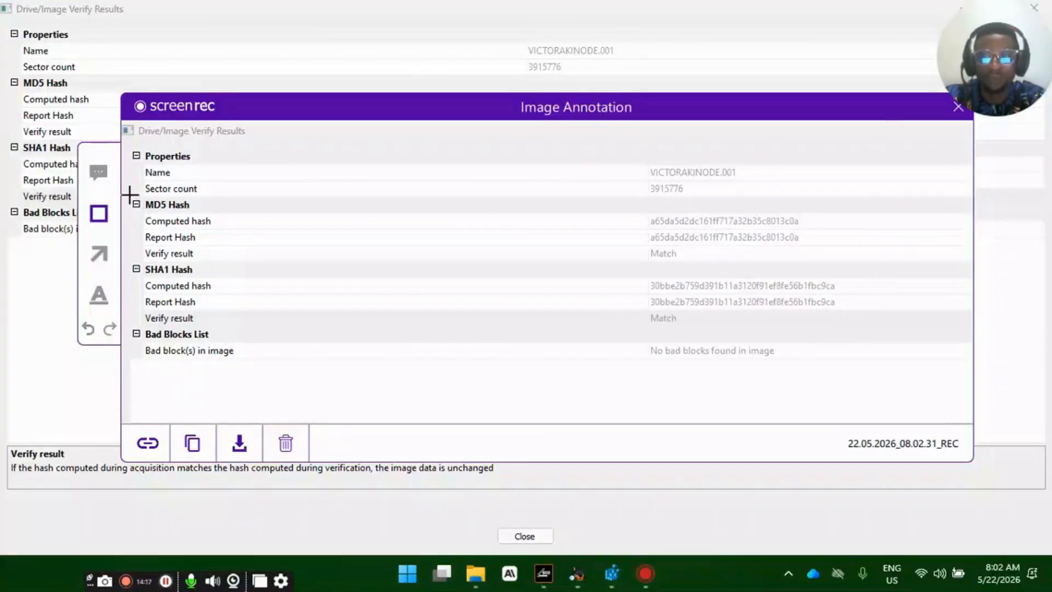
pyautogui.moveTo(130, 194); pyautogui.dragTo(881, 329)
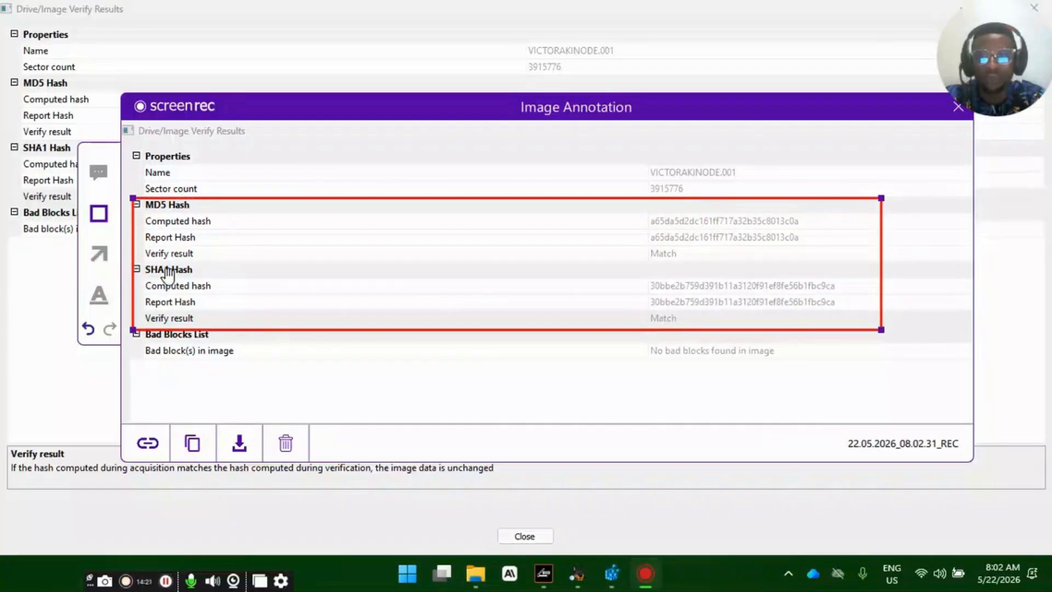
# - Add arrows pointing to the MD5 and SHA1 verify results, and save the annotated screenshot to the computer
pyautogui.click(98, 254)
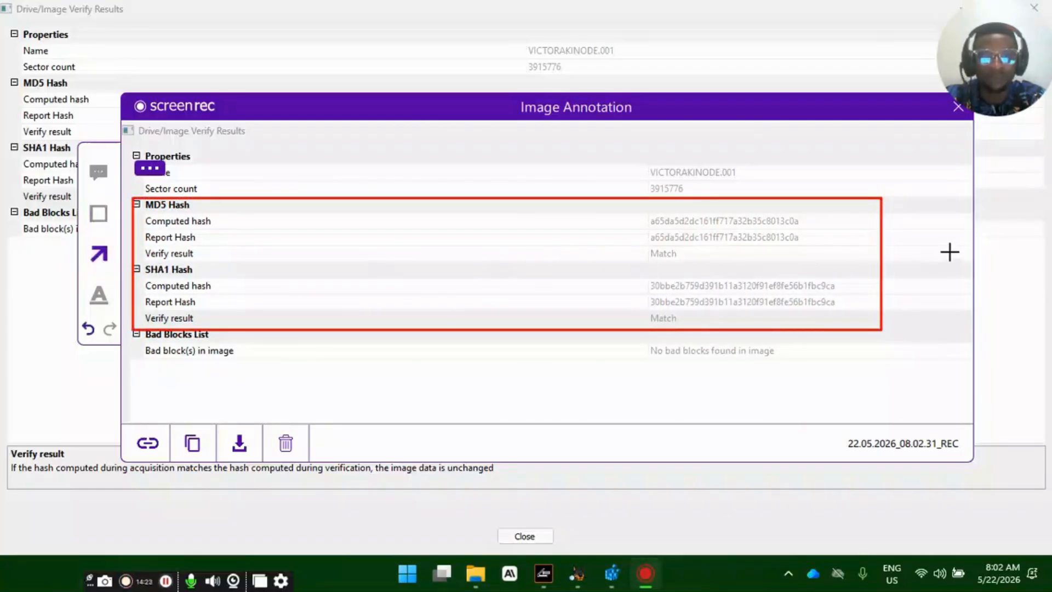
pyautogui.moveTo(949, 252); pyautogui.dragTo(709, 254)
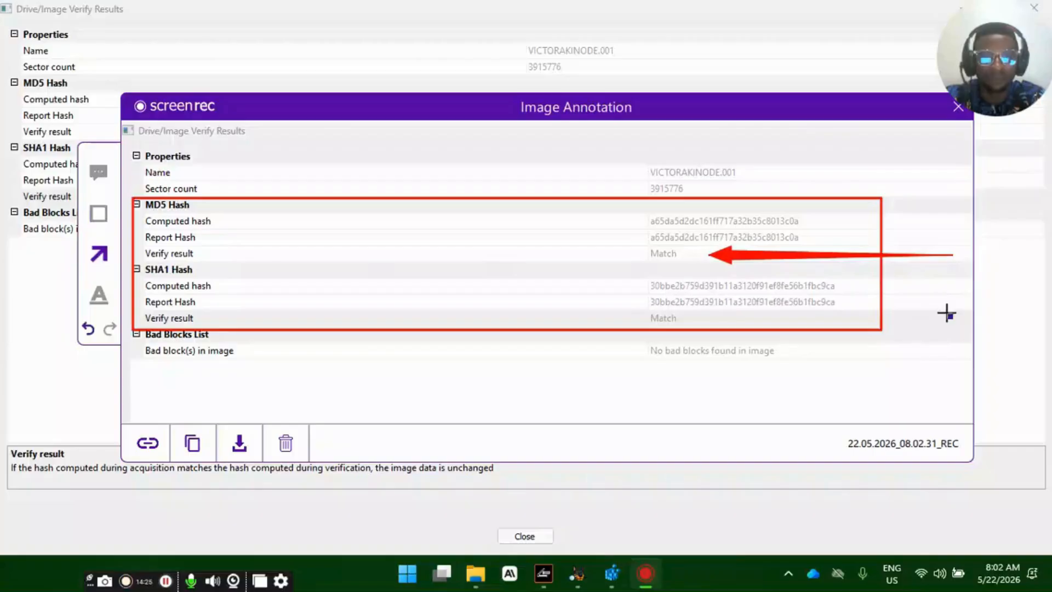
pyautogui.moveTo(946, 313); pyautogui.dragTo(702, 317)
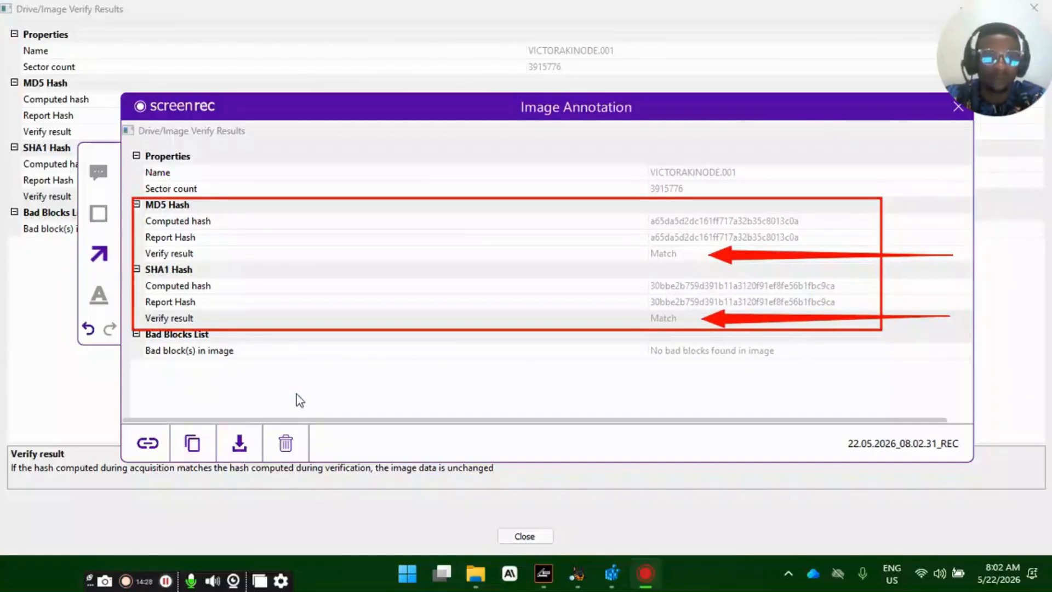
pyautogui.click(485, 437)
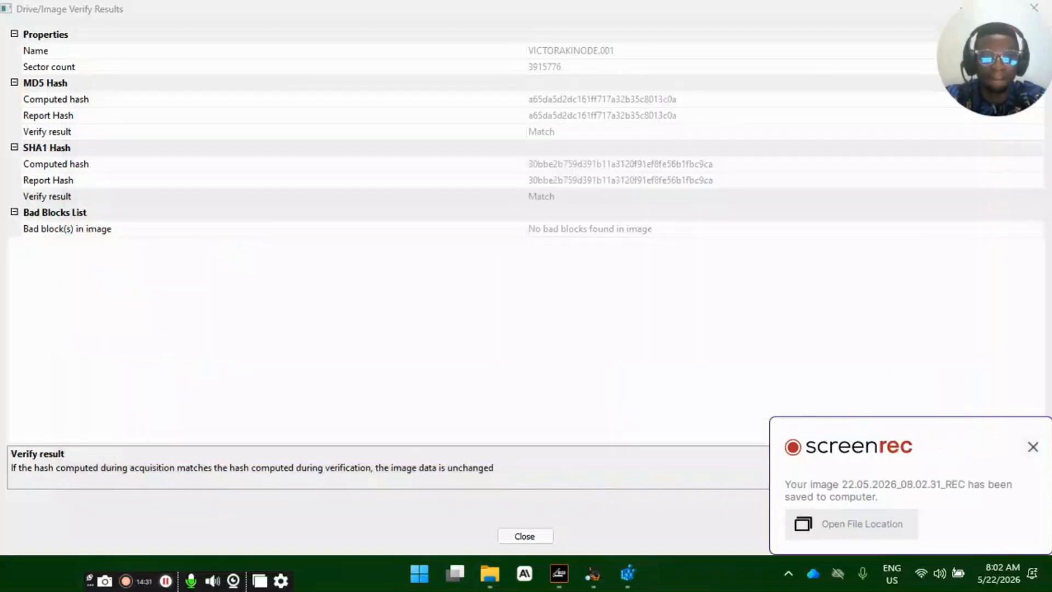
pyautogui.click(1033, 446)
pyautogui.click(632, 382)
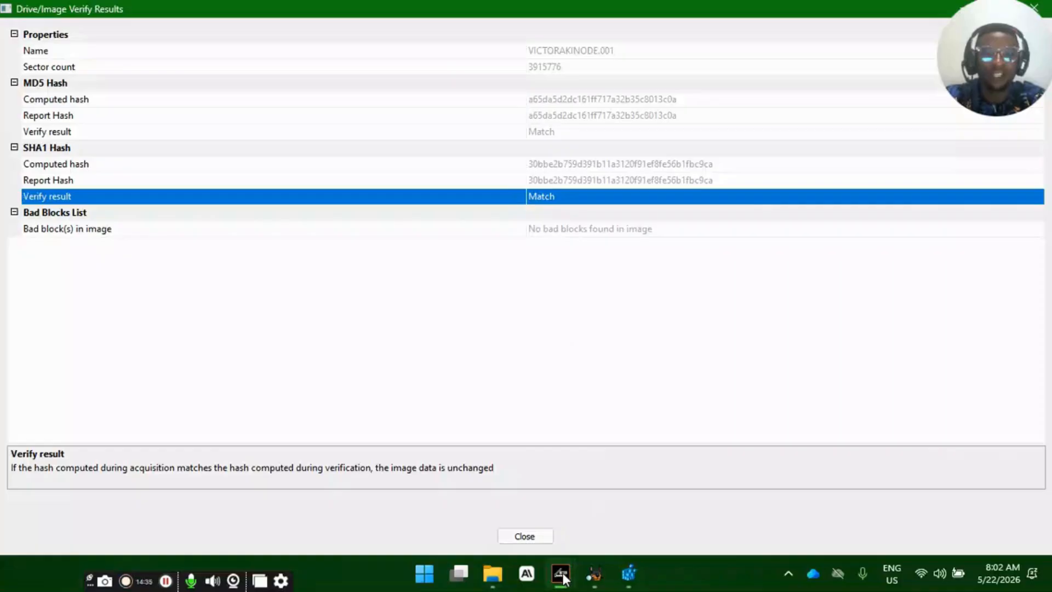
# - Close the image creation progress window and the drive/image verify results
pyautogui.moveTo(564, 574)
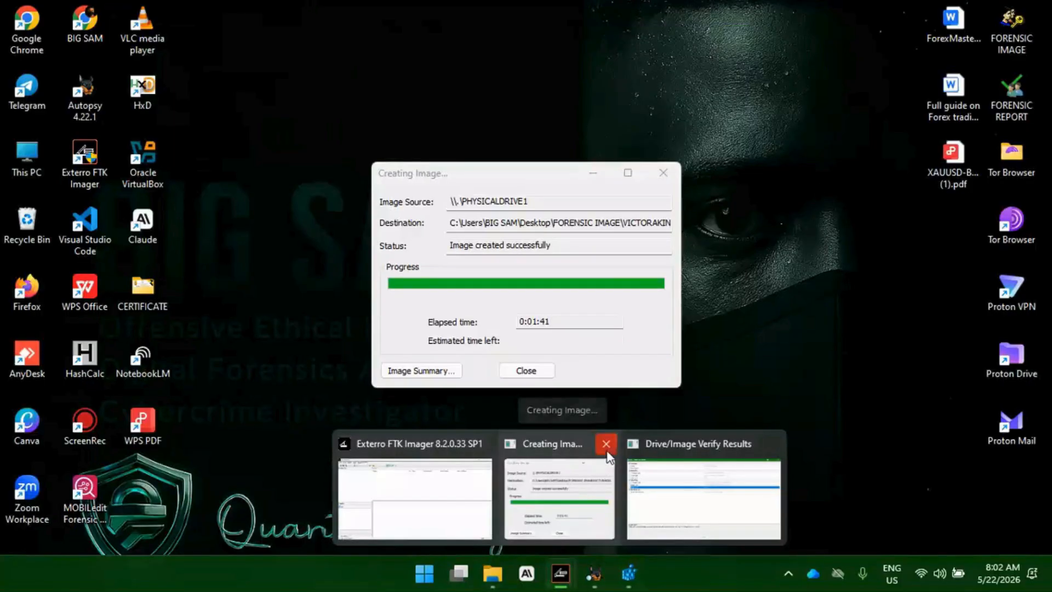
pyautogui.click(606, 444)
pyautogui.click(710, 443)
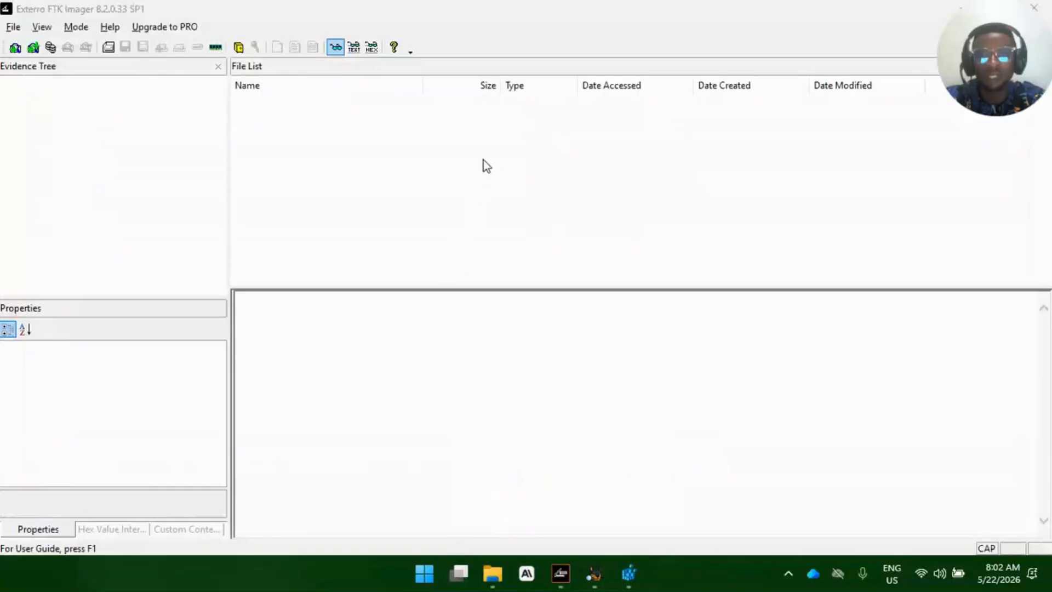
pyautogui.click(571, 152)
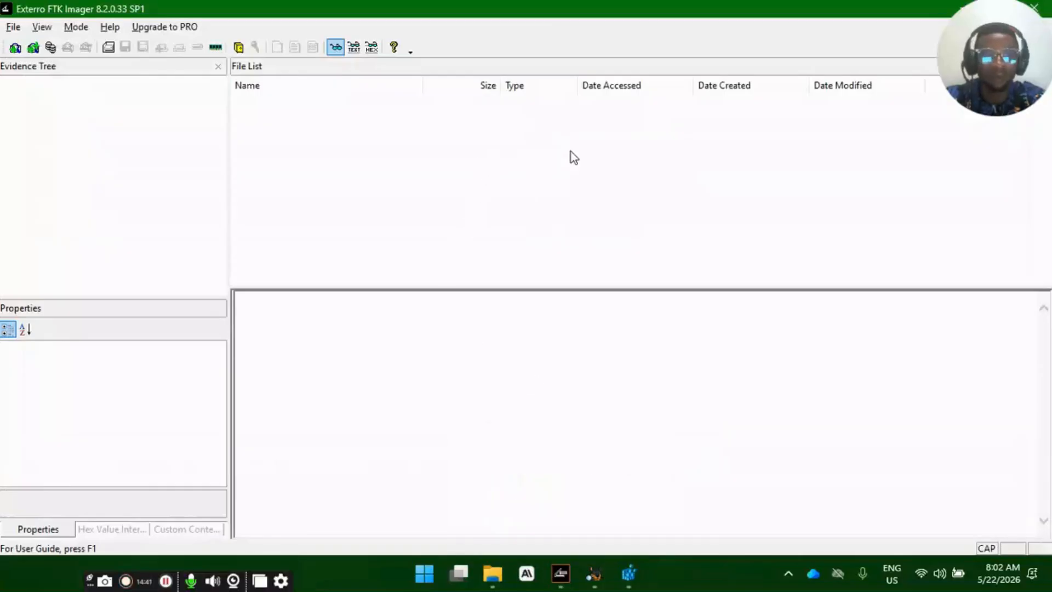
# - Examine the local disk and the USB drive under This PC in File Explorer, and return to FTK Imager
pyautogui.click(492, 574)
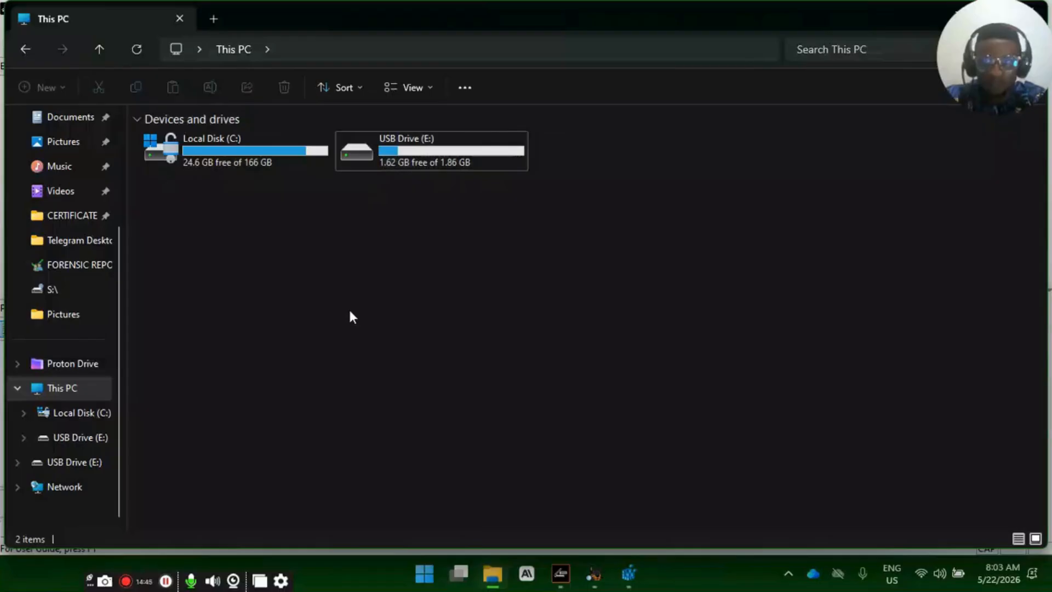
pyautogui.moveTo(228, 213); pyautogui.dragTo(247, 159)
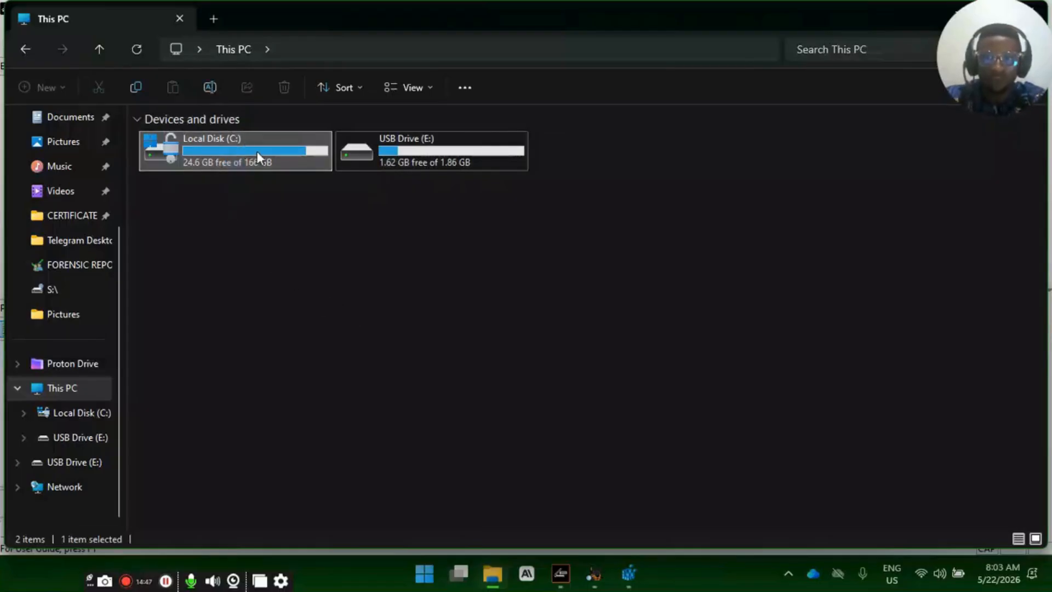
pyautogui.moveTo(390, 242); pyautogui.dragTo(420, 150)
pyautogui.click(477, 221)
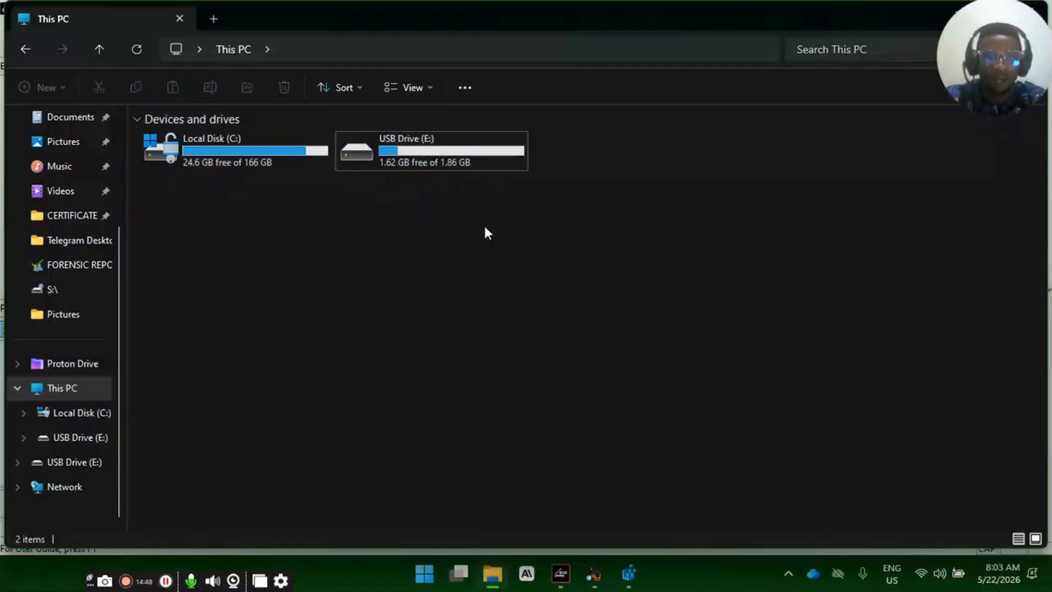
pyautogui.click(561, 574)
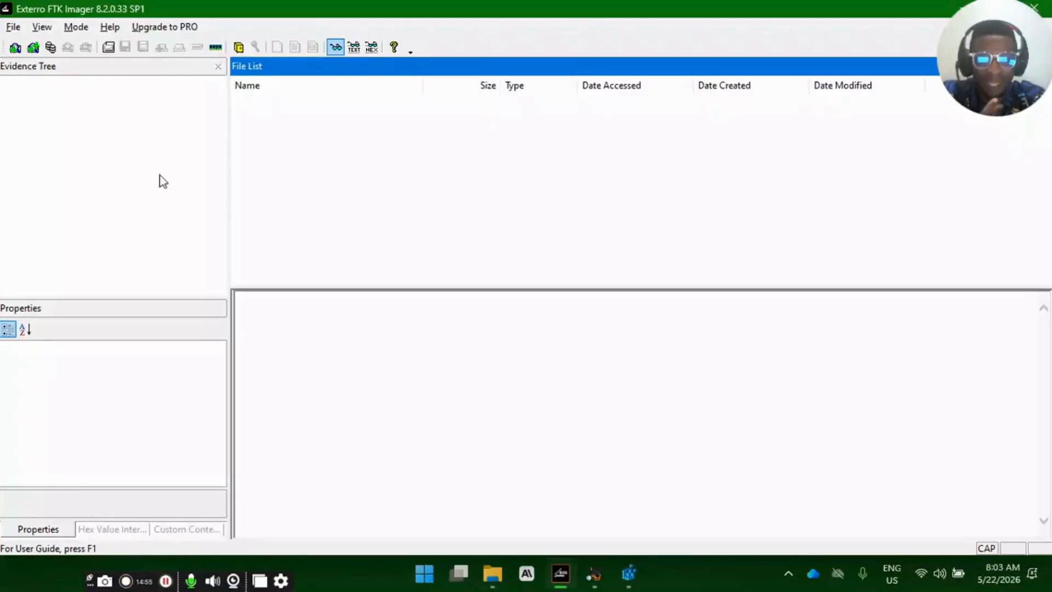
pyautogui.click(493, 573)
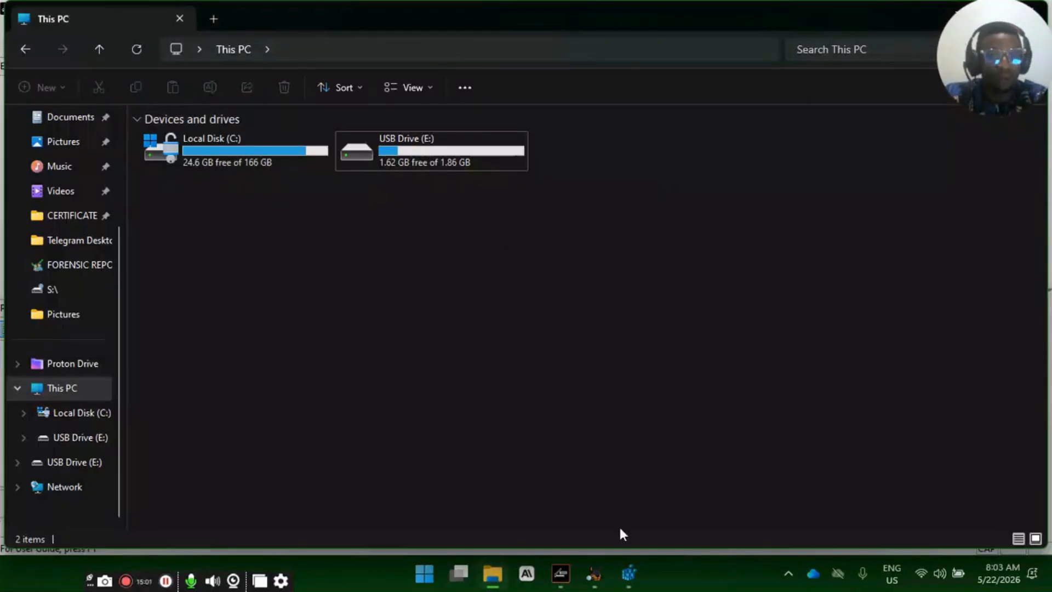
pyautogui.click(560, 574)
pyautogui.click(386, 233)
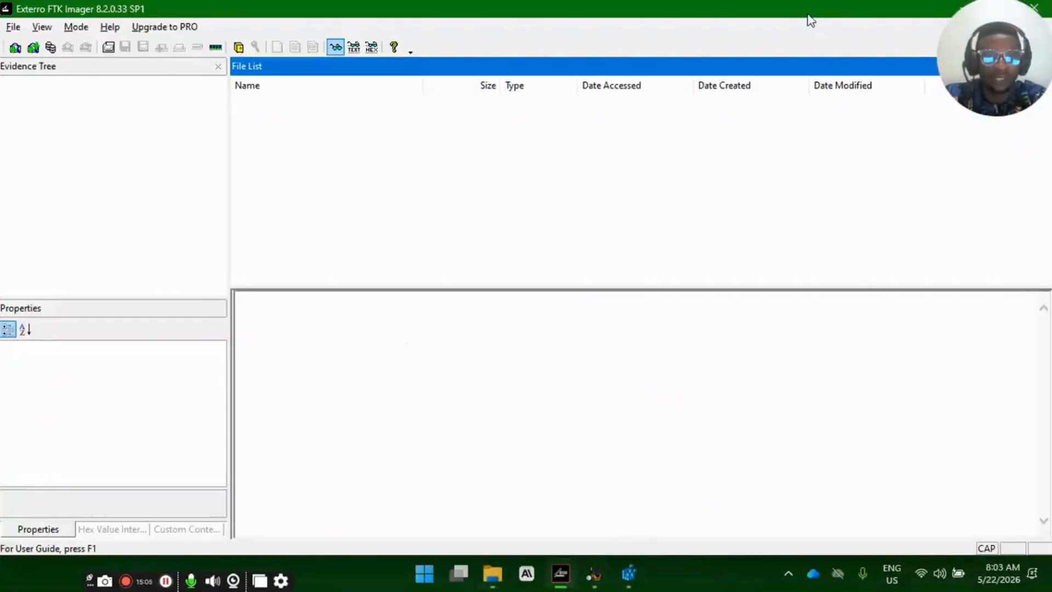
# - Close FTK Imager and switch to Autopsy
pyautogui.moveTo(808, 16); pyautogui.dragTo(668, 189)
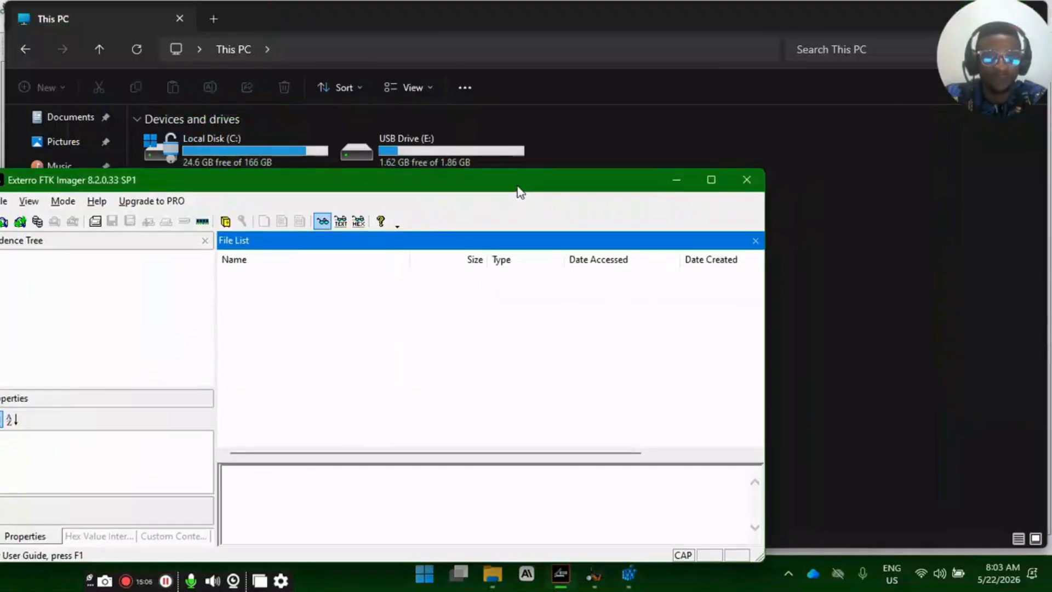
pyautogui.click(746, 180)
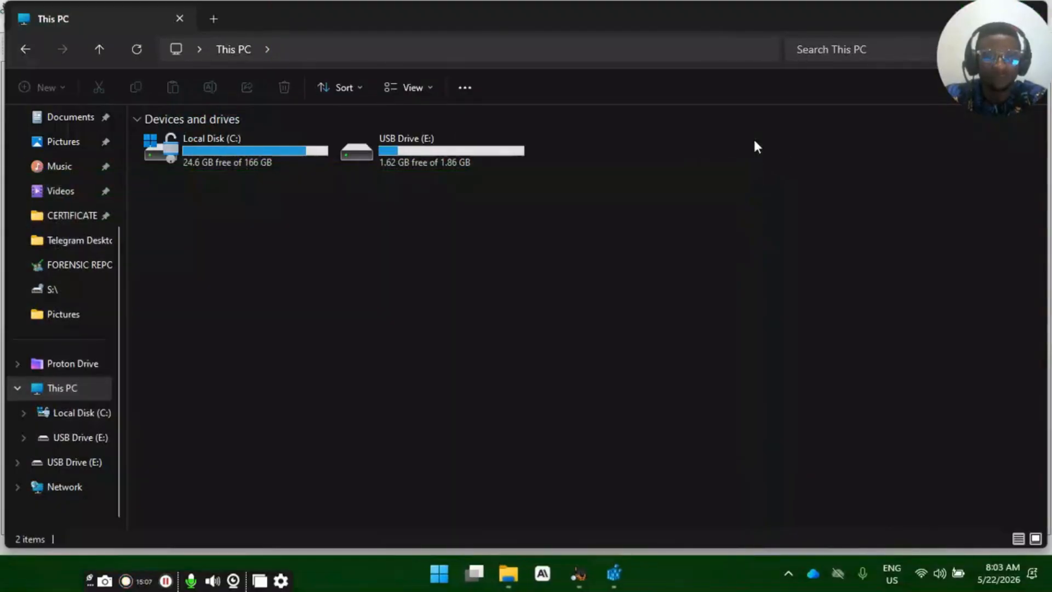
pyautogui.click(577, 573)
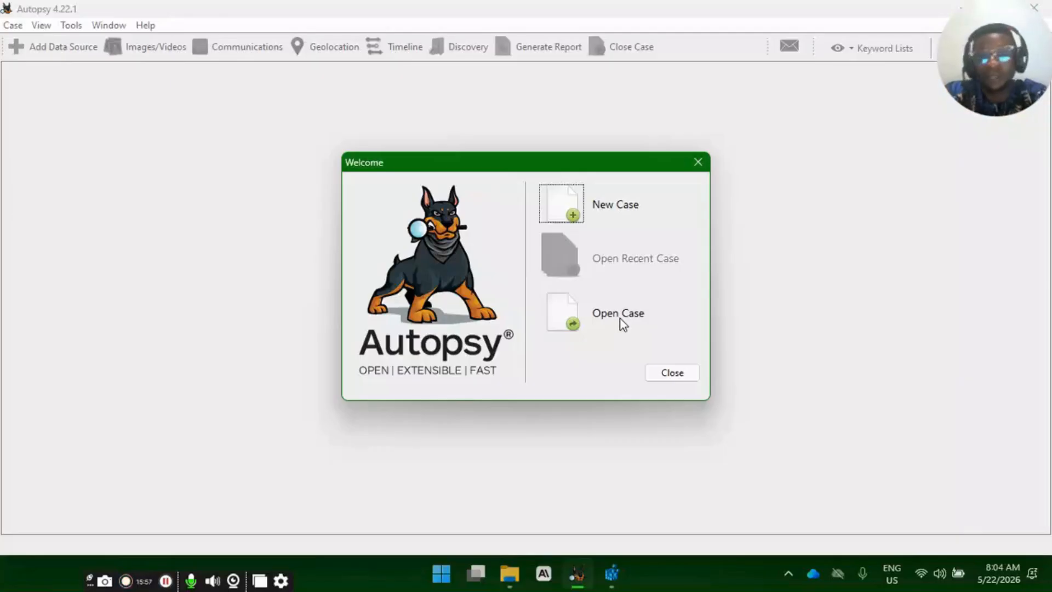
# - Start a new case and name it with the namesake's full name in capitals without spaces, followed by EXAM
pyautogui.click(570, 216)
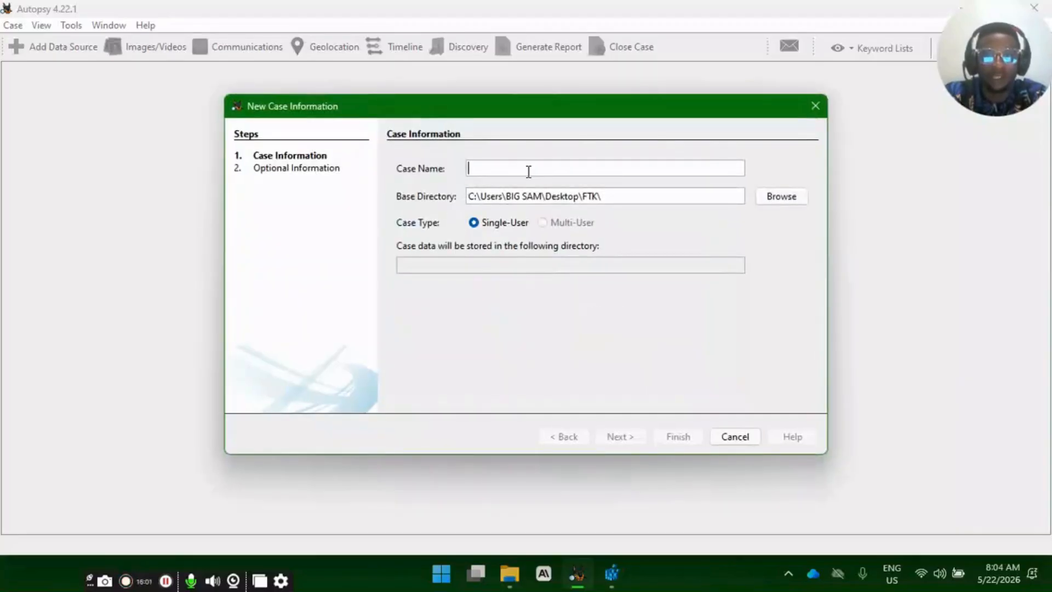
pyautogui.write('V')
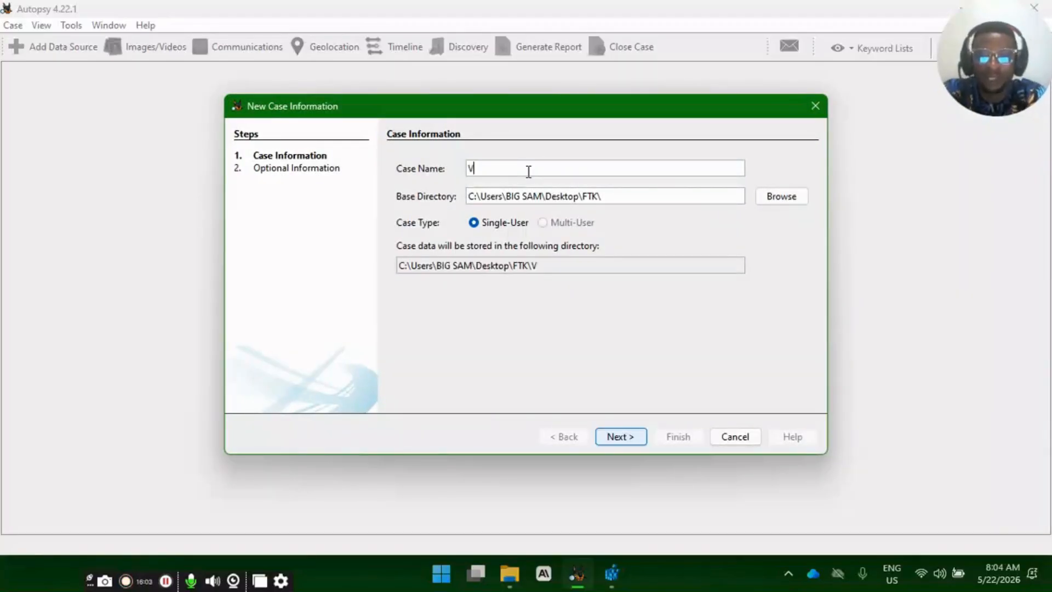
pyautogui.write('ICTORA')
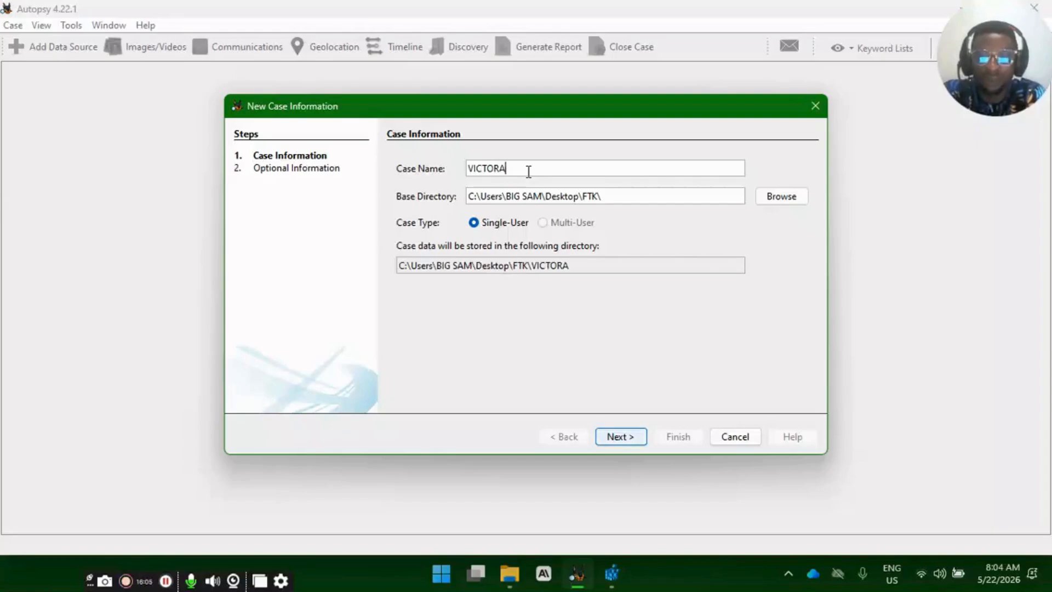
pyautogui.write('KINODEAUT')
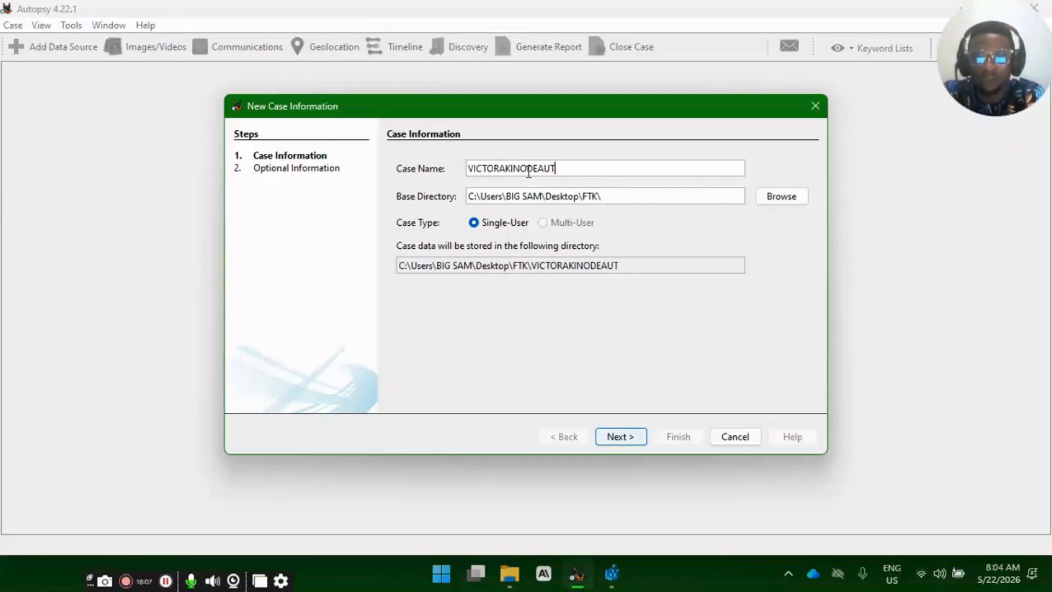
pyautogui.press('BackSpace')
pyautogui.press('BackSpace')
pyautogui.press('BackSpace')
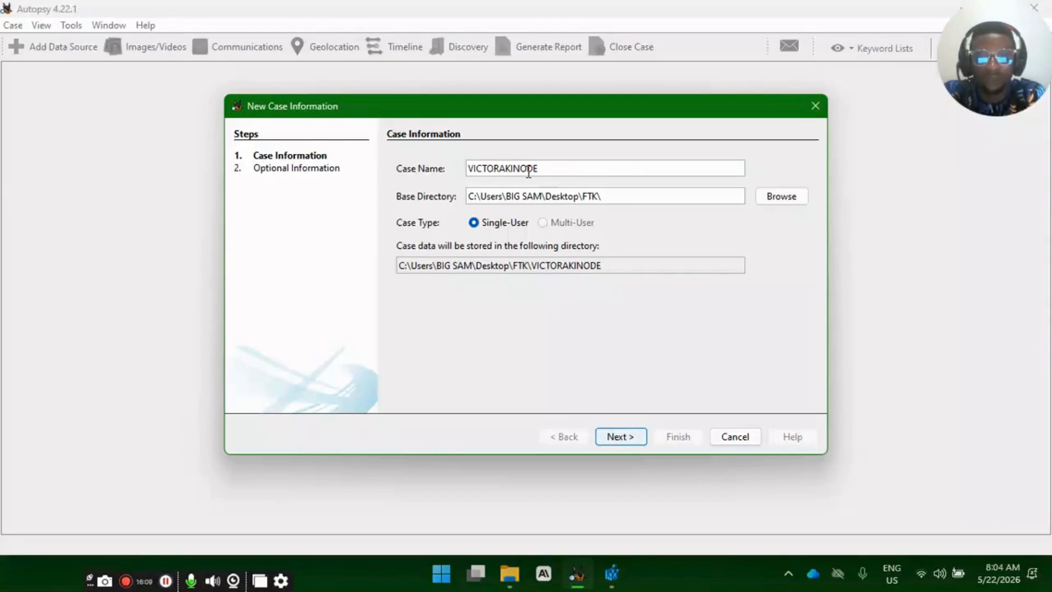
pyautogui.write('EXAM')
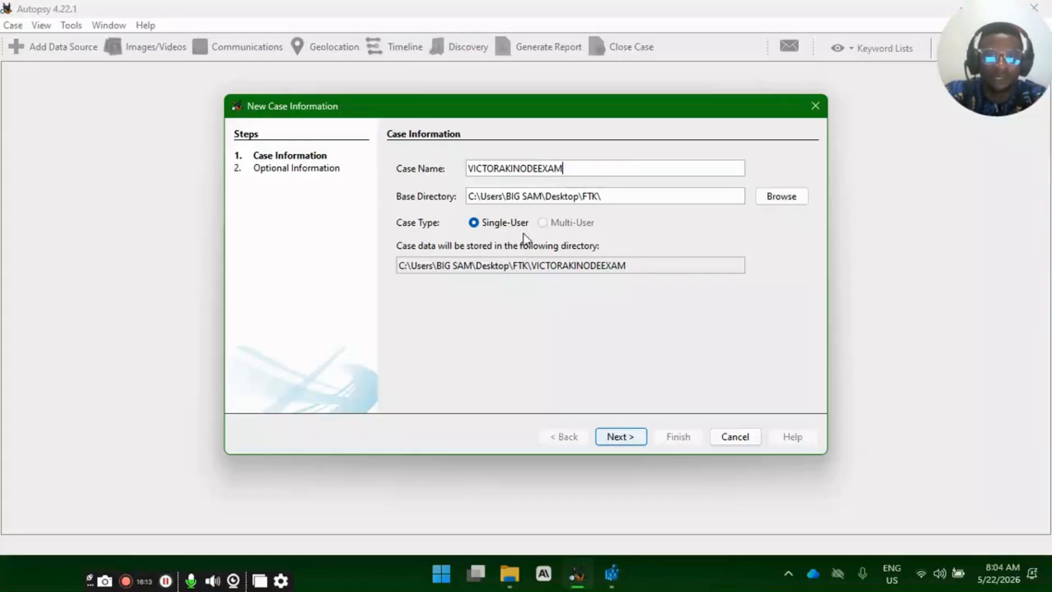
# - Set the case's base directory to the FORENSIC REPORT folder on the desktop and proceed to the optional information
pyautogui.click(786, 198)
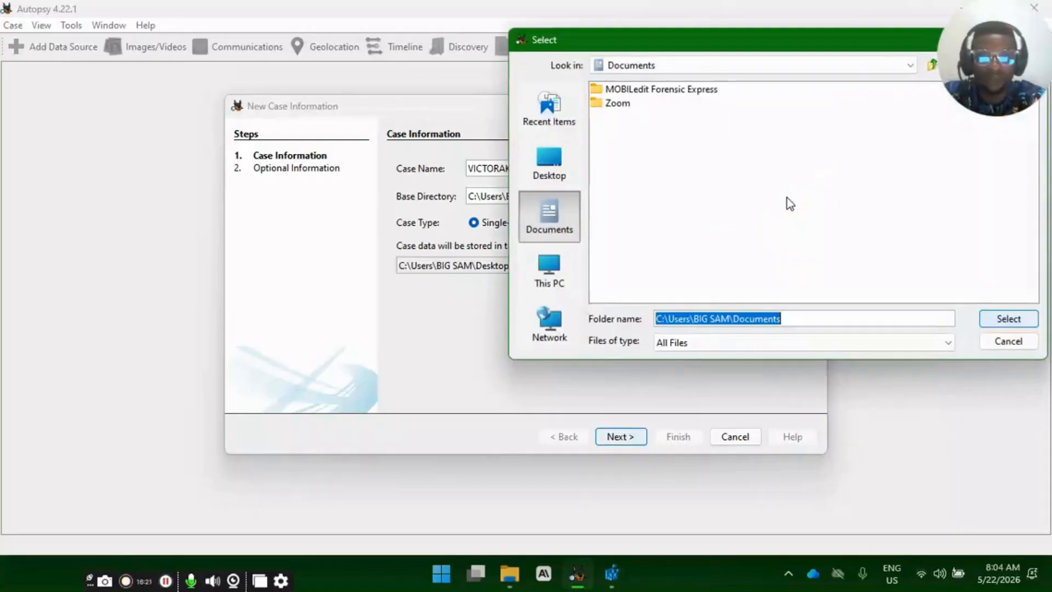
pyautogui.click(551, 162)
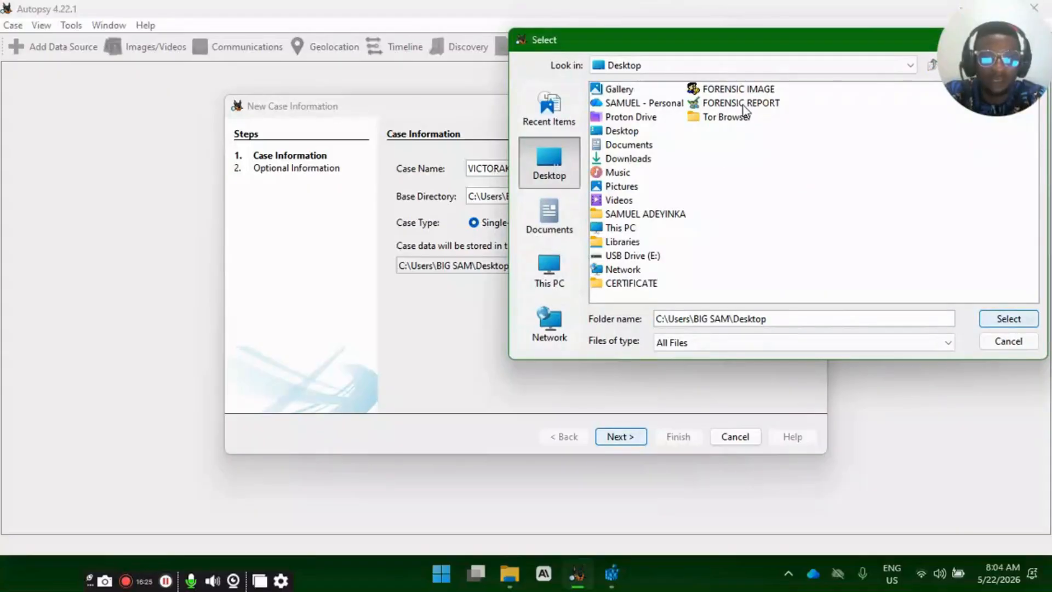
pyautogui.click(743, 104)
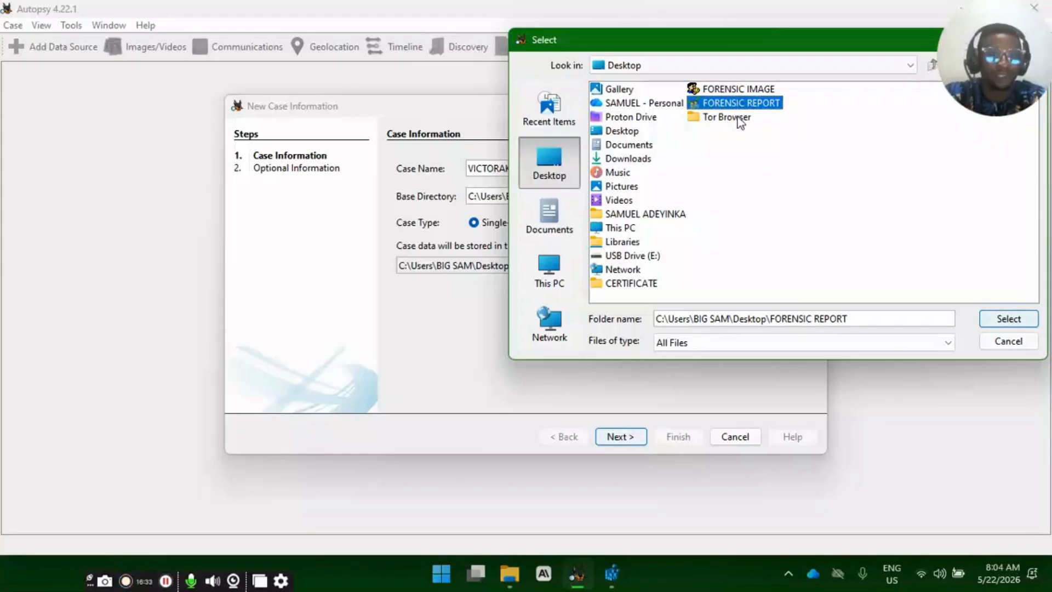
pyautogui.click(1009, 320)
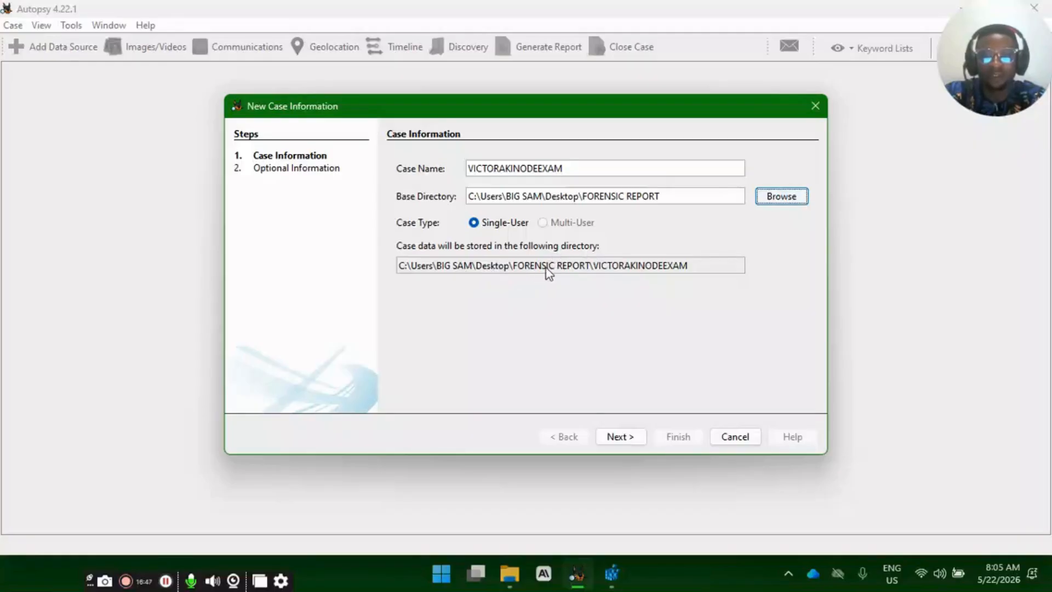
pyautogui.click(634, 442)
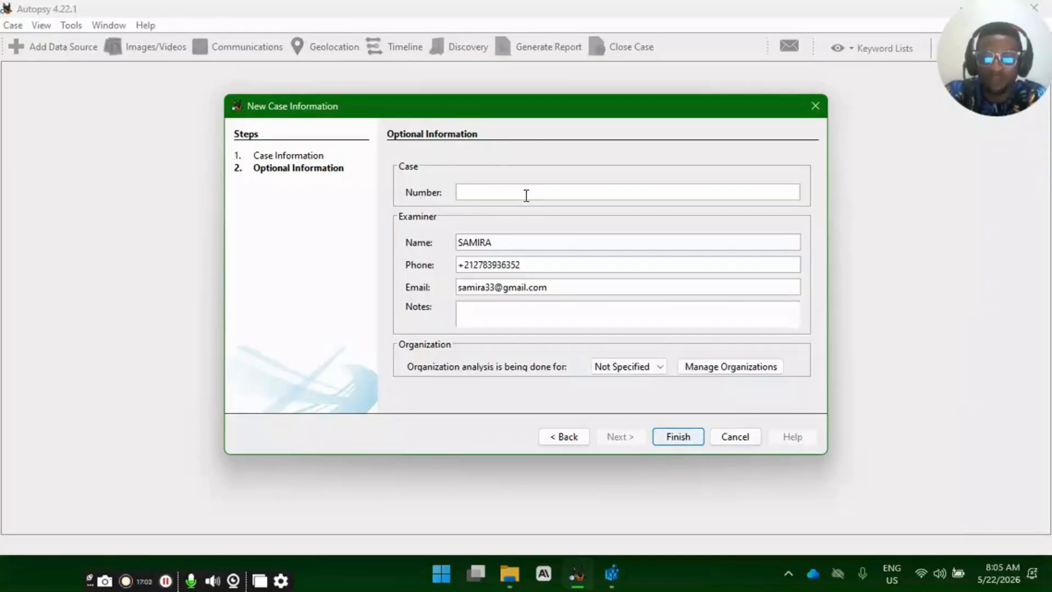
# - Set the case number to 2105 and replace the examiner's name with the new examiner's alias
pyautogui.write('2105')
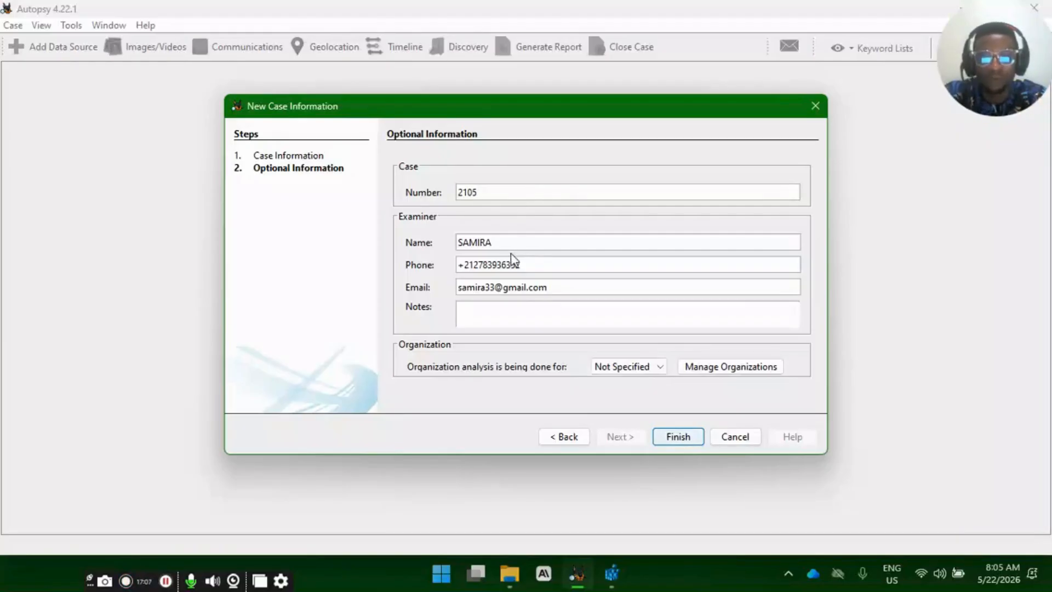
pyautogui.moveTo(507, 242); pyautogui.dragTo(446, 242)
pyautogui.write('B')
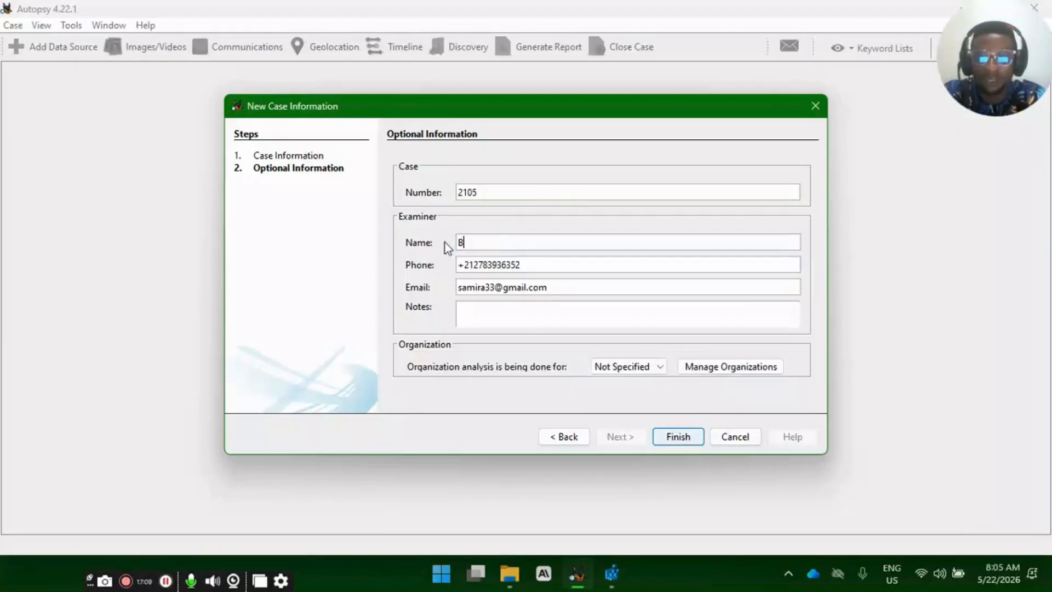
pyautogui.write('IG SAM')
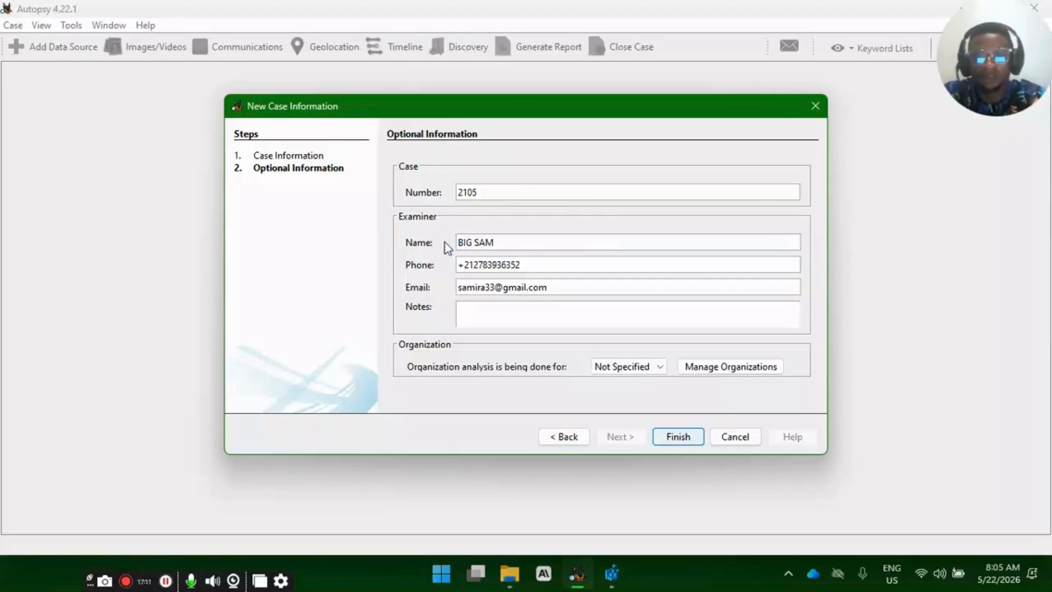
# - Replace the examiner's phone number and e-mail address with the new examiner's contact details
pyautogui.moveTo(546, 270); pyautogui.dragTo(462, 263)
pyautogui.press('BackSpace')
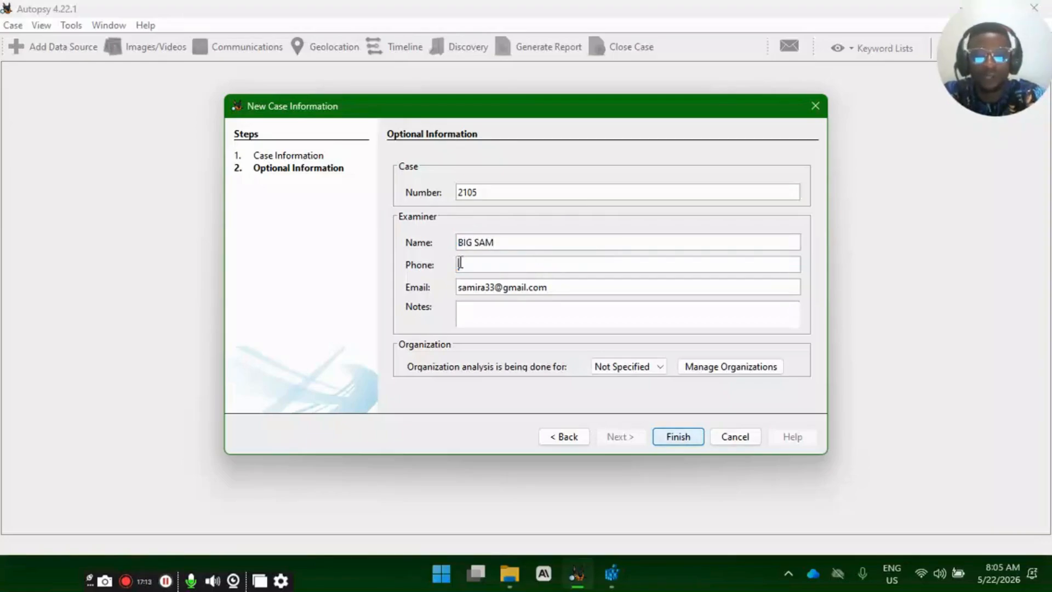
pyautogui.write('123456789')
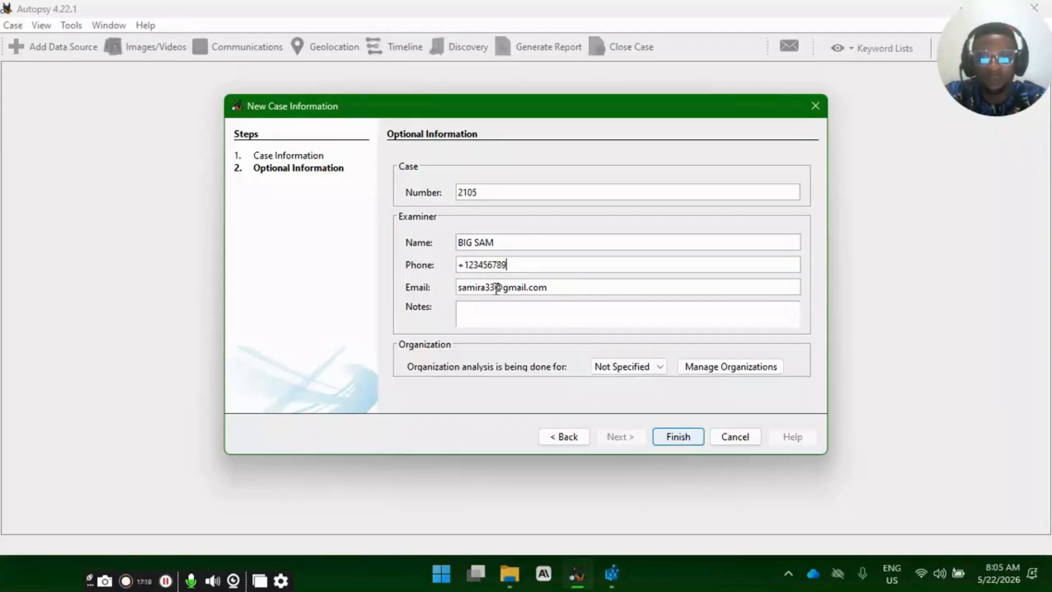
pyautogui.moveTo(495, 288); pyautogui.dragTo(453, 294)
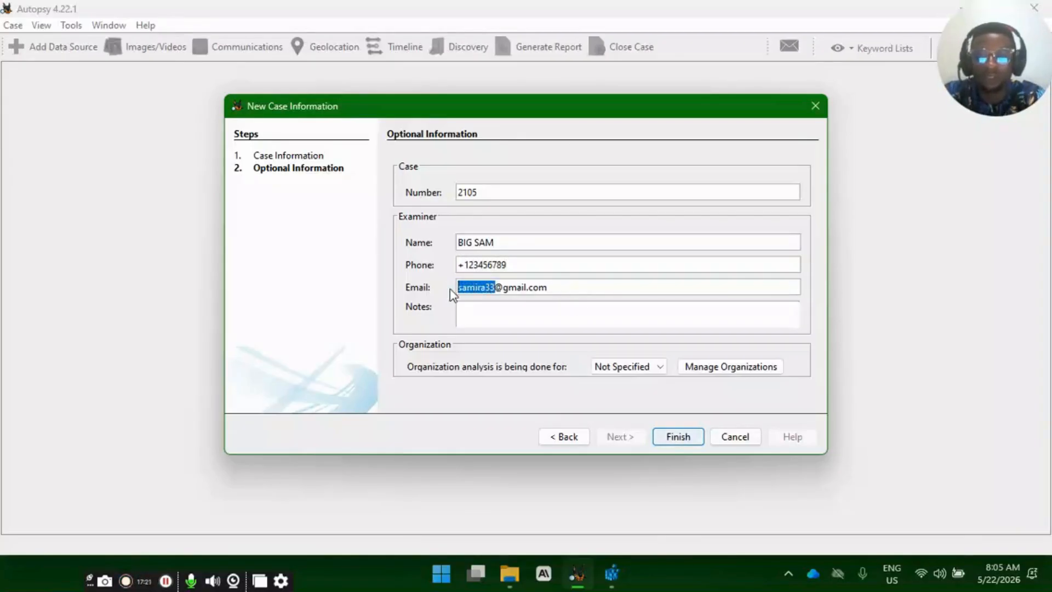
pyautogui.write('bi')
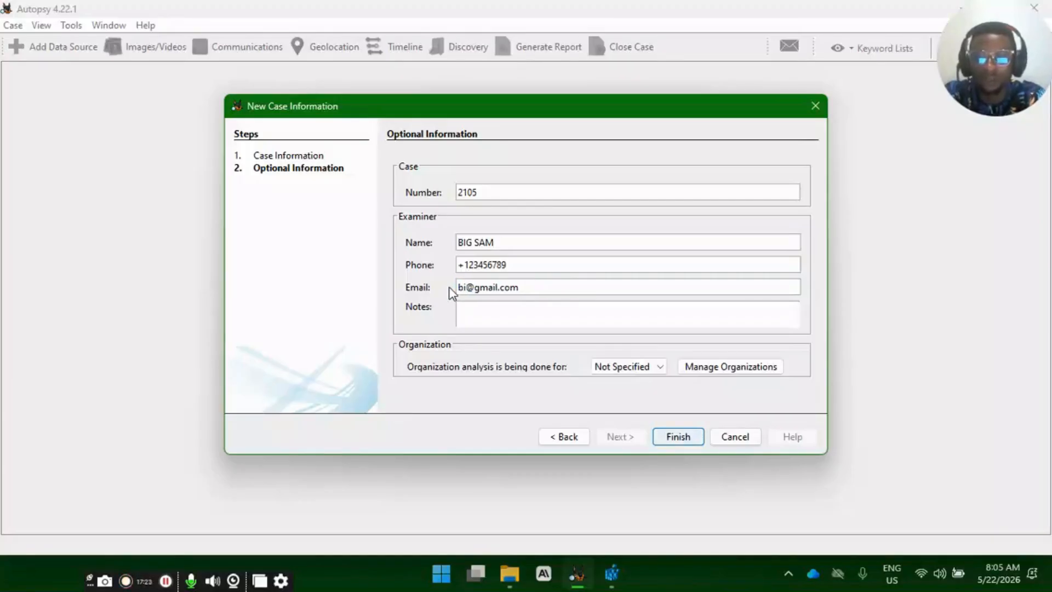
pyautogui.write('gsam')
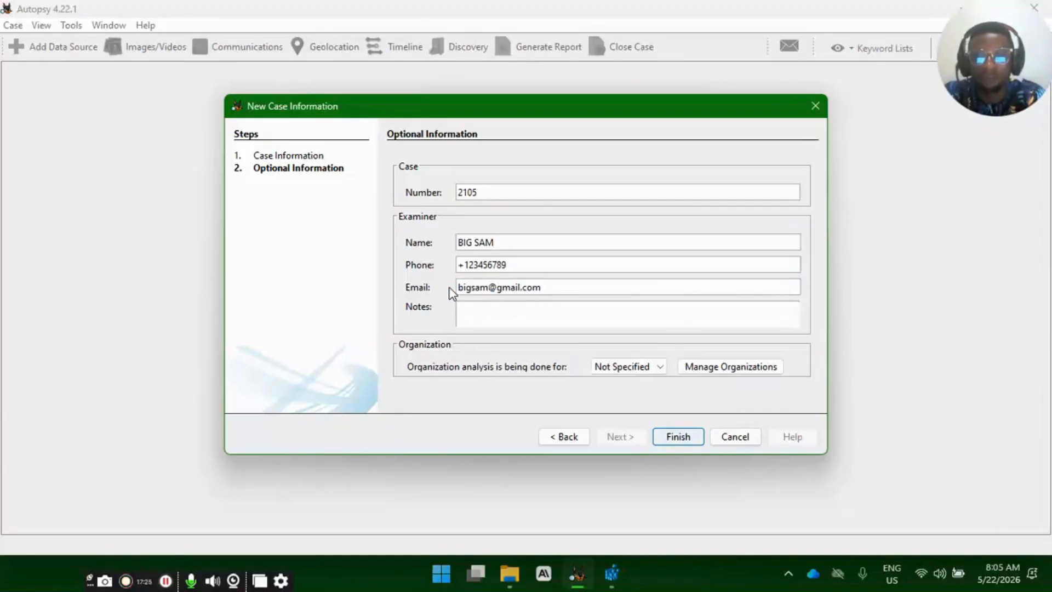
# - Add an examiner note saying that the case is for the namesake's initiative
pyautogui.click(500, 312)
pyautogui.write('This is')
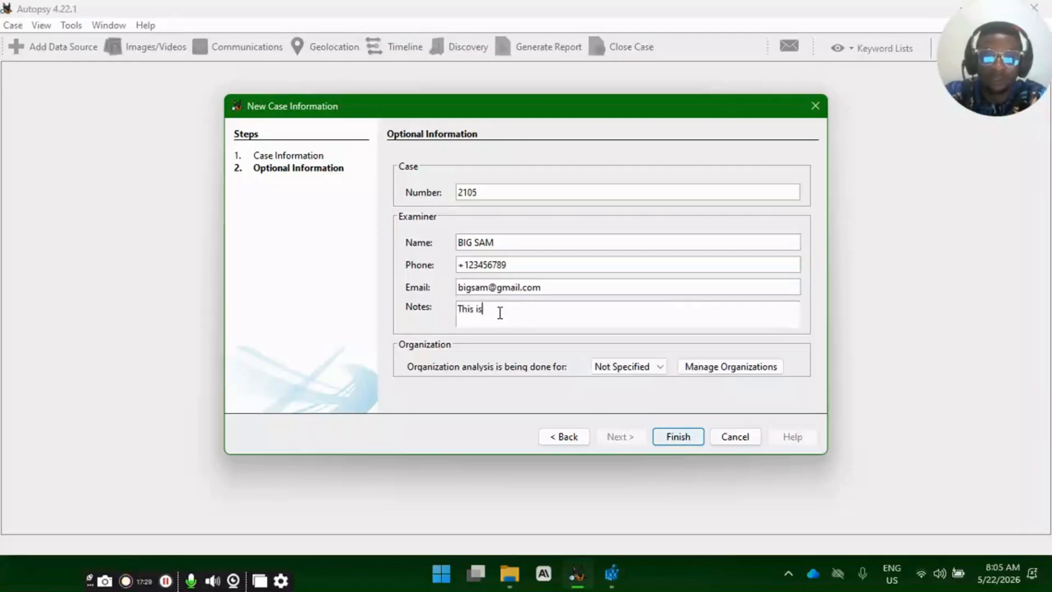
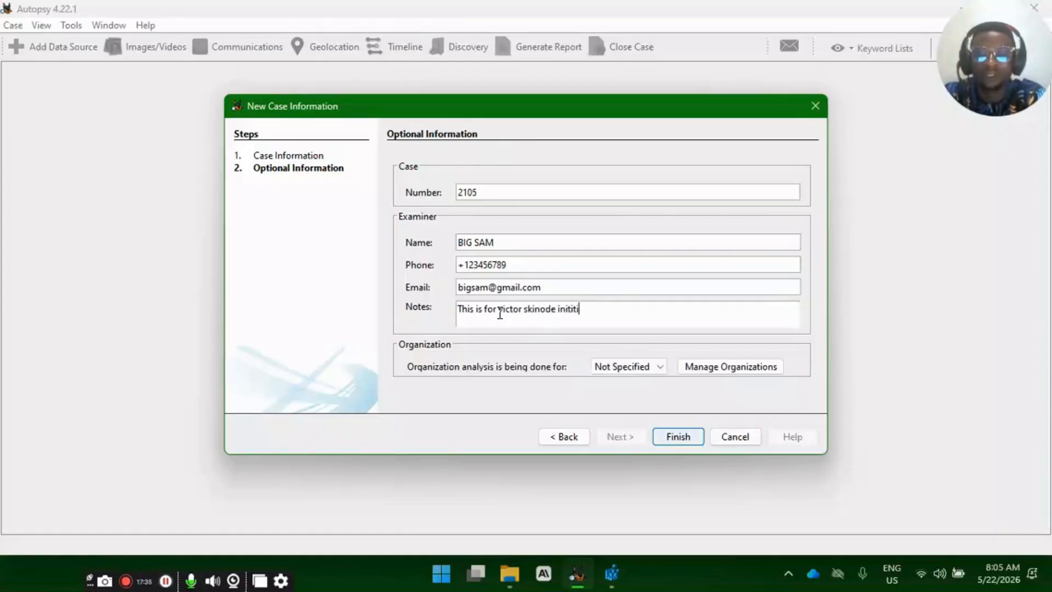
pyautogui.write('tive')
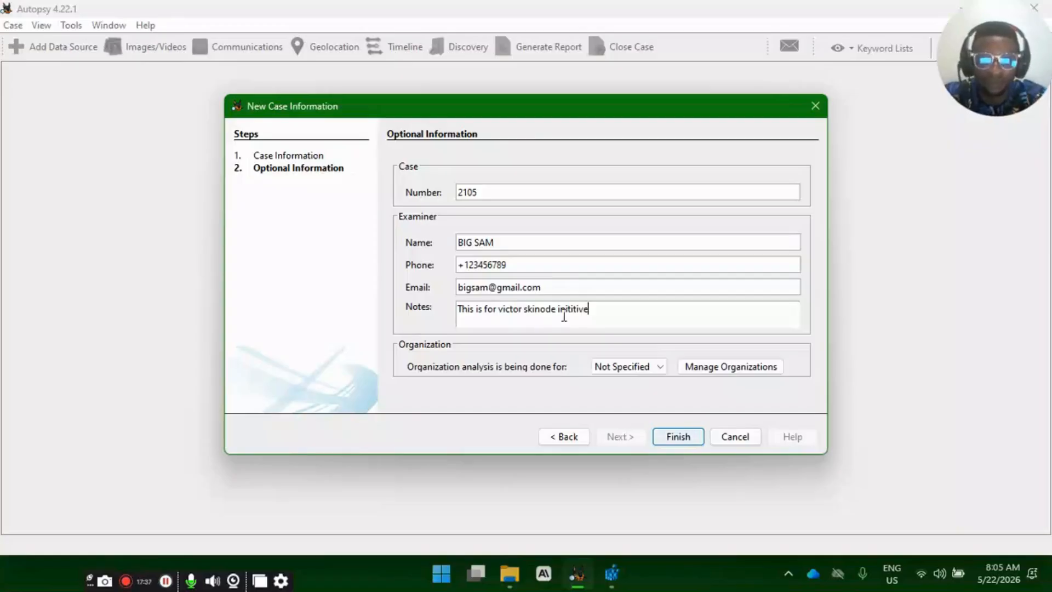
pyautogui.write('a')
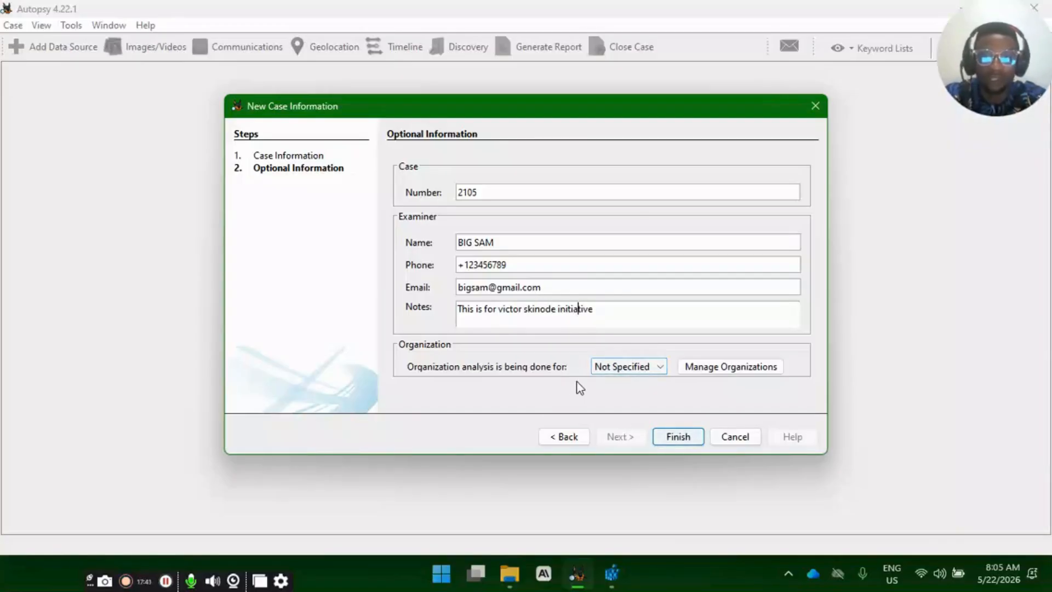
# - Leave the organization as Not Specified and finish creating the case
pyautogui.click(663, 363)
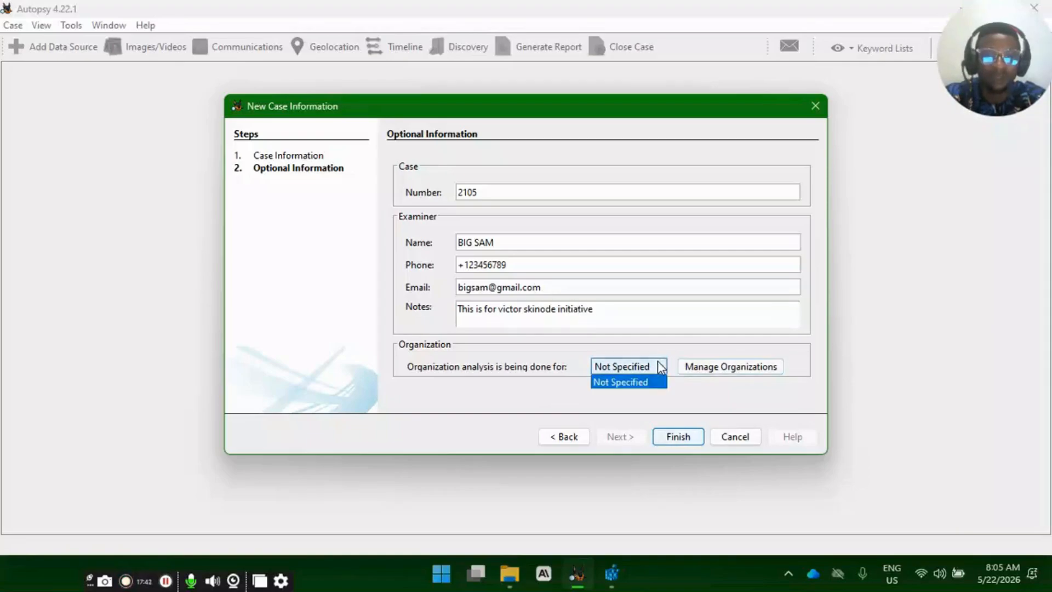
pyautogui.click(736, 381)
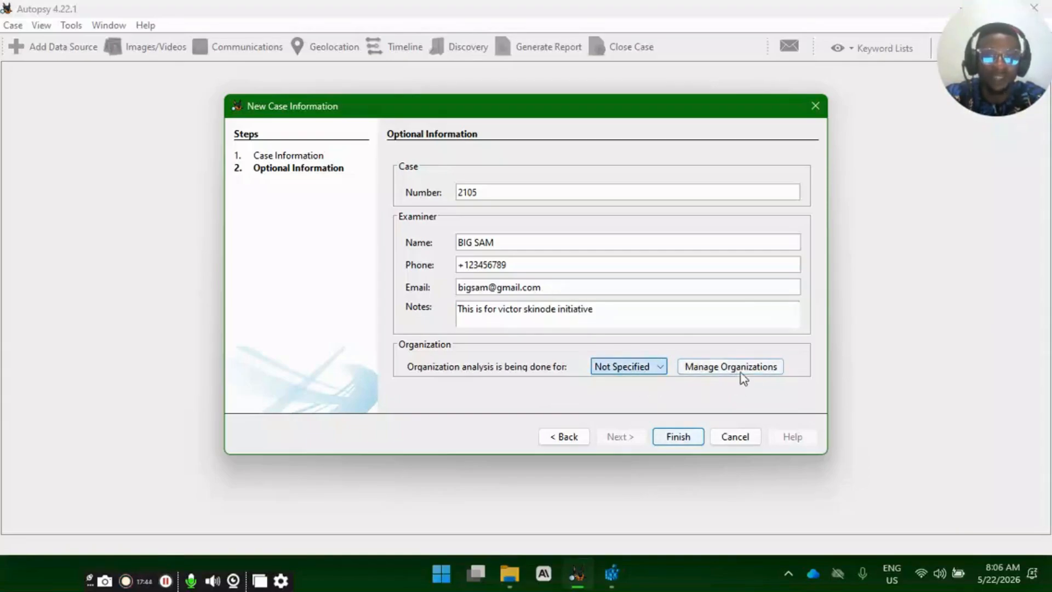
pyautogui.click(679, 438)
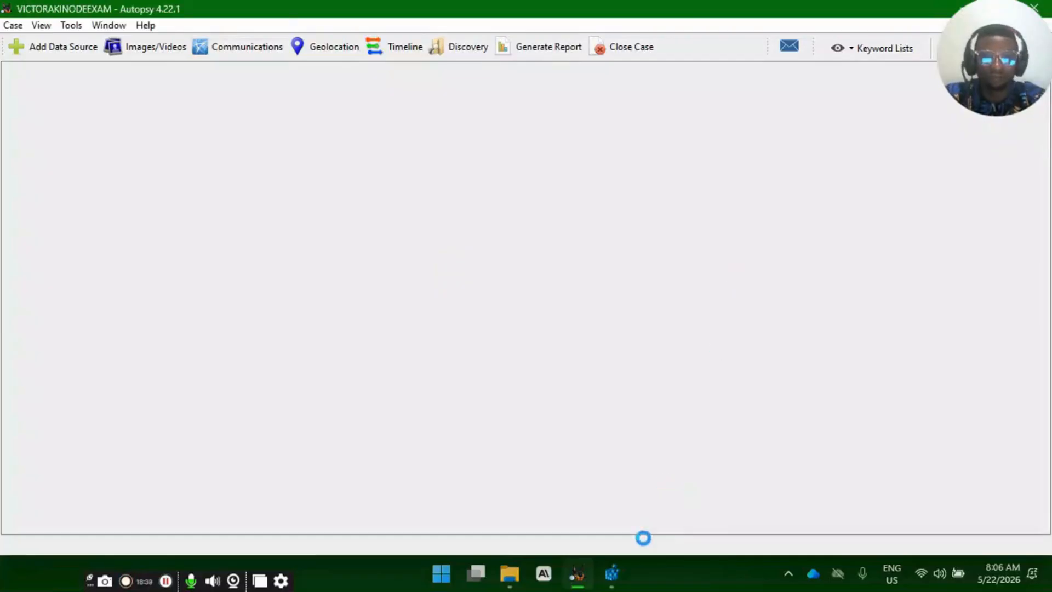
# - Bring the Registry Editor forward and close it
pyautogui.click(612, 572)
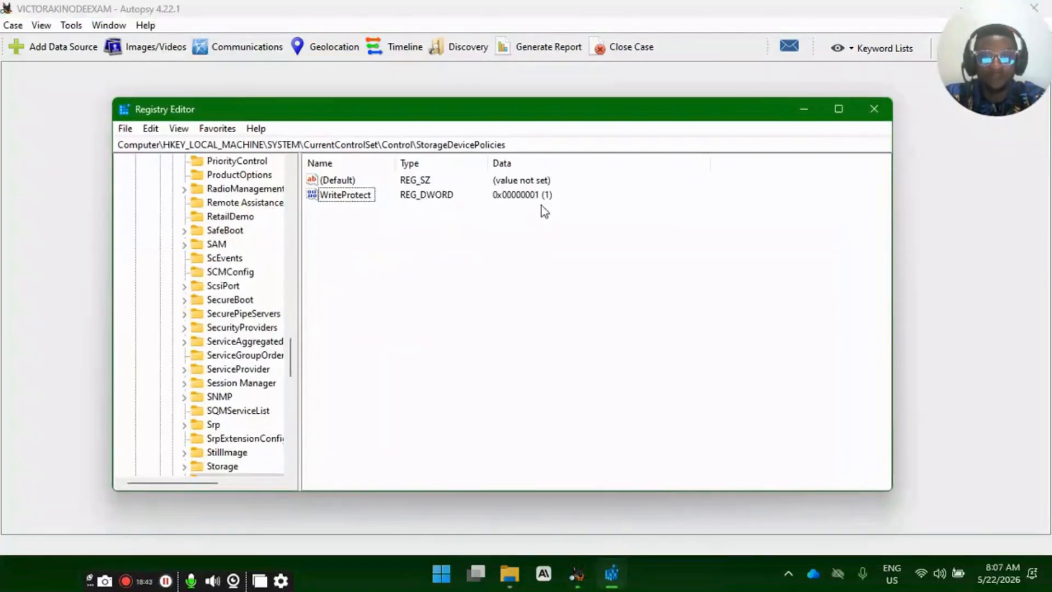
pyautogui.click(874, 109)
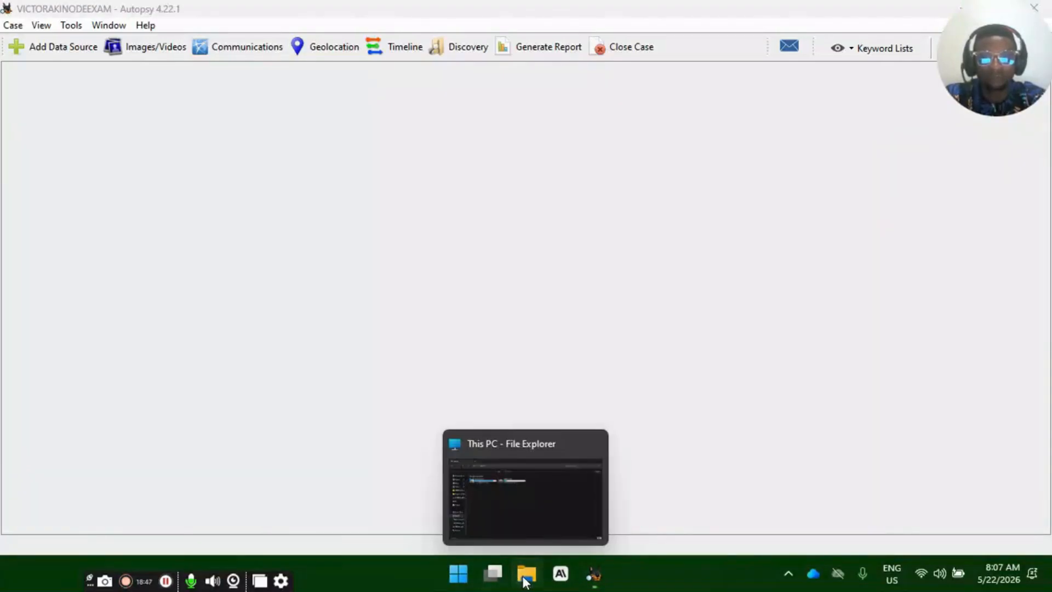
# - Examine the files on USB Drive (E:) in File Explorer, and return to Autopsy
pyautogui.click(524, 581)
pyautogui.doubleClick(449, 152)
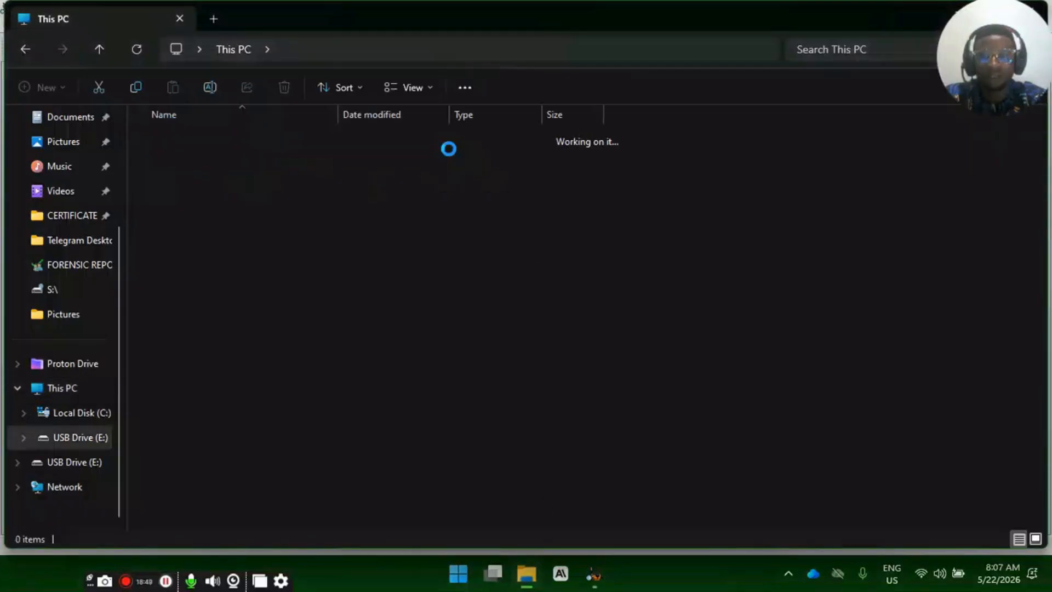
pyautogui.moveTo(275, 263); pyautogui.dragTo(293, 159)
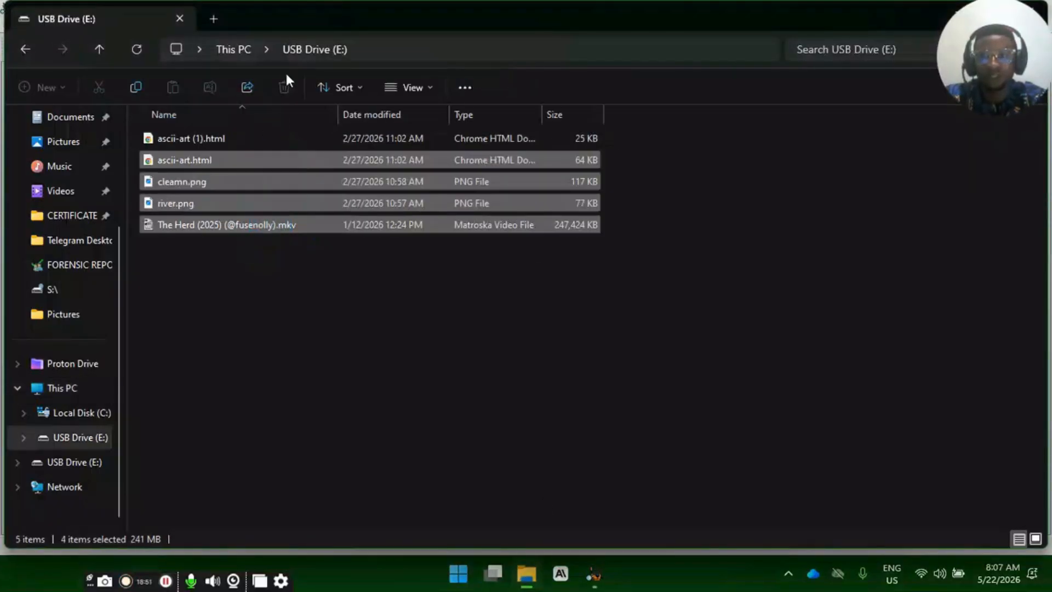
pyautogui.click(594, 574)
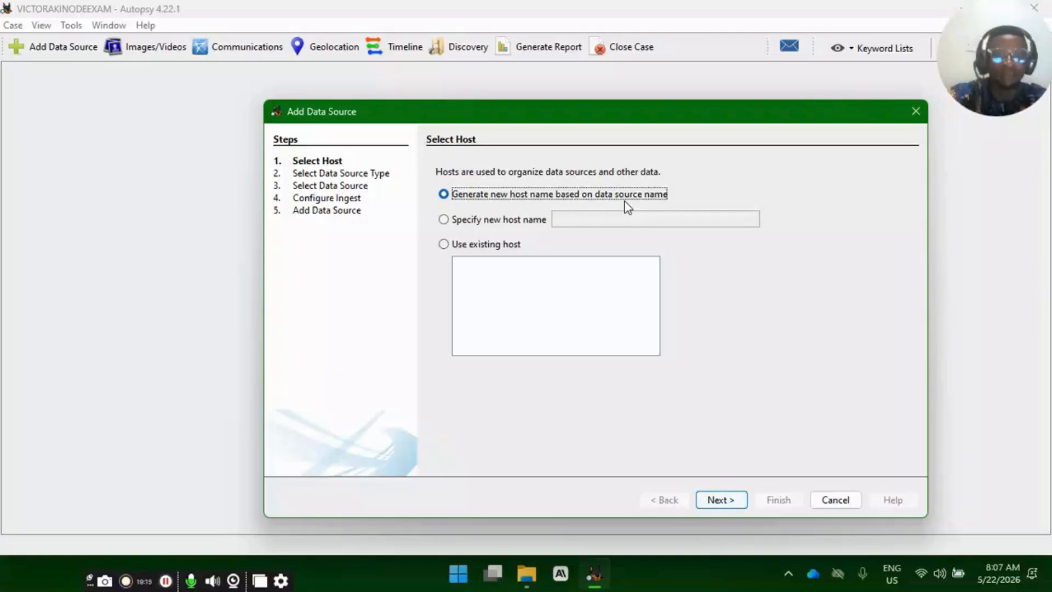
pyautogui.click(503, 219)
pyautogui.click(623, 226)
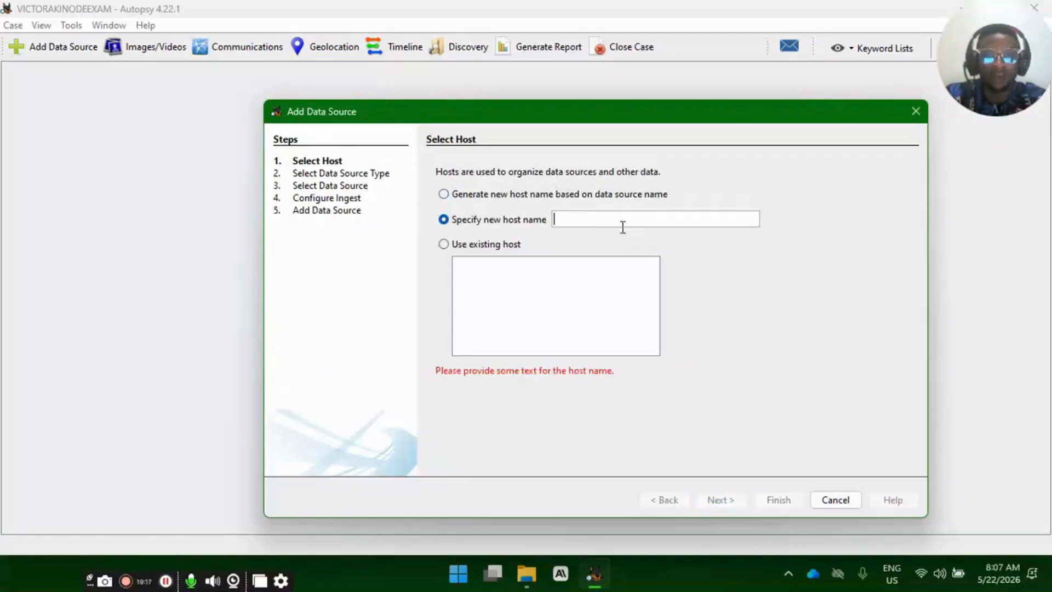
pyautogui.write('f')
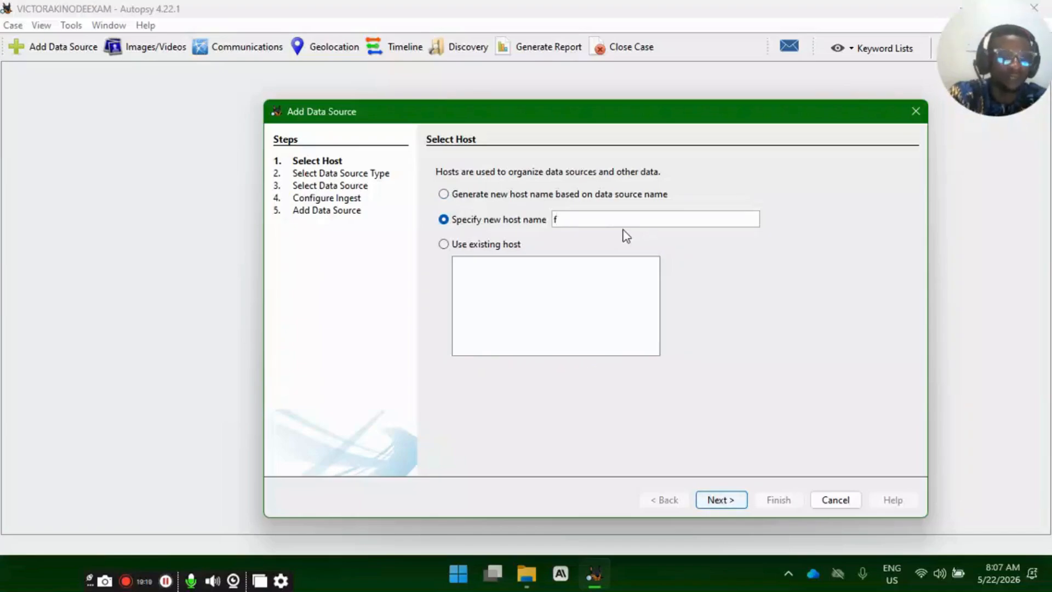
pyautogui.press('BackSpace')
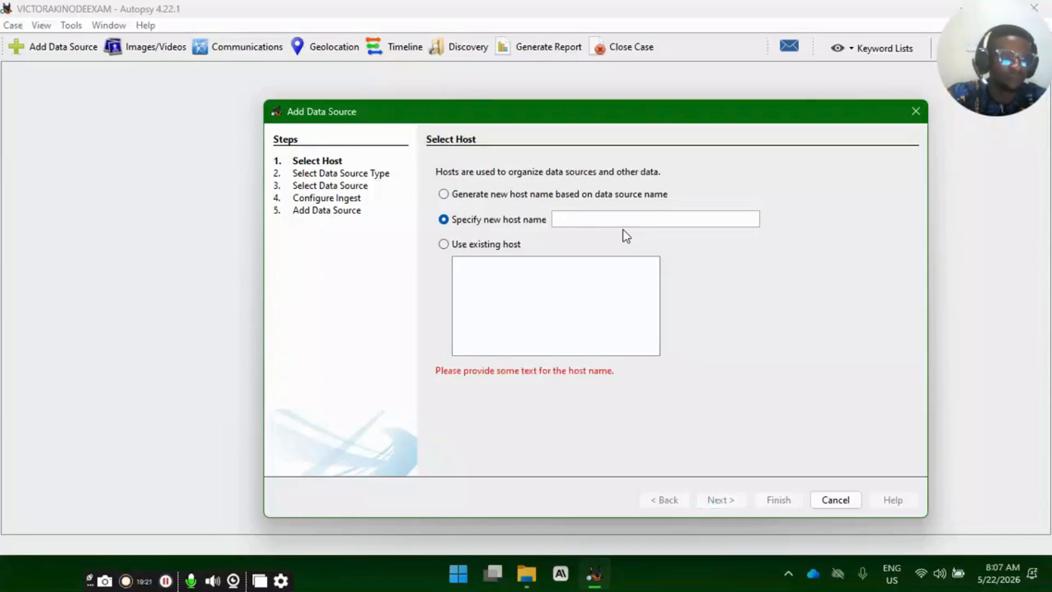
pyautogui.click(500, 244)
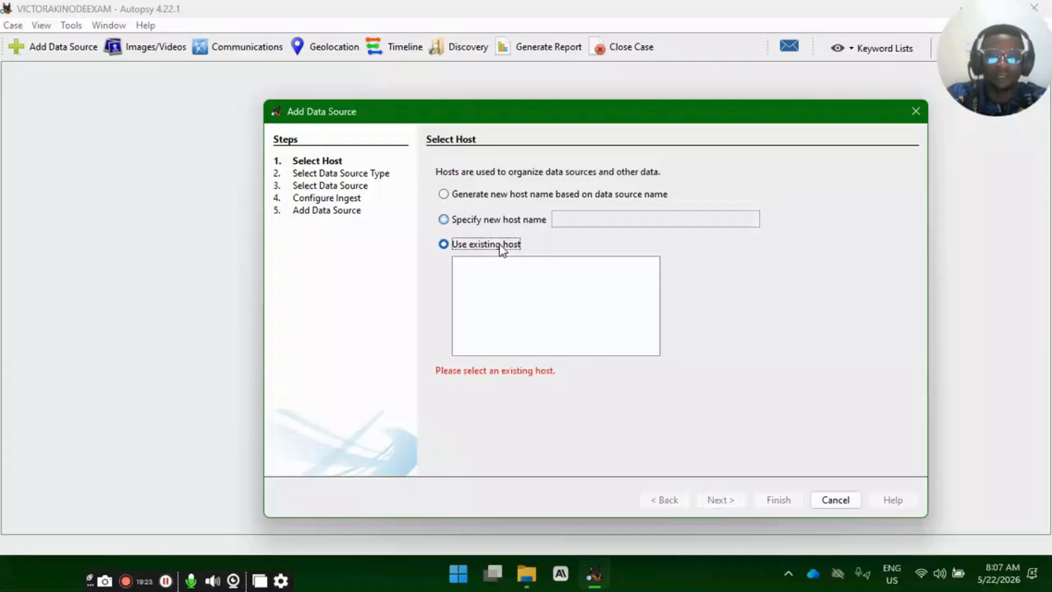
# - Choose to generate a new host name based on the data source name and proceed to the data source type
pyautogui.click(498, 197)
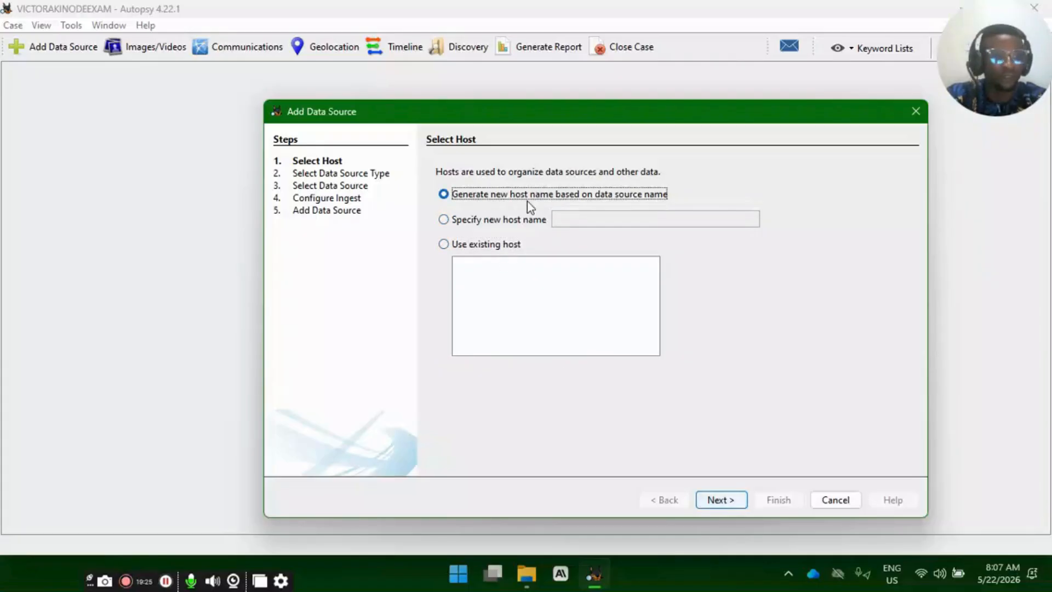
pyautogui.click(731, 501)
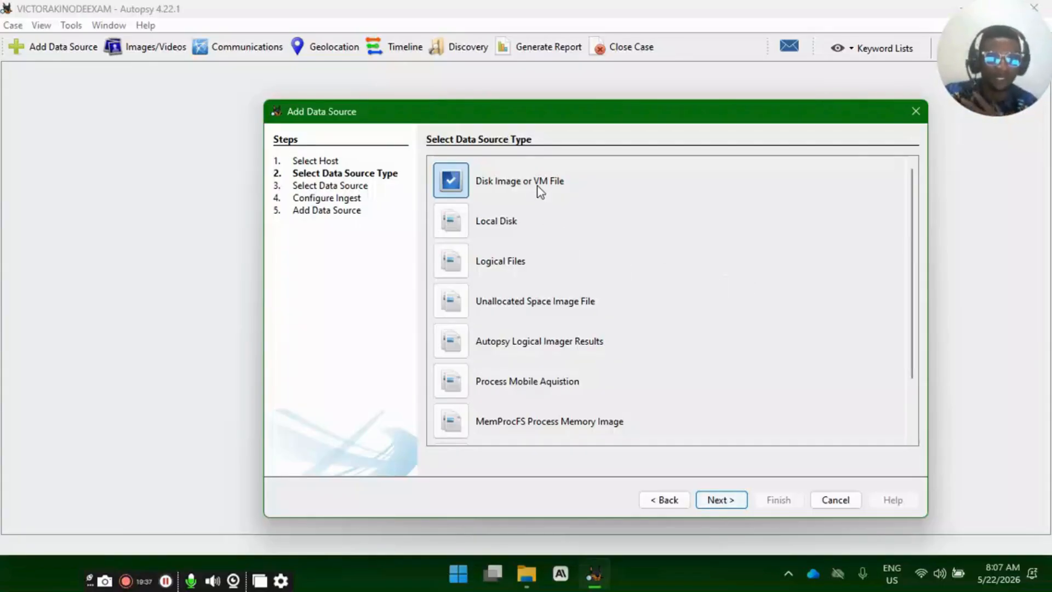
# - Switch to File Explorer and examine the USB image's .001, .001.txt and .002 files in the desktop's FORENSIC IMAGE folder
pyautogui.click(526, 574)
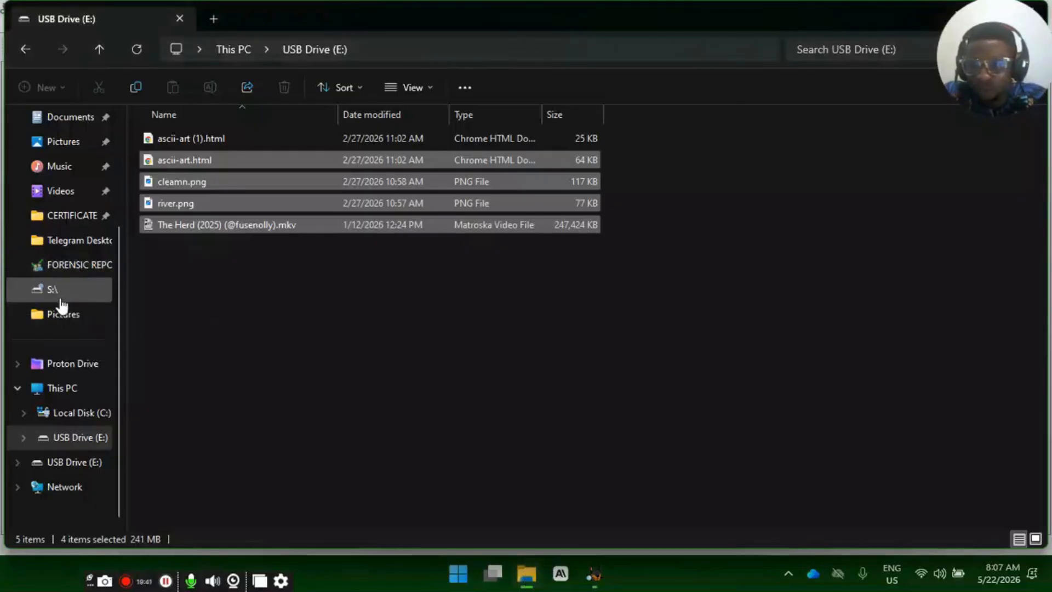
pyautogui.scroll(3, 62, 308)
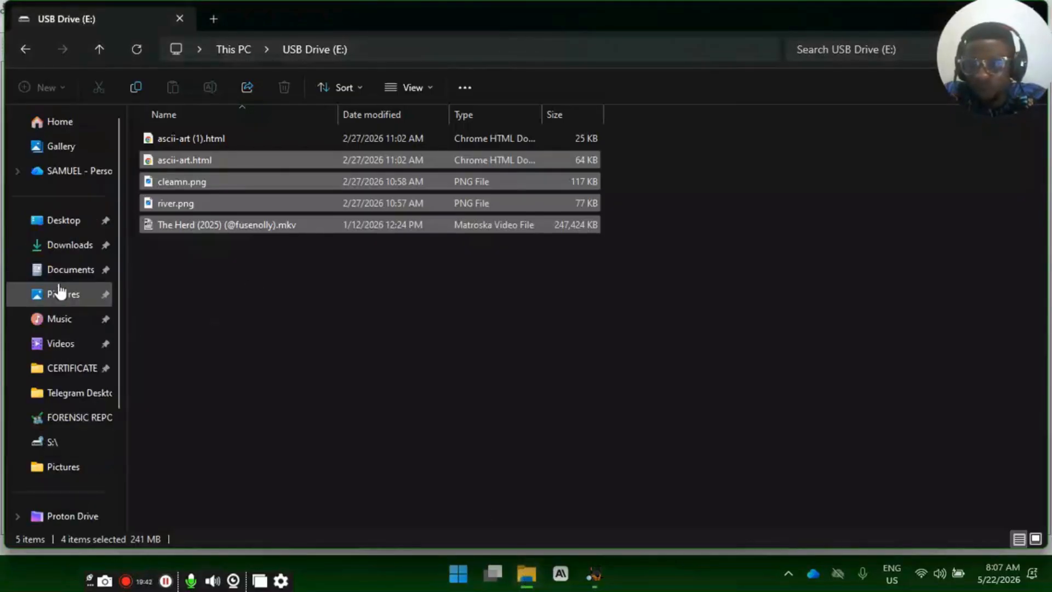
pyautogui.click(72, 224)
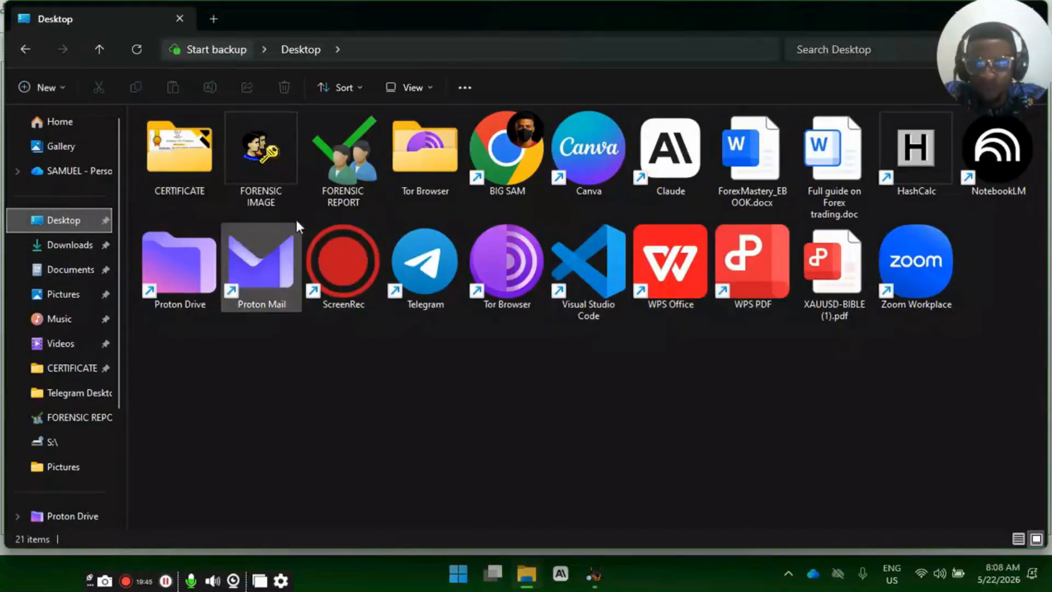
pyautogui.doubleClick(264, 163)
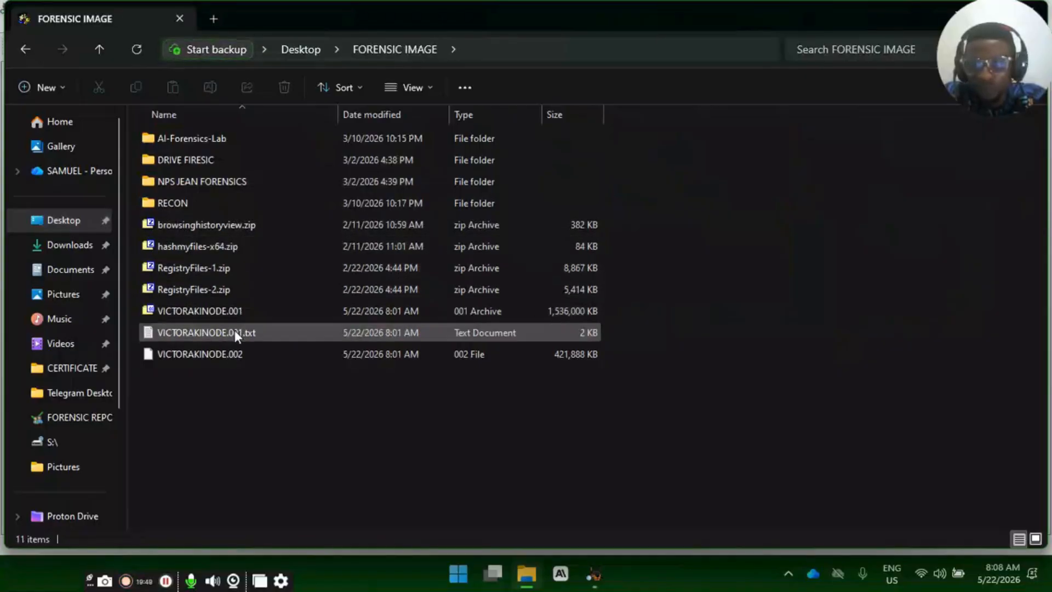
pyautogui.moveTo(202, 374); pyautogui.dragTo(225, 312)
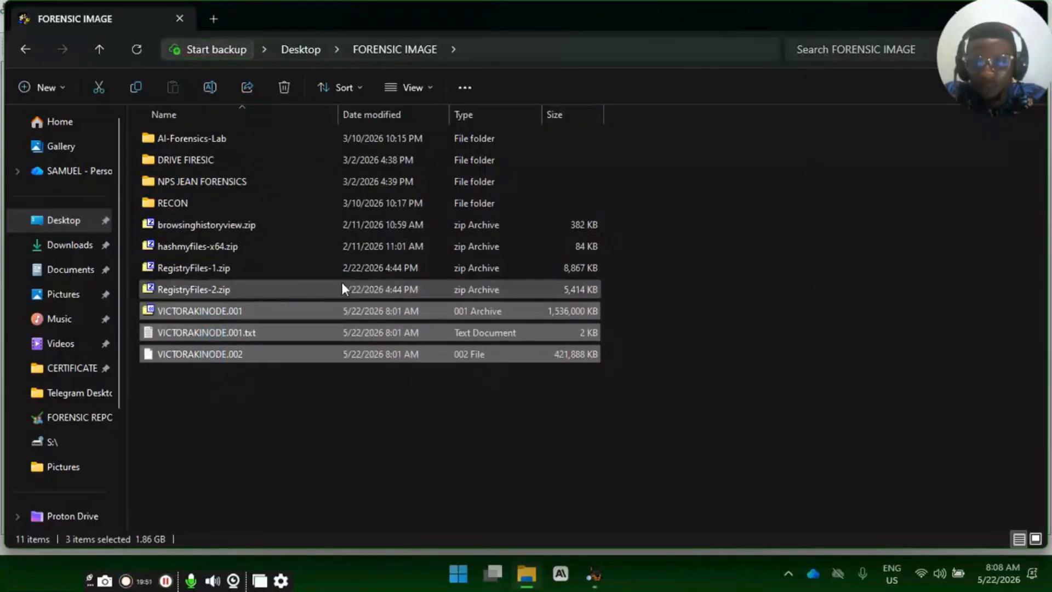
pyautogui.click(744, 237)
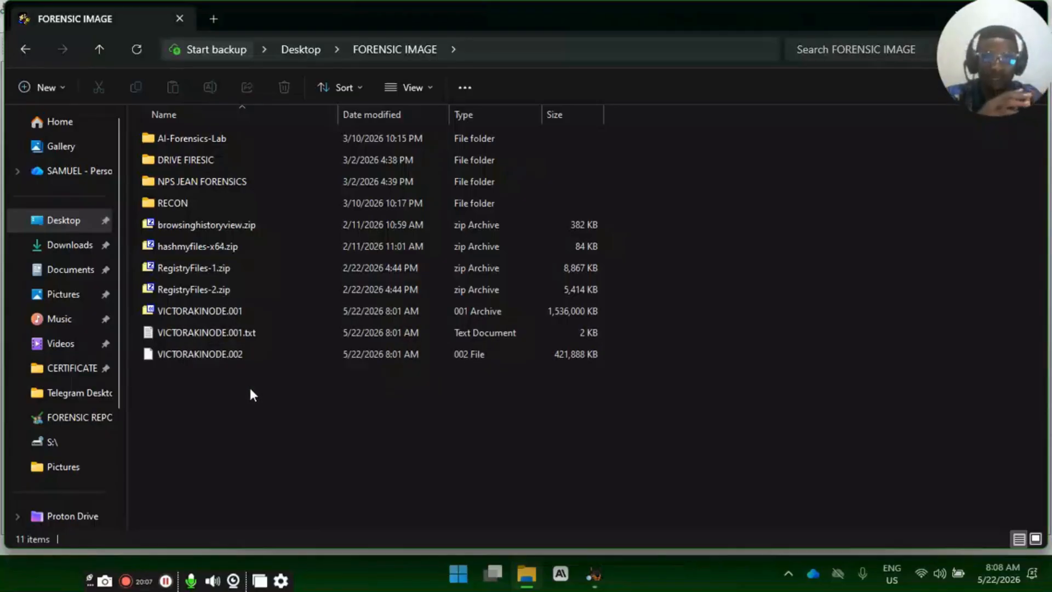
pyautogui.moveTo(250, 389); pyautogui.dragTo(255, 302)
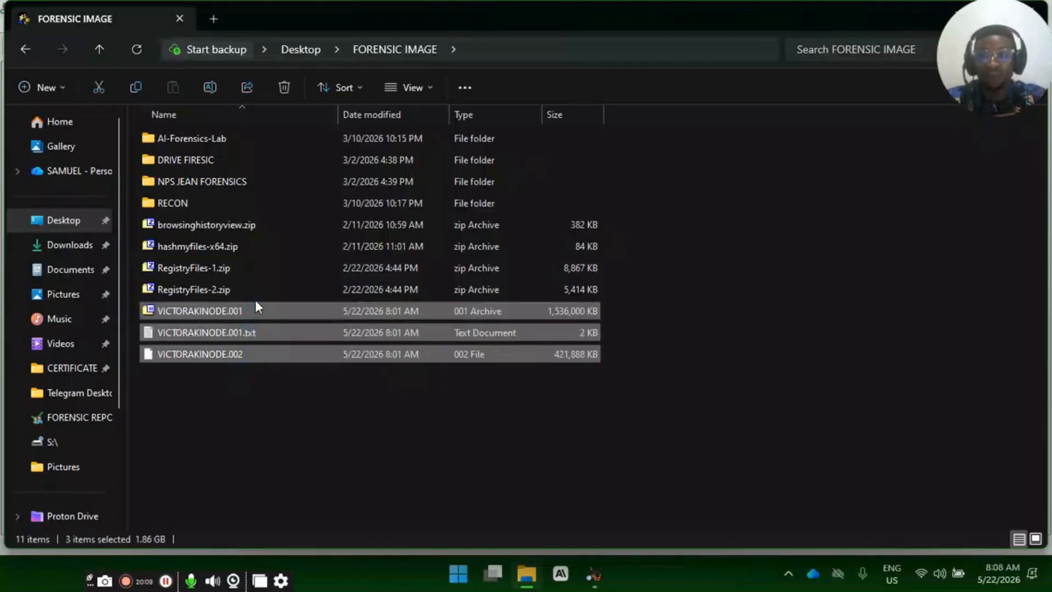
# - Look through the DRIVE FIRESIC, NPS JEAN FORENSICS, AI-Forensics-Lab and RECON folders, returning to FORENSIC IMAGE
pyautogui.doubleClick(210, 160)
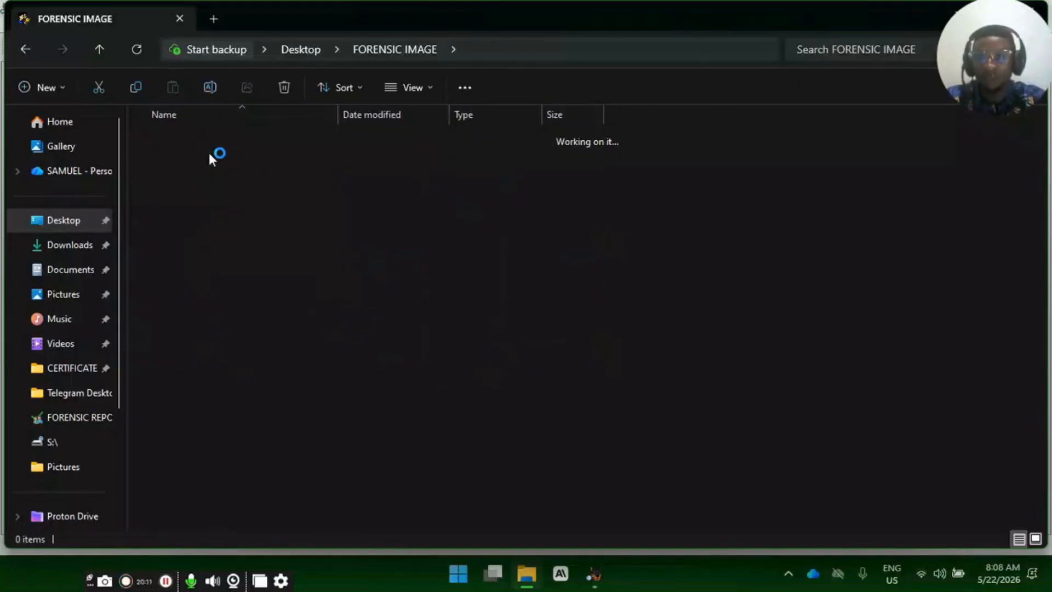
pyautogui.click(393, 50)
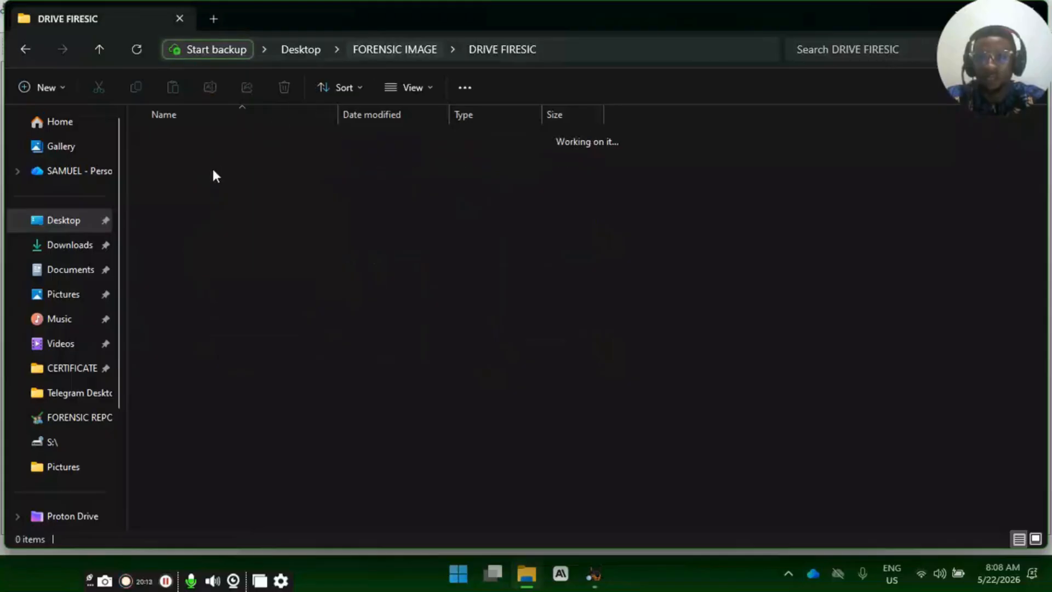
pyautogui.doubleClick(204, 183)
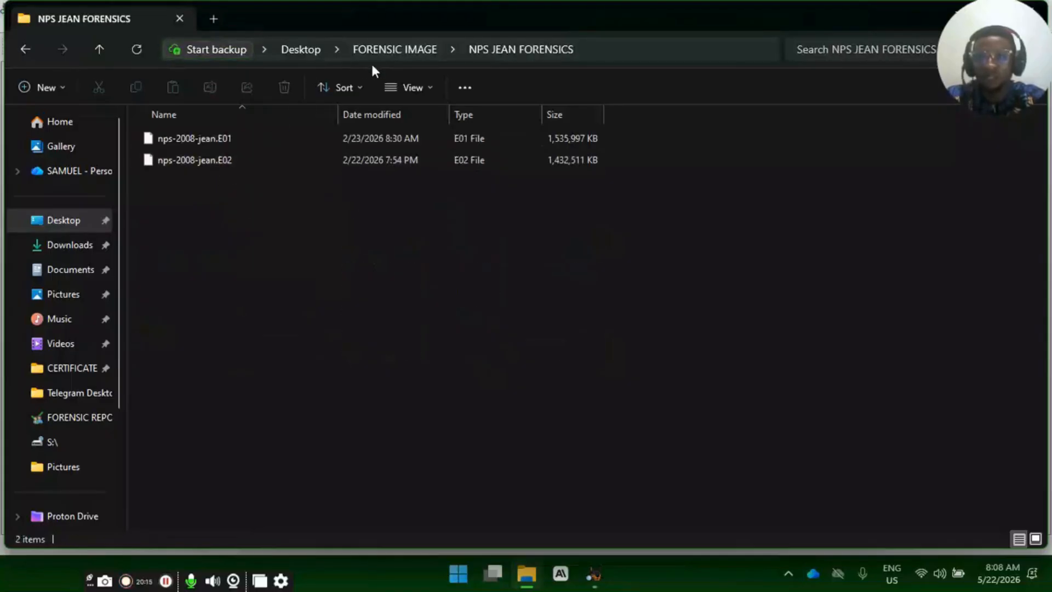
pyautogui.click(383, 55)
pyautogui.doubleClick(192, 144)
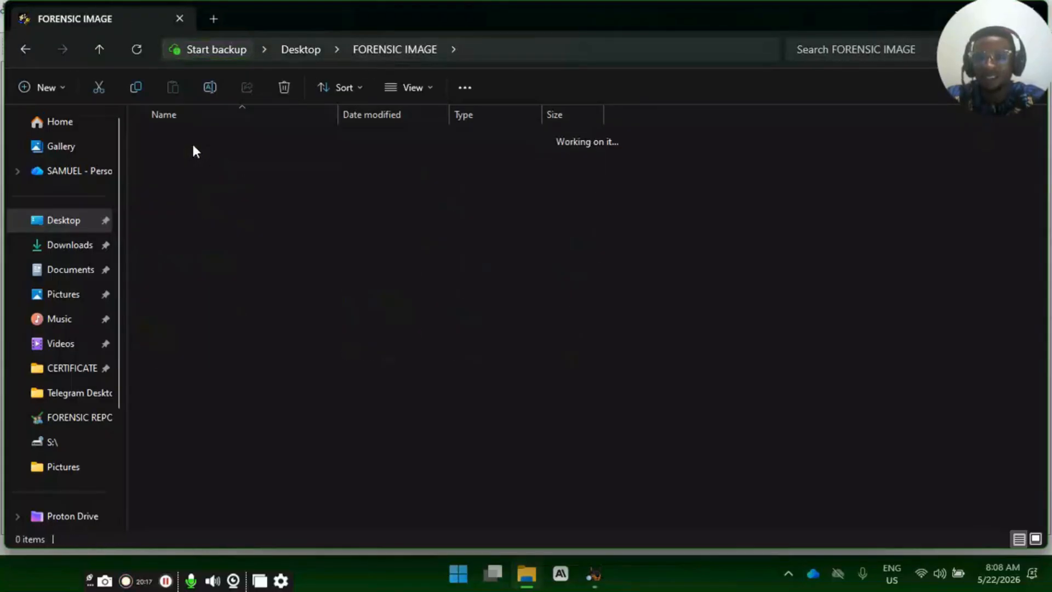
pyautogui.click(383, 51)
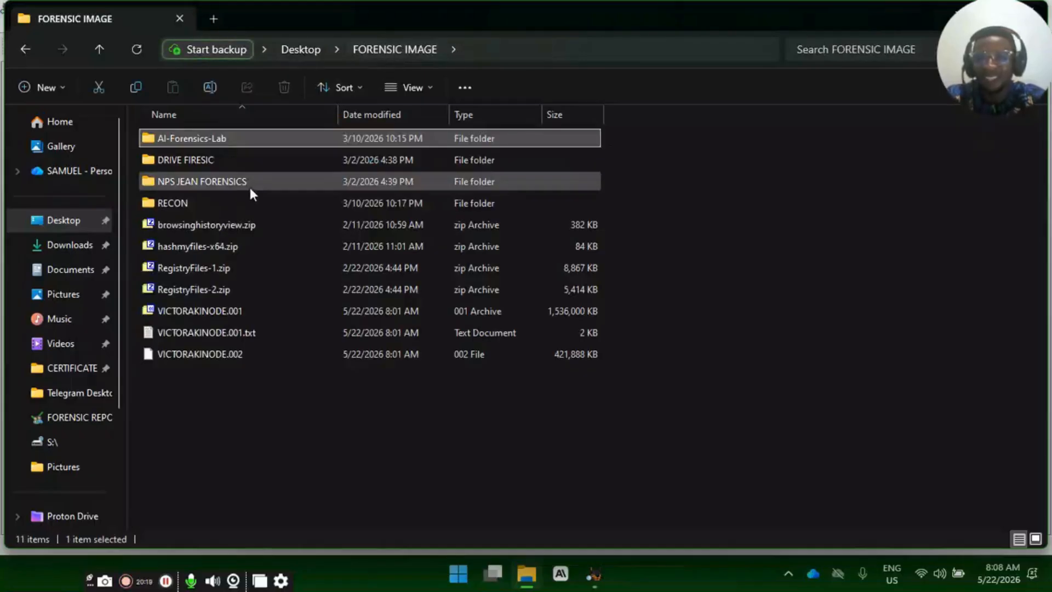
pyautogui.click(199, 203)
pyautogui.doubleClick(199, 203)
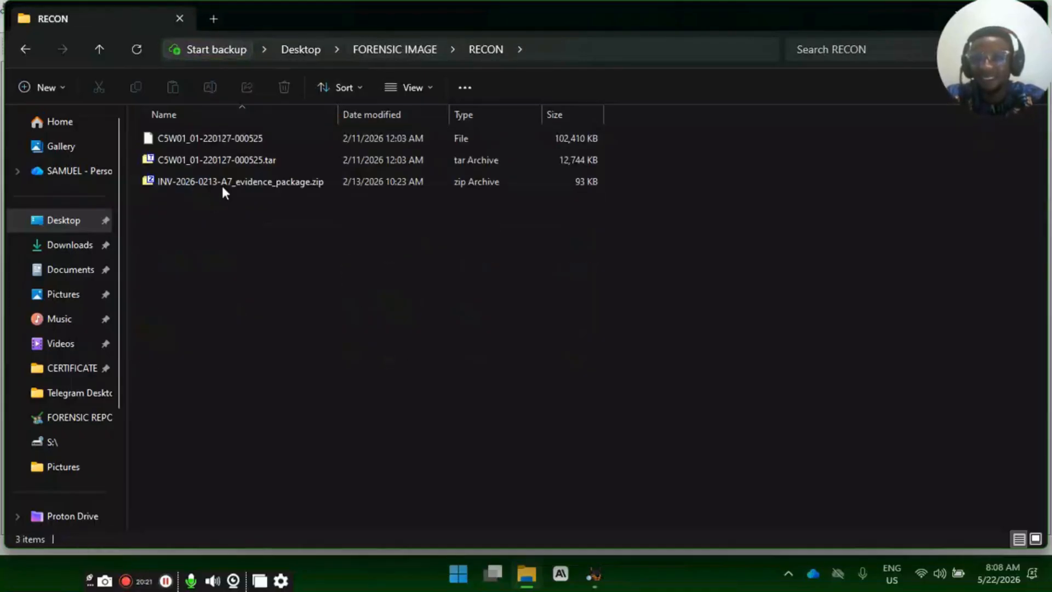
pyautogui.click(409, 52)
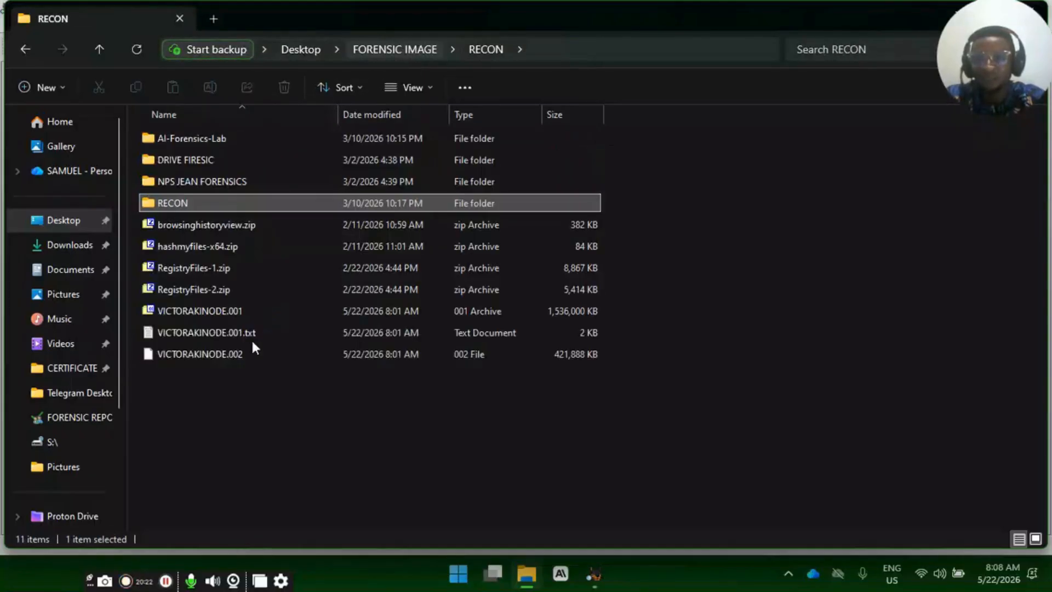
# - Create a folder in FORENSIC IMAGE named with the USB image's base file name followed by FOR
pyautogui.click(249, 382)
pyautogui.rightClick(251, 386)
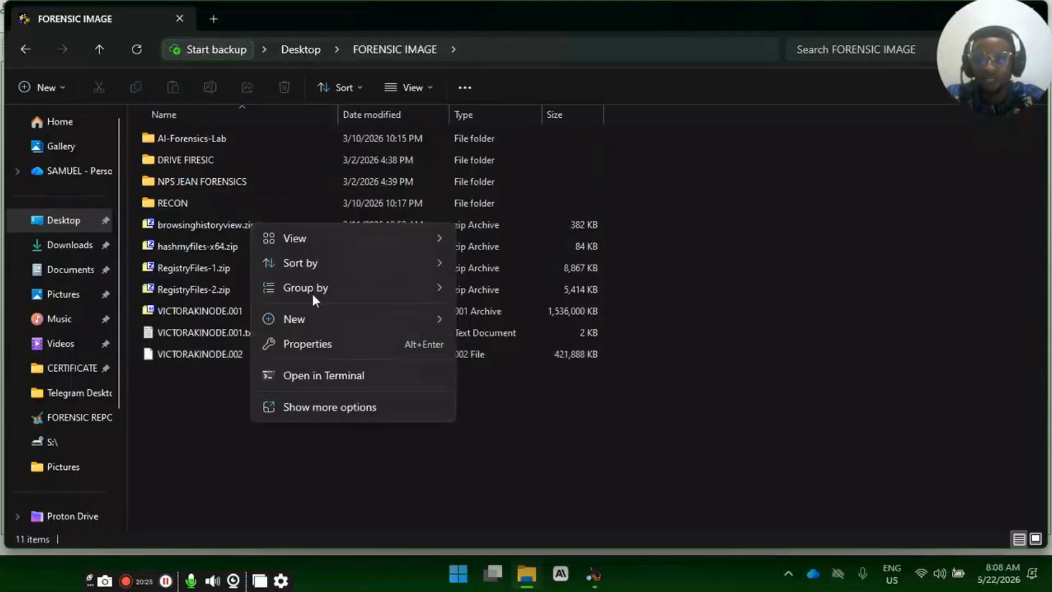
pyautogui.moveTo(320, 319)
pyautogui.click(493, 19)
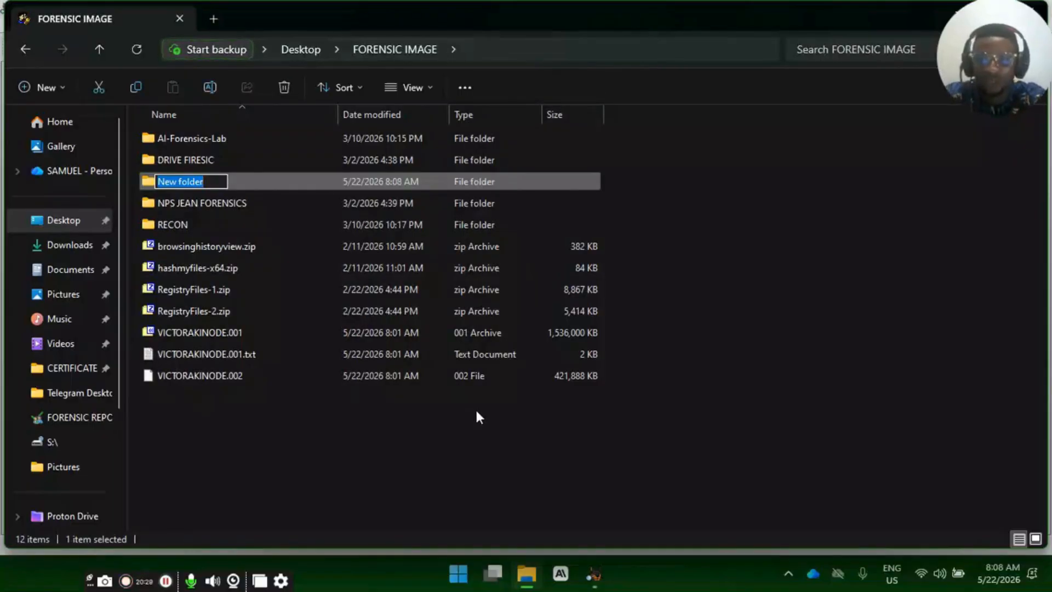
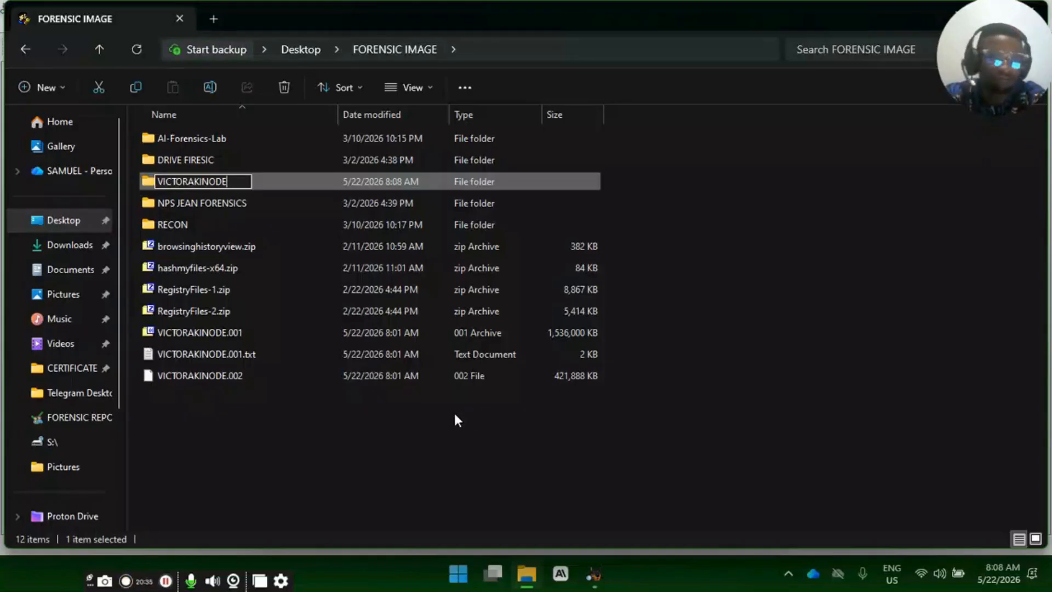
pyautogui.write('FOR')
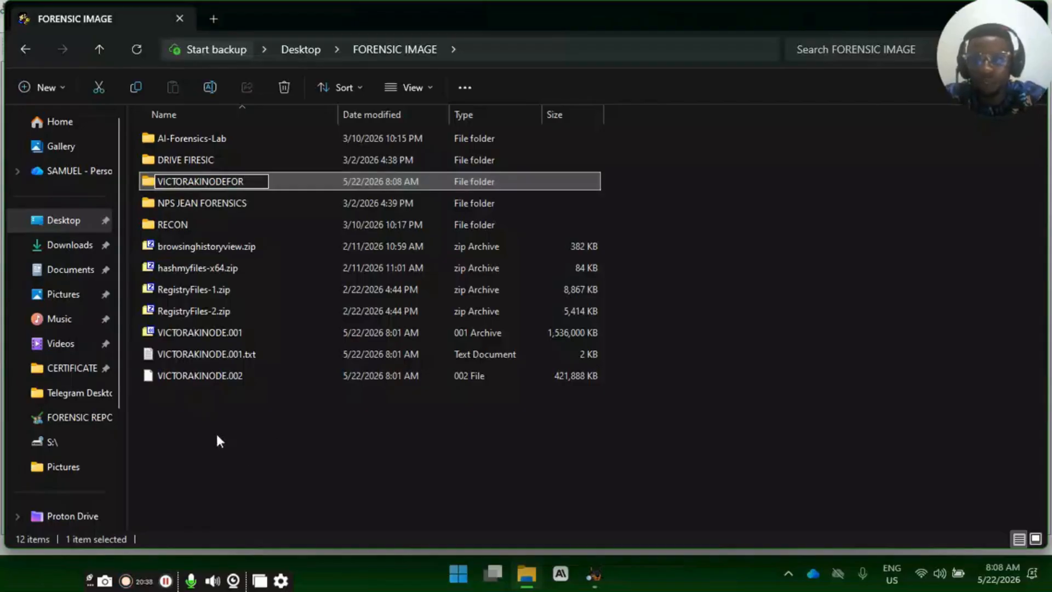
# - Move the USB image's .001, .001.txt and .002 files into the new folder and open it to check them
pyautogui.moveTo(215, 432); pyautogui.dragTo(259, 179)
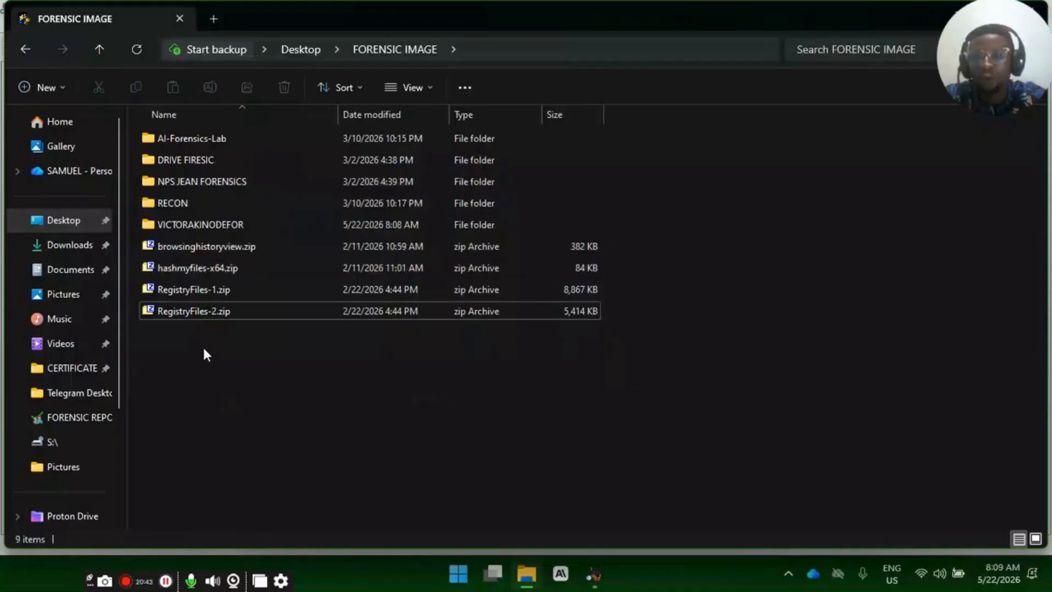
pyautogui.click(205, 226)
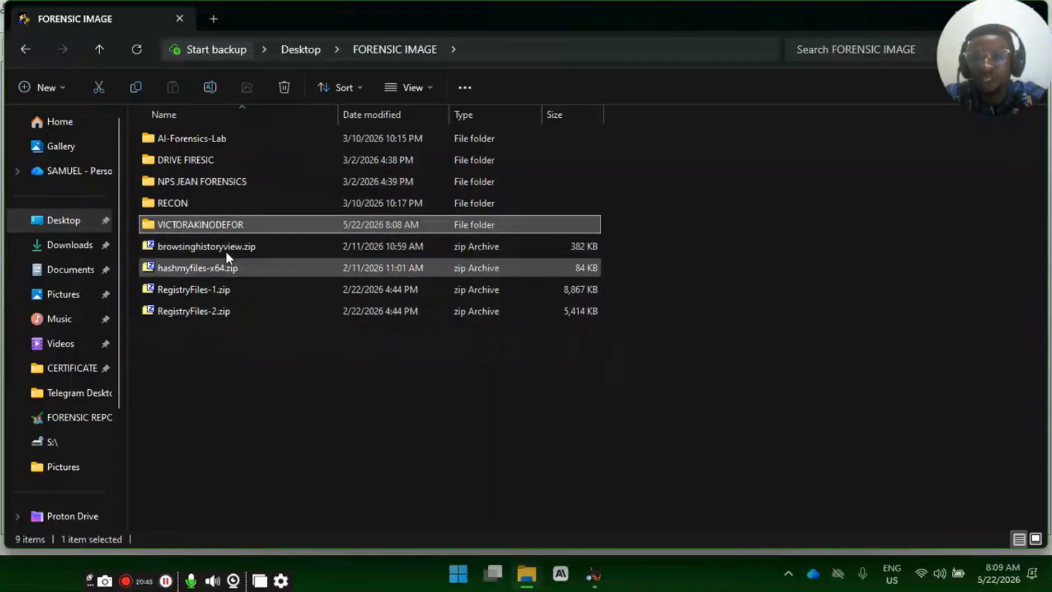
pyautogui.doubleClick(238, 227)
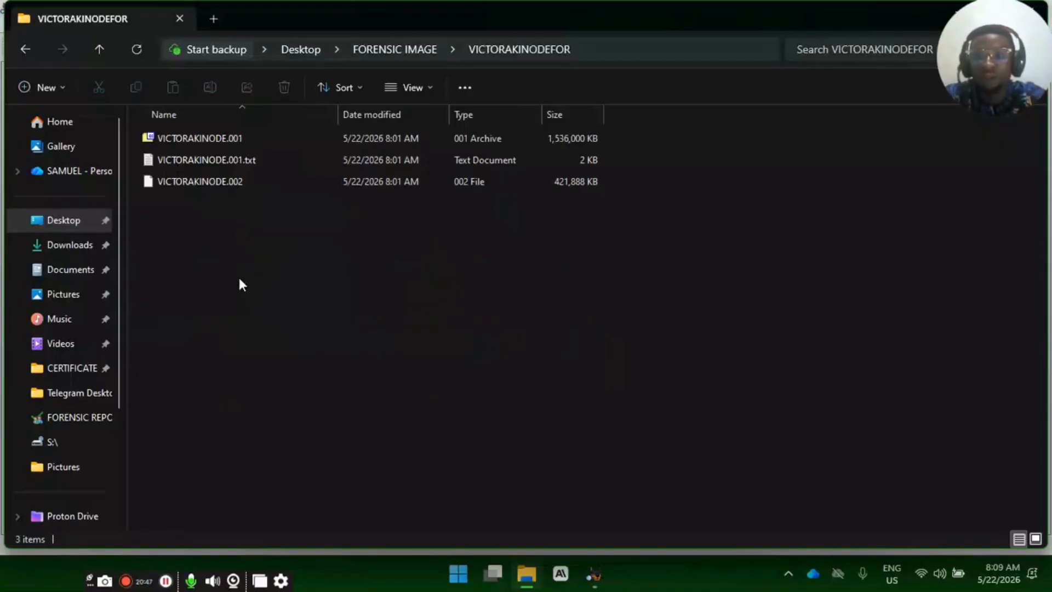
pyautogui.moveTo(238, 278); pyautogui.dragTo(303, 137)
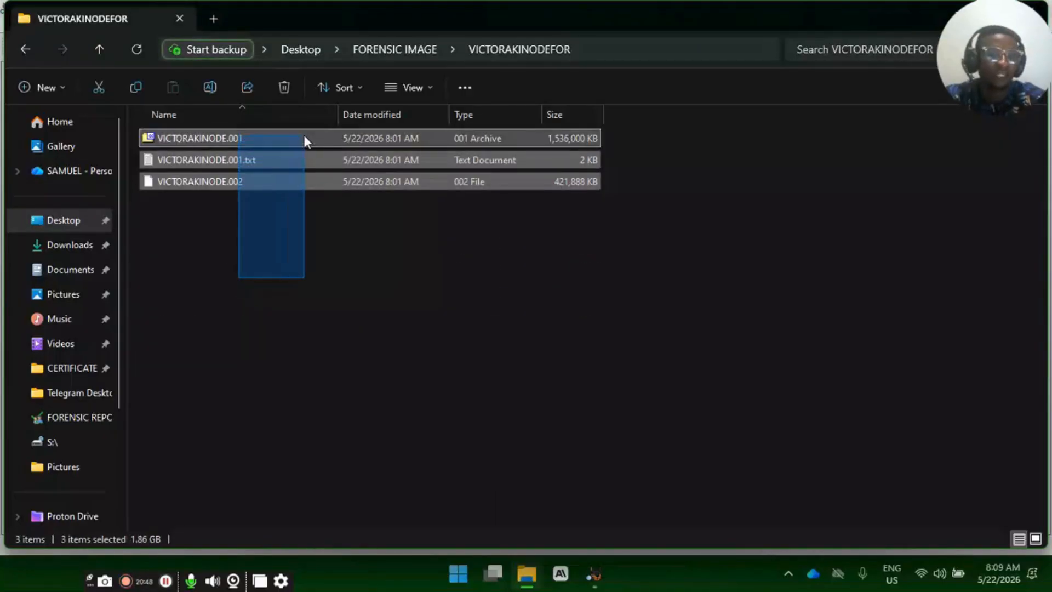
pyautogui.click(350, 289)
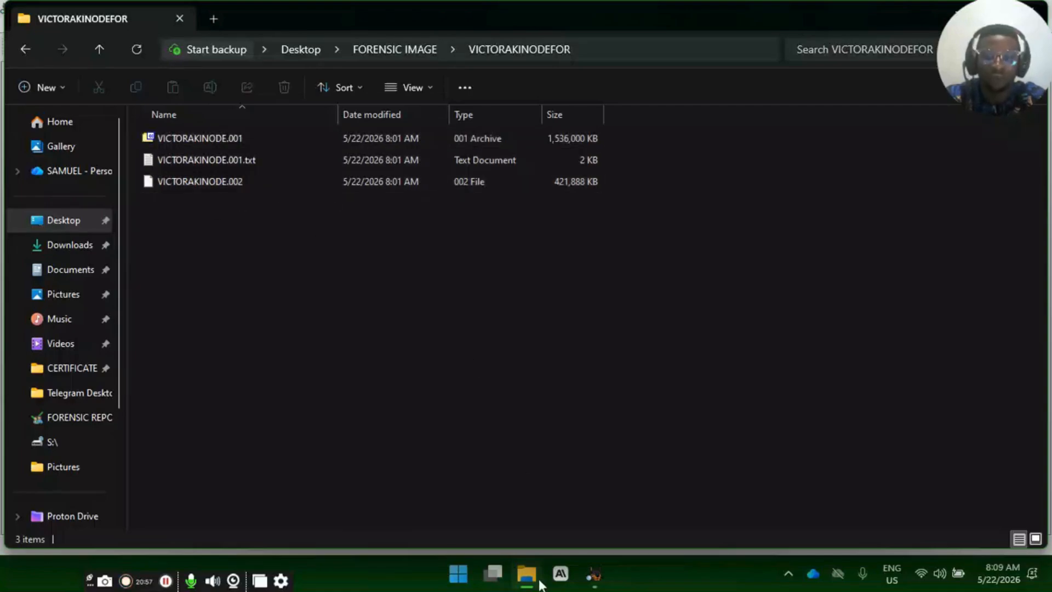
# - Switch to Autopsy, try the Local Disk data source type, and reselect Disk Image or VM File
pyautogui.click(593, 573)
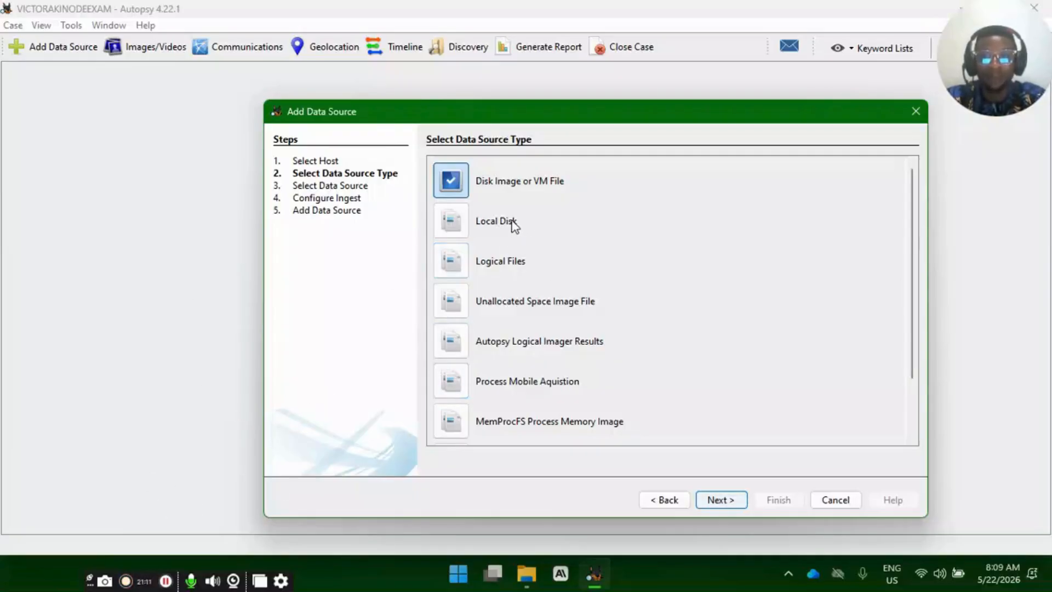
pyautogui.click(454, 221)
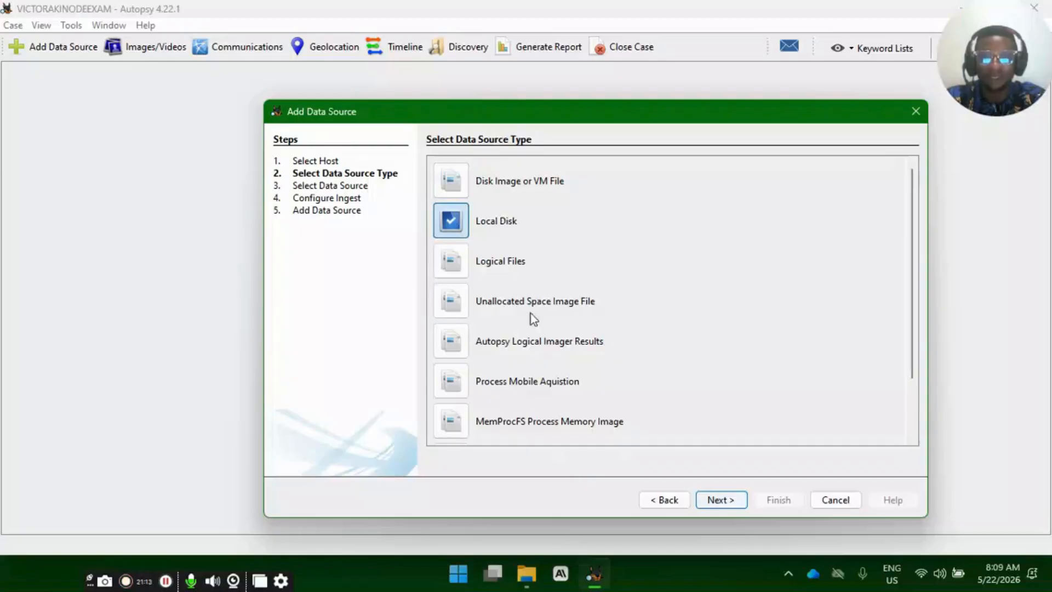
pyautogui.click(453, 186)
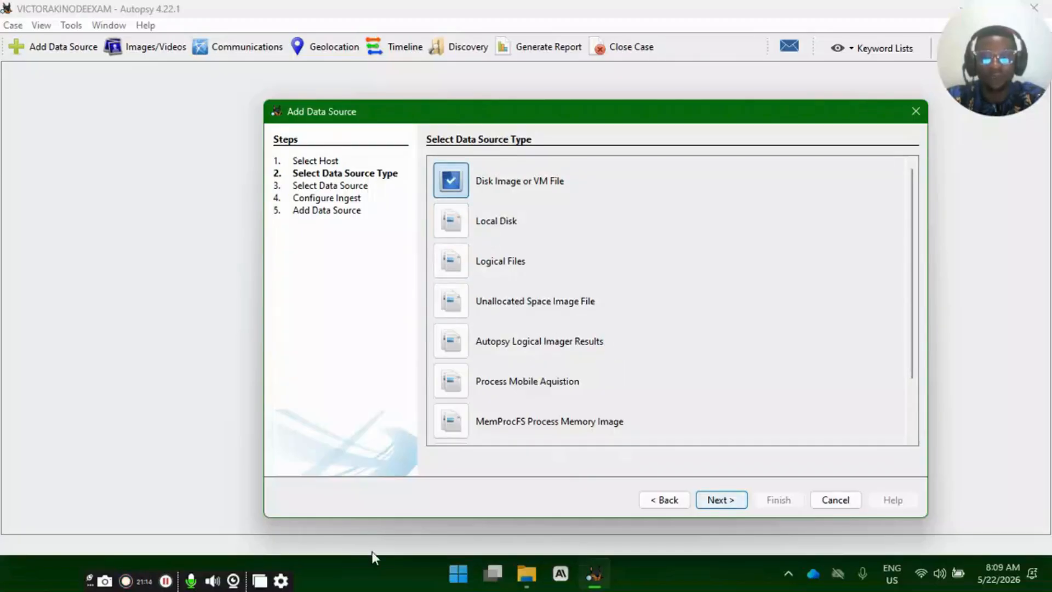
# - Open Task Manager, examine the running apps, background processes and Windows processes, and close it
pyautogui.click(469, 582)
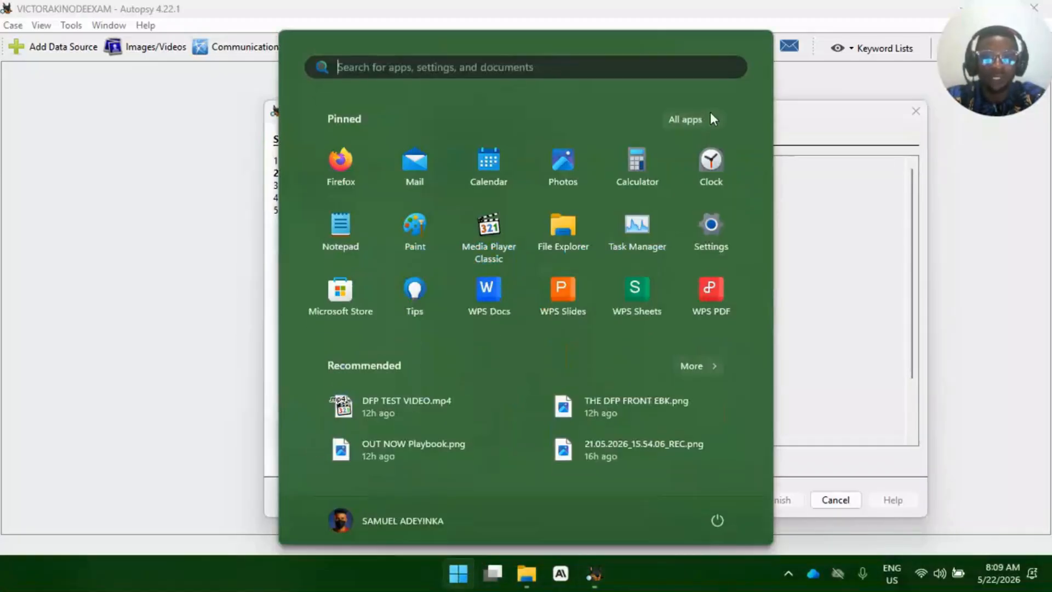
pyautogui.click(633, 222)
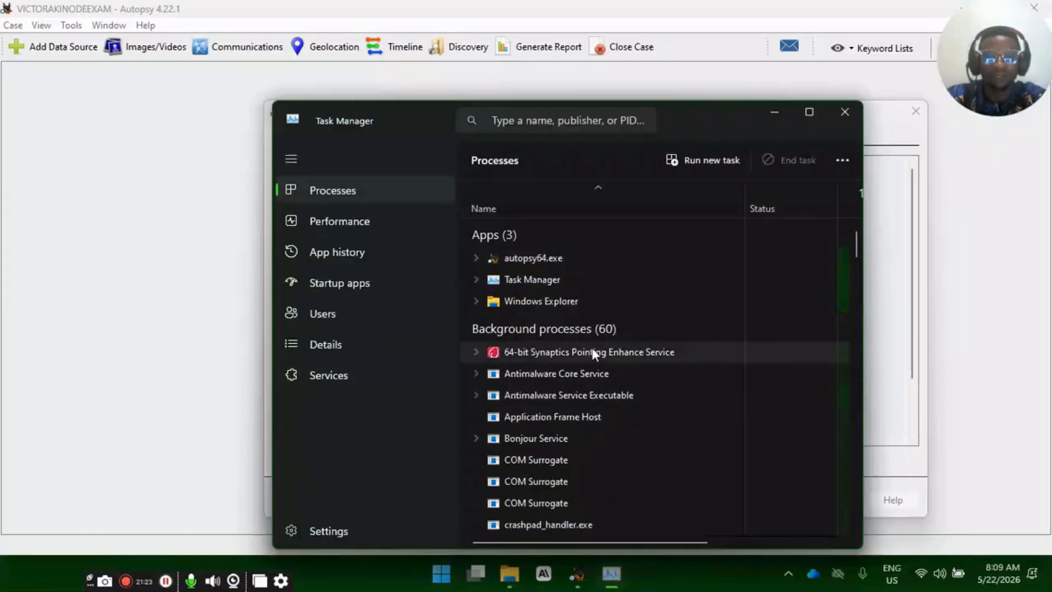
pyautogui.scroll(-3, 582, 383)
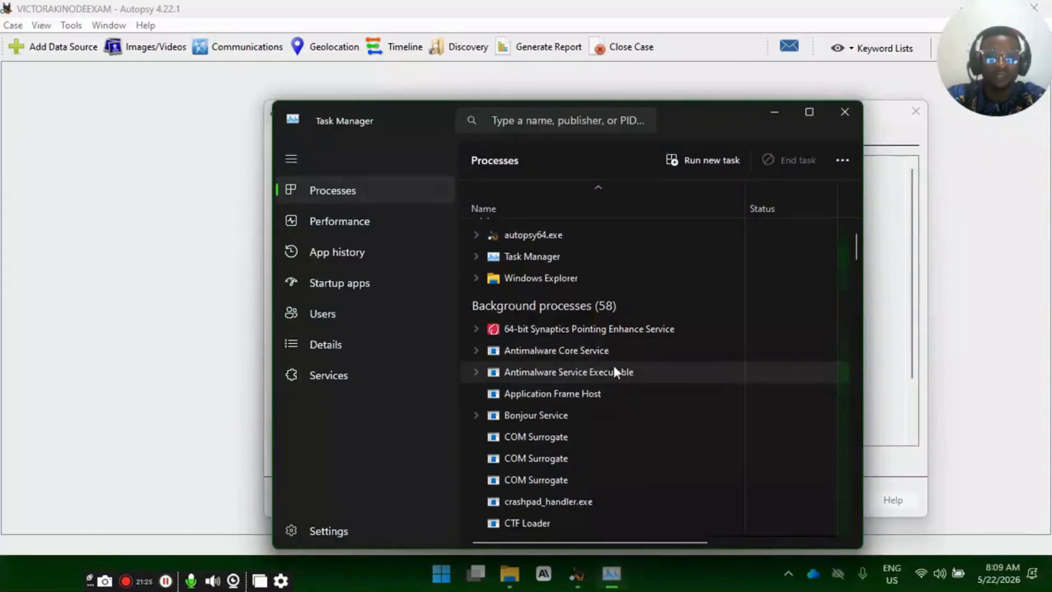
pyautogui.scroll(-8, 573, 373)
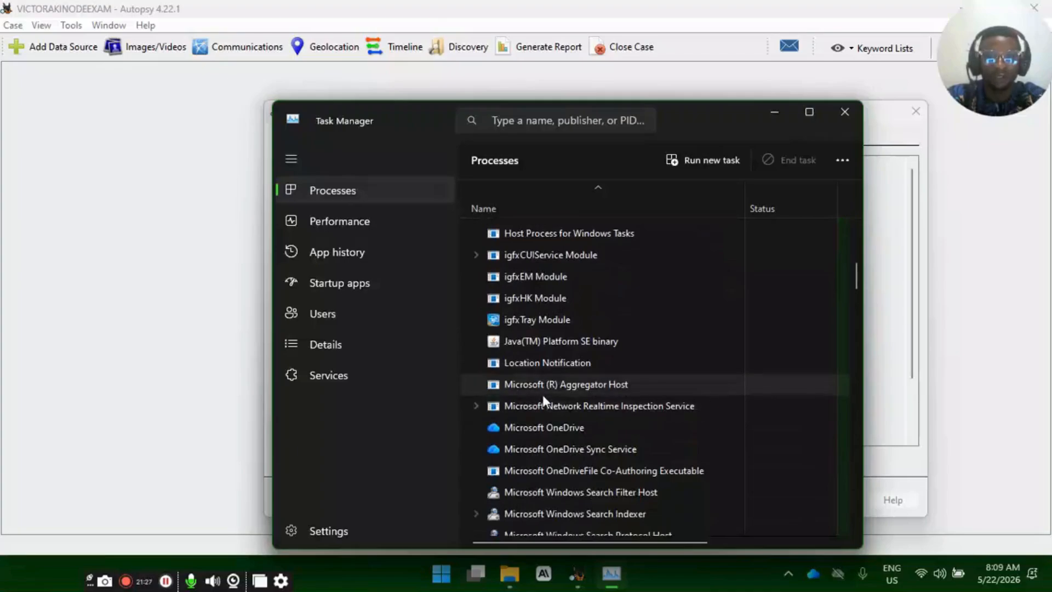
pyautogui.scroll(-7, 545, 394)
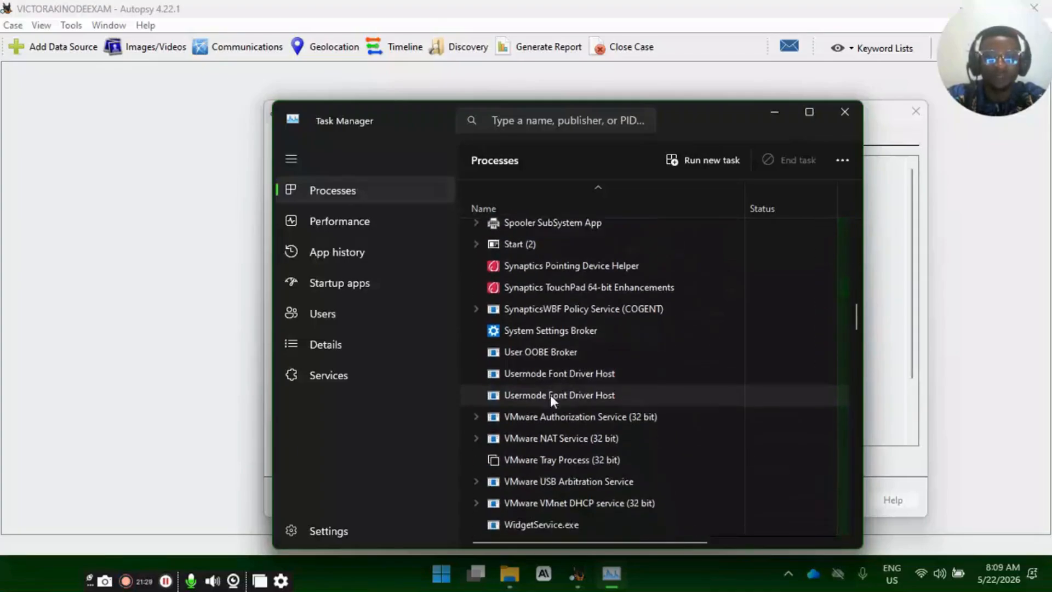
pyautogui.scroll(-6, 553, 394)
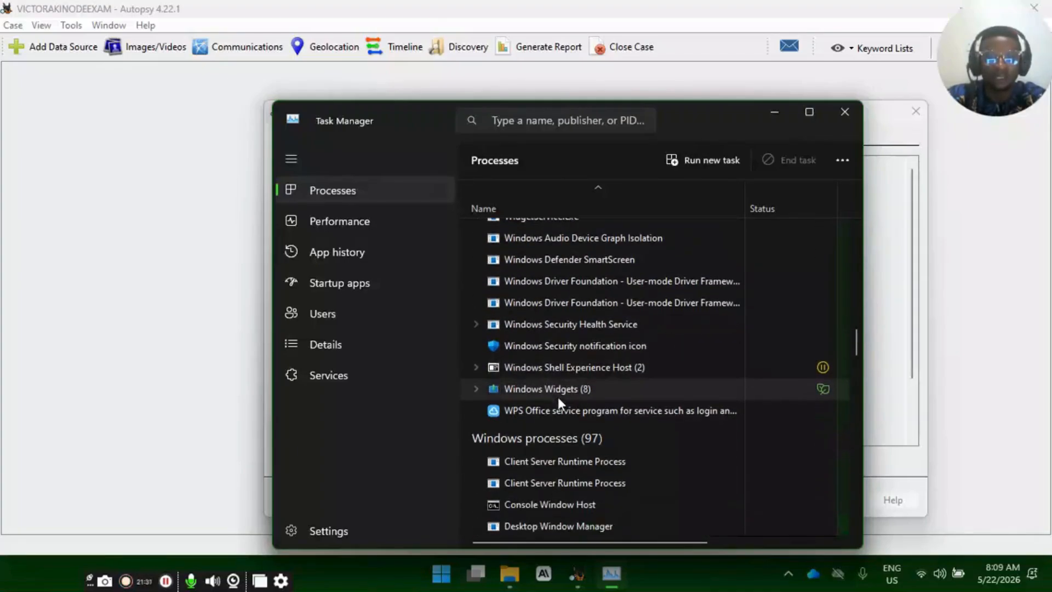
pyautogui.scroll(-2, 596, 398)
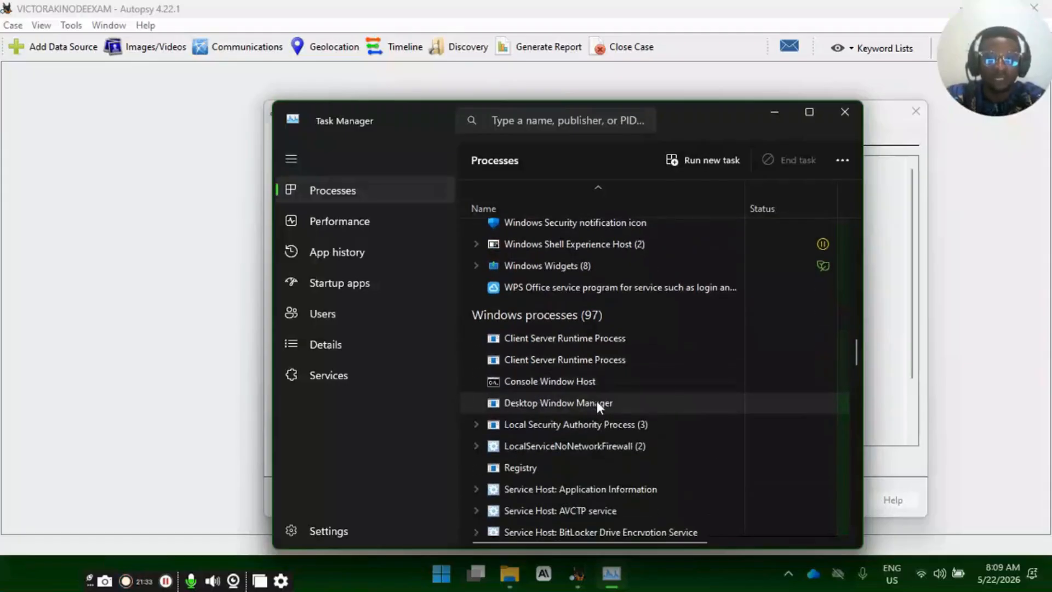
pyautogui.scroll(7, 596, 384)
pyautogui.scroll(3, 597, 364)
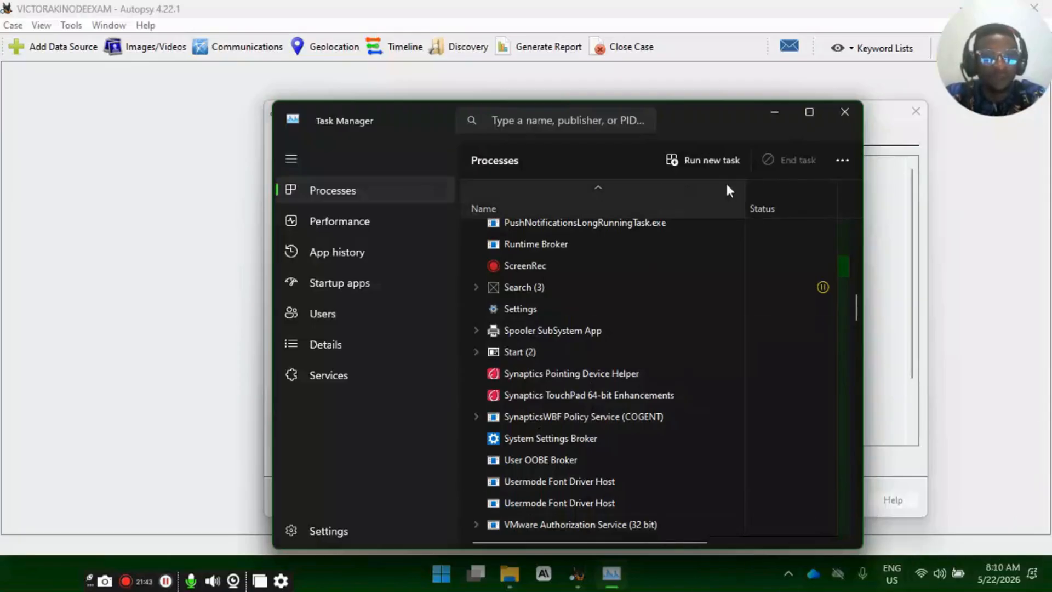
pyautogui.click(842, 111)
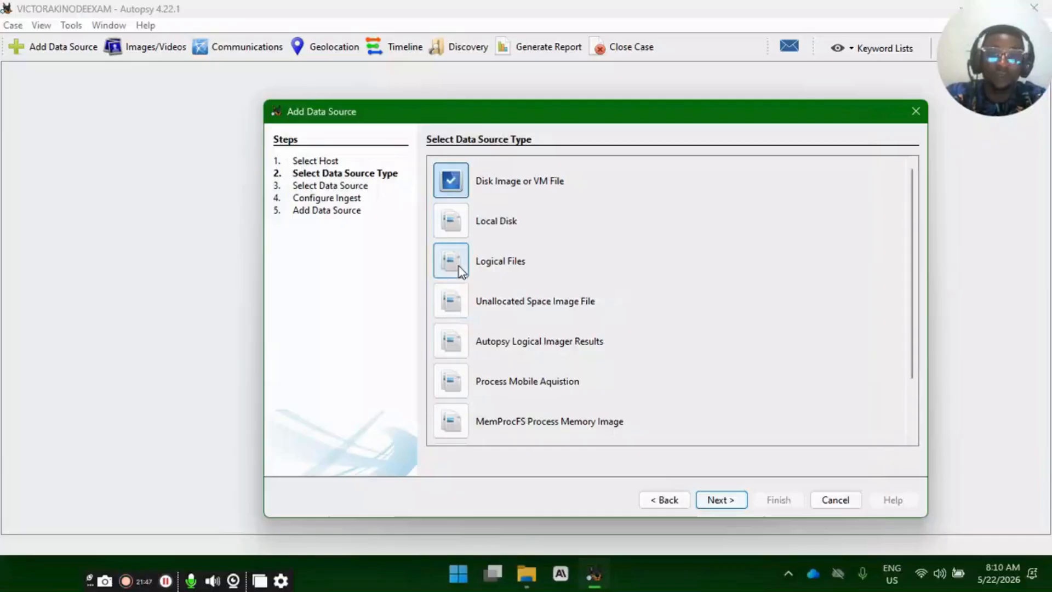
# - Switch to File Explorer and examine the local and USB drives under This PC
pyautogui.click(526, 574)
pyautogui.scroll(-3, 65, 429)
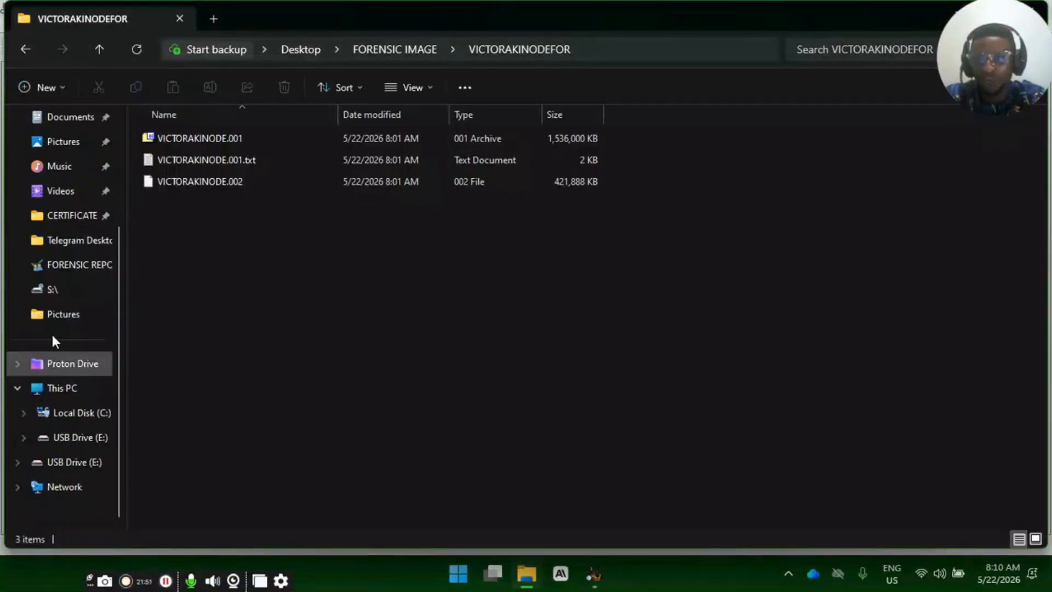
pyautogui.click(77, 399)
pyautogui.click(88, 416)
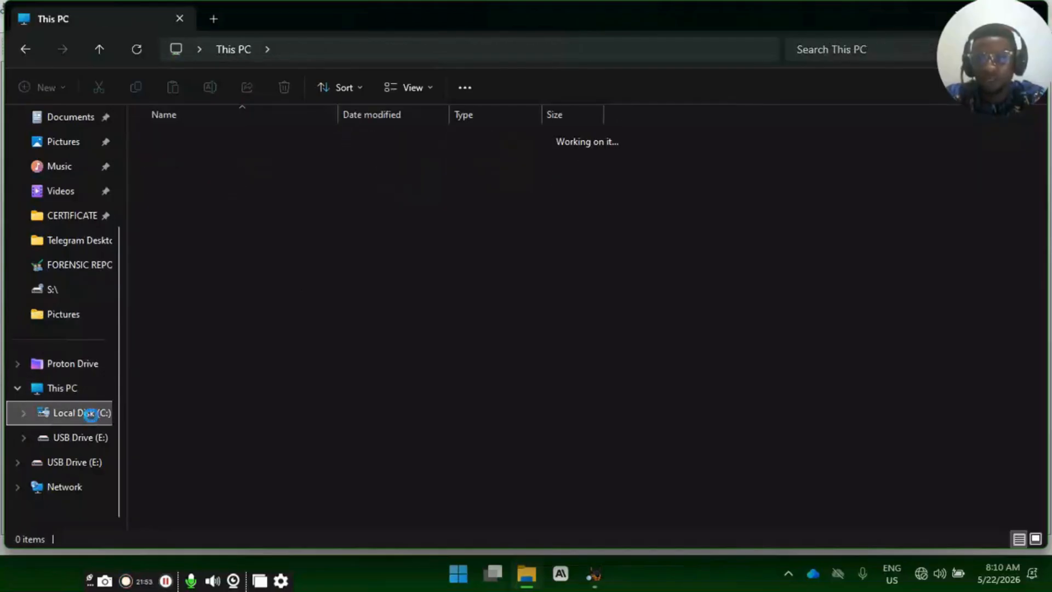
pyautogui.click(90, 399)
pyautogui.moveTo(344, 230); pyautogui.dragTo(652, 180)
pyautogui.click(607, 215)
pyautogui.moveTo(606, 215); pyautogui.dragTo(627, 156)
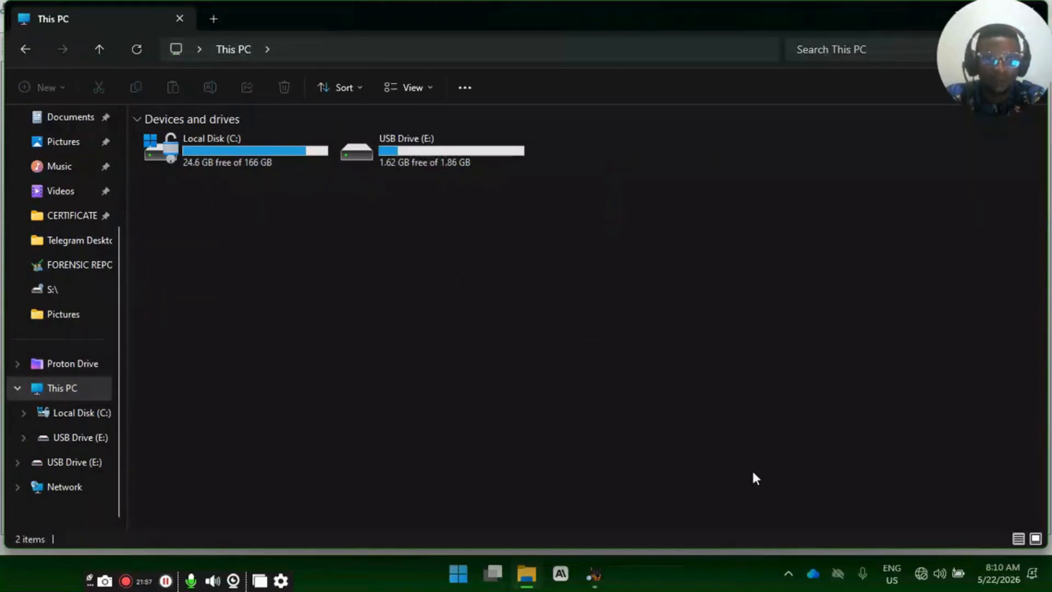
# - Return to Autopsy, review the data source types, and proceed with Disk Image or VM File to the data source selection
pyautogui.click(580, 580)
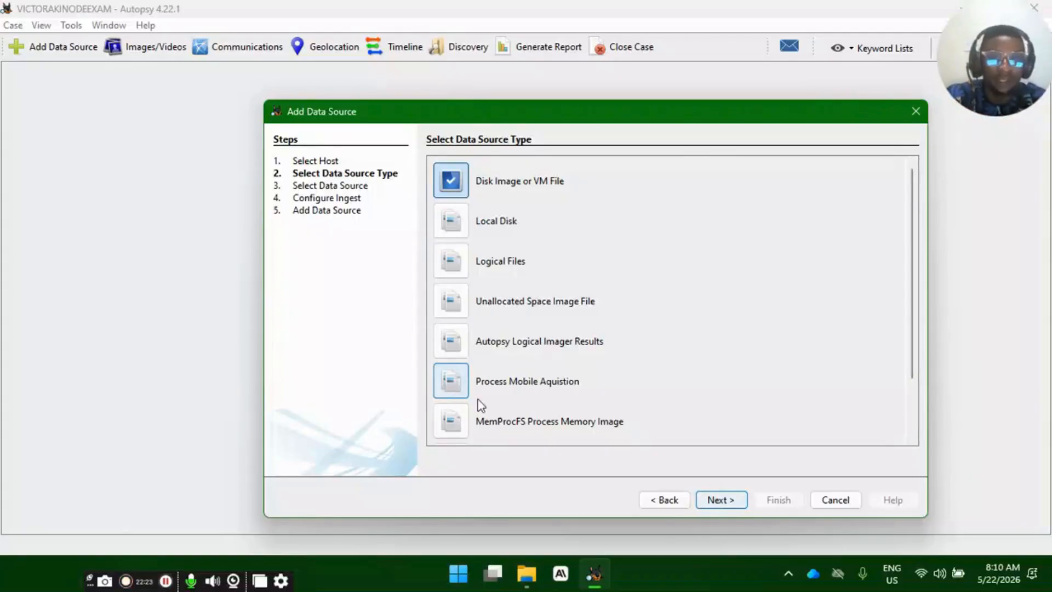
pyautogui.moveTo(914, 348); pyautogui.dragTo(922, 413)
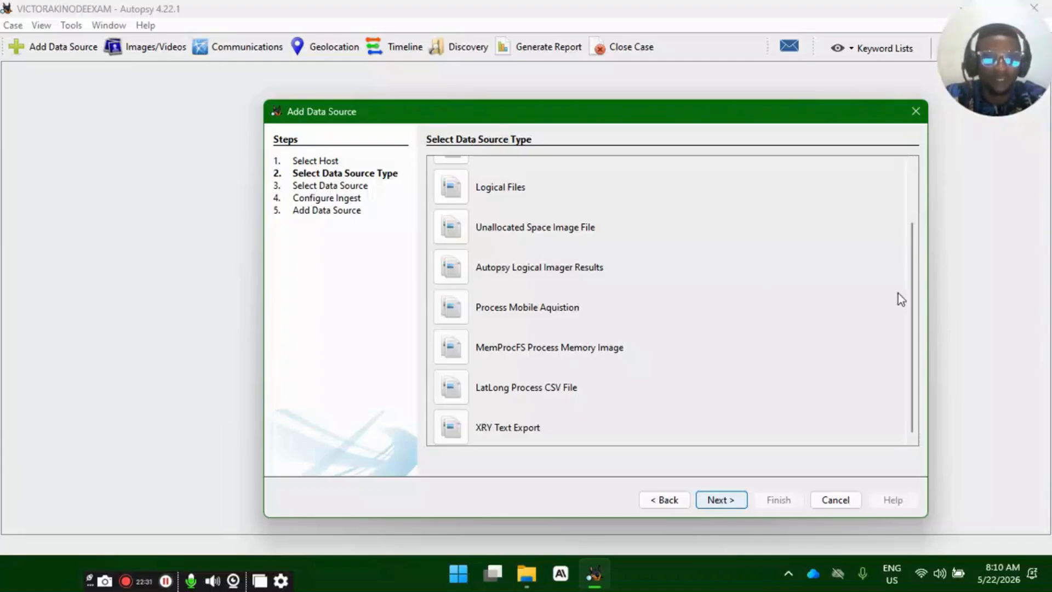
pyautogui.scroll(3, 913, 289)
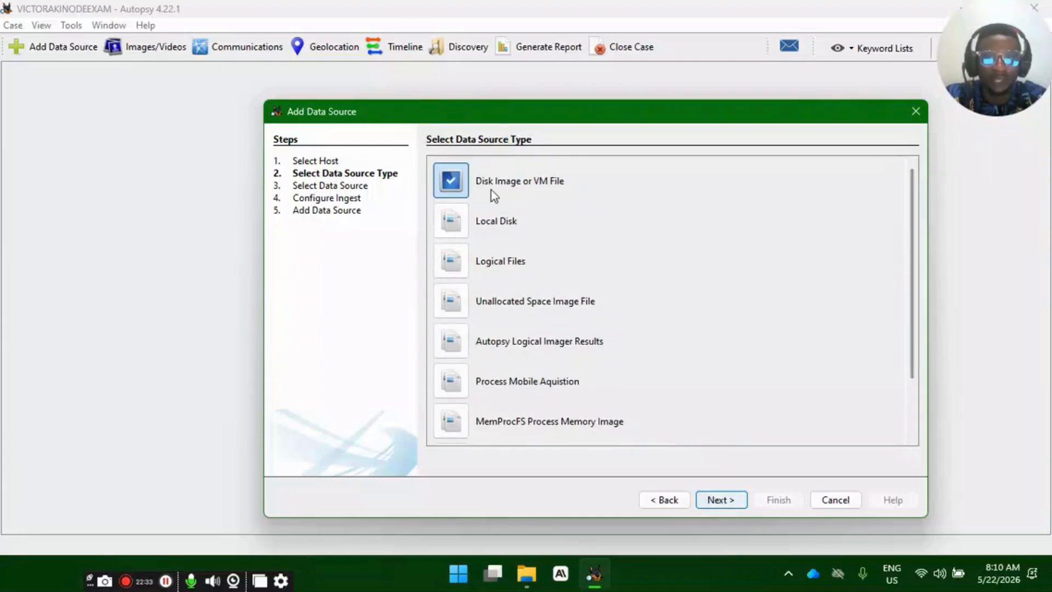
pyautogui.click(723, 501)
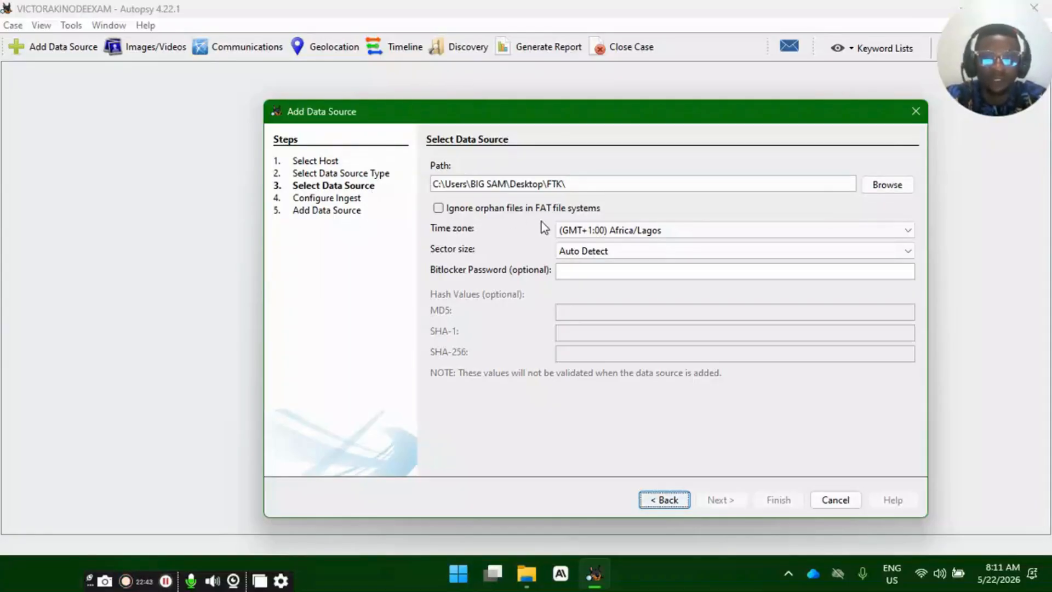
# - Choose the .001 raw image from the case's subfolder in the Desktop's FORENSIC IMAGE folder as the data source
pyautogui.click(888, 189)
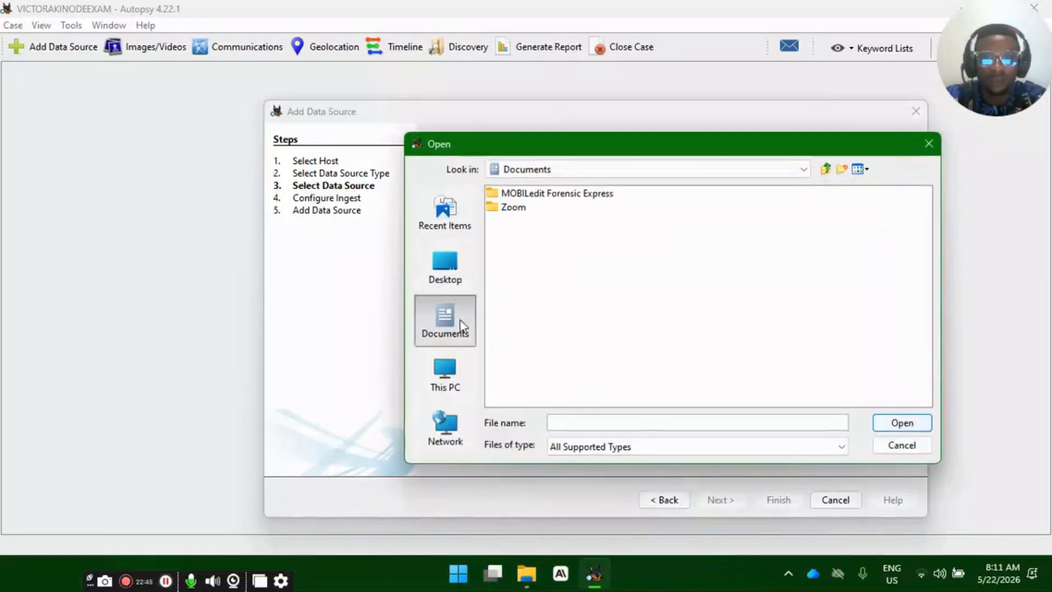
pyautogui.click(445, 280)
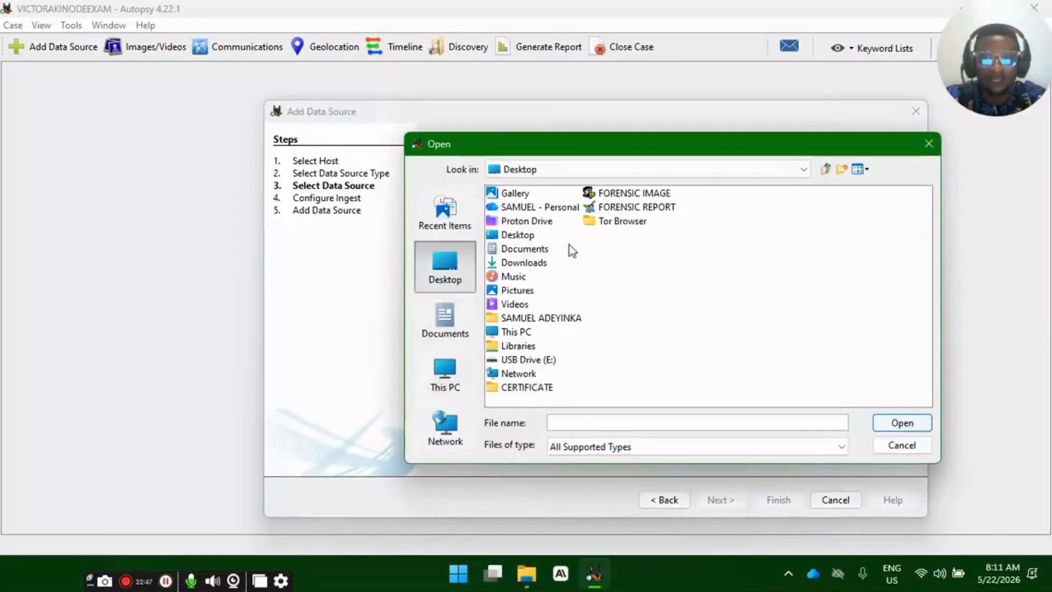
pyautogui.click(644, 193)
pyautogui.doubleClick(644, 193)
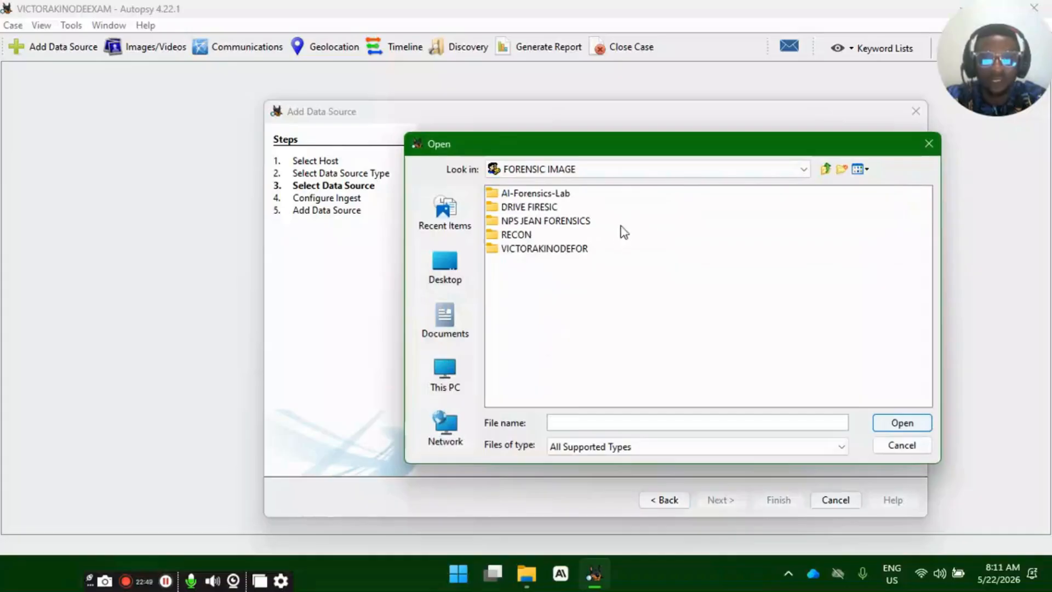
pyautogui.doubleClick(556, 248)
pyautogui.click(554, 195)
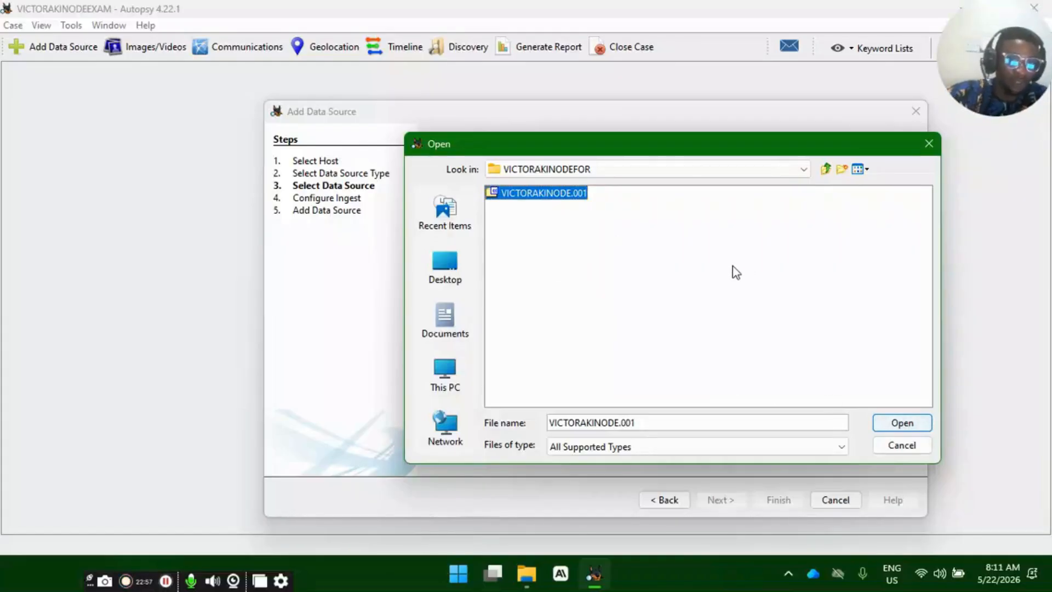
pyautogui.click(900, 423)
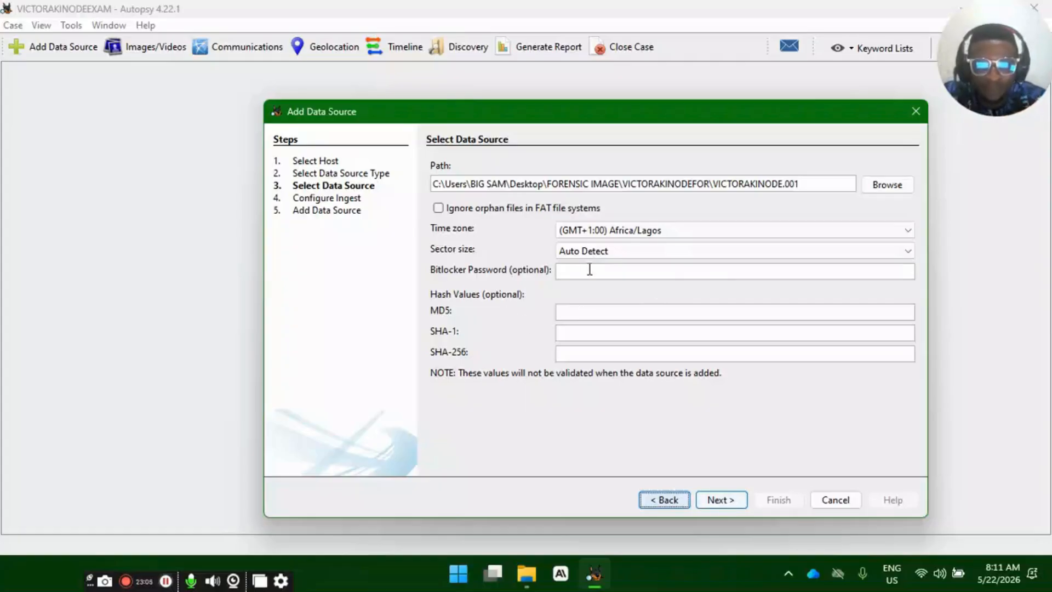
# - Review the optional MD5, SHA-1 and SHA-256 hash fields, leave them blank, and proceed to the ingest configuration
pyautogui.click(590, 315)
pyautogui.click(592, 333)
pyautogui.click(591, 351)
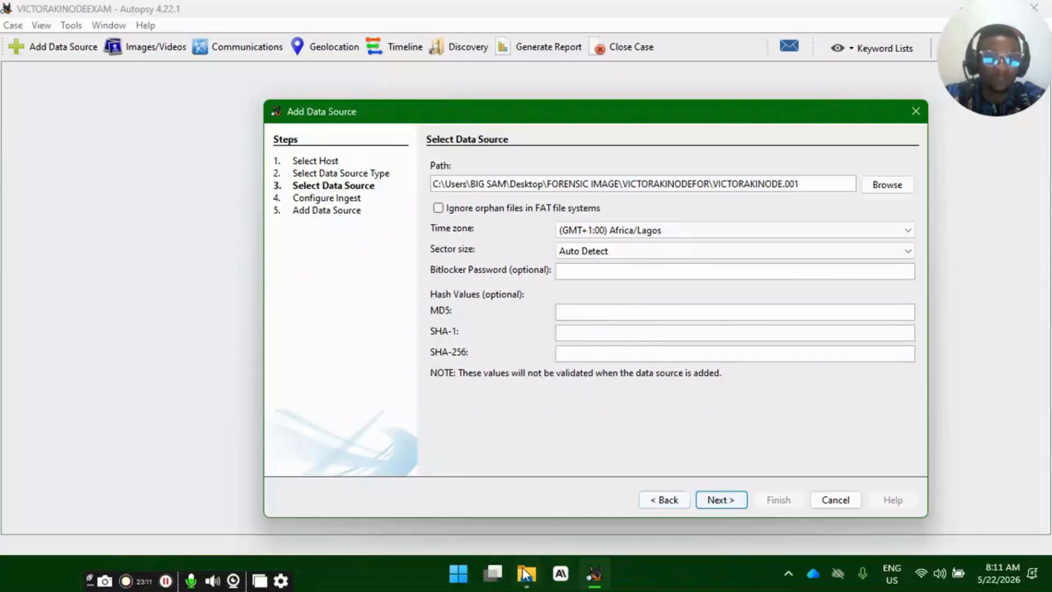
pyautogui.click(614, 307)
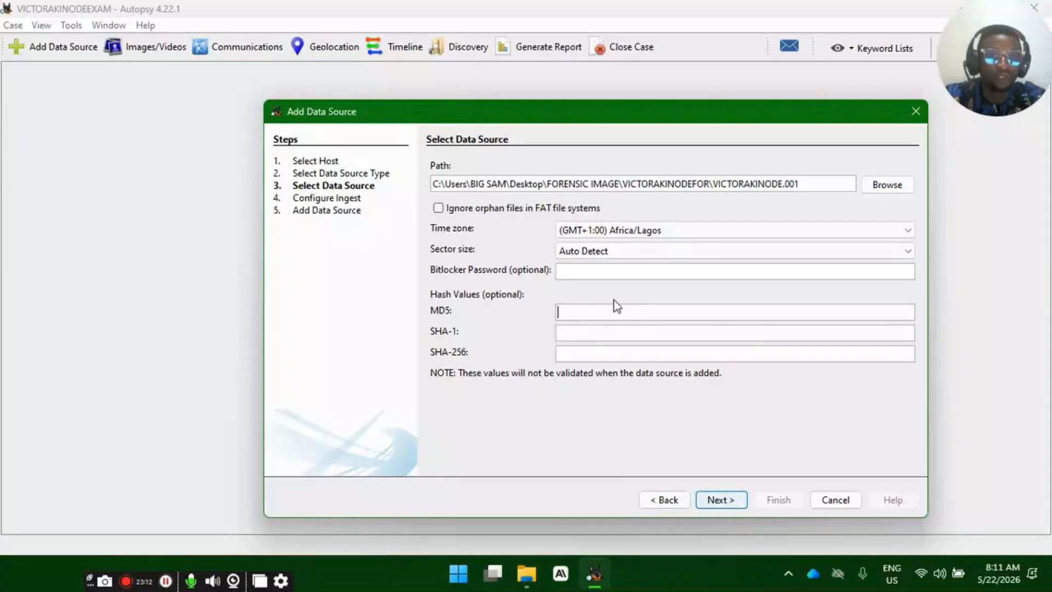
pyautogui.click(611, 328)
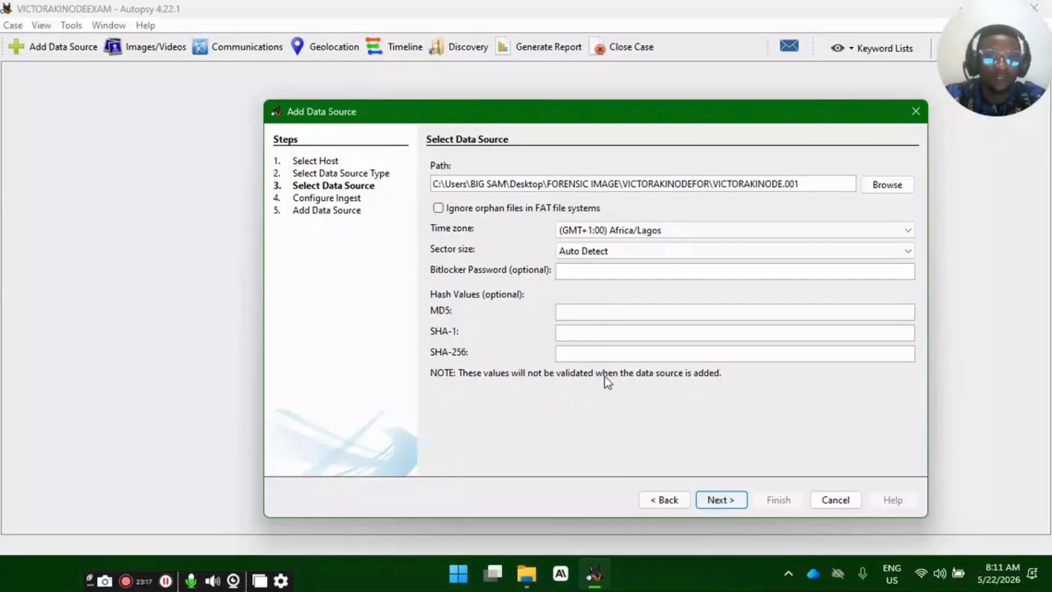
pyautogui.click(589, 310)
pyautogui.click(580, 331)
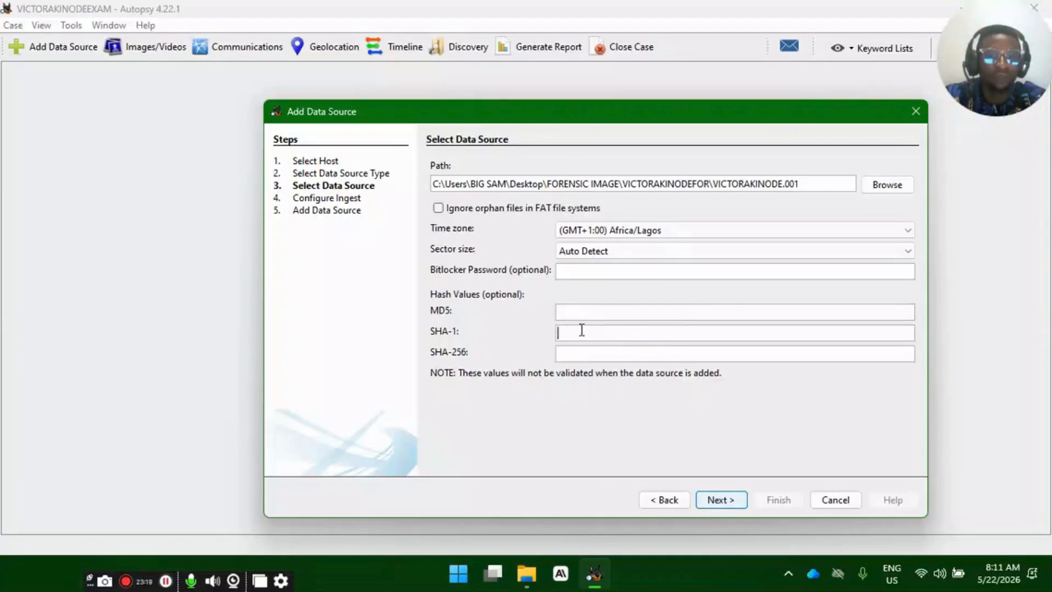
pyautogui.click(592, 352)
pyautogui.click(595, 315)
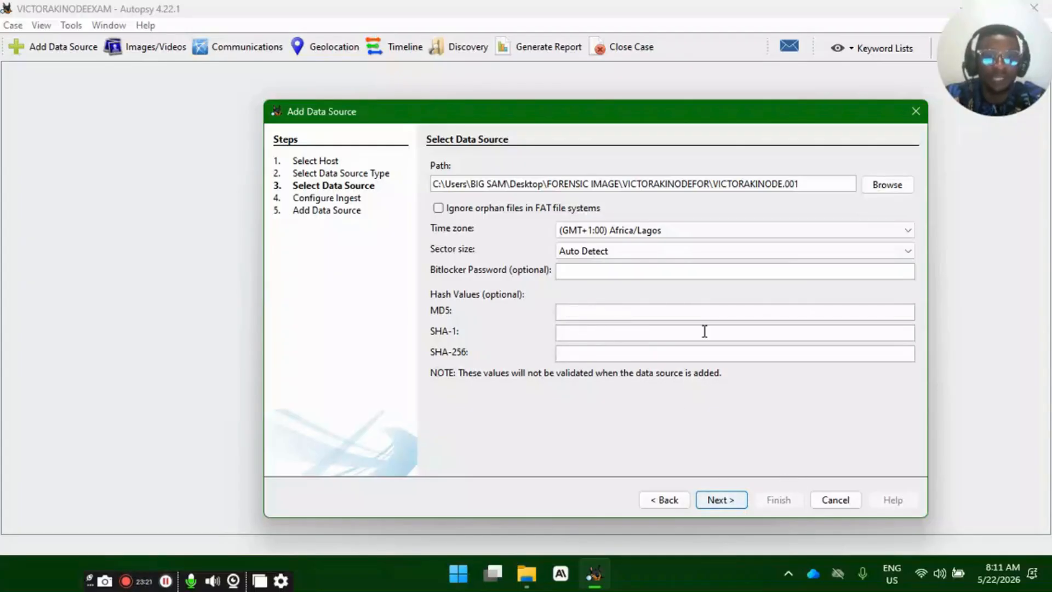
pyautogui.click(718, 501)
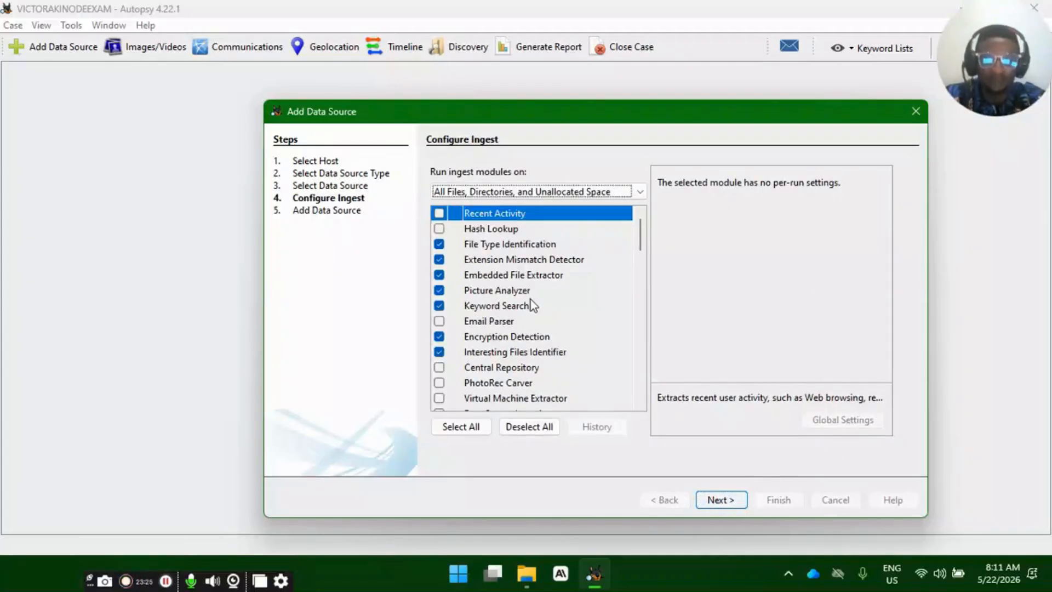
# - Enable the Recent Activity ingest module and disable File Type Identification and Extension Mismatch Detector
pyautogui.moveTo(530, 300)
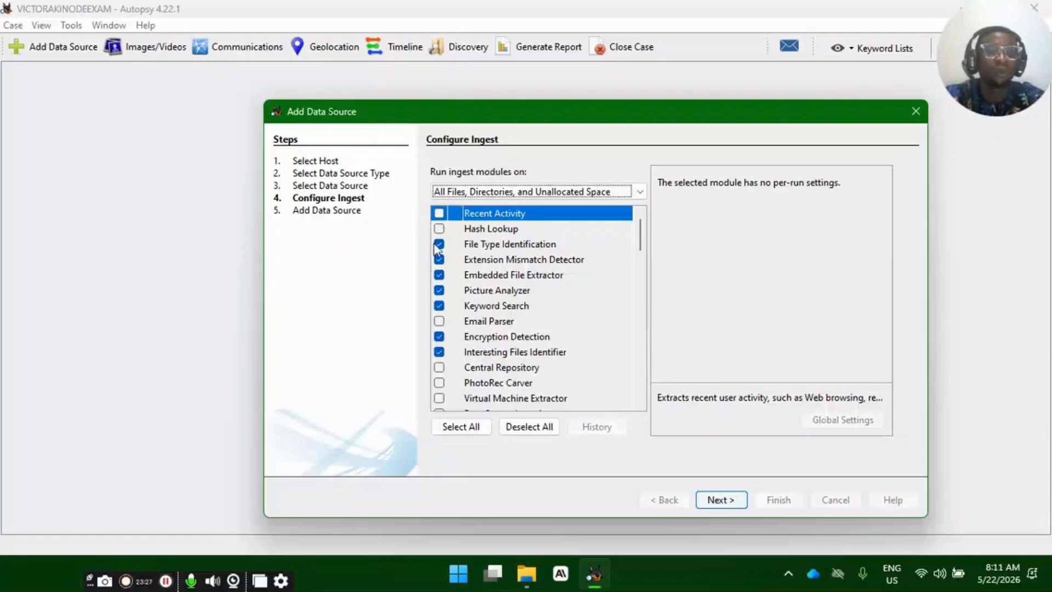
pyautogui.click(439, 214)
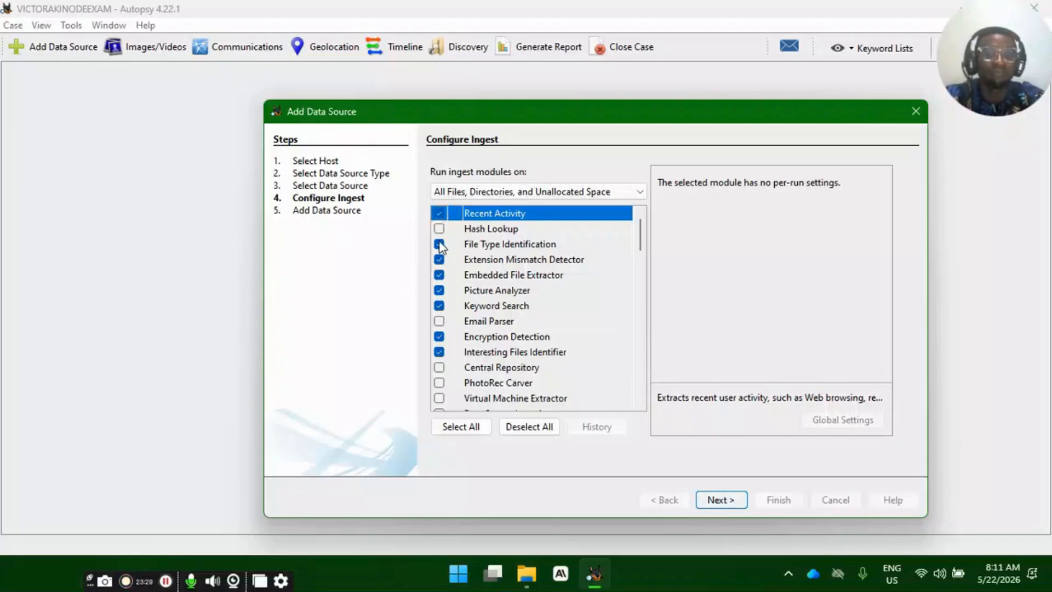
pyautogui.click(440, 248)
pyautogui.click(441, 259)
# - Examine the full list of available ingest modules and the description of DJI_Phantom_Drone
pyautogui.scroll(-10, 455, 290)
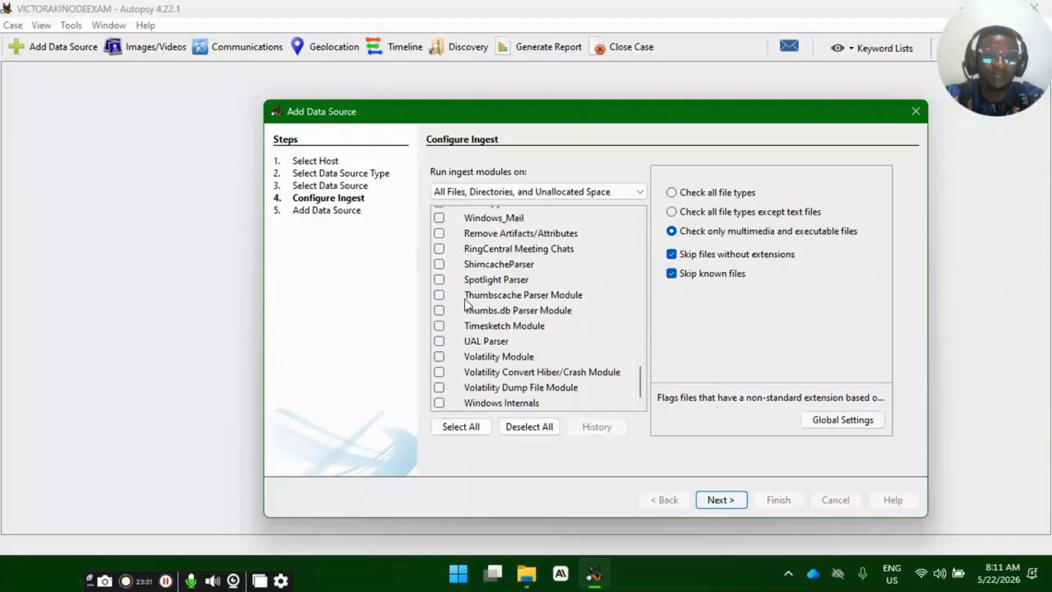
pyautogui.scroll(10, 466, 304)
pyautogui.scroll(-10, 481, 317)
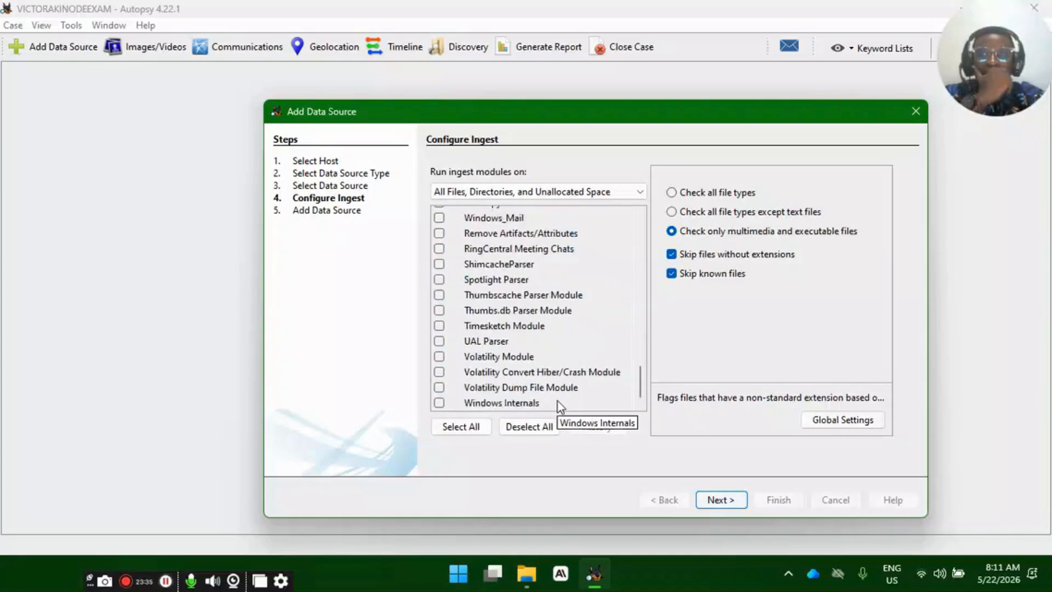
pyautogui.scroll(10, 540, 389)
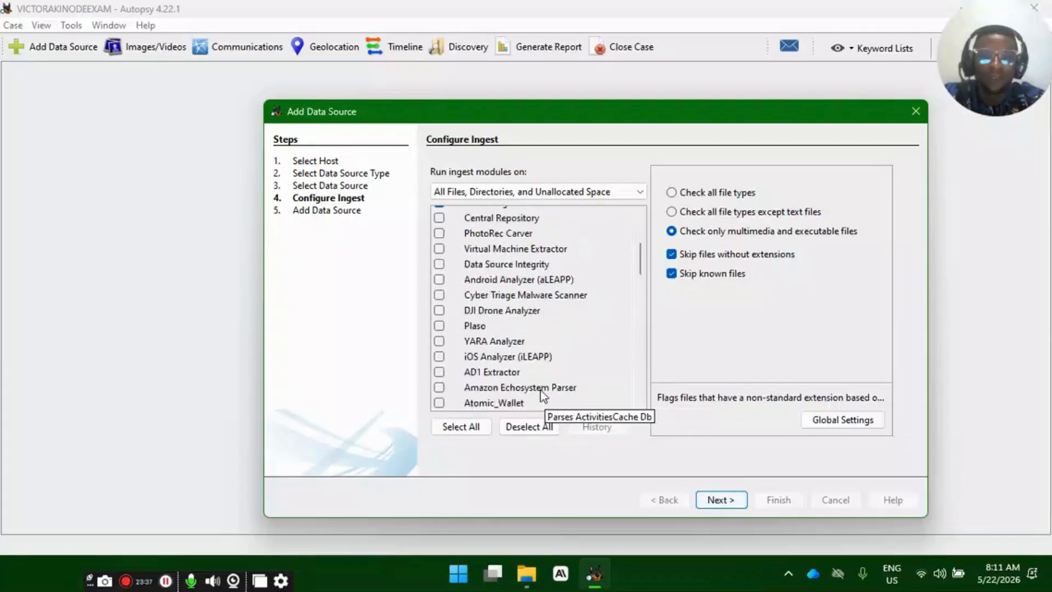
pyautogui.scroll(-10, 531, 284)
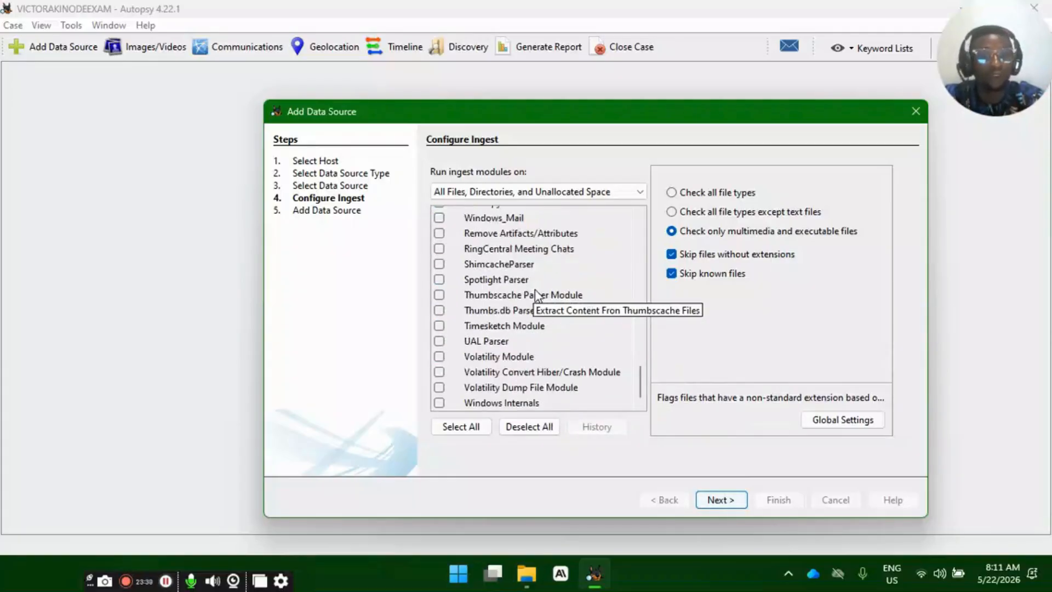
pyautogui.scroll(10, 534, 287)
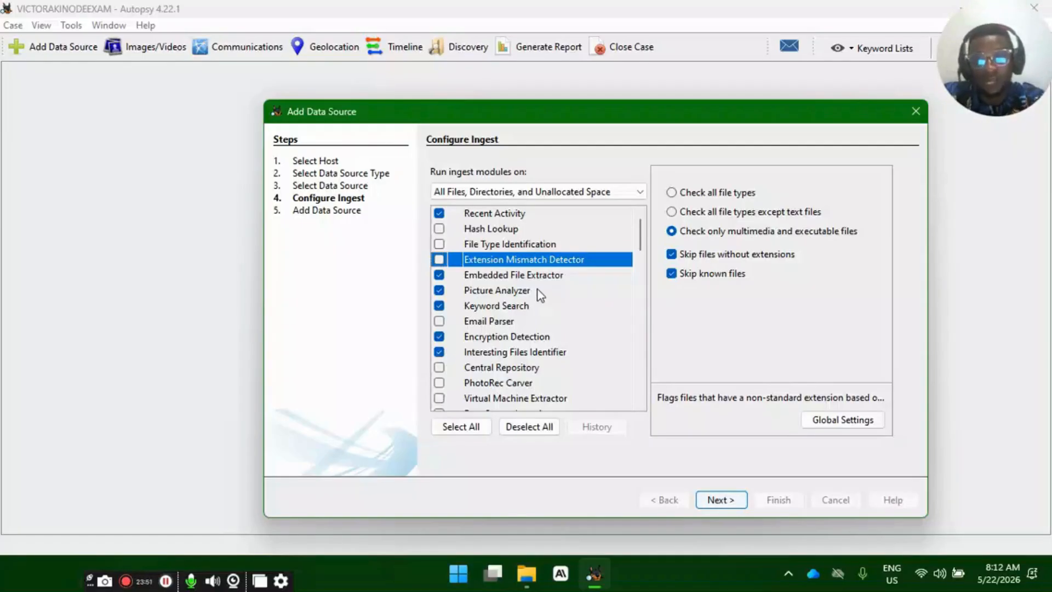
pyautogui.scroll(-20, 515, 350)
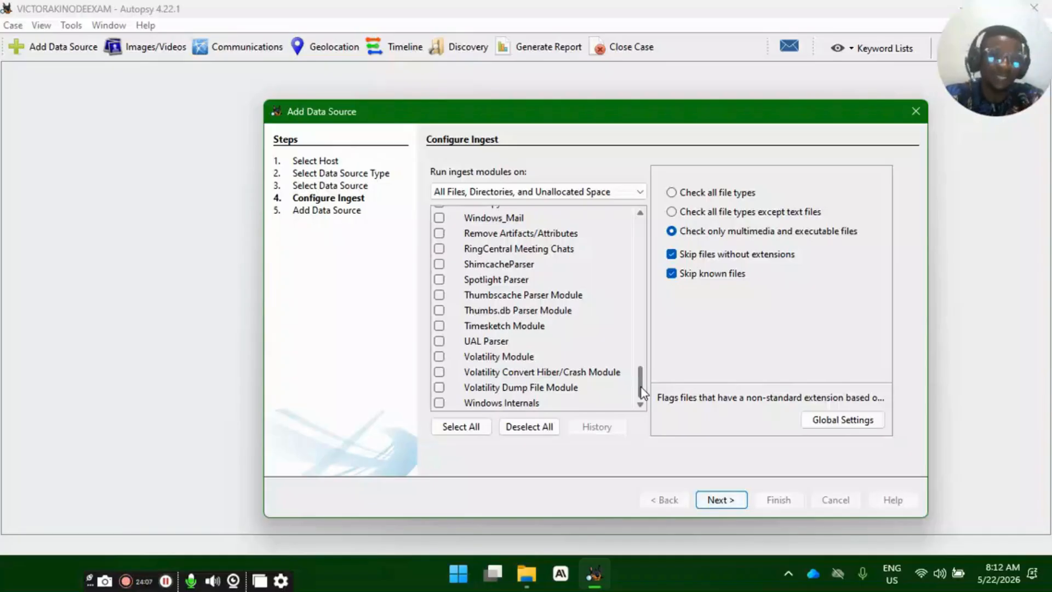
pyautogui.moveTo(641, 387); pyautogui.dragTo(639, 281)
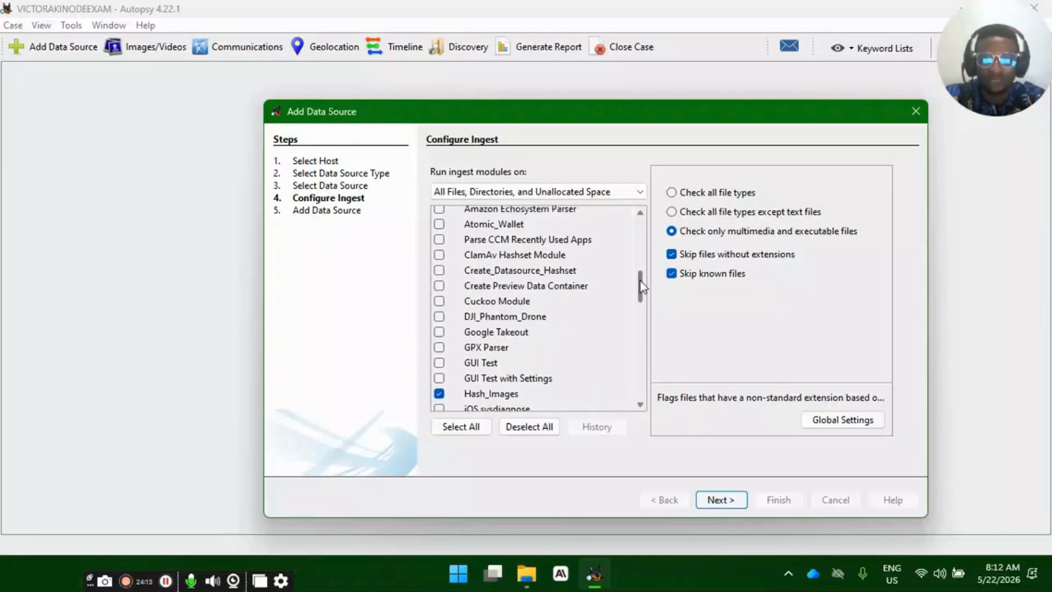
pyautogui.click(495, 322)
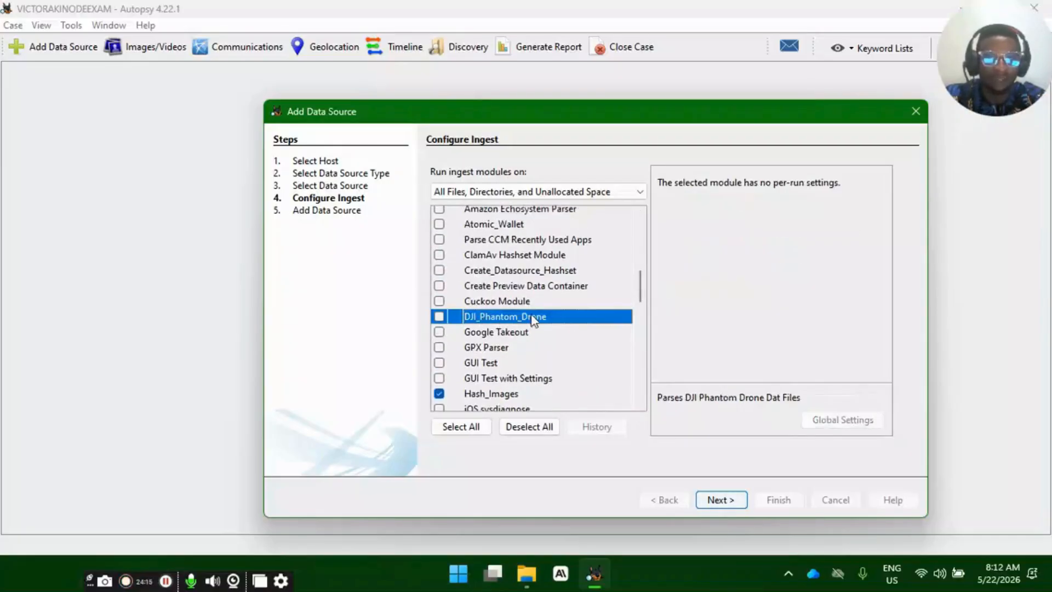
# - Disable the Encryption Detection ingest module and proceed to add the data source and start its analysis
pyautogui.moveTo(639, 295); pyautogui.dragTo(641, 244)
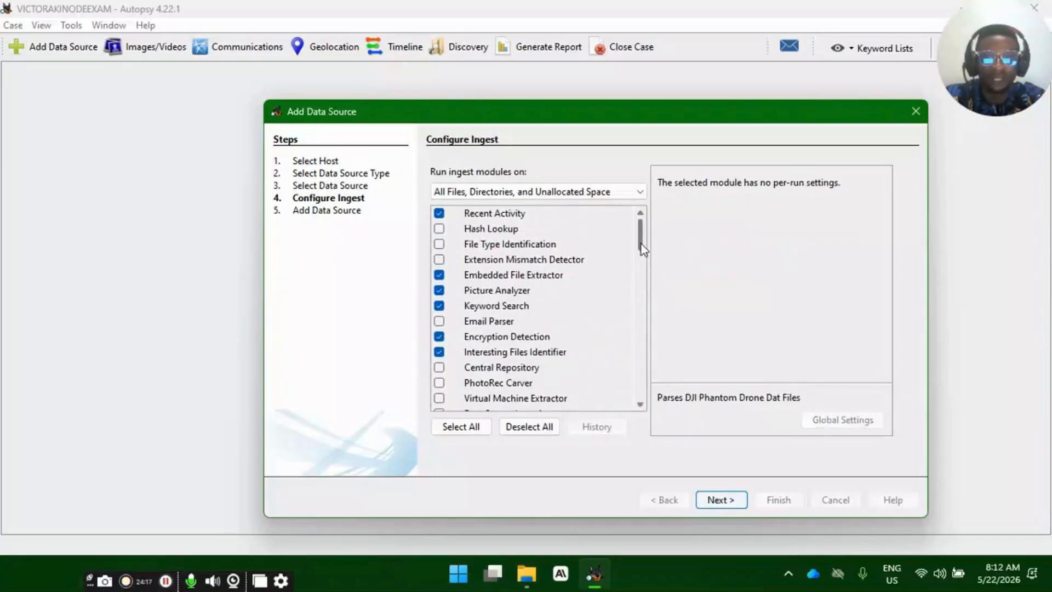
pyautogui.click(439, 336)
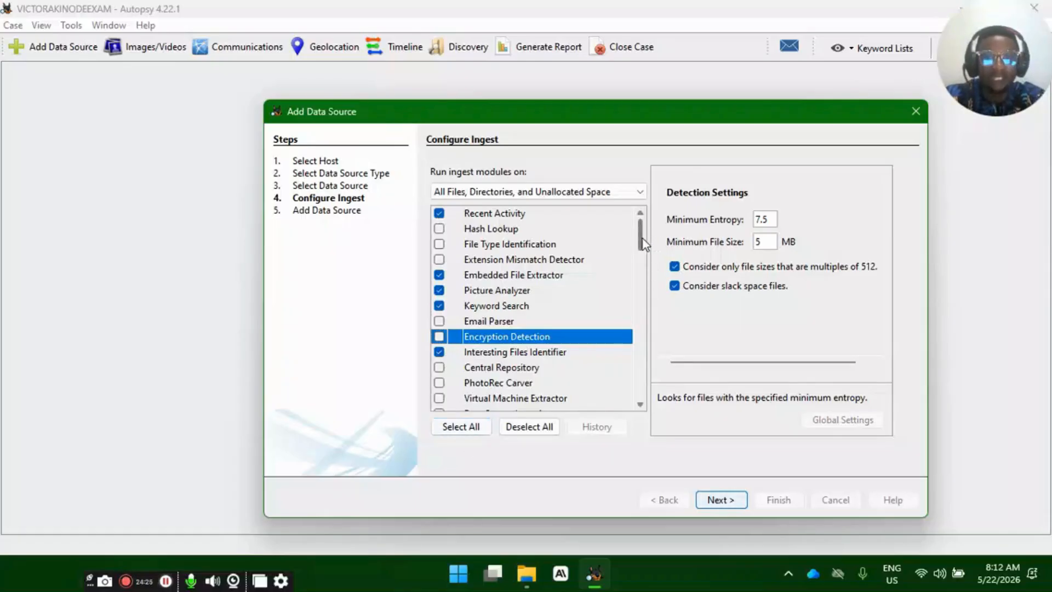
pyautogui.moveTo(642, 239)
pyautogui.mouseDown()
pyautogui.moveTo(645, 390)
pyautogui.moveTo(651, 238)
pyautogui.mouseUp()
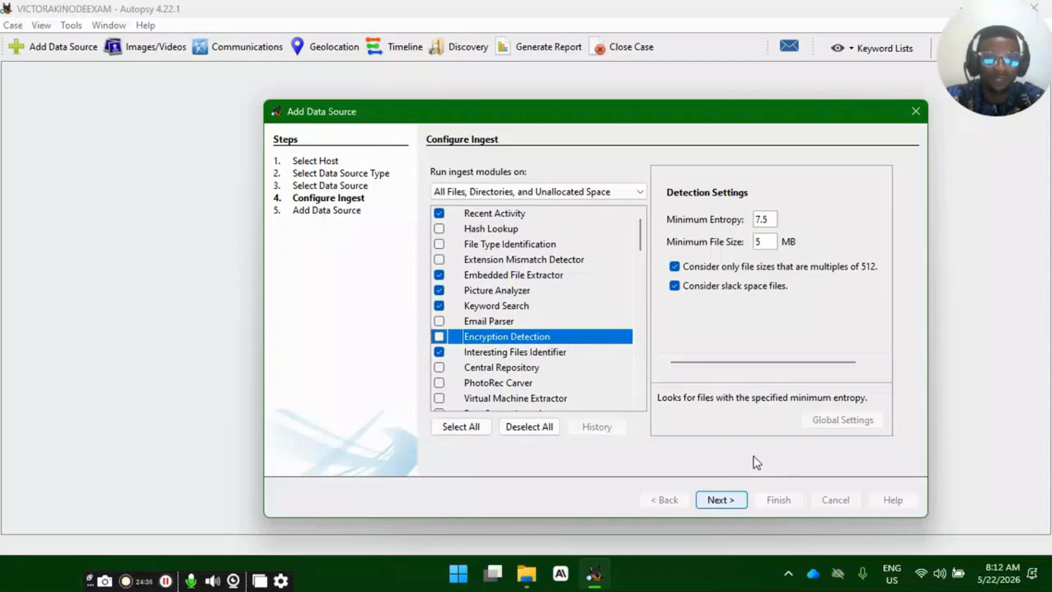
pyautogui.click(722, 499)
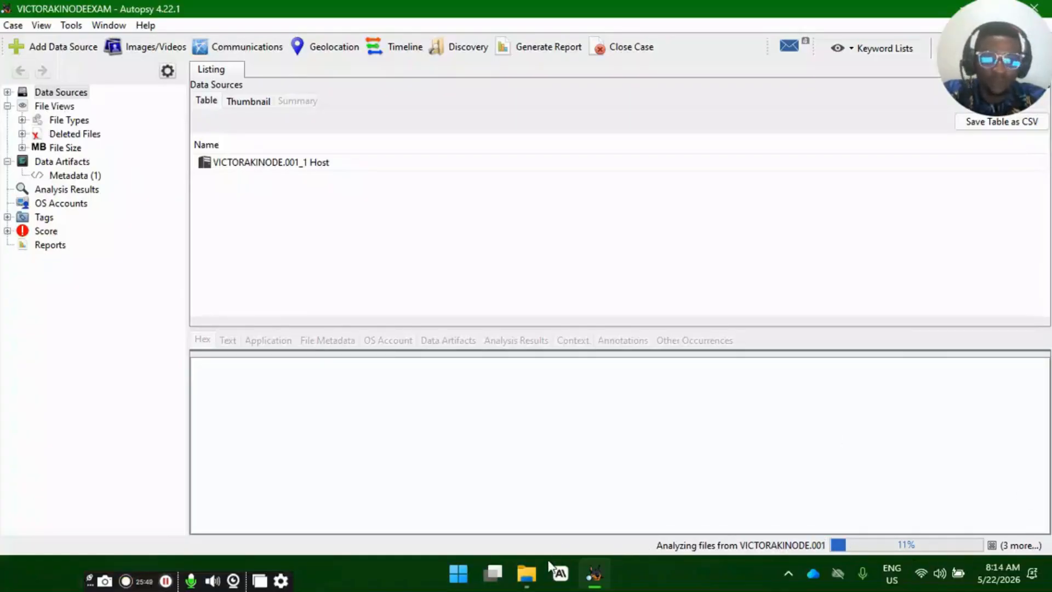
# - Switch to the File Explorer window showing This PC, move it aside, and close it to return to Autopsy
pyautogui.click(526, 573)
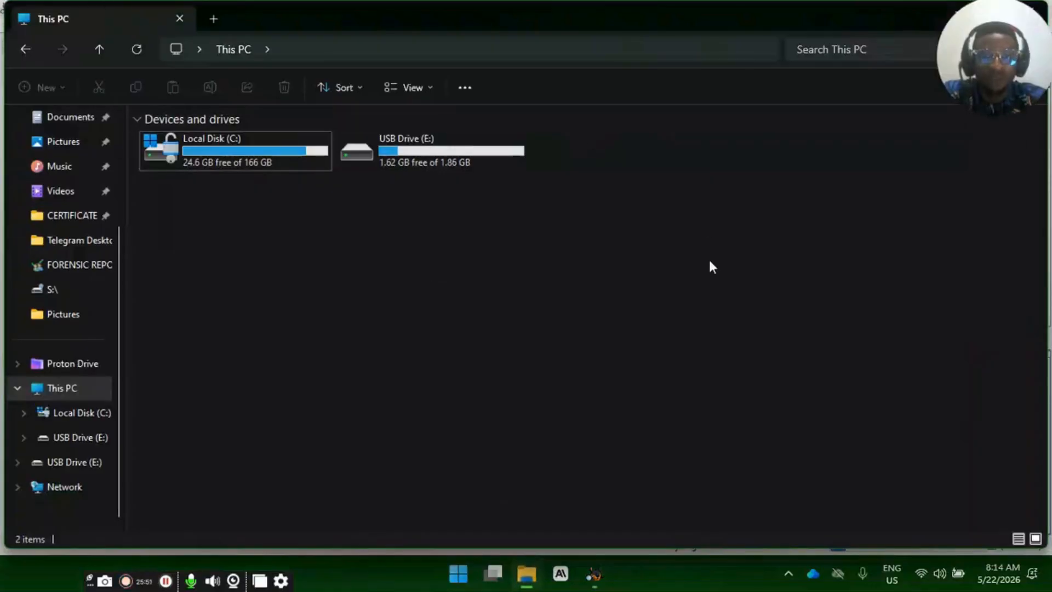
pyautogui.moveTo(709, 261); pyautogui.dragTo(583, 350)
pyautogui.moveTo(821, 183); pyautogui.dragTo(697, 268)
pyautogui.moveTo(706, 24)
pyautogui.mouseDown()
pyautogui.moveTo(673, 77)
pyautogui.moveTo(544, 131)
pyautogui.moveTo(666, 130)
pyautogui.moveTo(473, 183)
pyautogui.mouseUp()
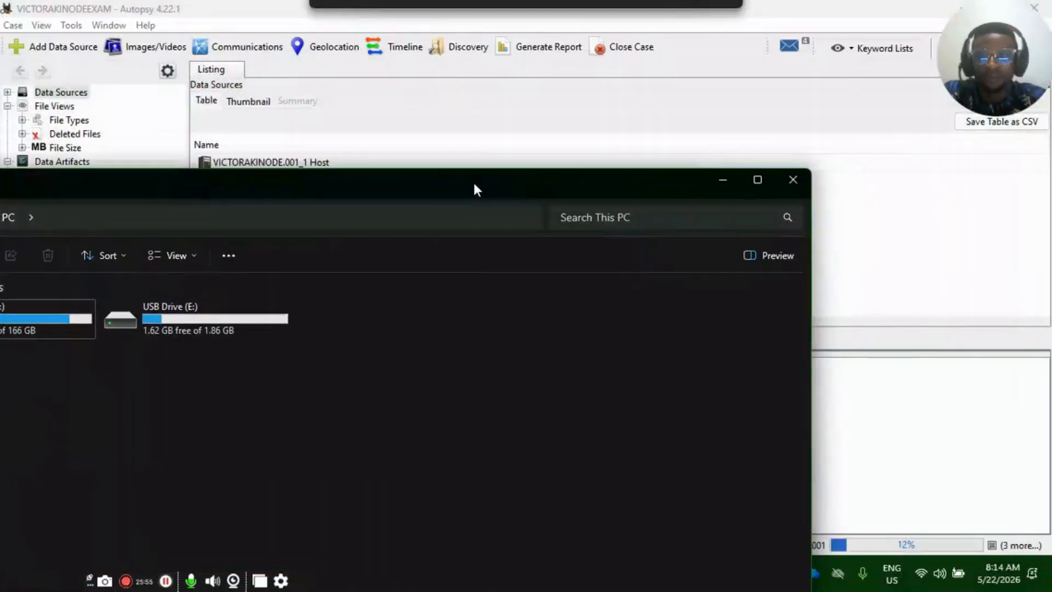
pyautogui.click(793, 183)
pyautogui.click(105, 307)
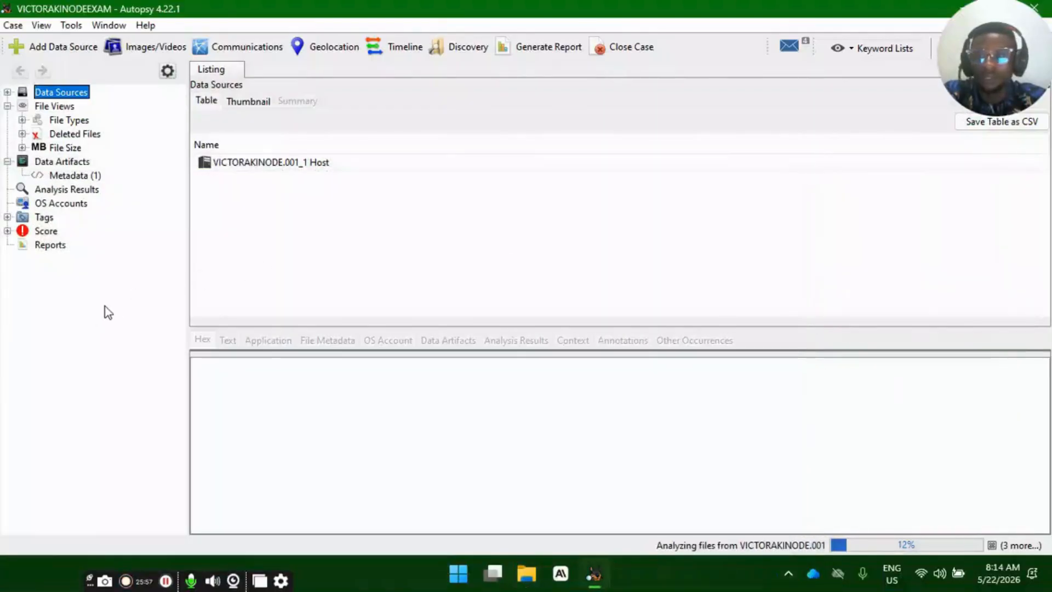
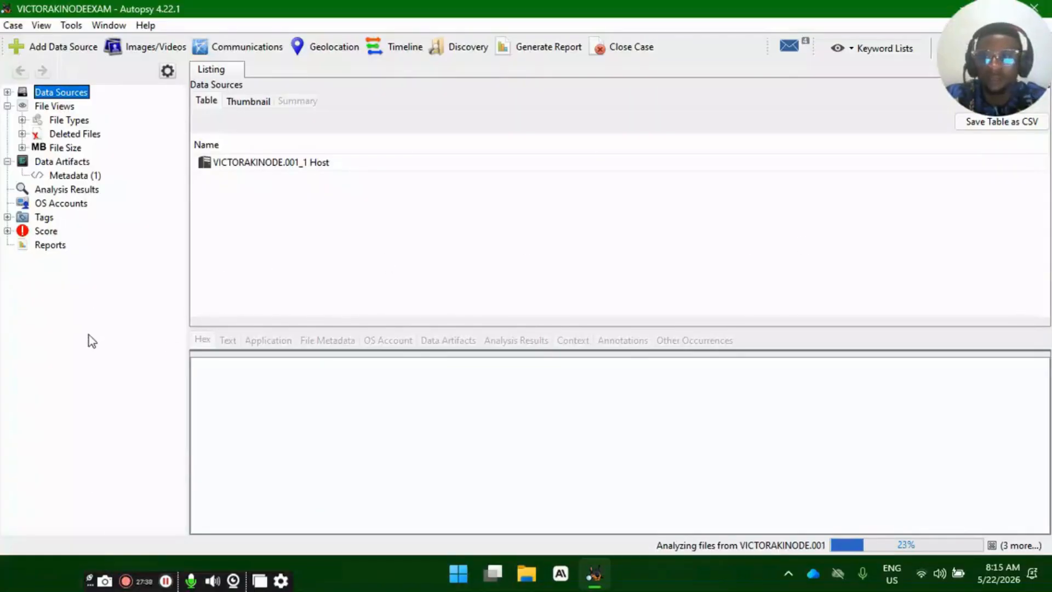
# - Expand the File Types, Deleted Files, File Size and Score categories in the case tree
pyautogui.click(22, 120)
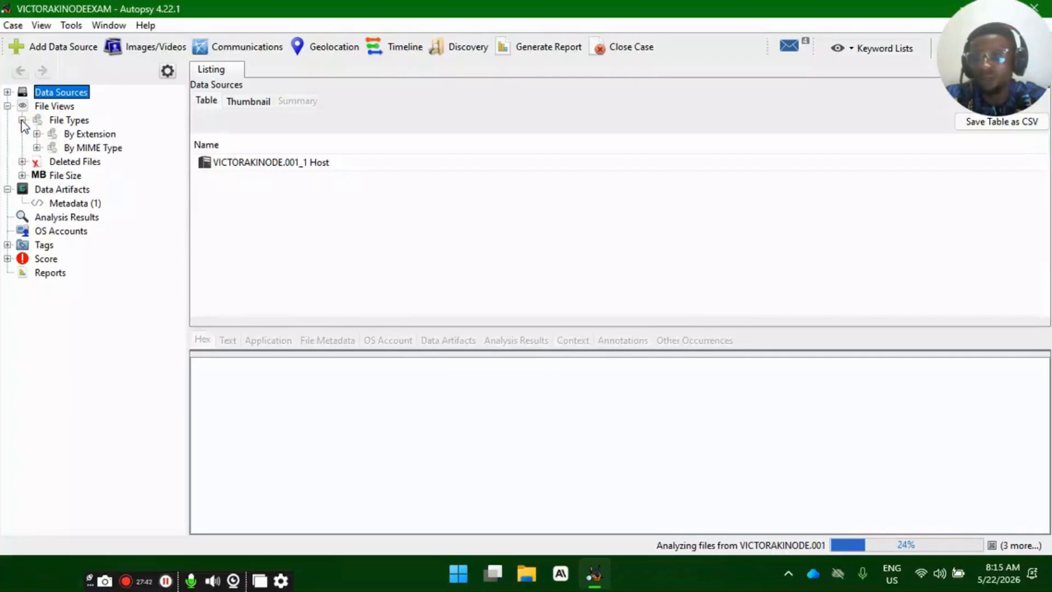
pyautogui.click(23, 162)
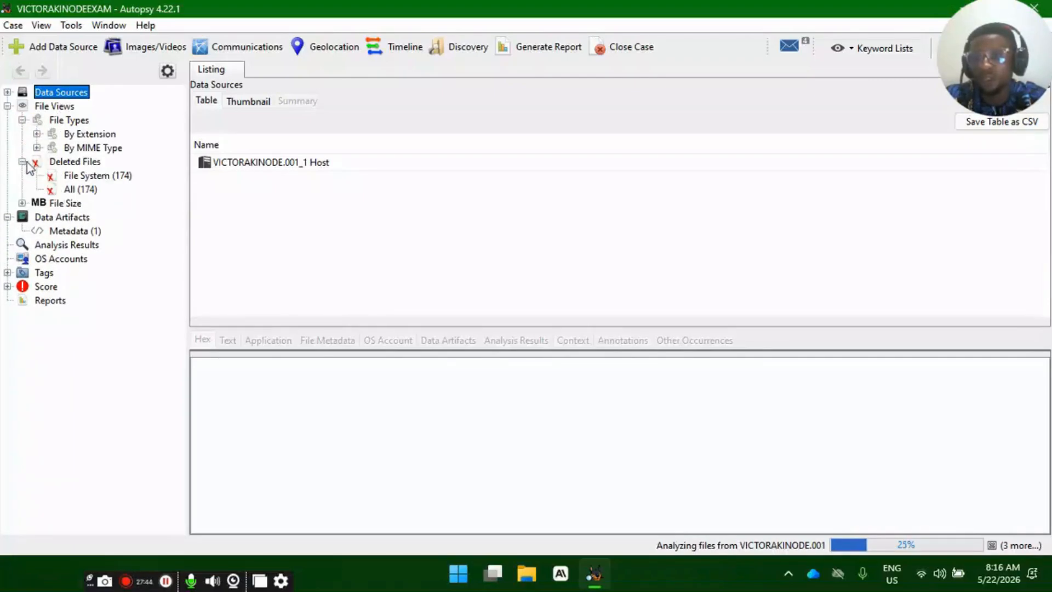
pyautogui.click(22, 203)
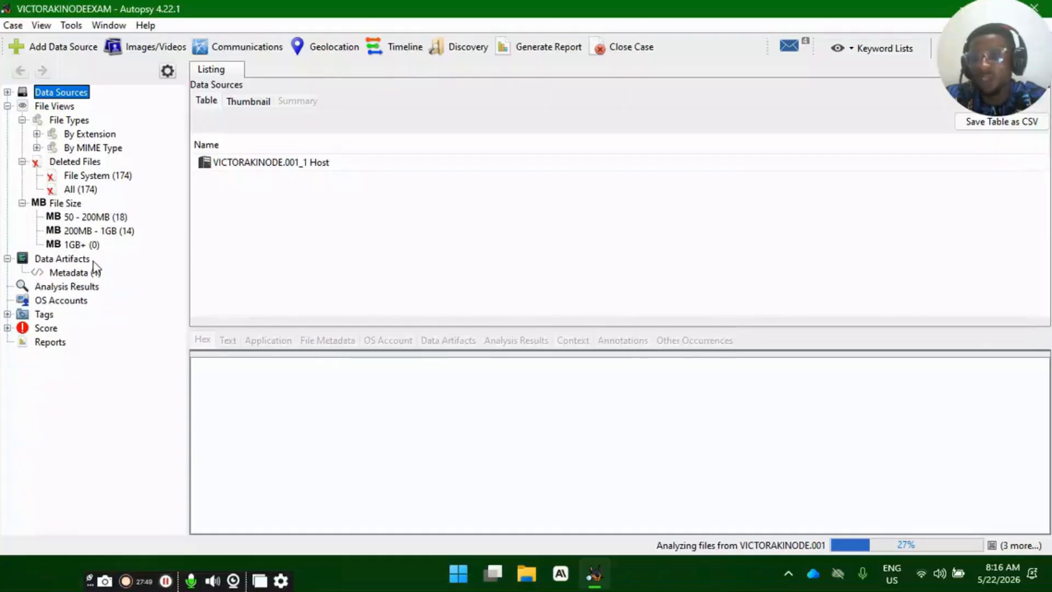
pyautogui.click(7, 327)
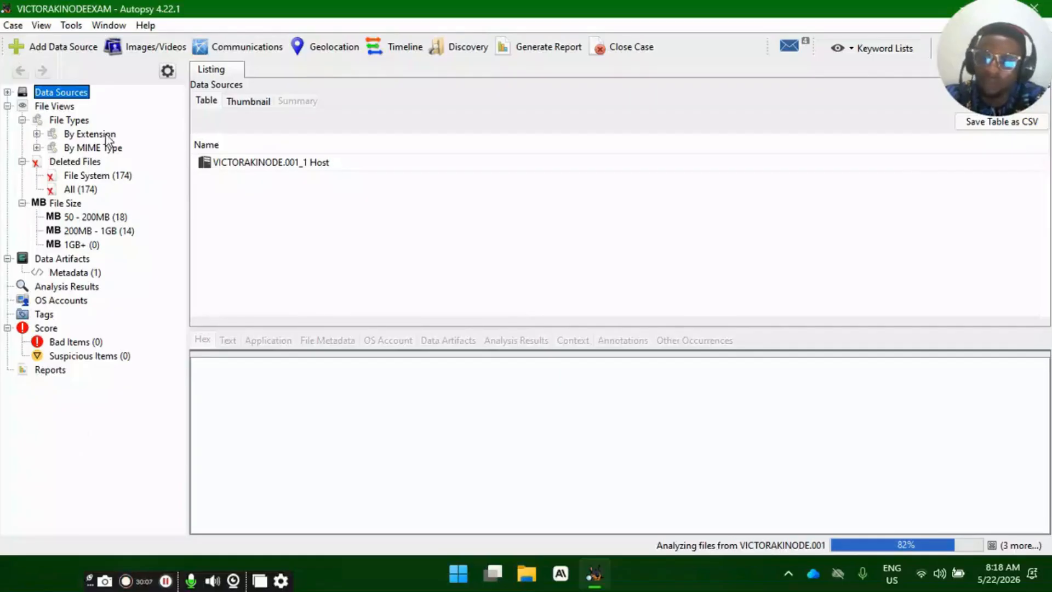
# - Open the Deleted Files category and examine the names and timestamps of the deleted files listed under File System
pyautogui.click(78, 163)
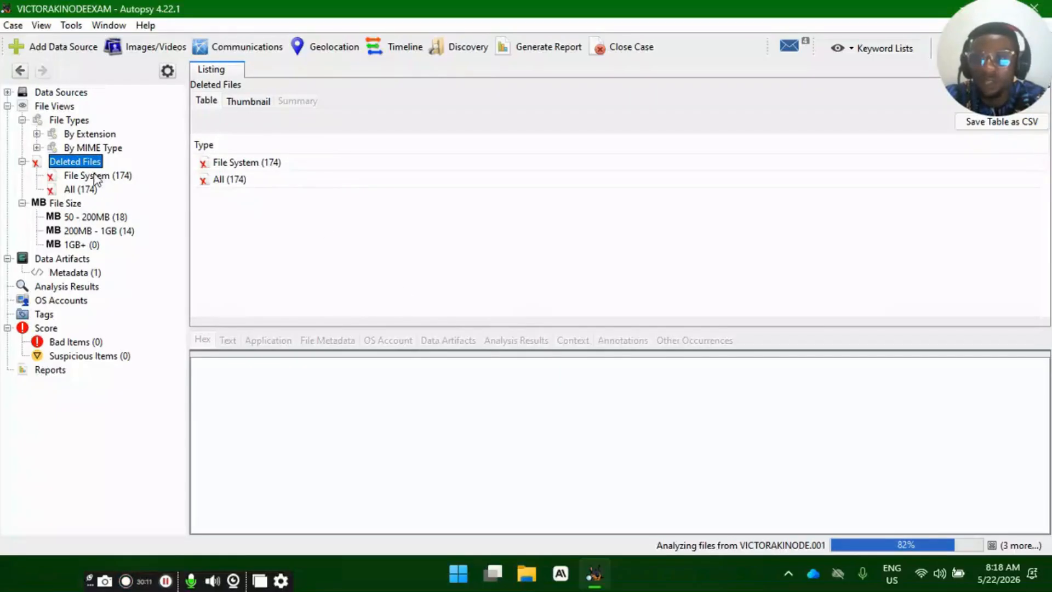
pyautogui.doubleClick(273, 163)
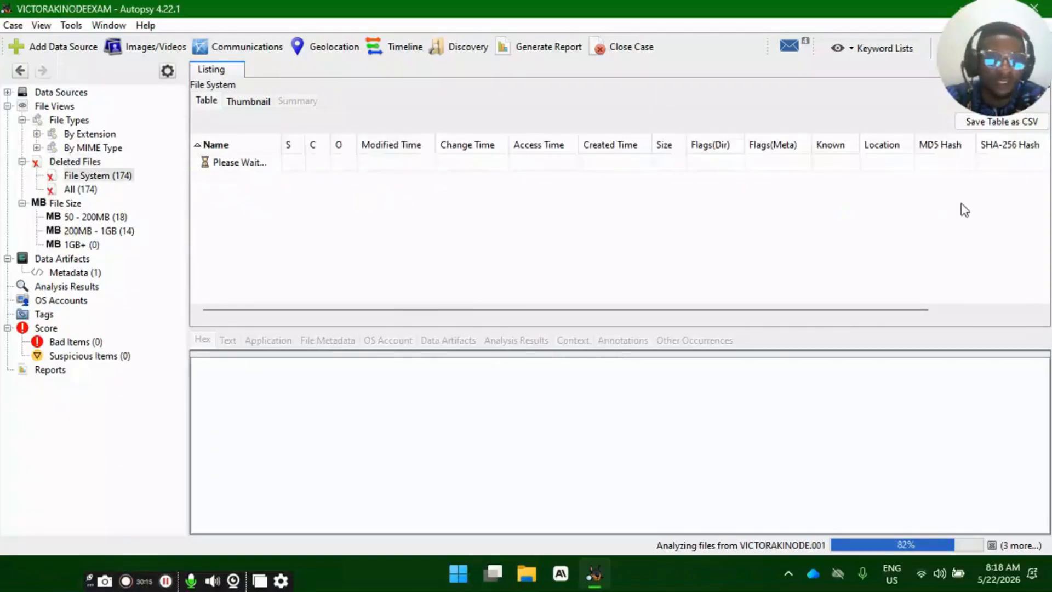
pyautogui.scroll(-3, 331, 238)
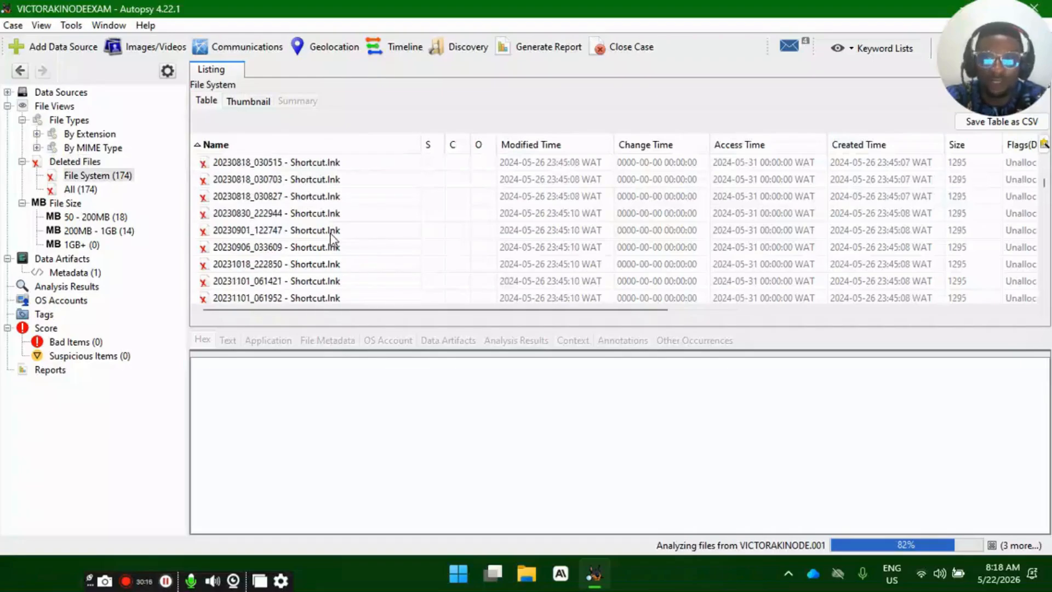
pyautogui.scroll(-20, 331, 240)
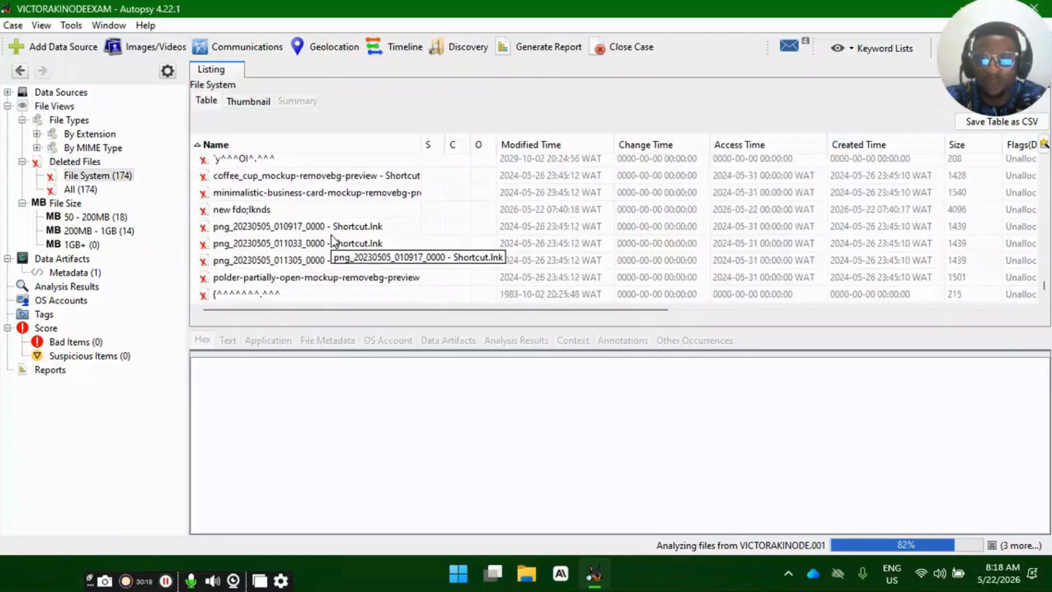
pyautogui.scroll(20, 295, 274)
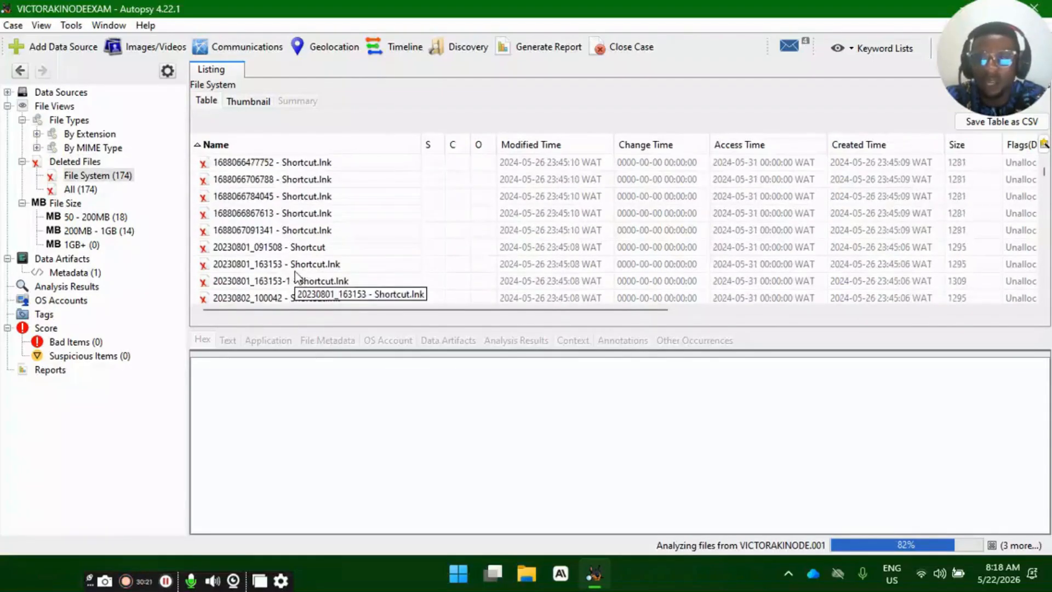
pyautogui.scroll(-20, 323, 249)
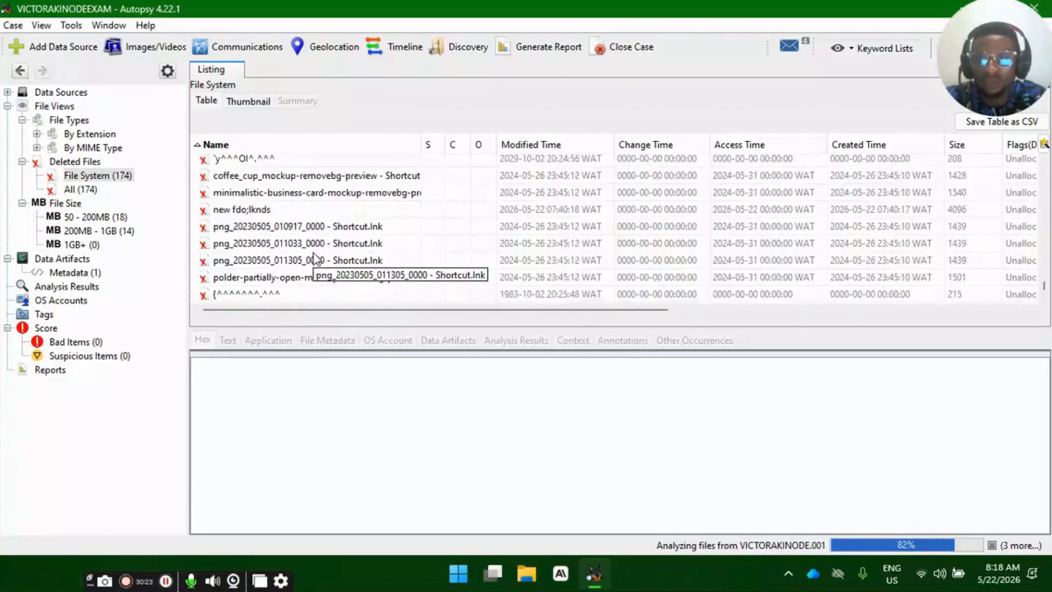
pyautogui.scroll(20, 314, 253)
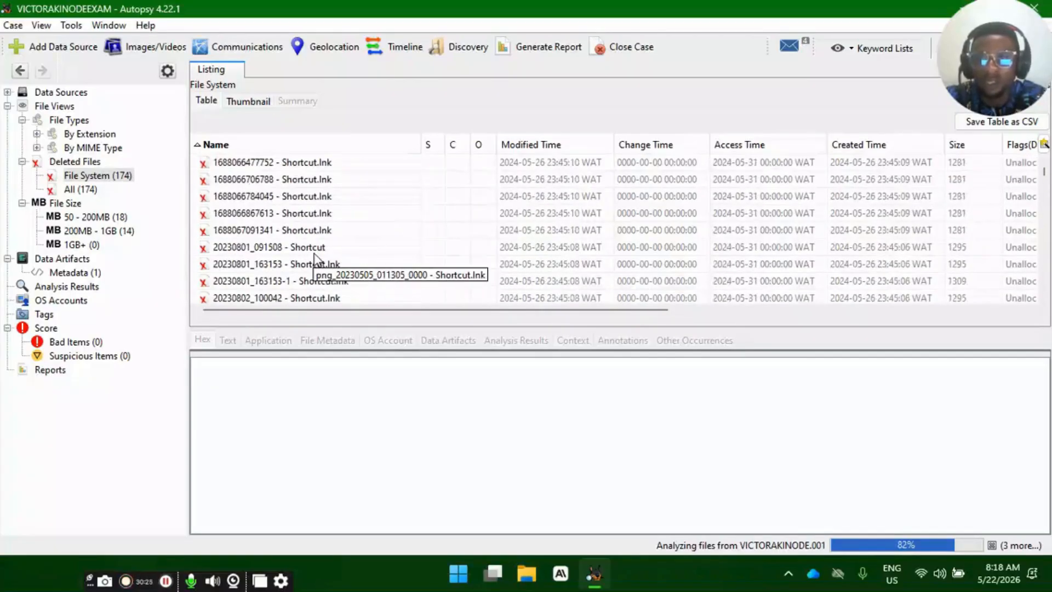
pyautogui.scroll(-20, 307, 244)
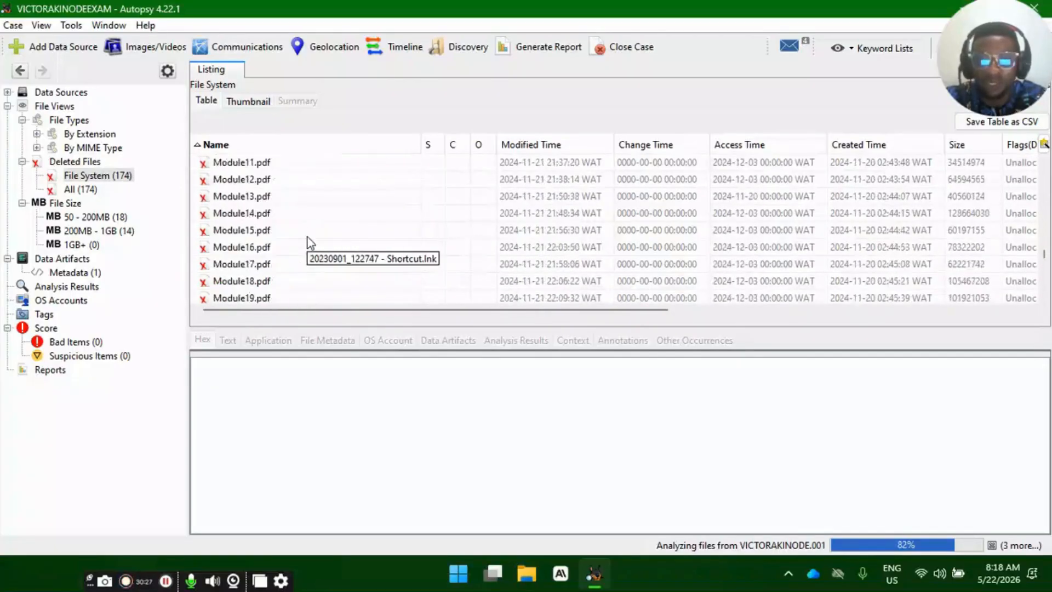
pyautogui.scroll(20, 312, 243)
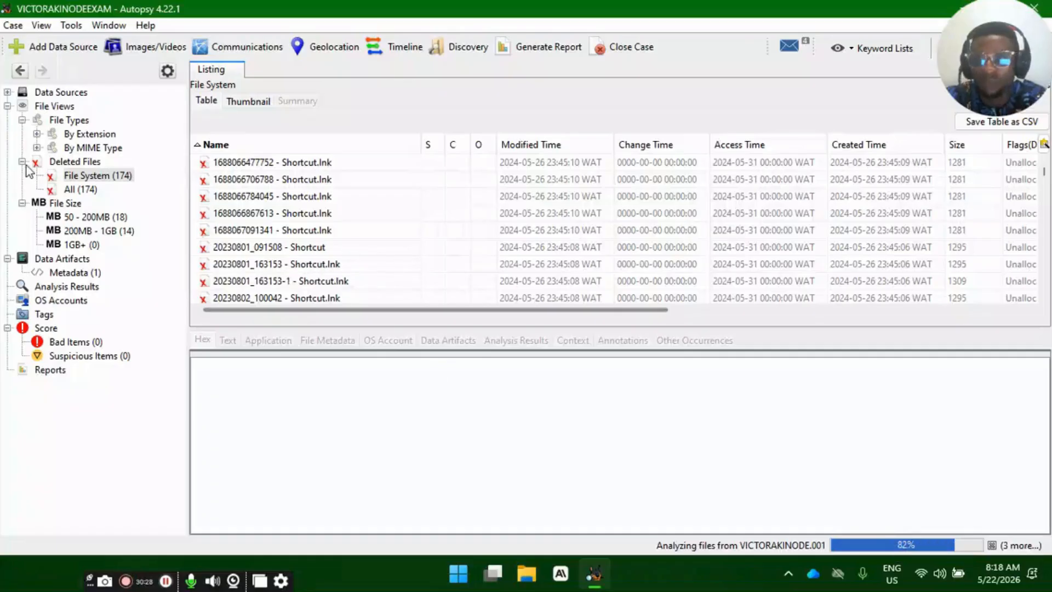
# - Browse the complete list of deleted files under the All subcategory
pyautogui.click(77, 189)
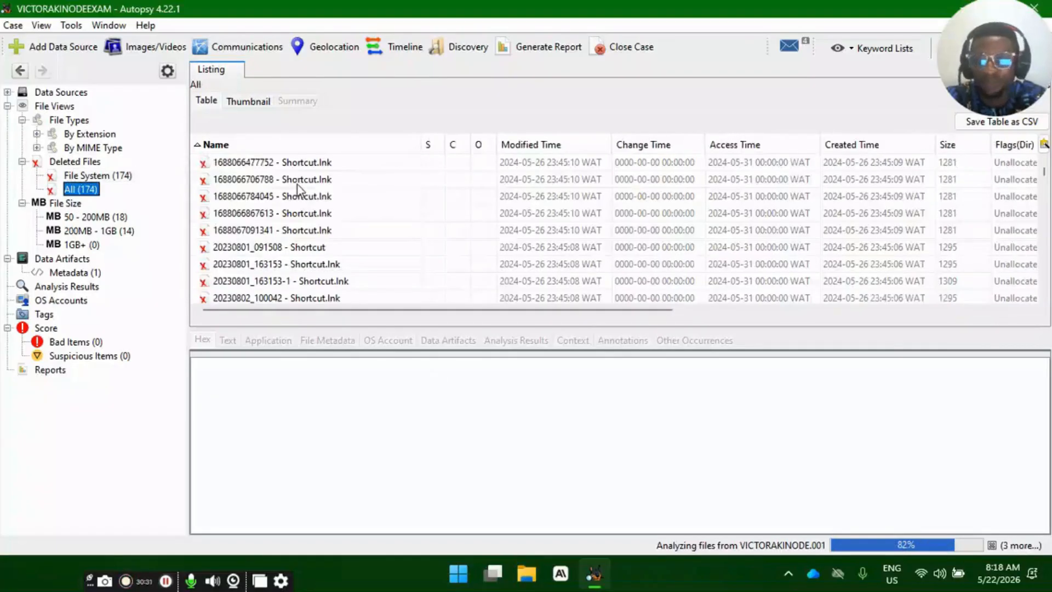
pyautogui.scroll(-20, 297, 197)
pyautogui.scroll(-3, 297, 221)
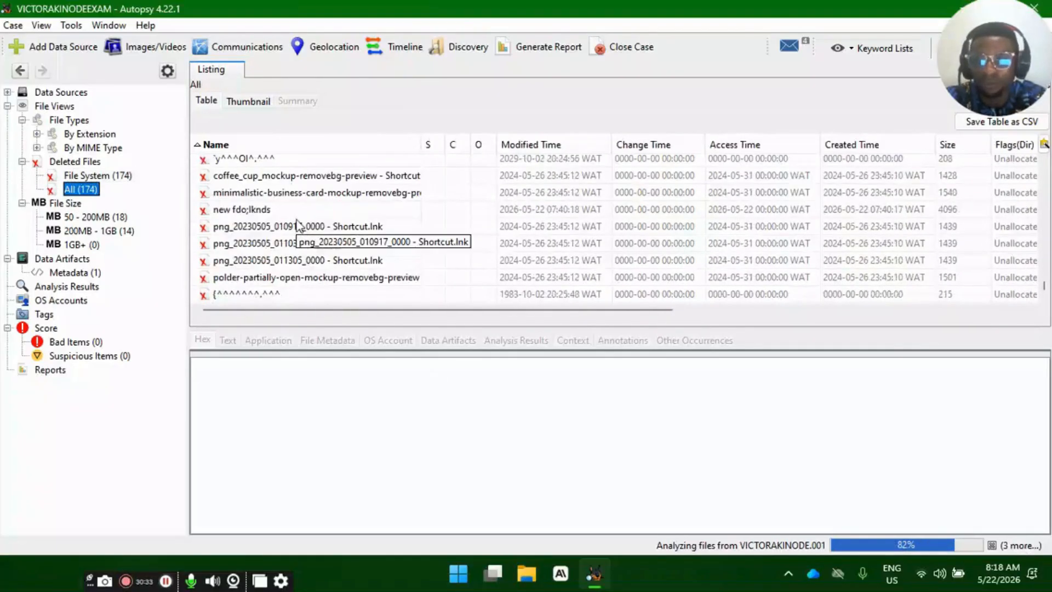
pyautogui.scroll(5, 297, 219)
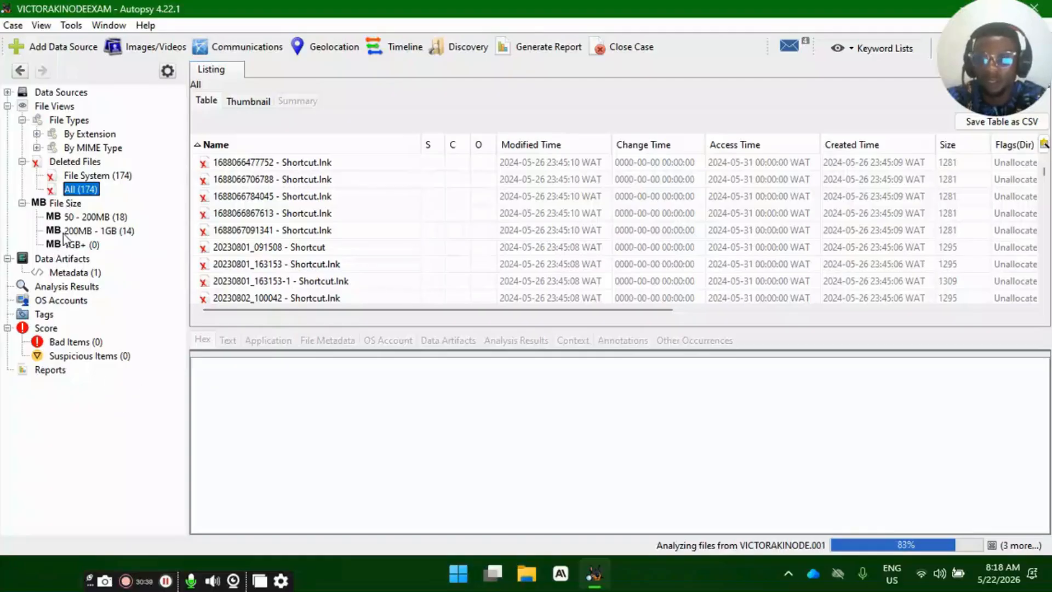
# - Show the Data Sources listing and look through the files in the 50 - 200MB size range
pyautogui.click(61, 93)
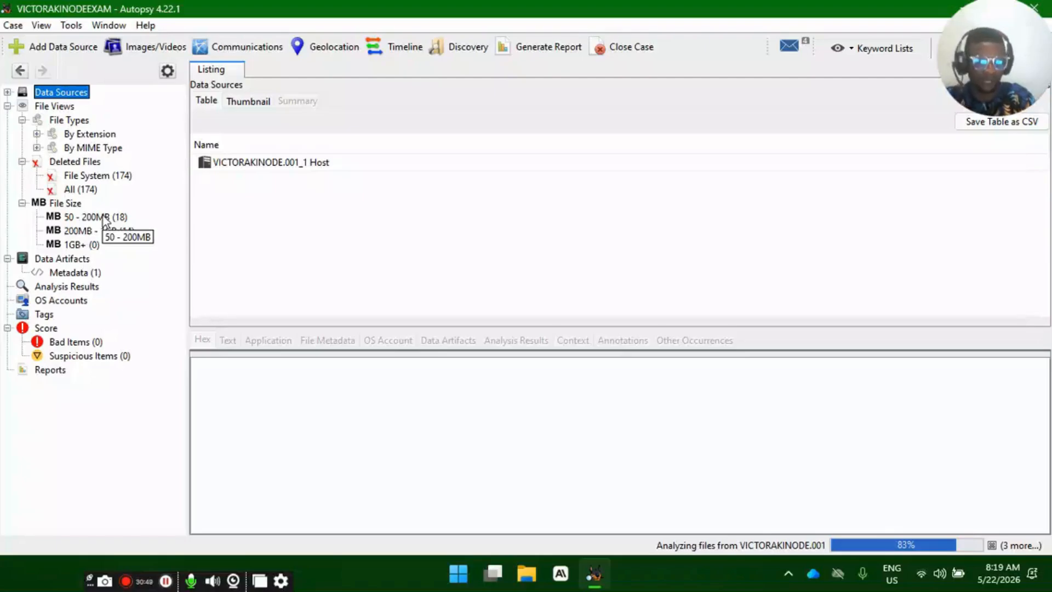
pyautogui.click(107, 218)
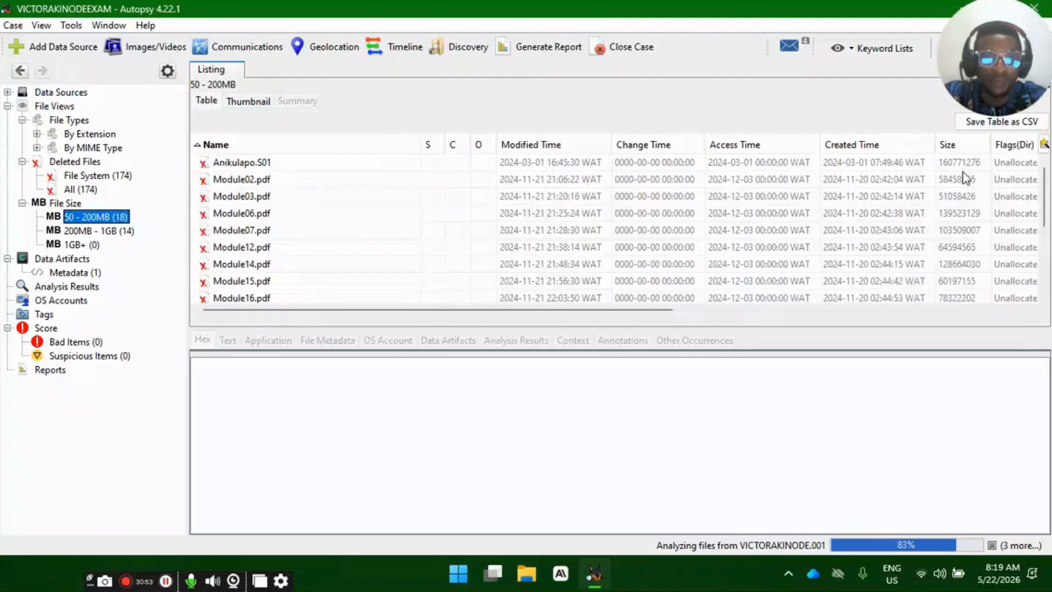
pyautogui.scroll(-3, 632, 214)
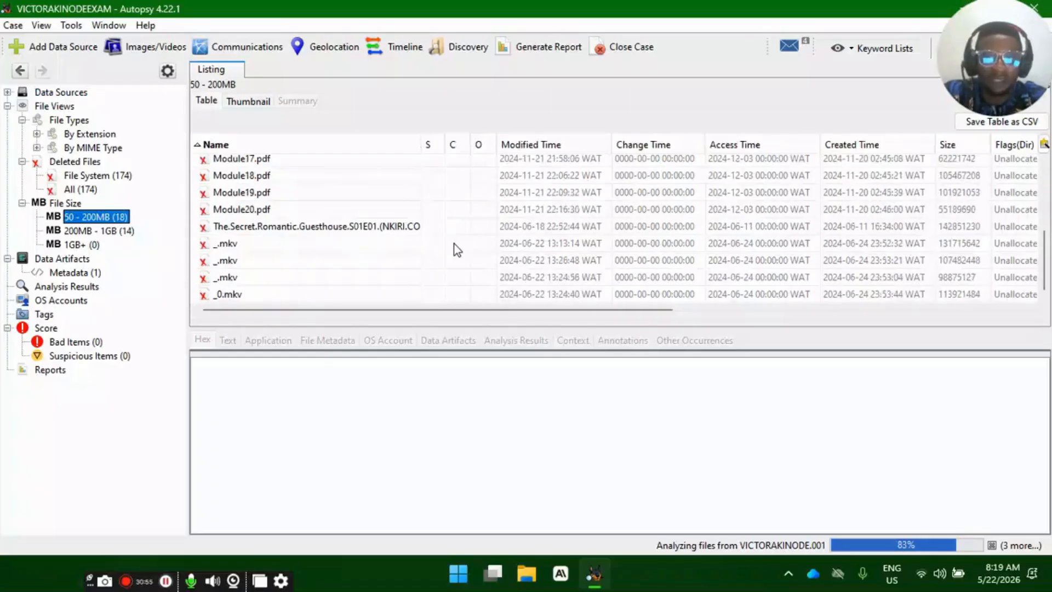
pyautogui.scroll(3, 280, 231)
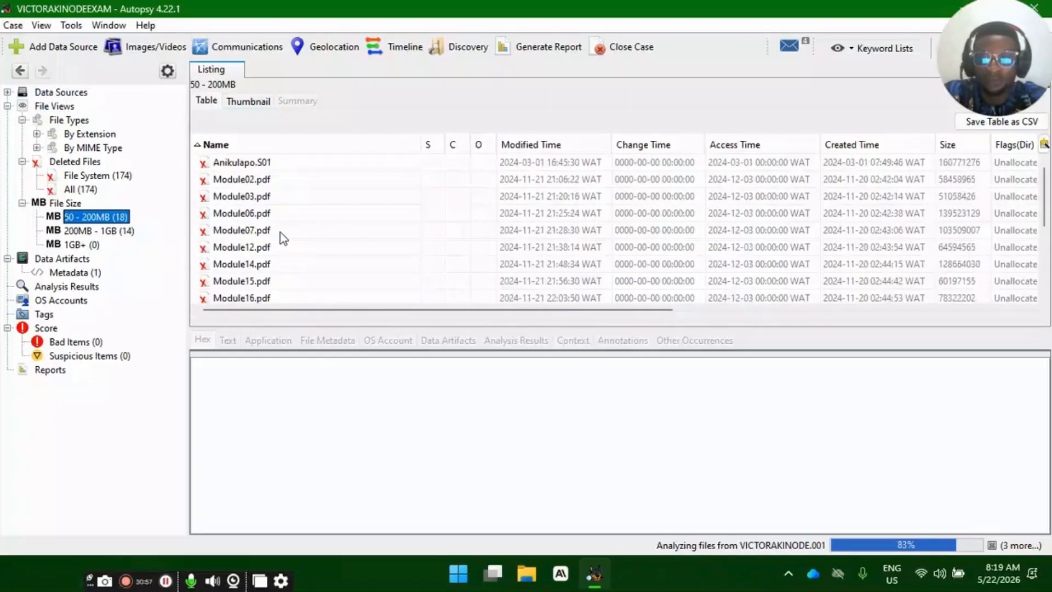
# - Inspect the hex content of Anikulapo.S01 and highlight its opening bytes FC 0A 91 F8 A0
pyautogui.click(271, 164)
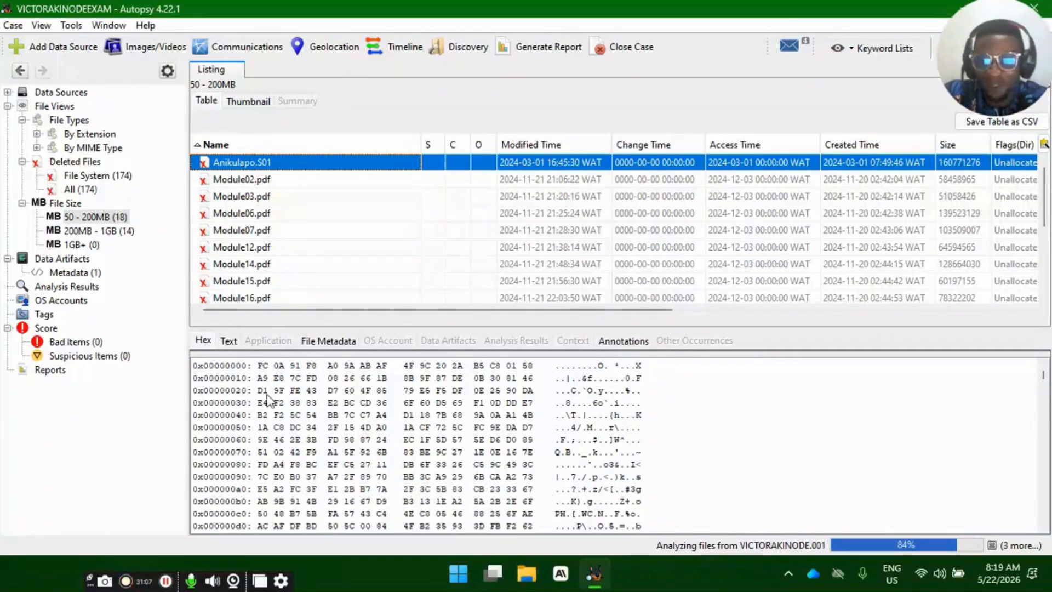
pyautogui.click(255, 366)
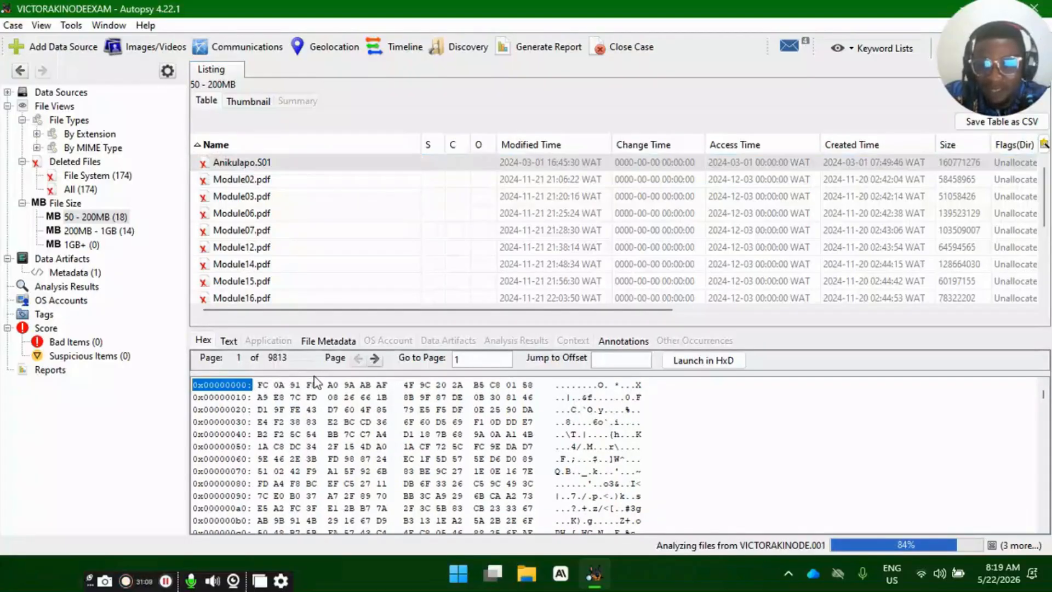
pyautogui.moveTo(257, 384); pyautogui.dragTo(346, 393)
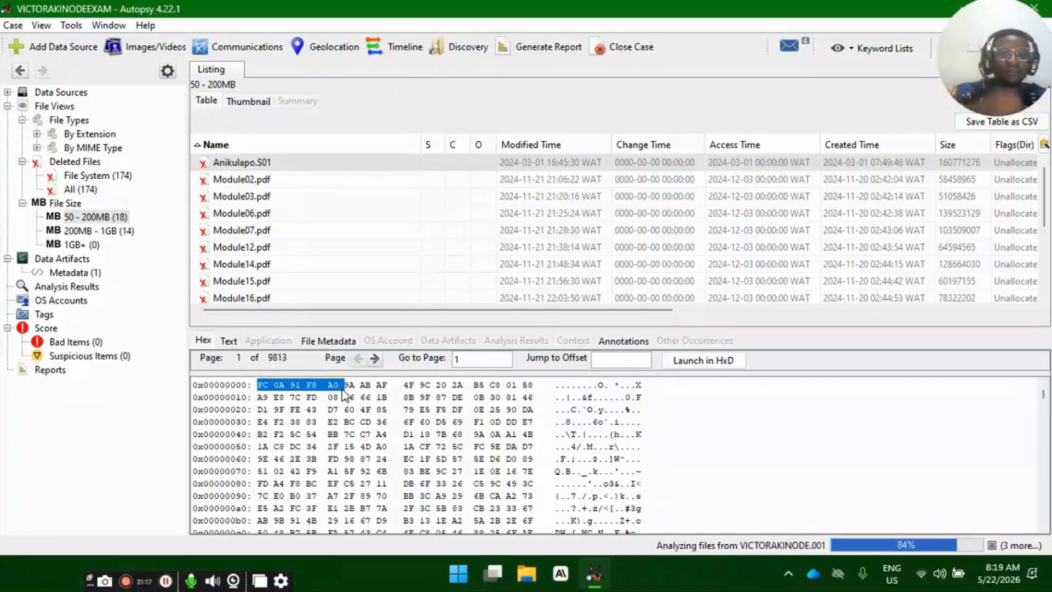
pyautogui.click(381, 435)
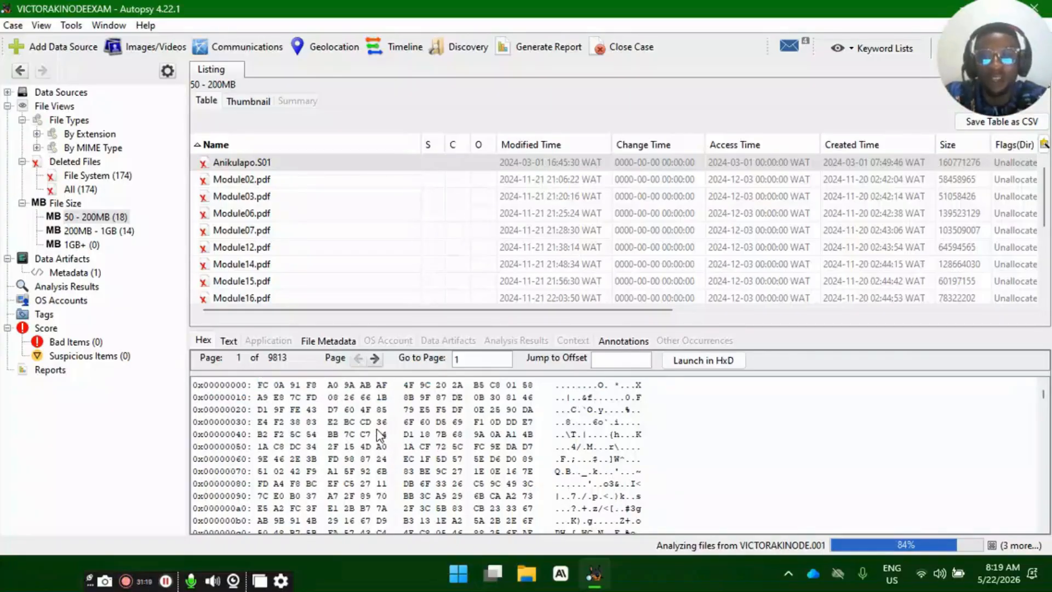
# - Show the File Size categories and examine the files in the 200MB - 1GB range
pyautogui.click(76, 203)
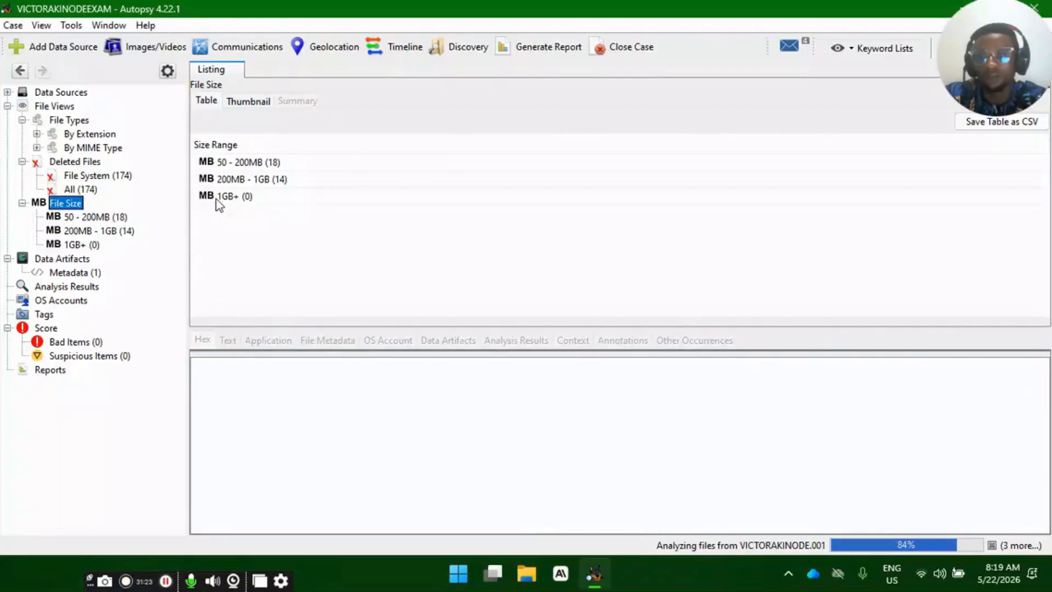
pyautogui.click(243, 181)
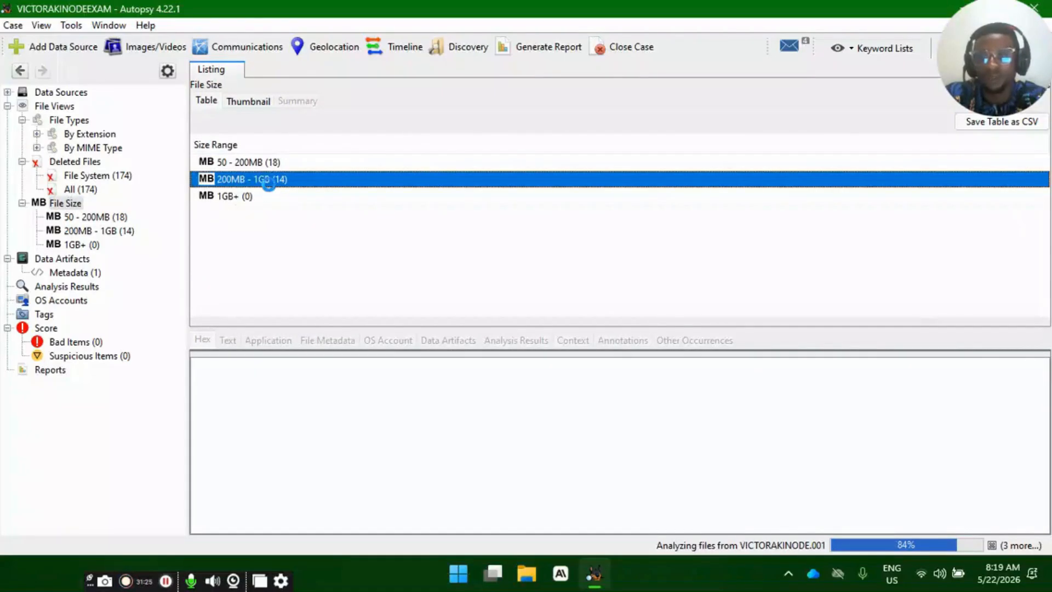
pyautogui.doubleClick(270, 180)
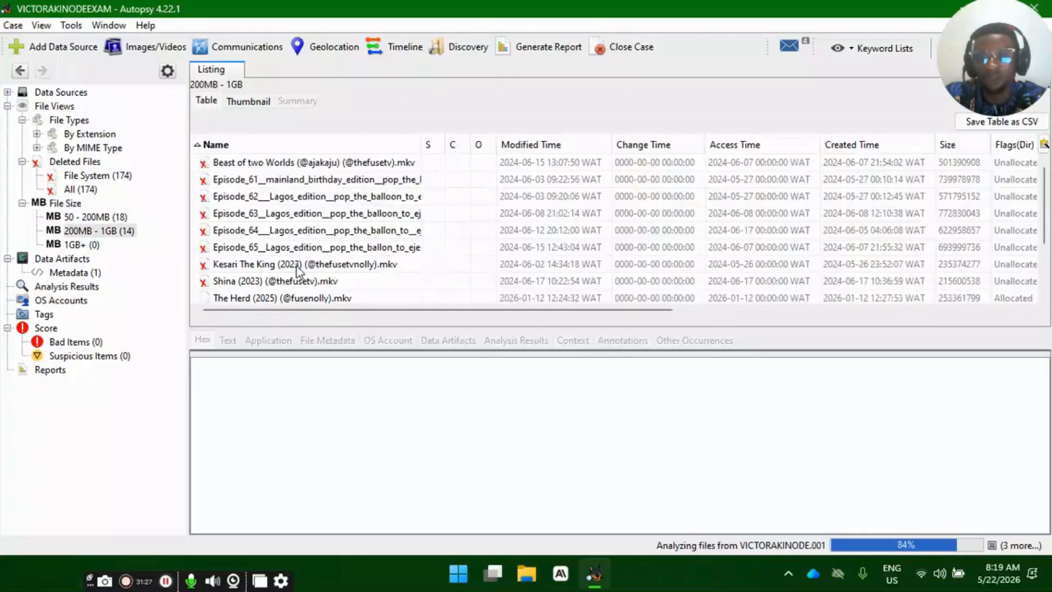
pyautogui.scroll(-2, 311, 232)
pyautogui.scroll(2, 312, 233)
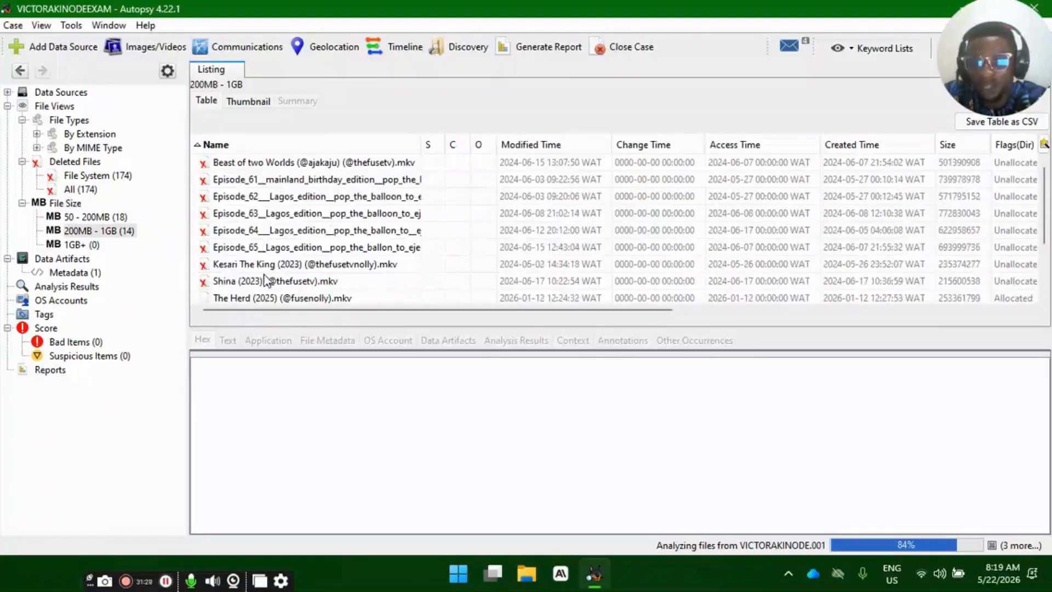
pyautogui.scroll(-2, 274, 285)
pyautogui.scroll(2, 273, 284)
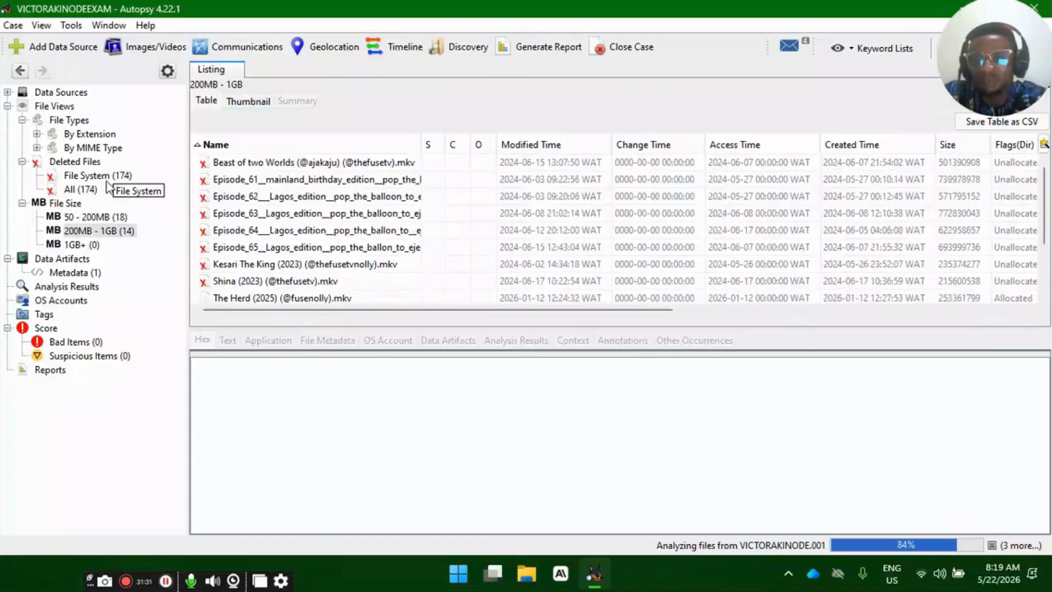
# - Review the 50 - 200MB file list again and return to the Deleted Files category overview
pyautogui.click(99, 217)
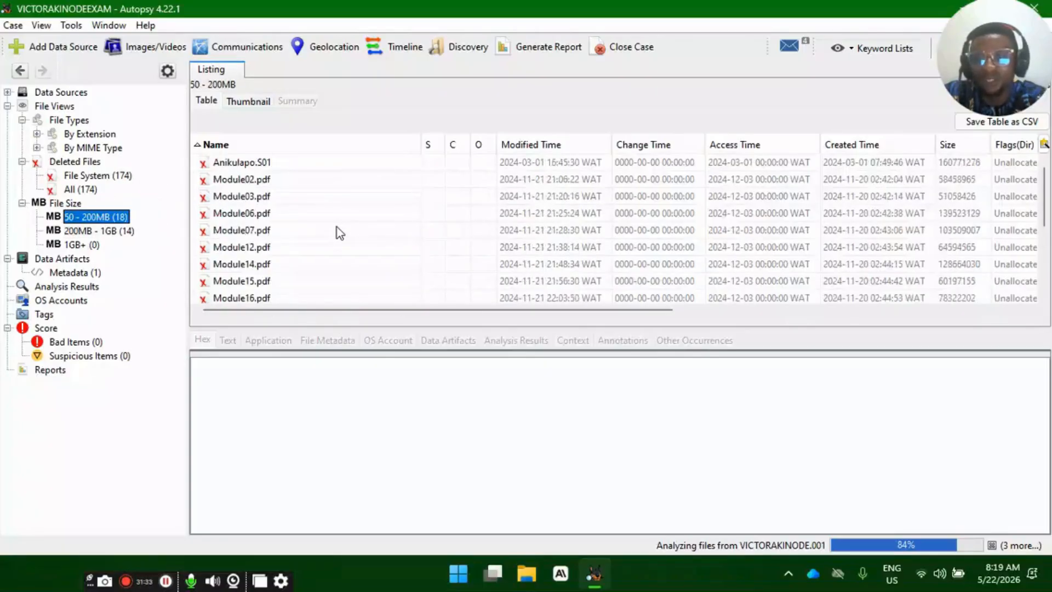
pyautogui.scroll(-2, 340, 230)
pyautogui.scroll(2, 307, 234)
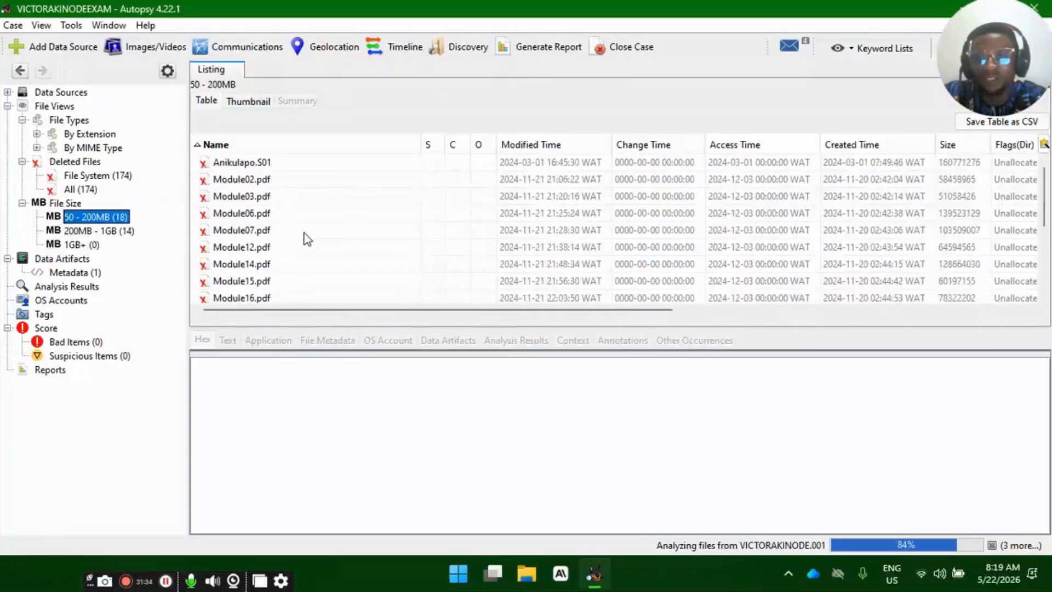
pyautogui.click(101, 163)
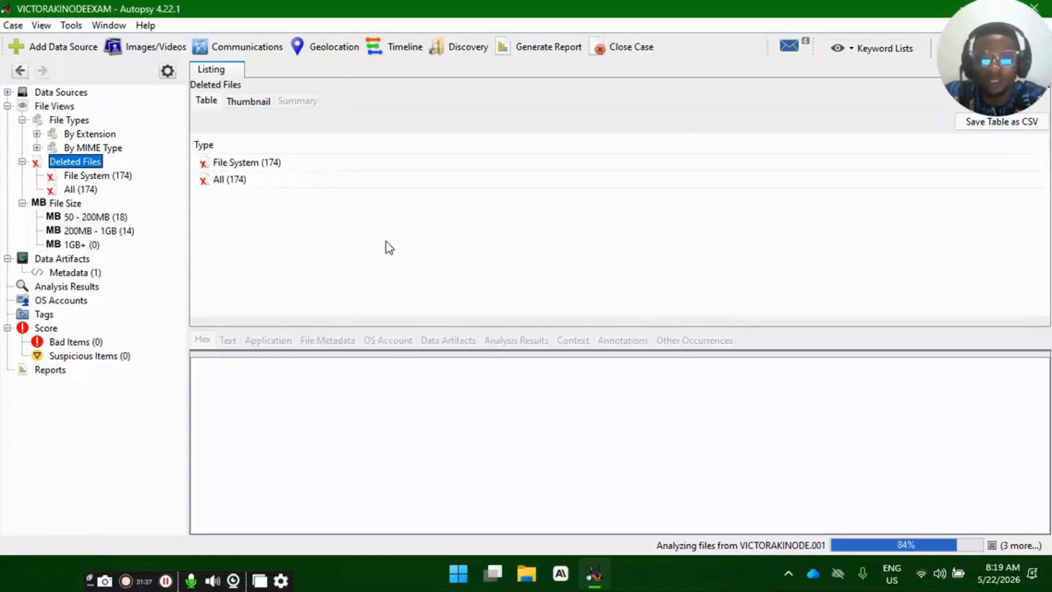
# - Check the Bad Items, Suspicious Items, OS Accounts and Tags categories for entries
pyautogui.click(74, 343)
pyautogui.click(88, 357)
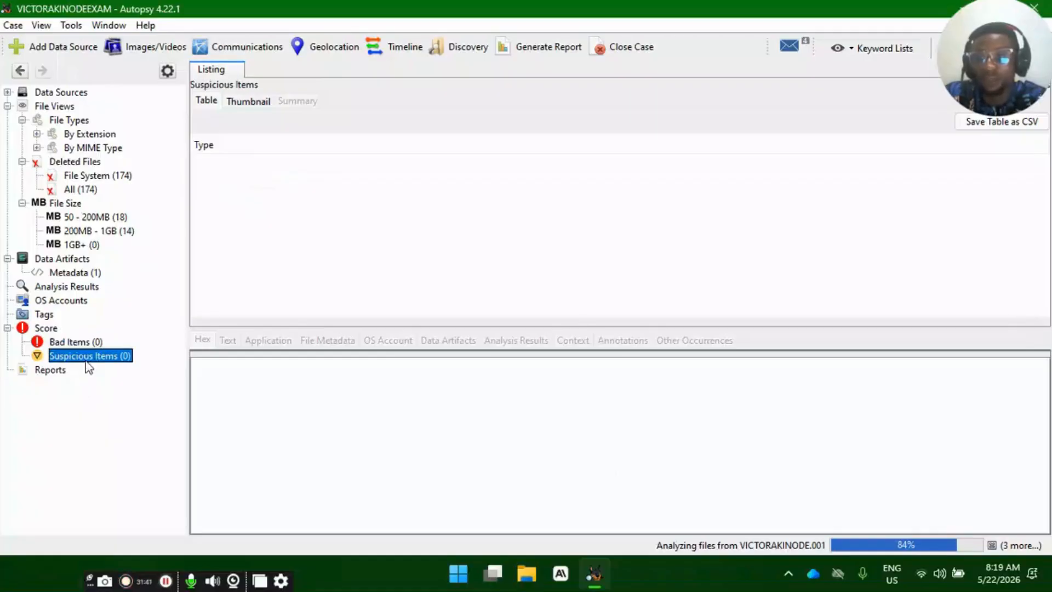
pyautogui.click(68, 302)
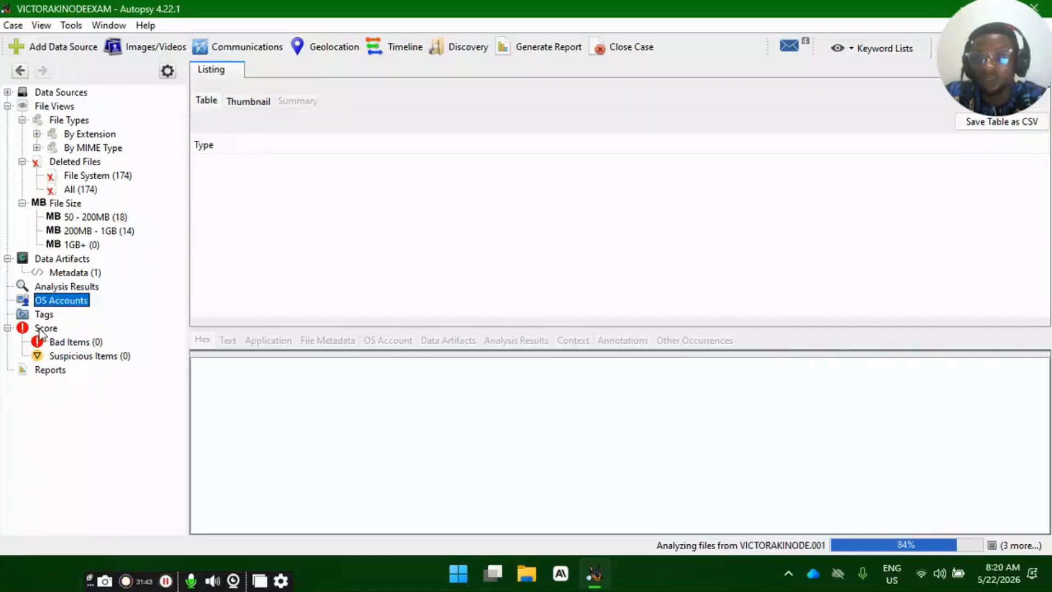
pyautogui.click(43, 314)
pyautogui.click(60, 302)
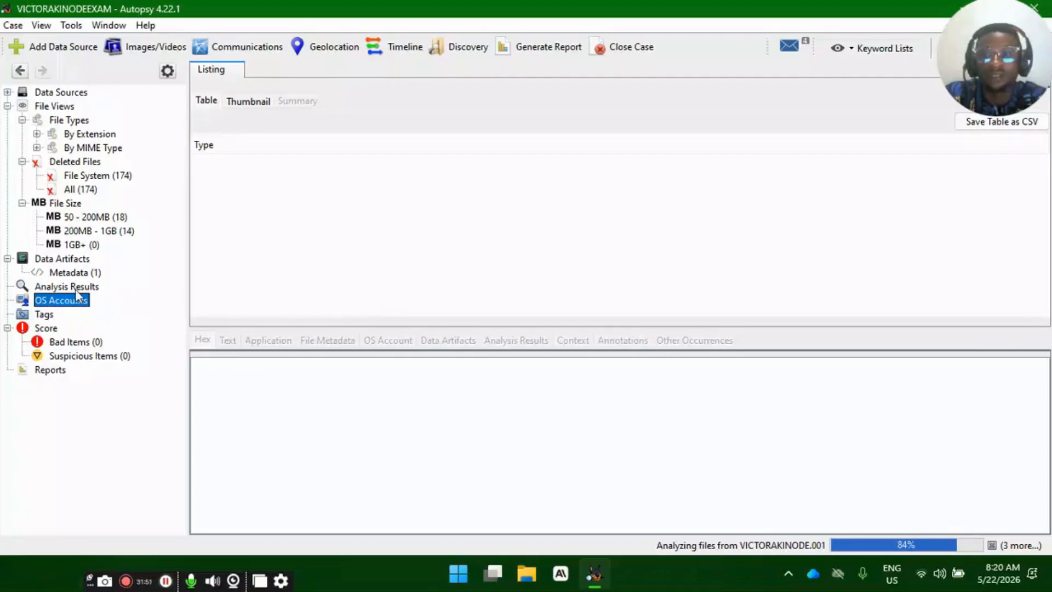
# - Check the Analysis Results and Tags categories for entries and list the Metadata data artifacts
pyautogui.click(75, 286)
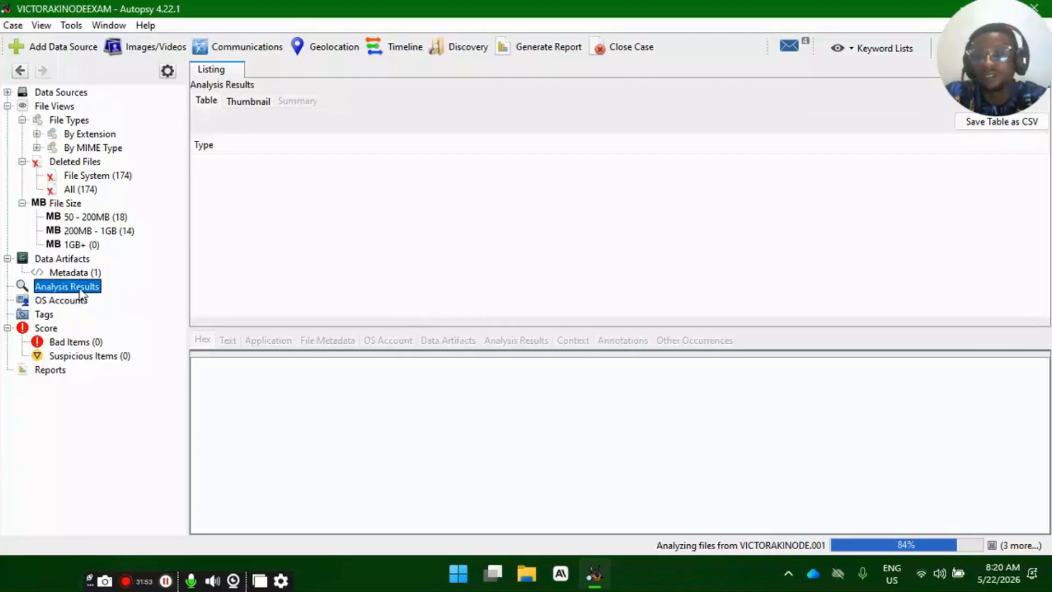
pyautogui.click(49, 314)
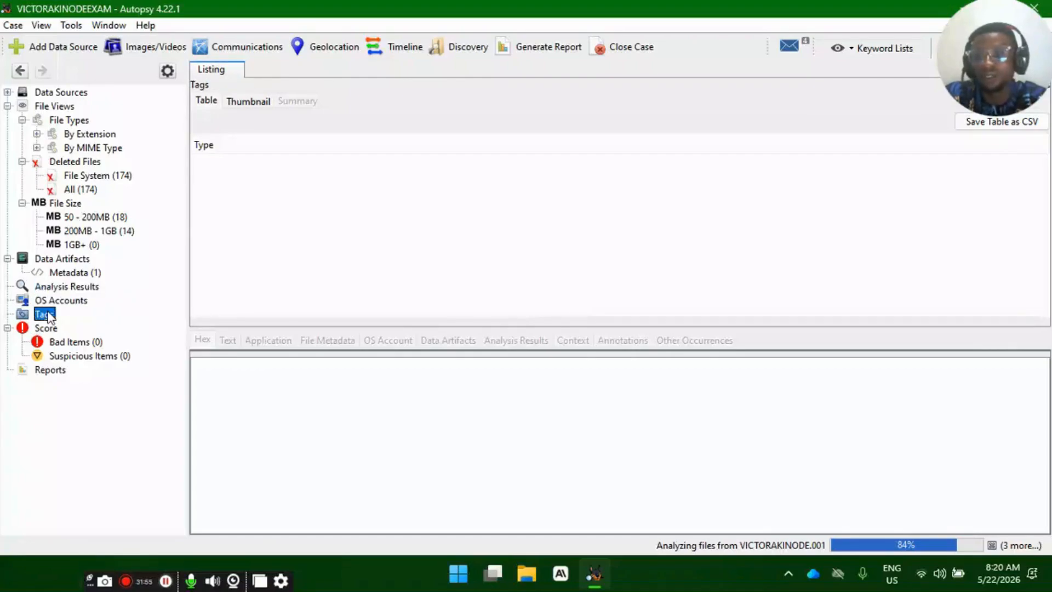
pyautogui.click(77, 262)
pyautogui.click(80, 272)
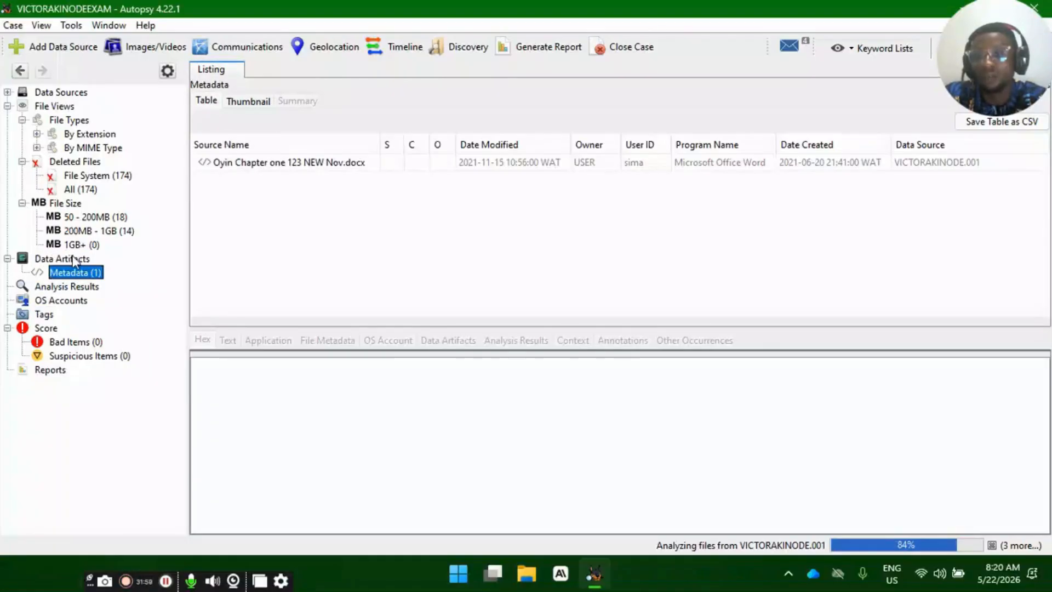
# - Return to the Metadata artifacts list and show the artifact details of the listed Word document
pyautogui.click(70, 259)
pyautogui.click(79, 273)
pyautogui.click(649, 167)
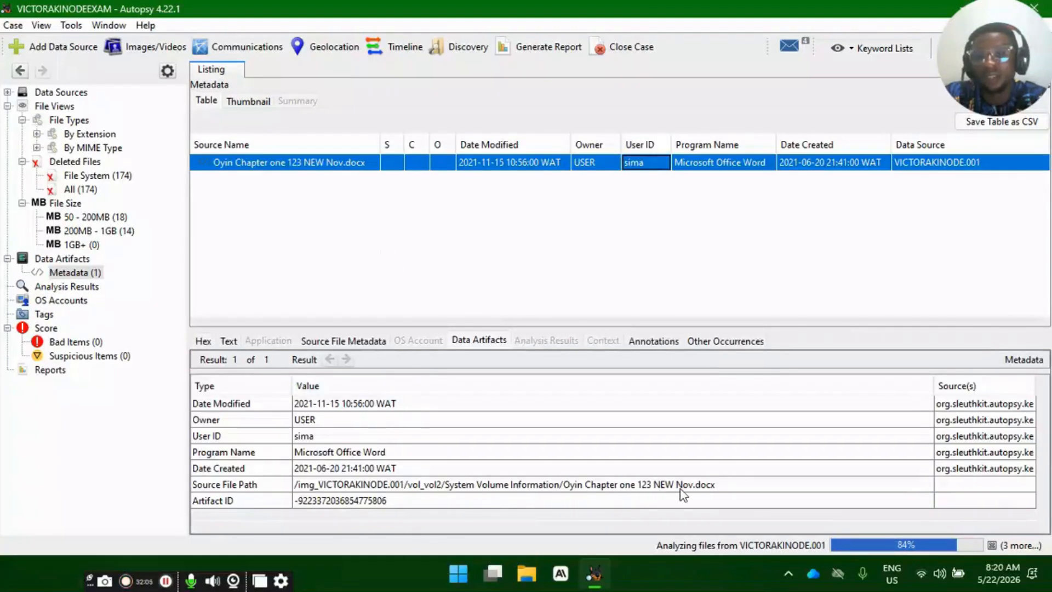
pyautogui.click(303, 168)
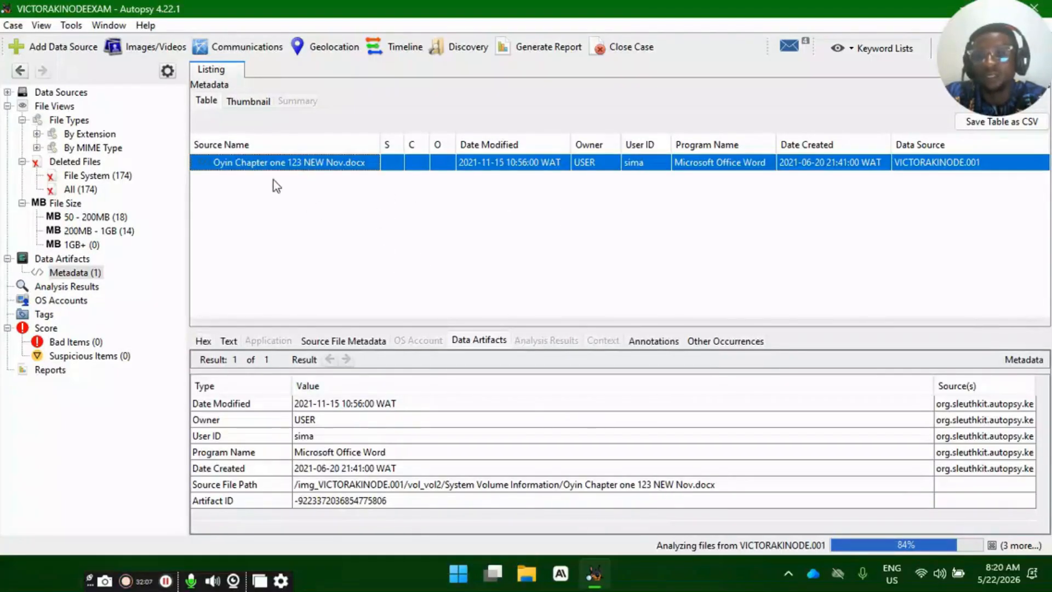
# - Switch to File Explorer, view the live contents of USB Drive (E:), and return to Autopsy
pyautogui.click(534, 574)
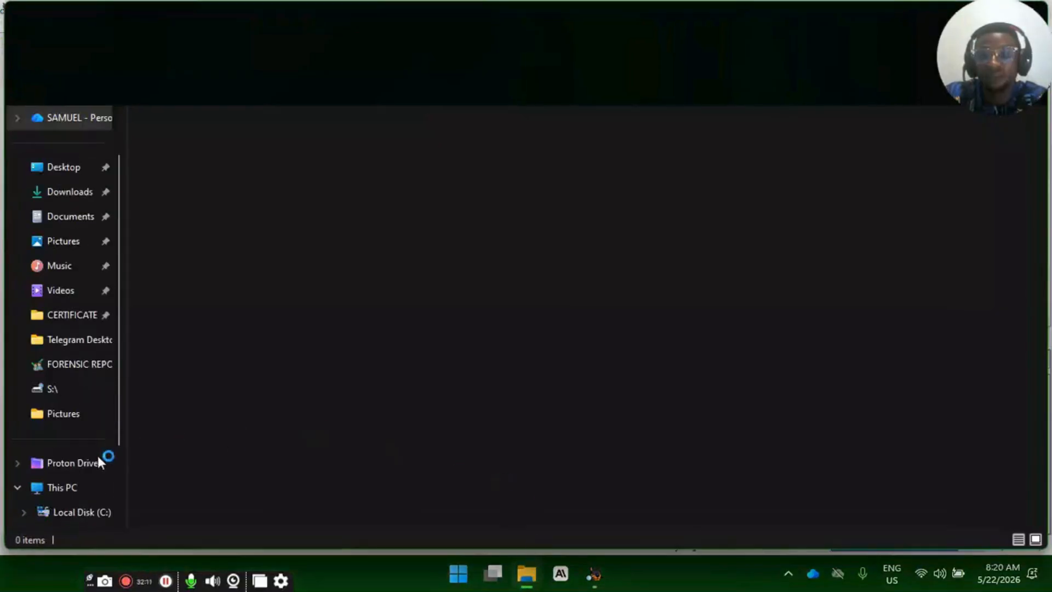
pyautogui.scroll(-3, 79, 466)
pyautogui.click(75, 391)
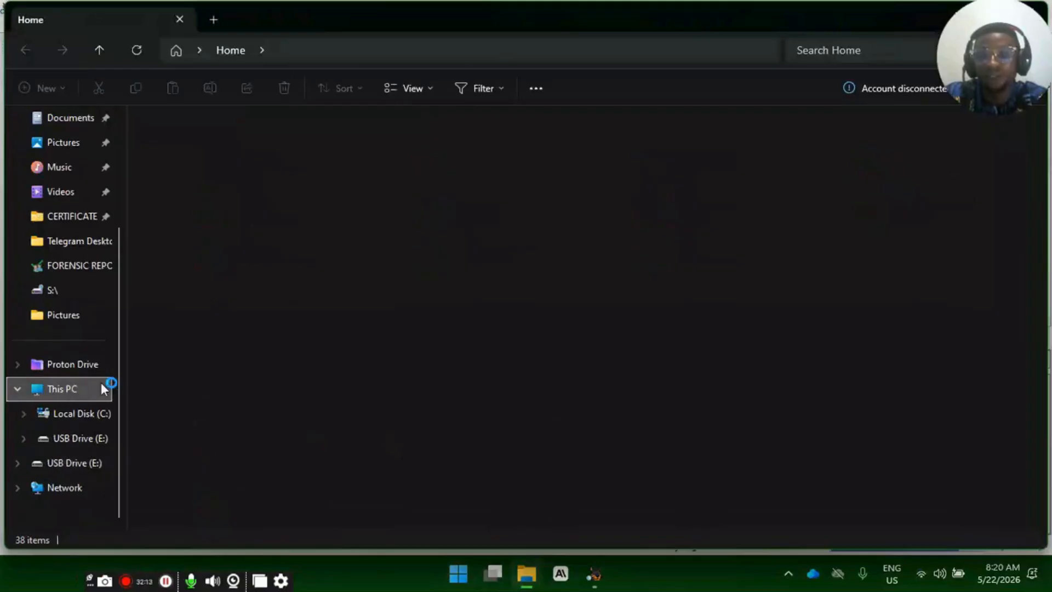
pyautogui.doubleClick(425, 150)
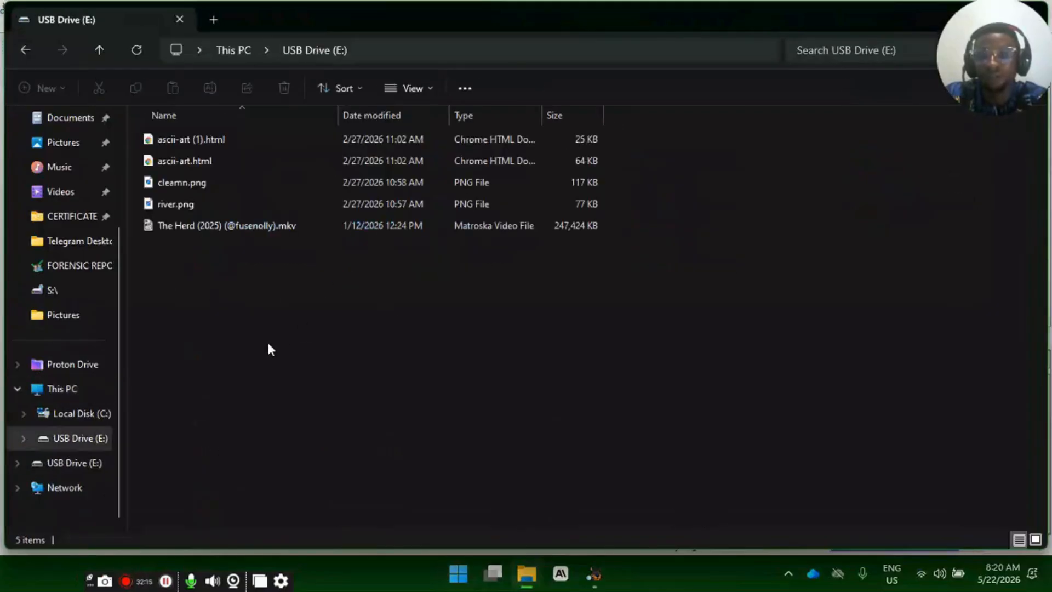
pyautogui.moveTo(226, 294); pyautogui.dragTo(347, 350)
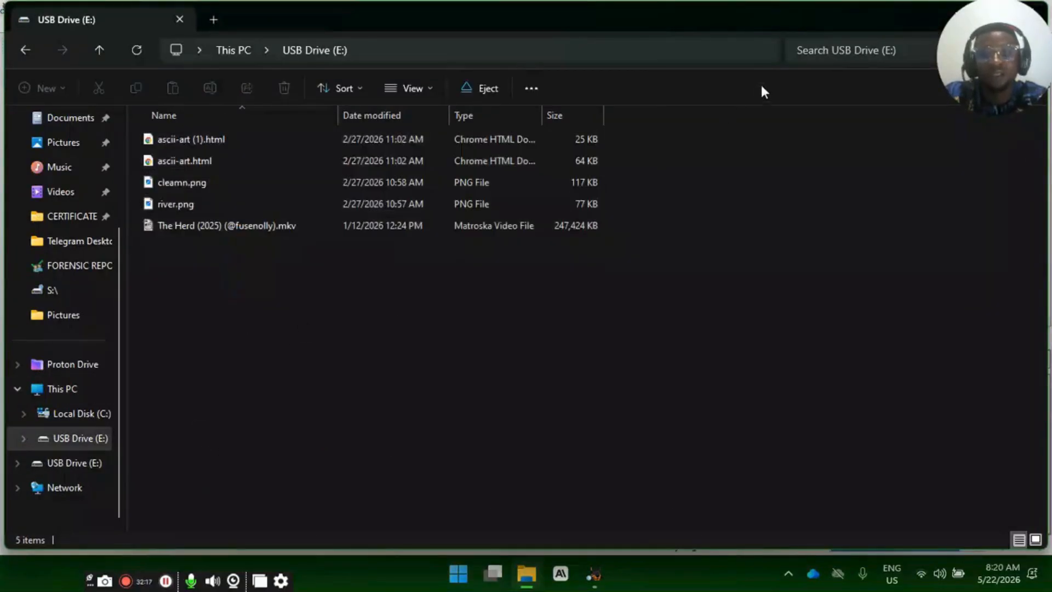
pyautogui.doubleClick(803, 17)
pyautogui.click(761, 117)
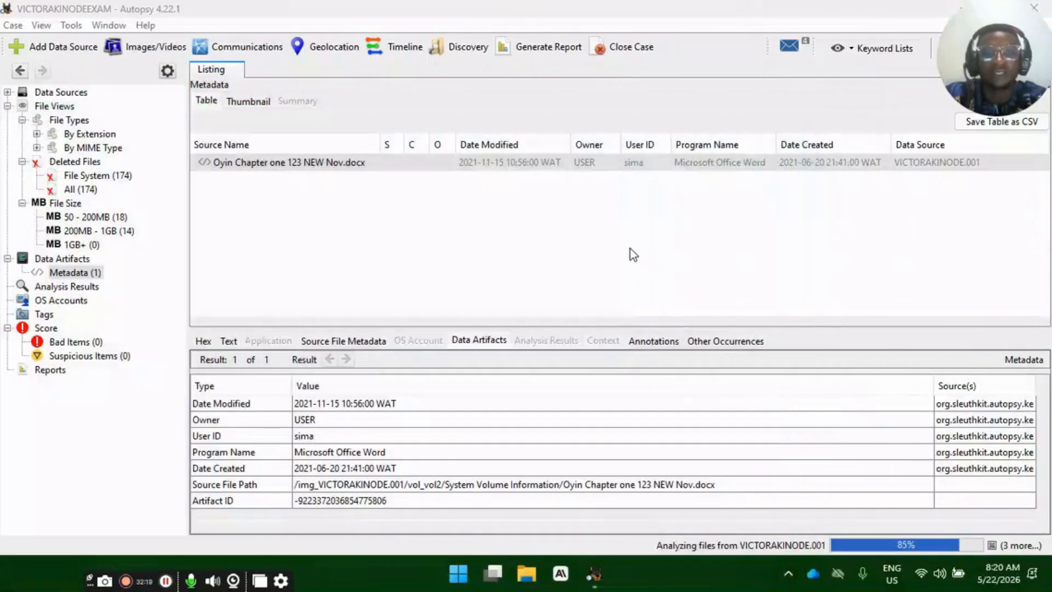
pyautogui.click(630, 248)
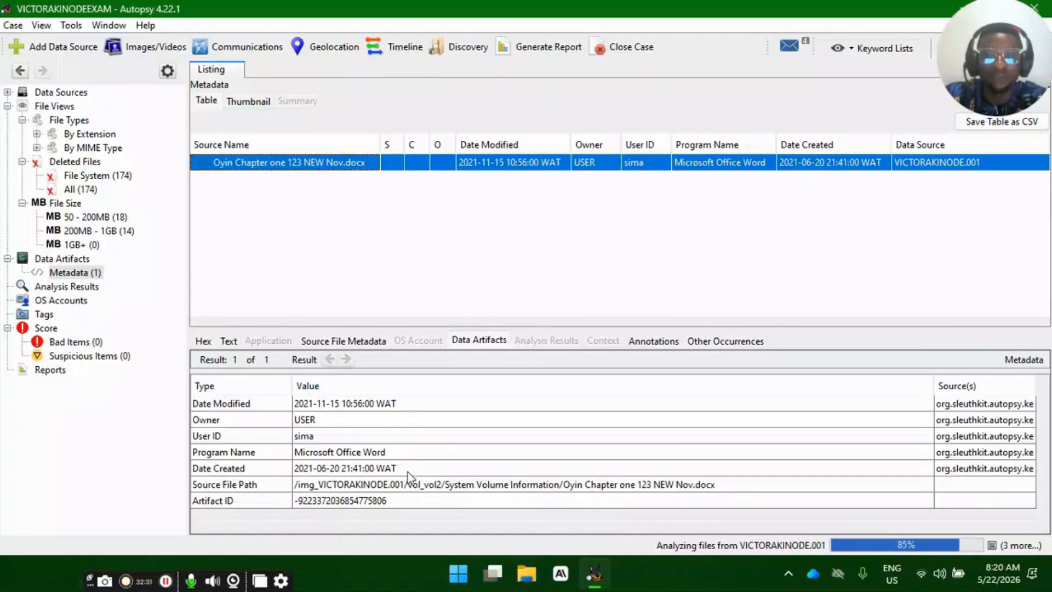
# - Examine the document's Source File Path, Artifact ID, Owner, User ID and Date Modified values in its artifact details
pyautogui.click(344, 499)
pyautogui.click(330, 488)
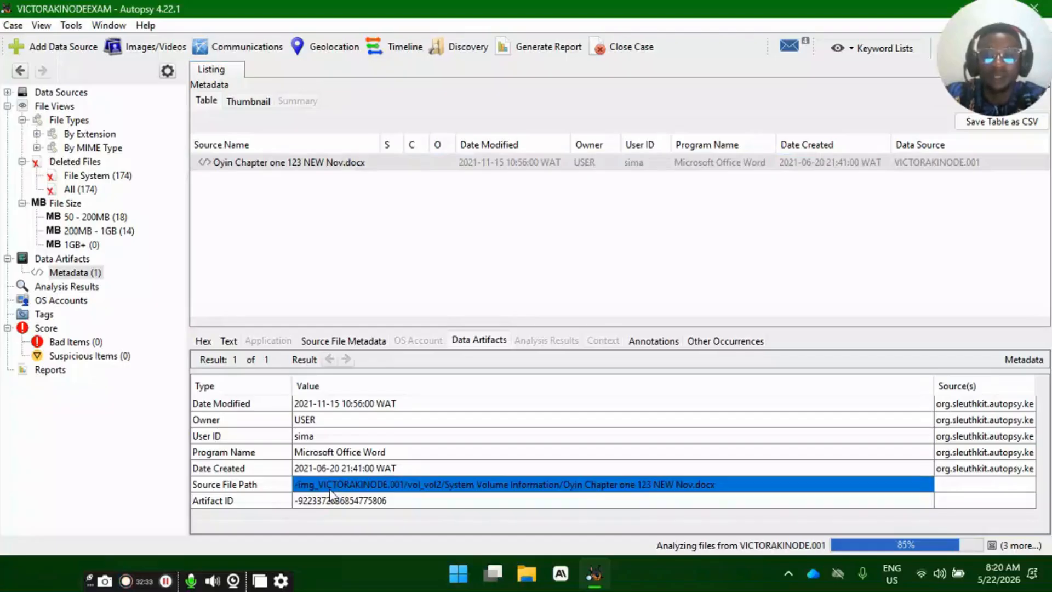
pyautogui.click(332, 501)
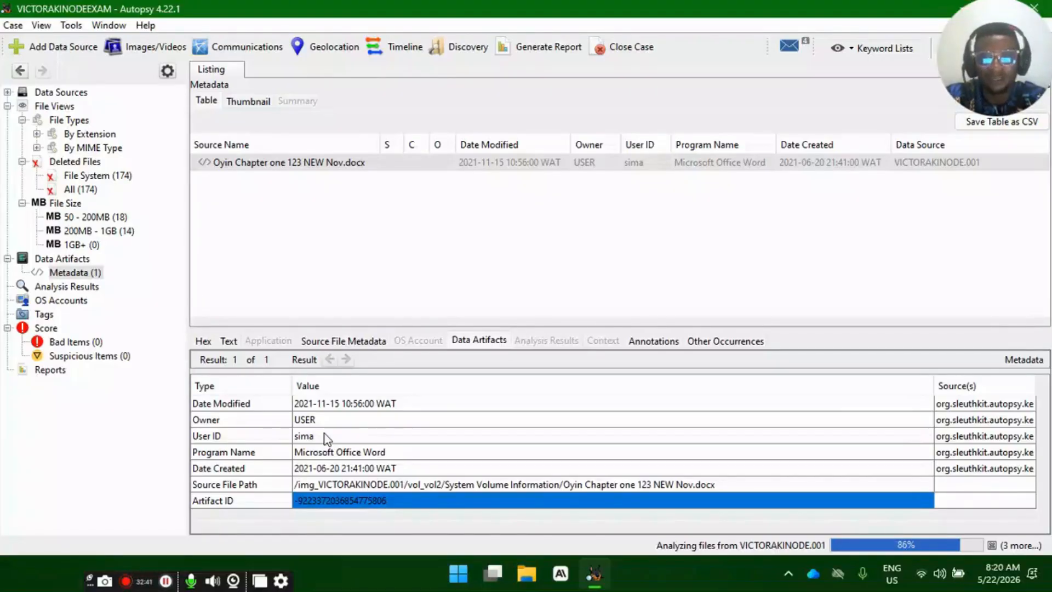
pyautogui.click(315, 422)
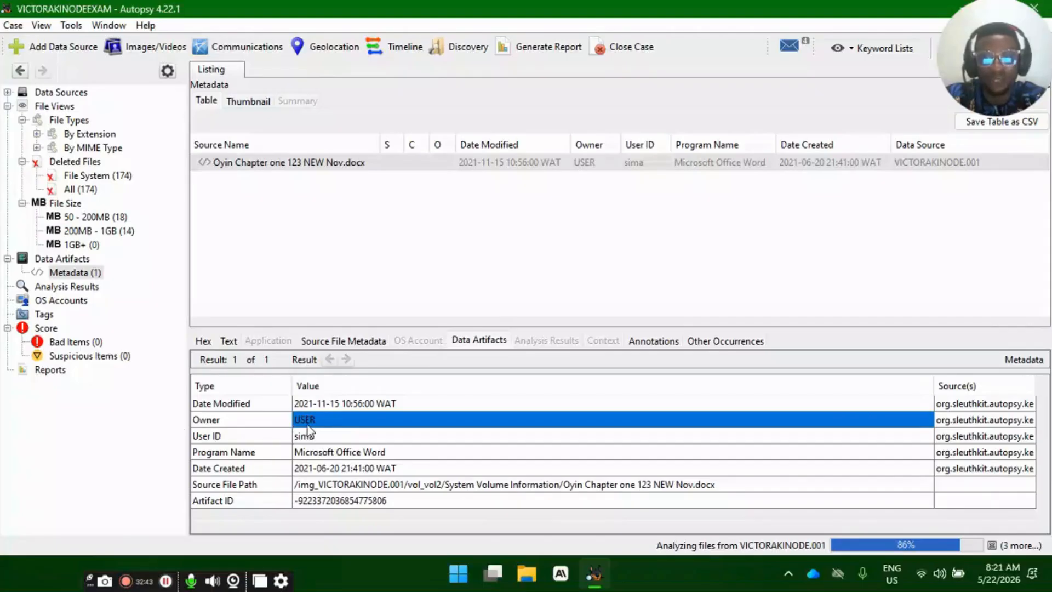
pyautogui.click(308, 431)
pyautogui.click(310, 423)
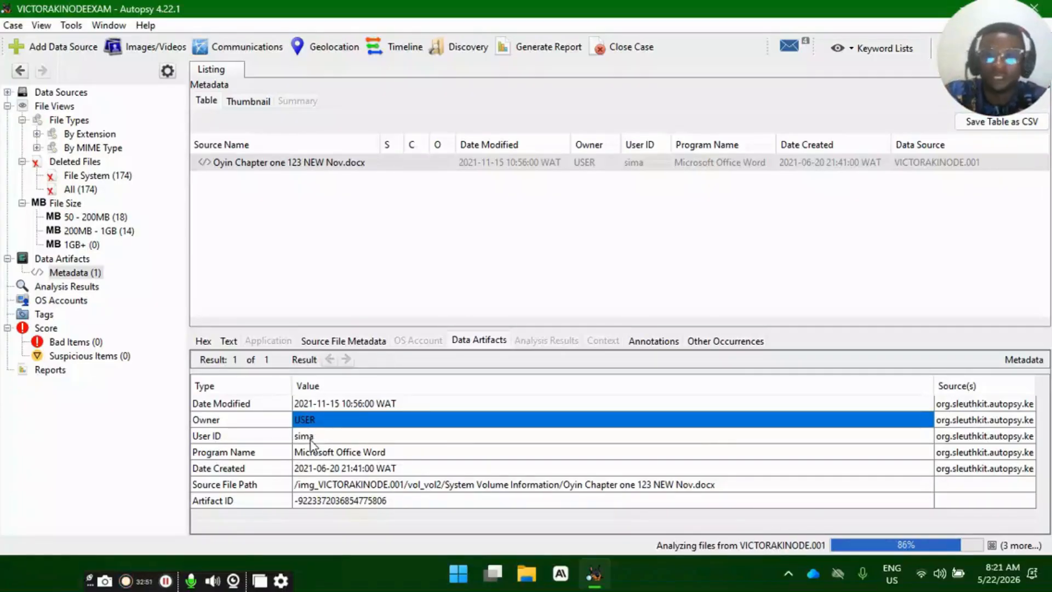
pyautogui.click(311, 440)
pyautogui.click(315, 419)
pyautogui.click(320, 436)
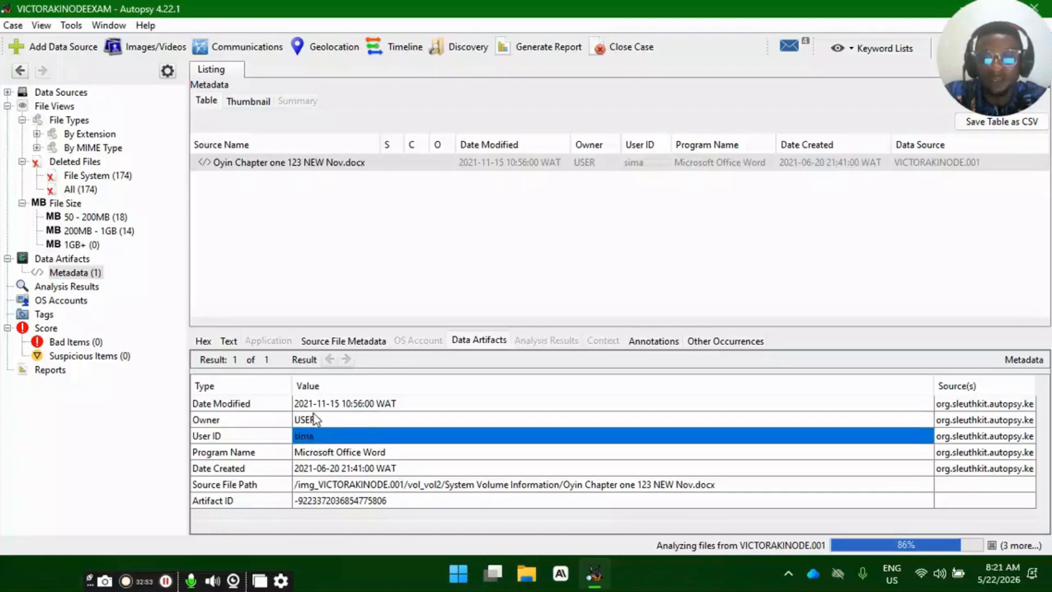
pyautogui.click(314, 405)
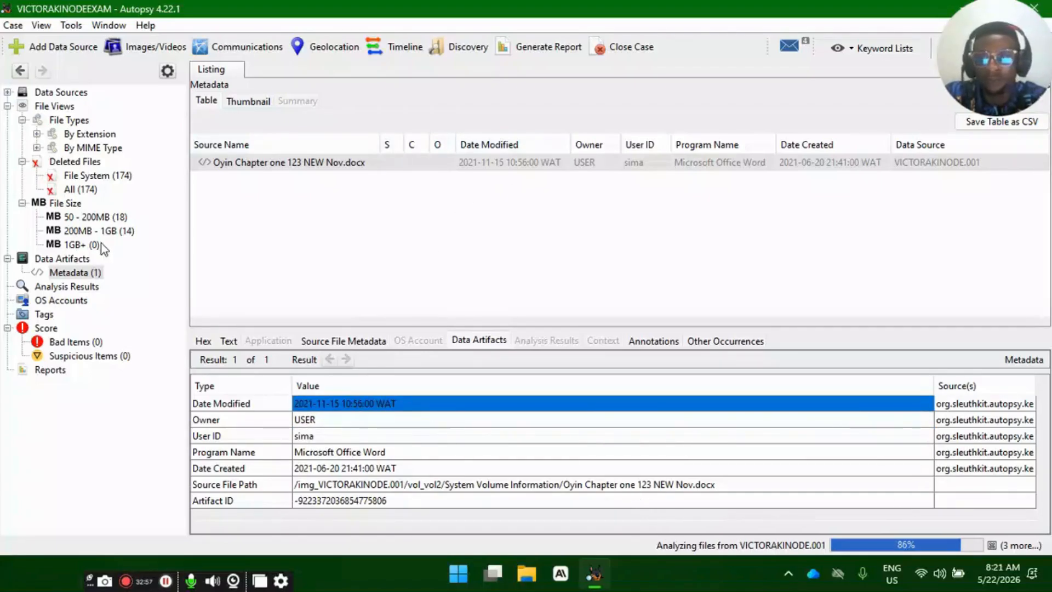
# - Show the file metadata of the deleted Episode_61 video in the 200MB - 1GB category and highlight its Modified, Created and Accessed times
pyautogui.click(93, 230)
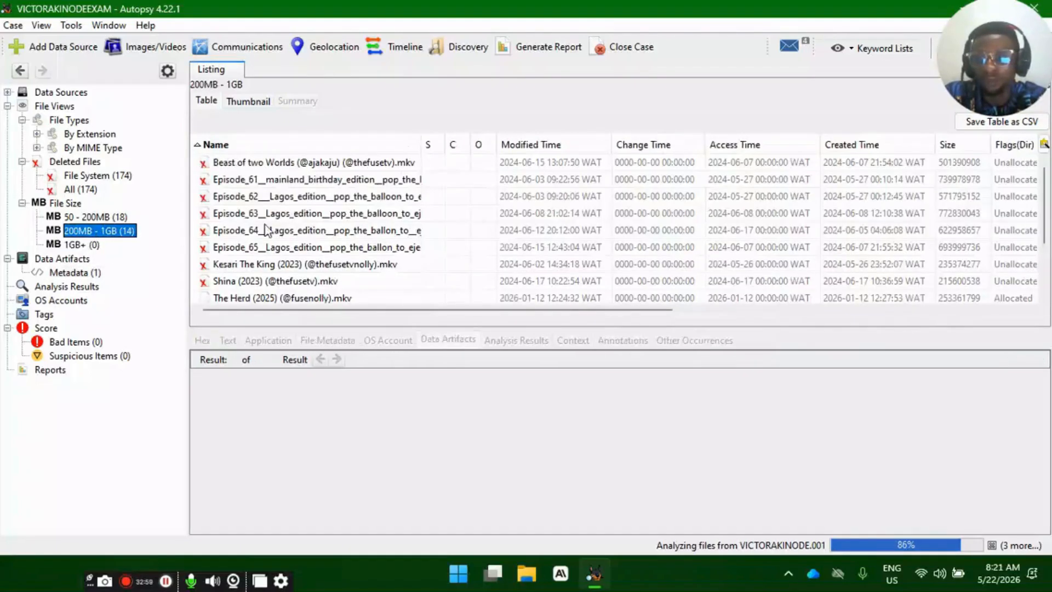
pyautogui.click(348, 181)
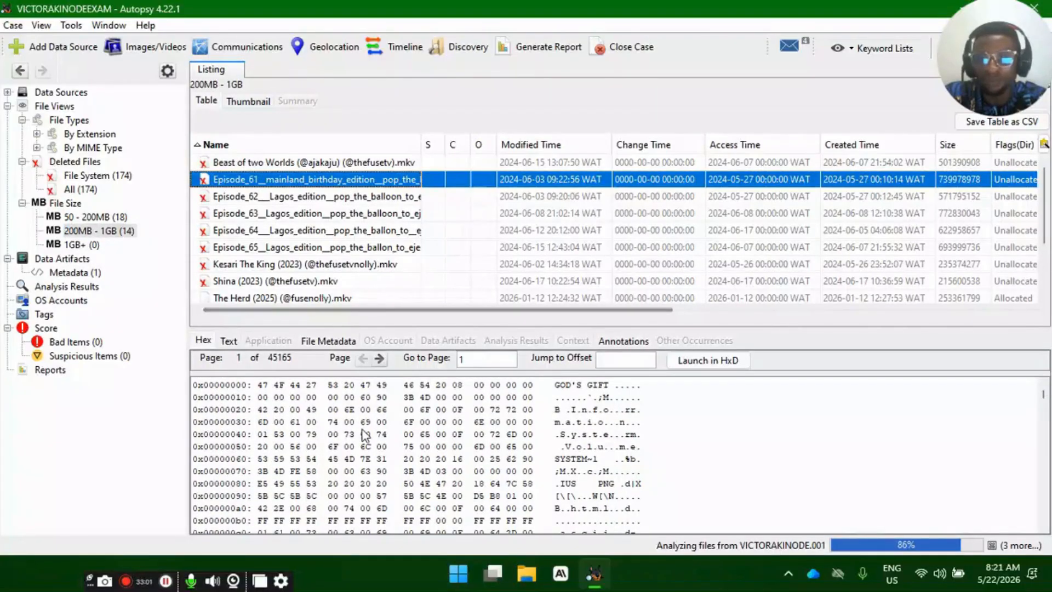
pyautogui.click(328, 341)
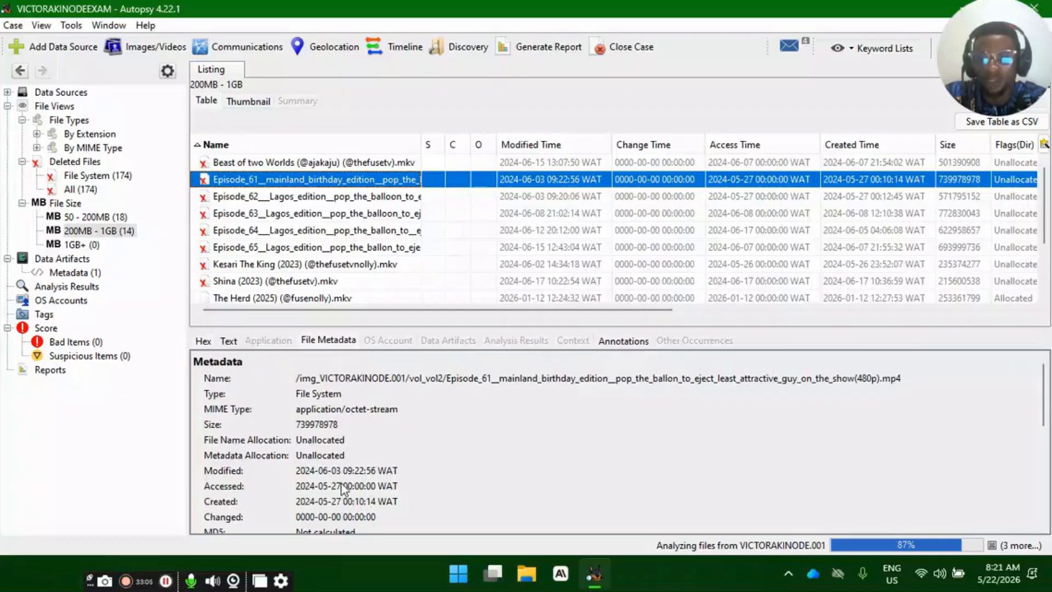
pyautogui.moveTo(300, 471); pyautogui.dragTo(375, 474)
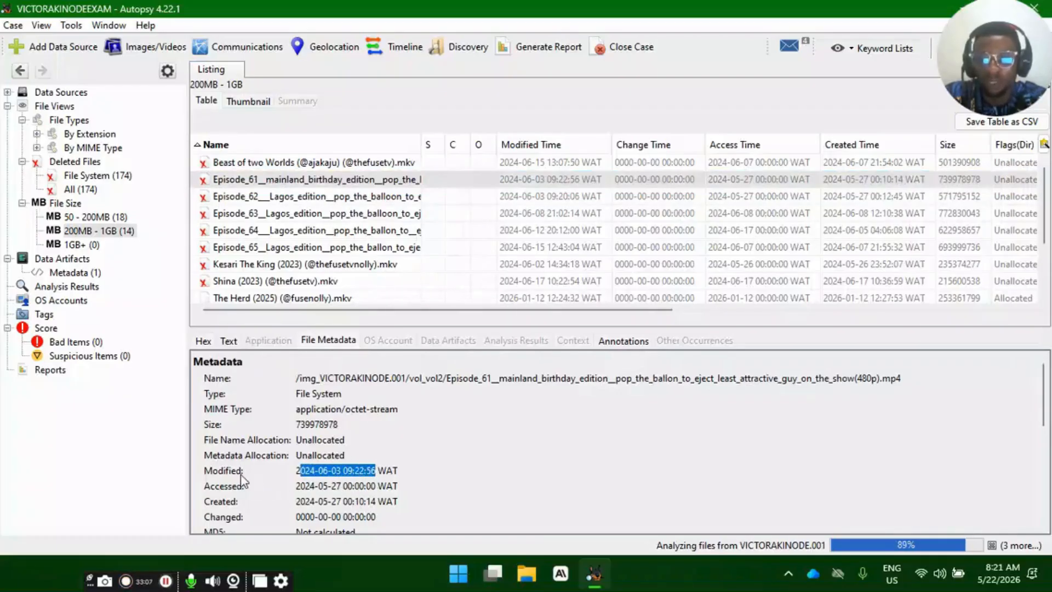
pyautogui.click(302, 512)
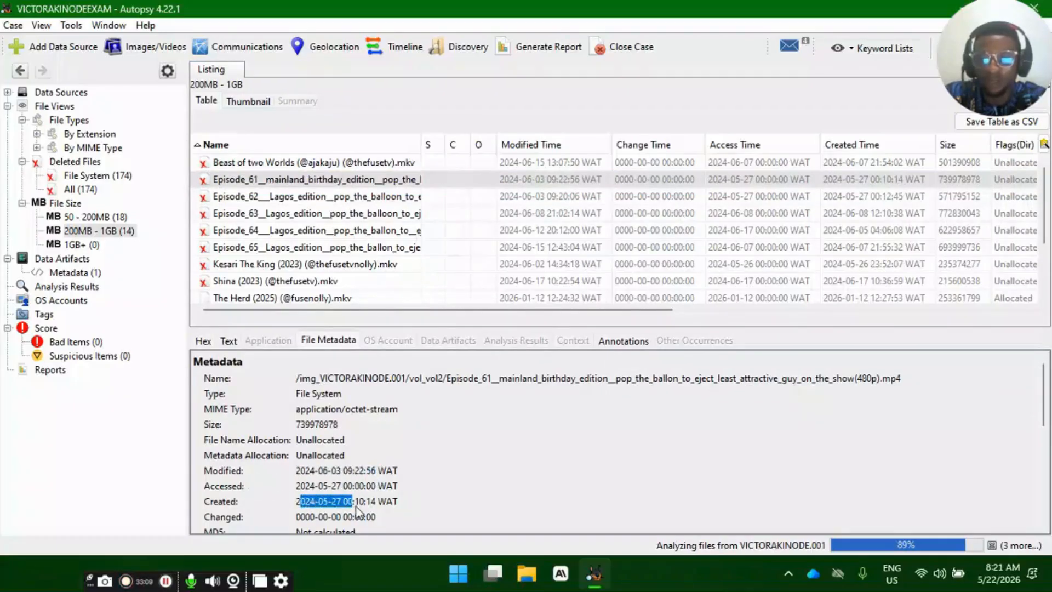
pyautogui.moveTo(358, 503); pyautogui.dragTo(378, 490)
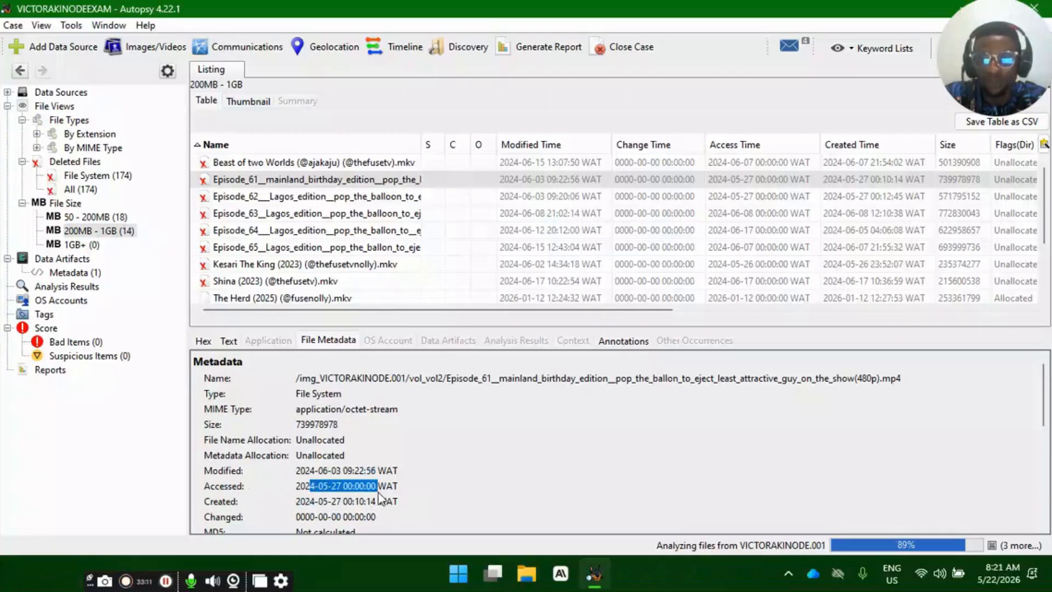
# - Examine the Episode_61 video's Sleuth Kit istat details and highlight its hash lookup result and internal ID
pyautogui.scroll(-10, 374, 492)
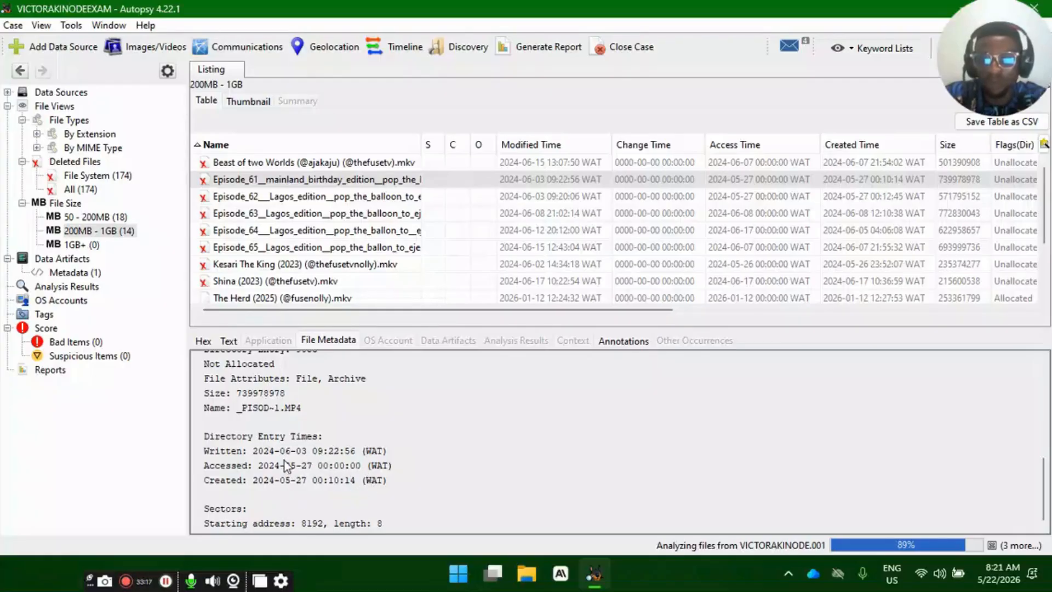
pyautogui.scroll(5, 292, 474)
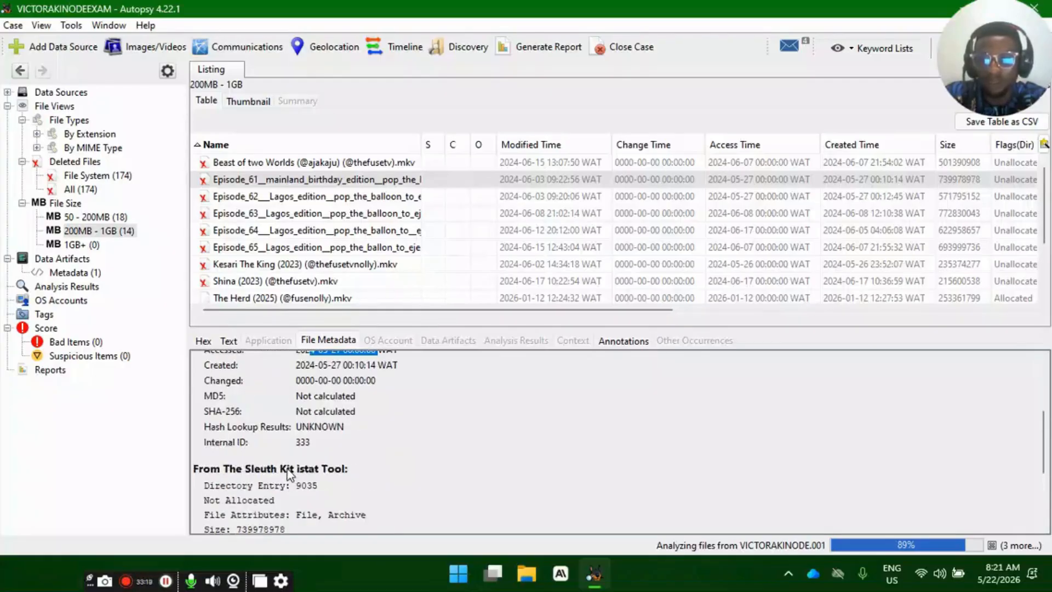
pyautogui.moveTo(300, 434); pyautogui.dragTo(358, 436)
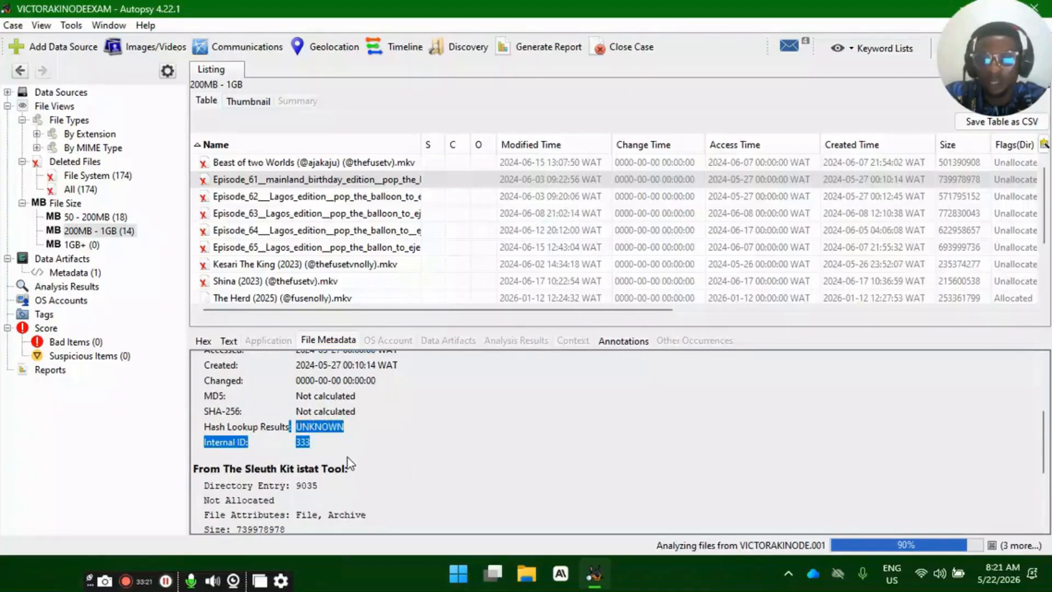
pyautogui.click(347, 457)
pyautogui.scroll(1, 347, 458)
pyautogui.scroll(3, 347, 458)
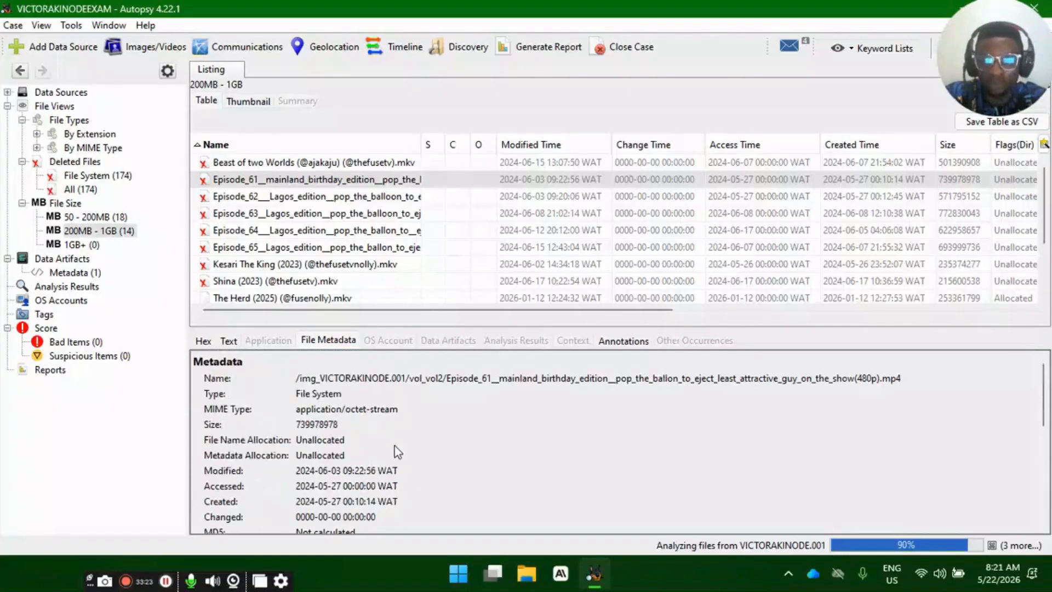
# - Review the name, type, MIME type, size and file name allocation entries in the Episode_61 metadata
pyautogui.moveTo(898, 382); pyautogui.dragTo(368, 401)
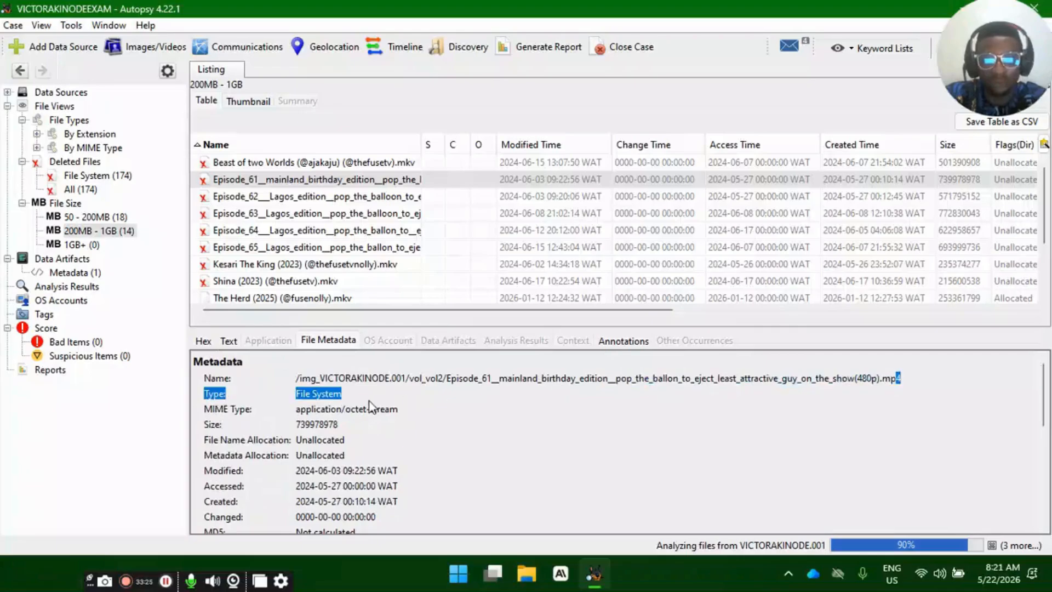
pyautogui.click(315, 437)
pyautogui.moveTo(308, 414); pyautogui.dragTo(323, 441)
pyautogui.click(323, 441)
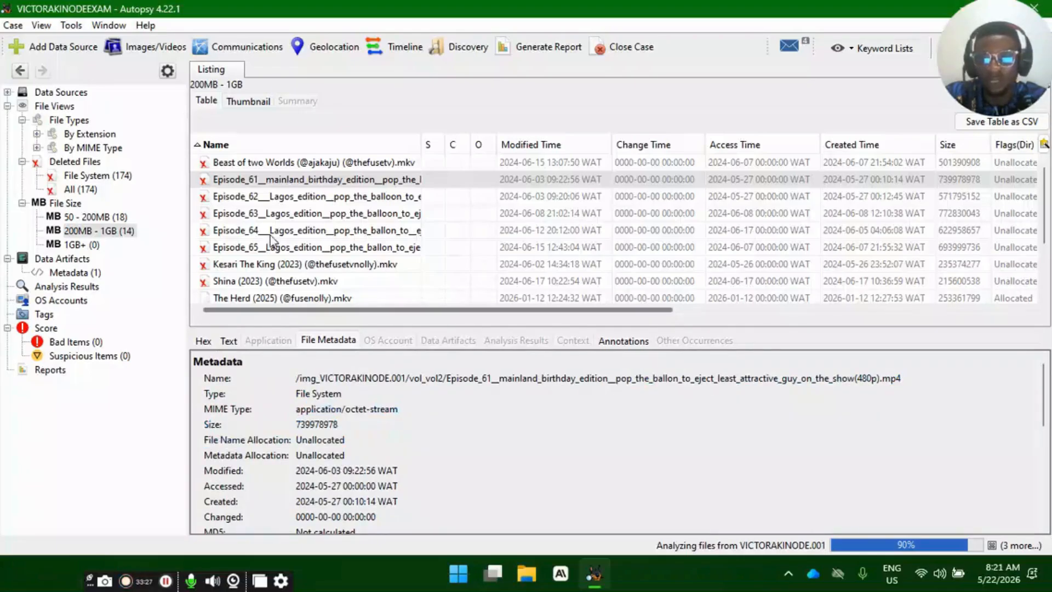
# - Compare the deleted Shina (2023) entry with The Herd (2025) and examine the latter's file metadata and directory entry times
pyautogui.click(203, 265)
pyautogui.click(209, 282)
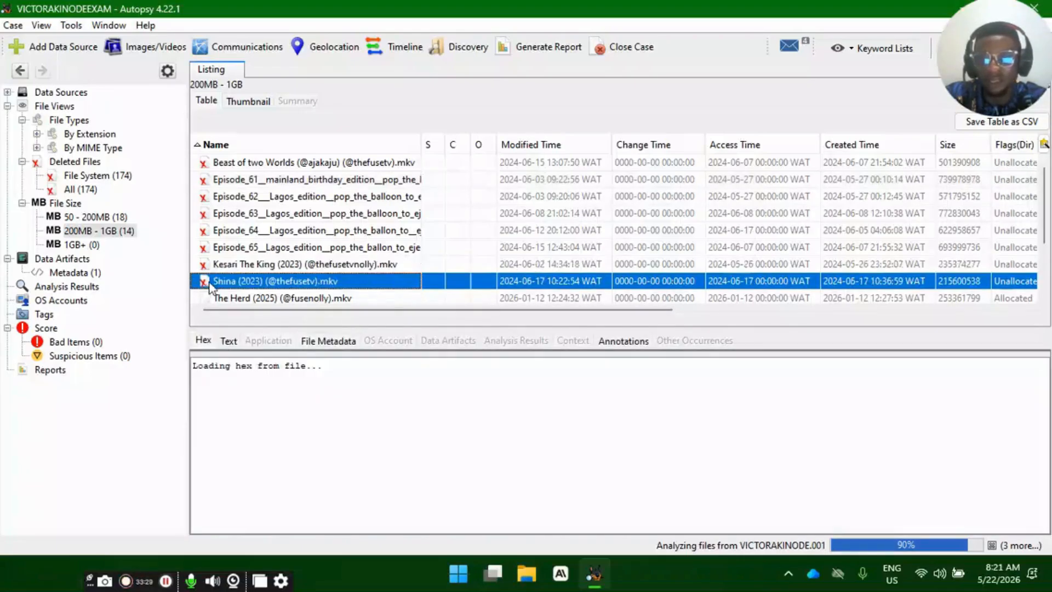
pyautogui.scroll(-2, 257, 263)
pyautogui.click(261, 265)
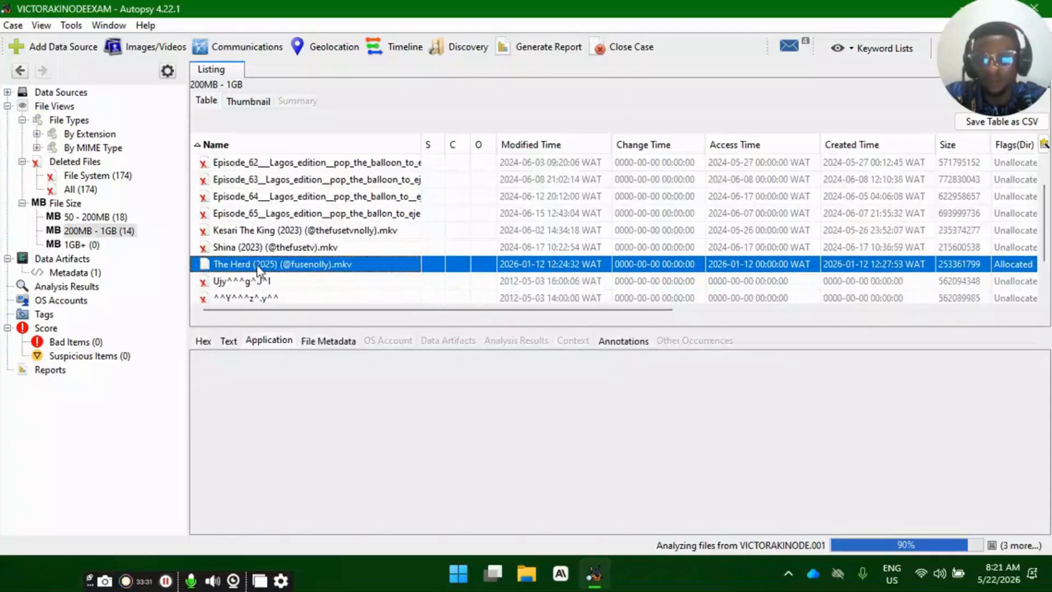
pyautogui.click(312, 340)
pyautogui.scroll(-5, 364, 438)
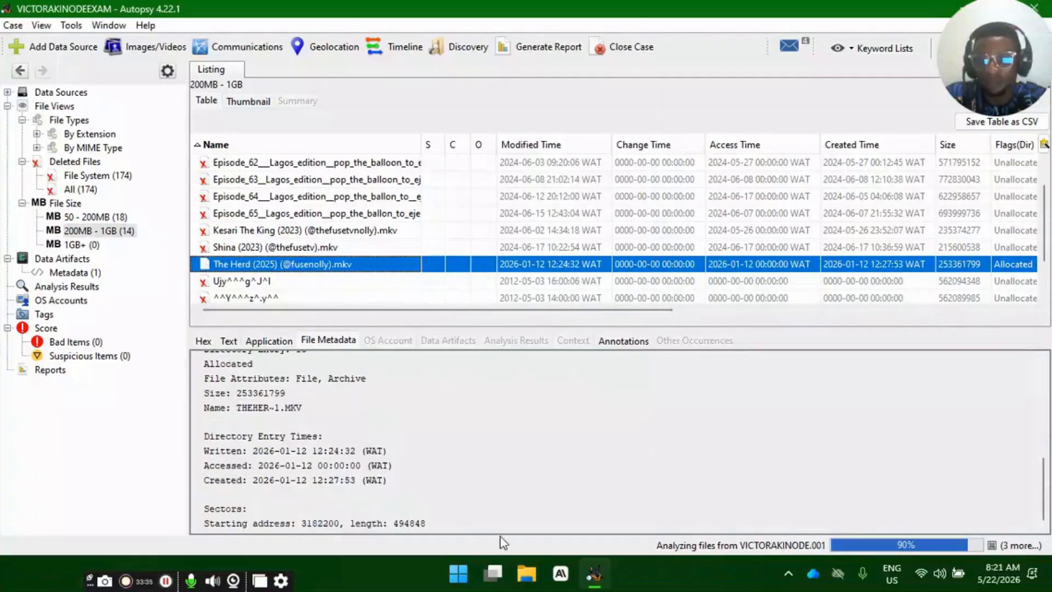
# - Locate The Herd (2025) video on USB Drive (E:) in File Explorer and return to Autopsy
pyautogui.click(524, 573)
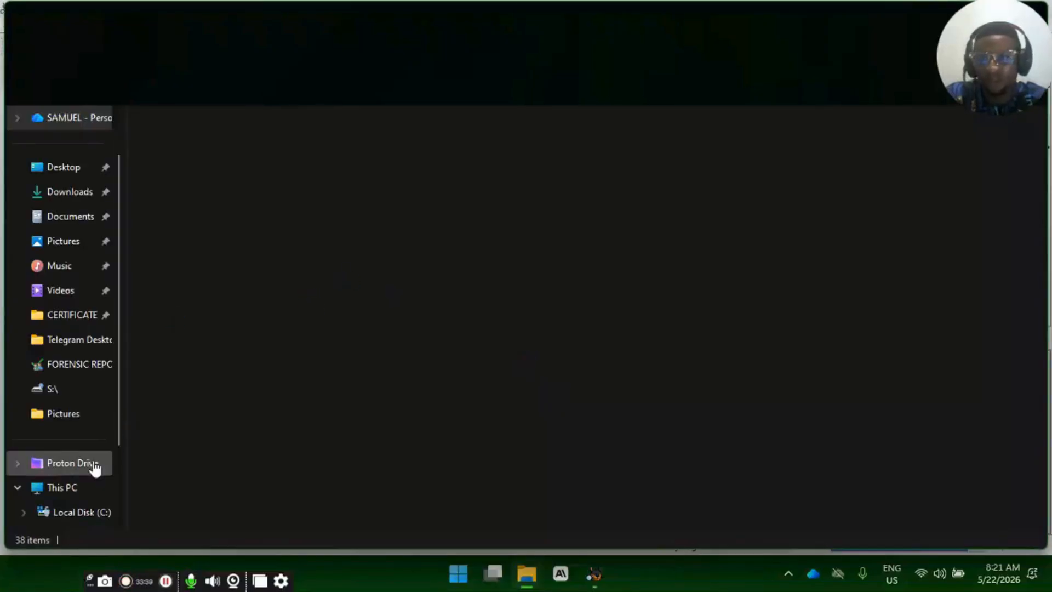
pyautogui.click(69, 489)
pyautogui.click(452, 170)
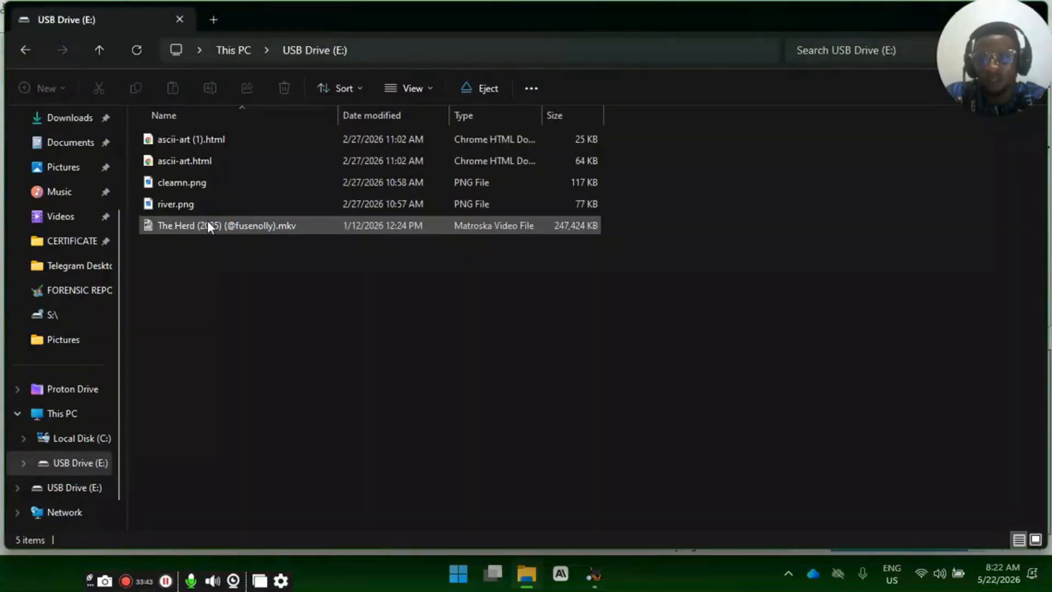
pyautogui.click(208, 224)
pyautogui.click(593, 574)
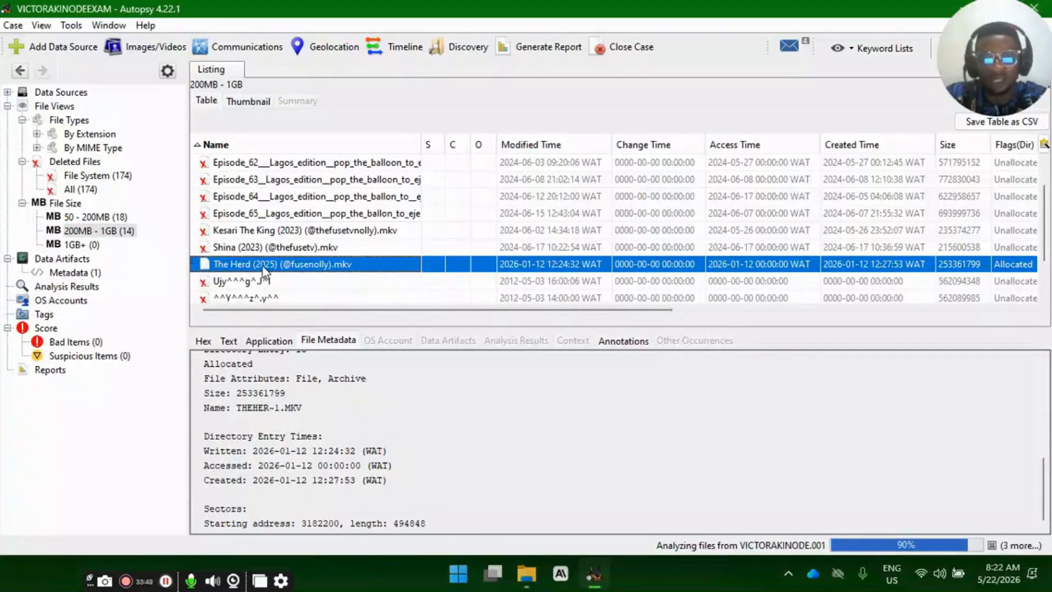
# - Check the remaining 200MB - 1GB files, and browse the list of all deleted files down to the IELTS RESULT entry
pyautogui.scroll(-1, 262, 274)
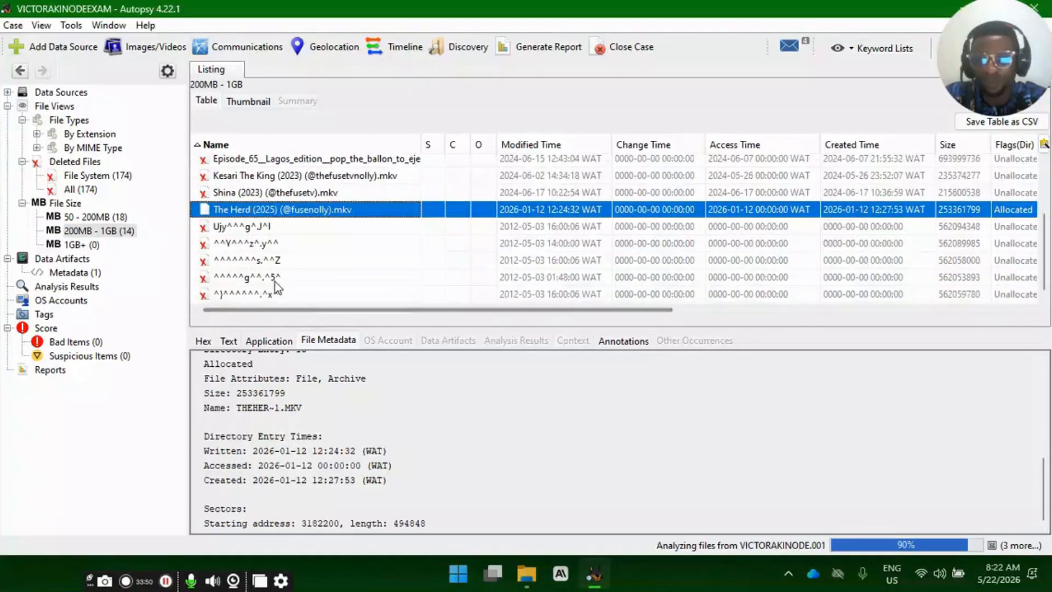
pyautogui.scroll(2, 255, 276)
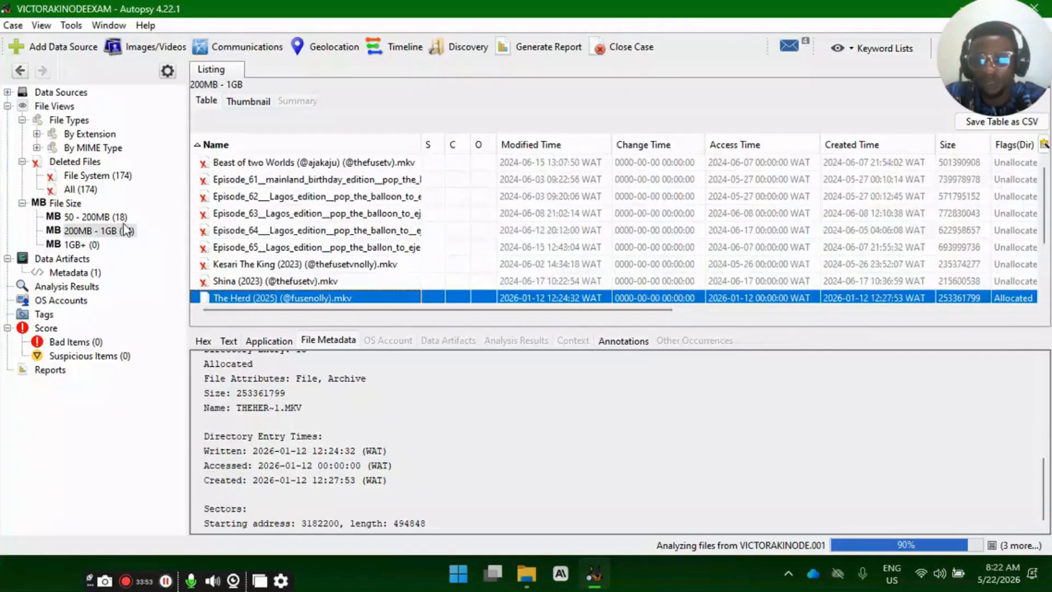
pyautogui.click(84, 193)
pyautogui.scroll(-10, 274, 250)
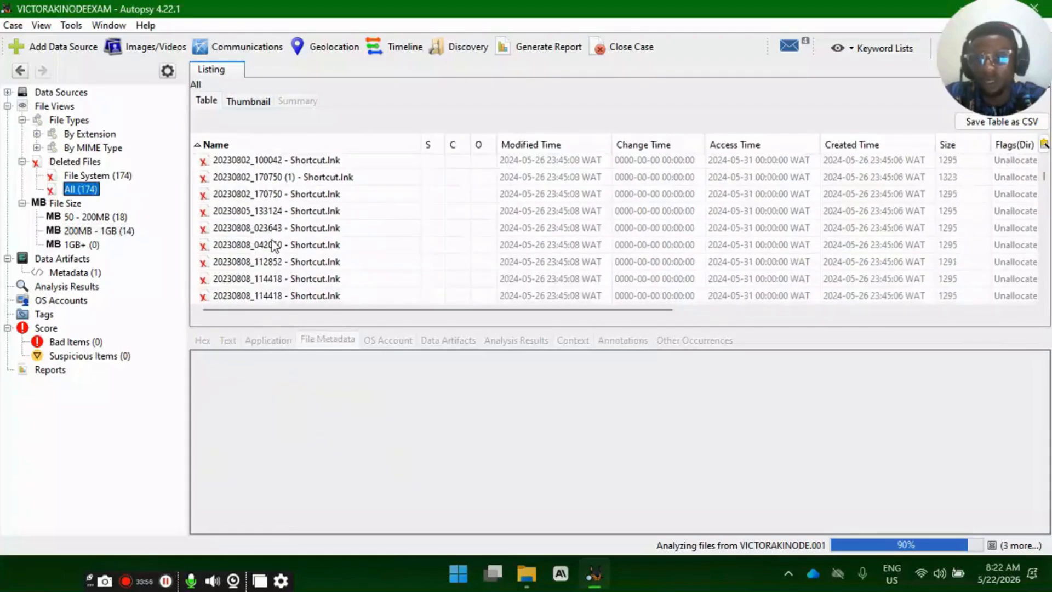
pyautogui.scroll(-10, 275, 252)
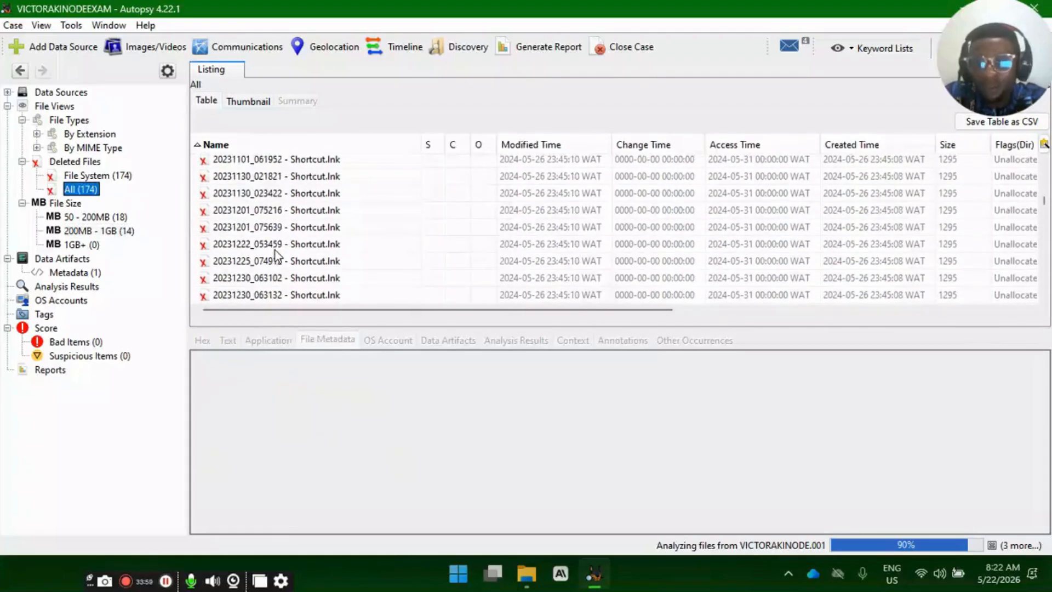
pyautogui.scroll(-5, 275, 251)
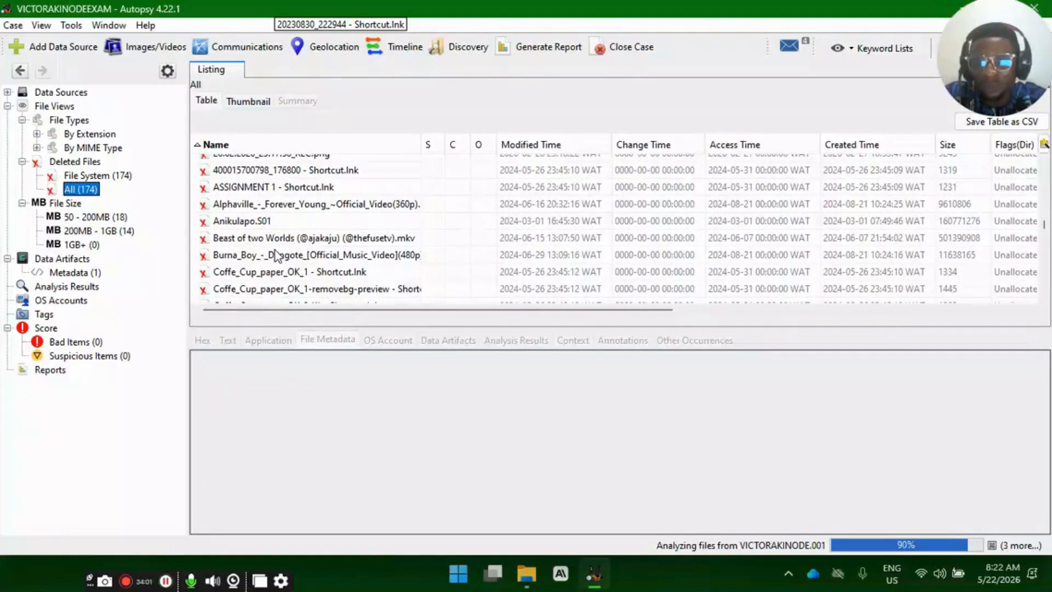
pyautogui.scroll(2, 372, 236)
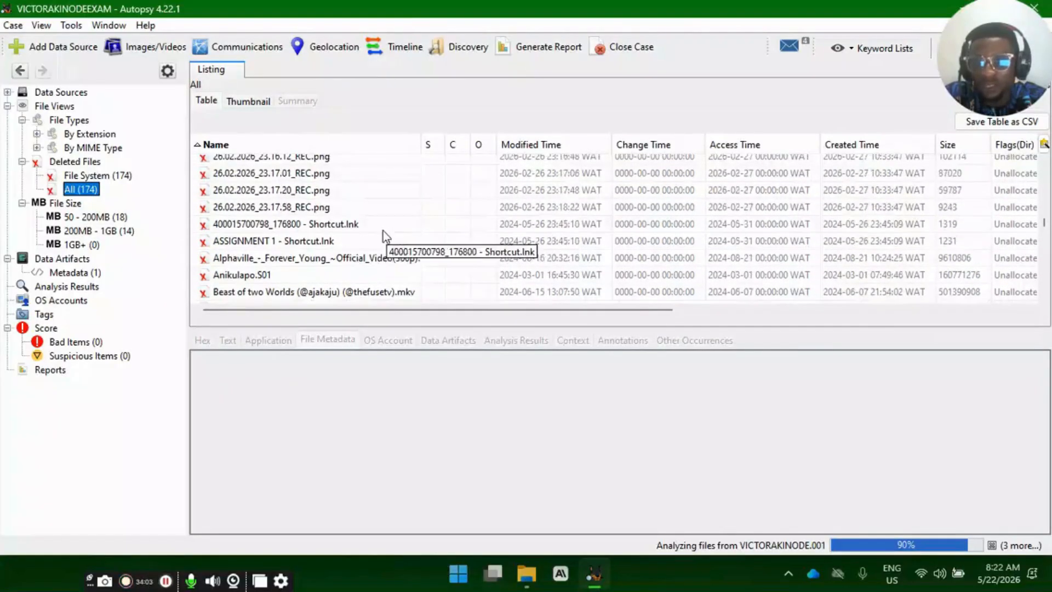
pyautogui.scroll(-3, 361, 242)
pyautogui.scroll(-3, 361, 243)
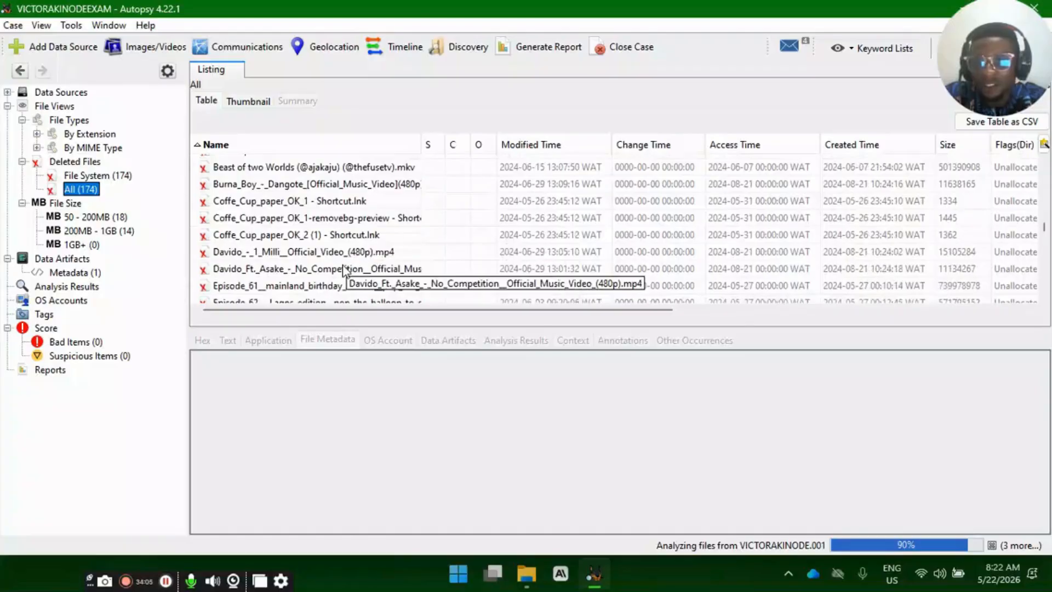
pyautogui.scroll(-3, 342, 270)
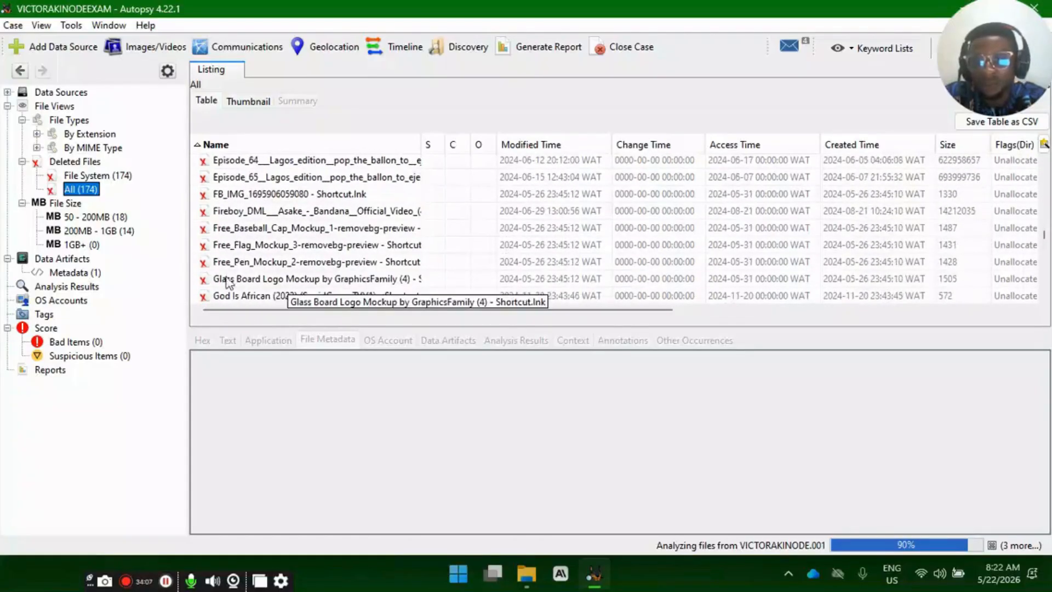
# - View the file metadata of the deleted IELTS RESULT file and highlight its name and image path
pyautogui.click(249, 242)
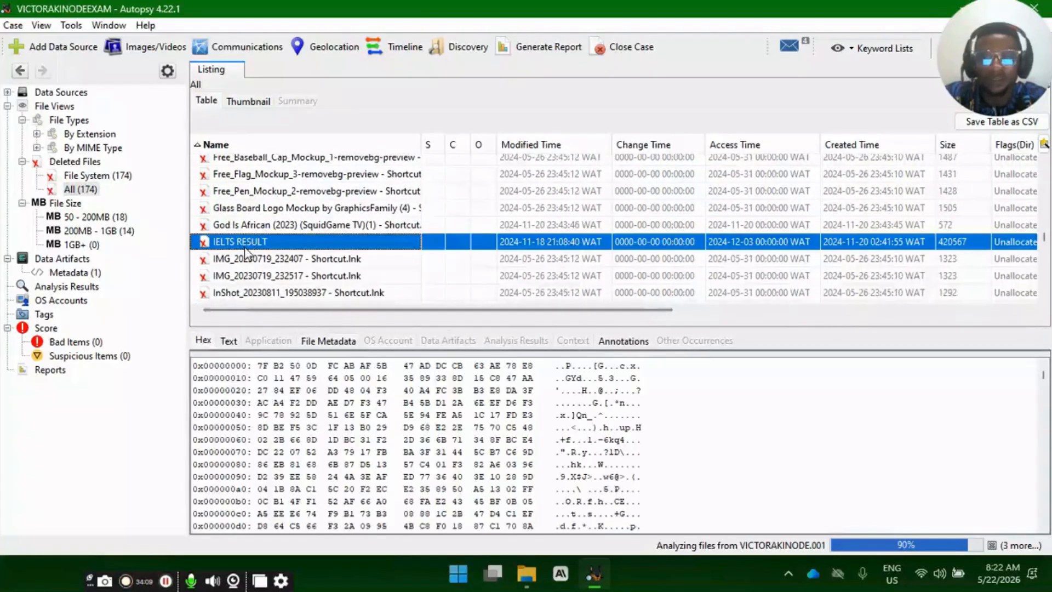
pyautogui.click(331, 342)
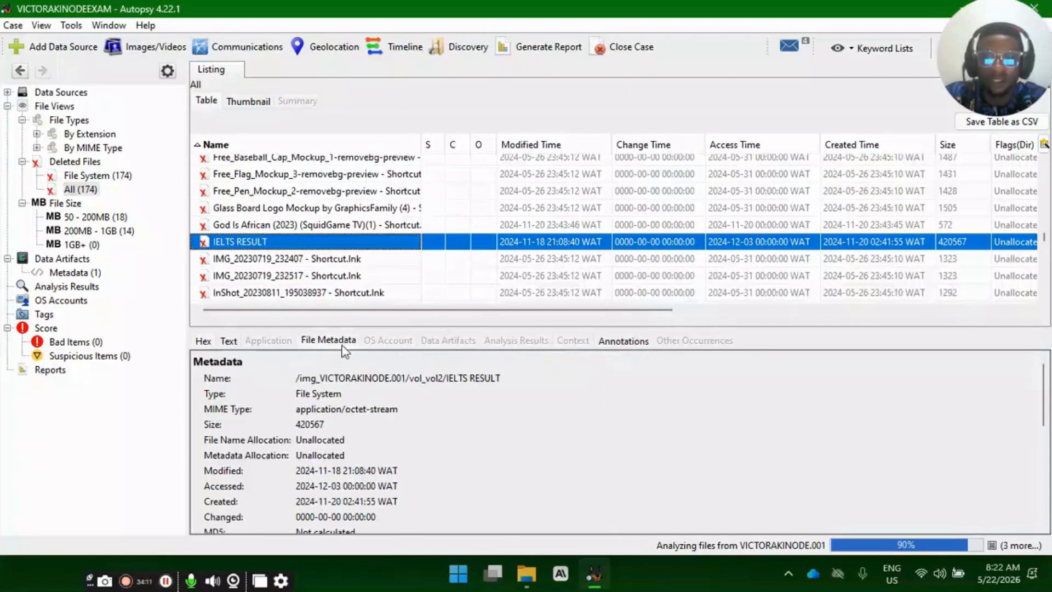
pyautogui.moveTo(451, 382); pyautogui.dragTo(501, 381)
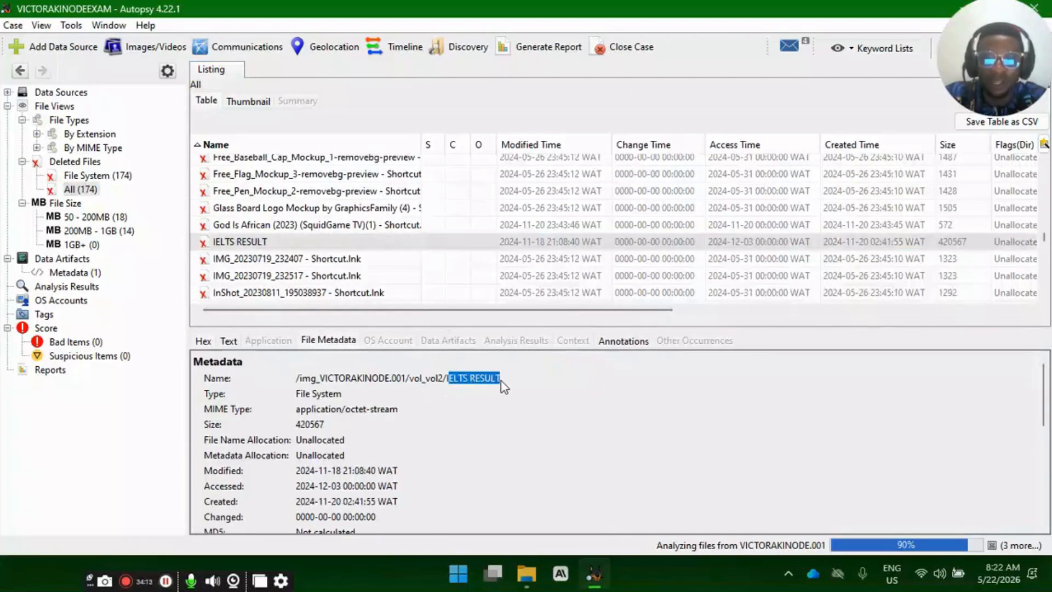
pyautogui.click(373, 379)
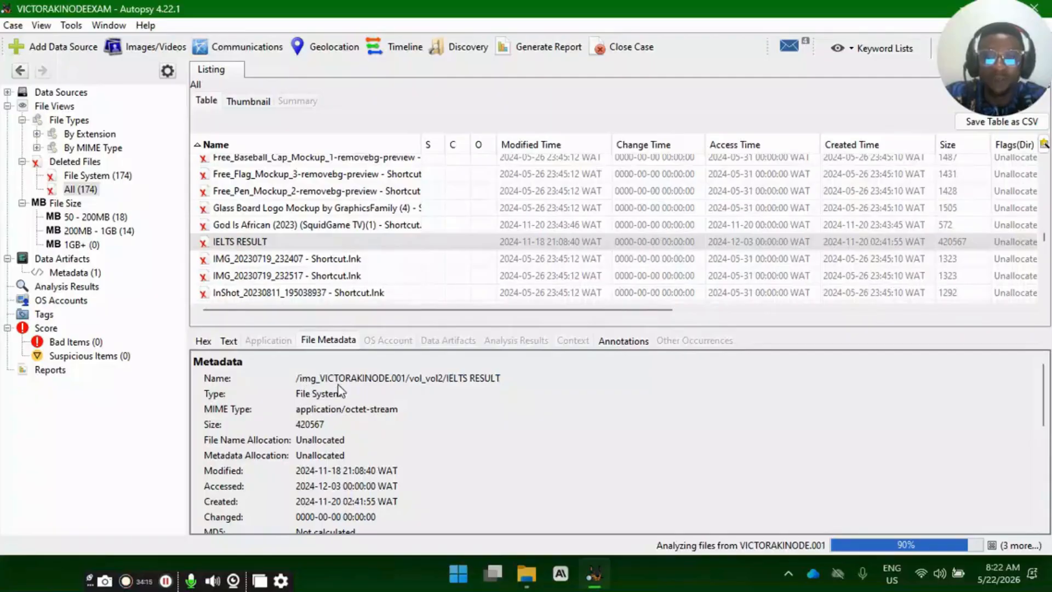
pyautogui.moveTo(322, 383); pyautogui.dragTo(464, 387)
pyautogui.click(491, 383)
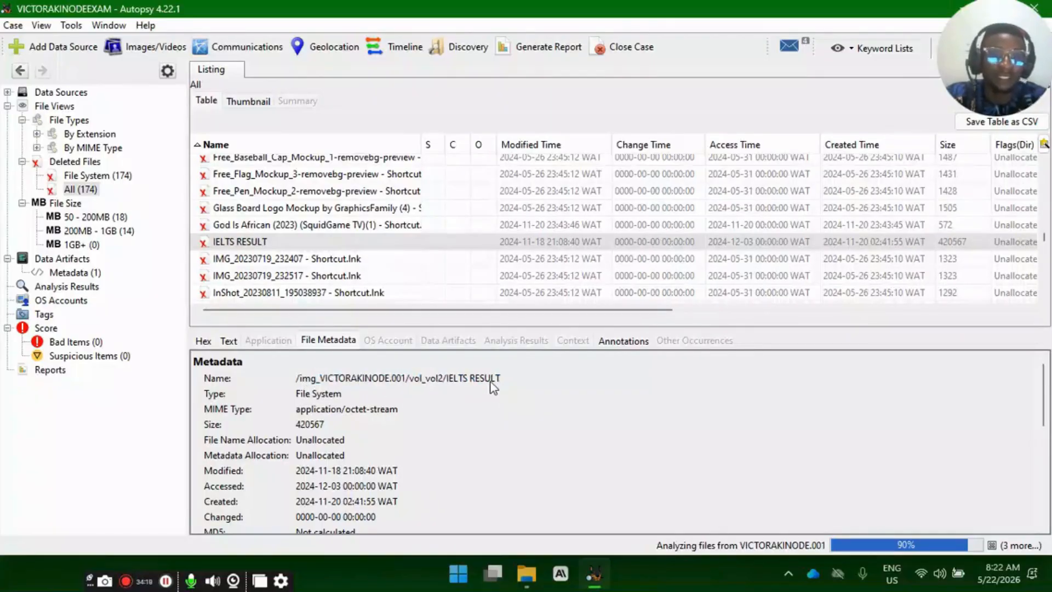
# - Review the IELTS RESULT file's Sleuth Kit istat details and highlight its modified and created times
pyautogui.scroll(-6, 324, 422)
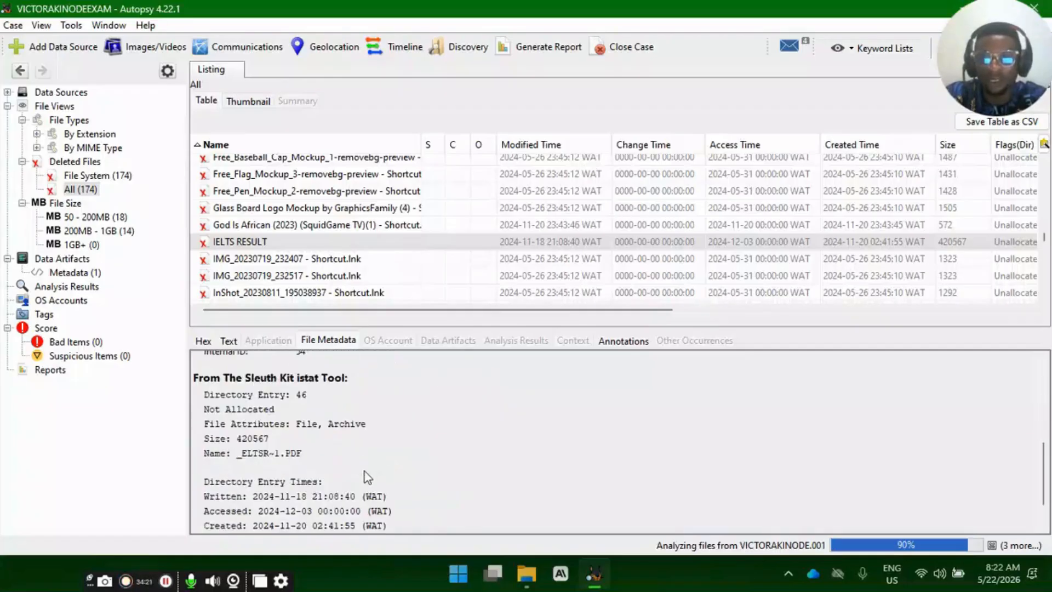
pyautogui.scroll(2, 297, 462)
pyautogui.scroll(3, 297, 462)
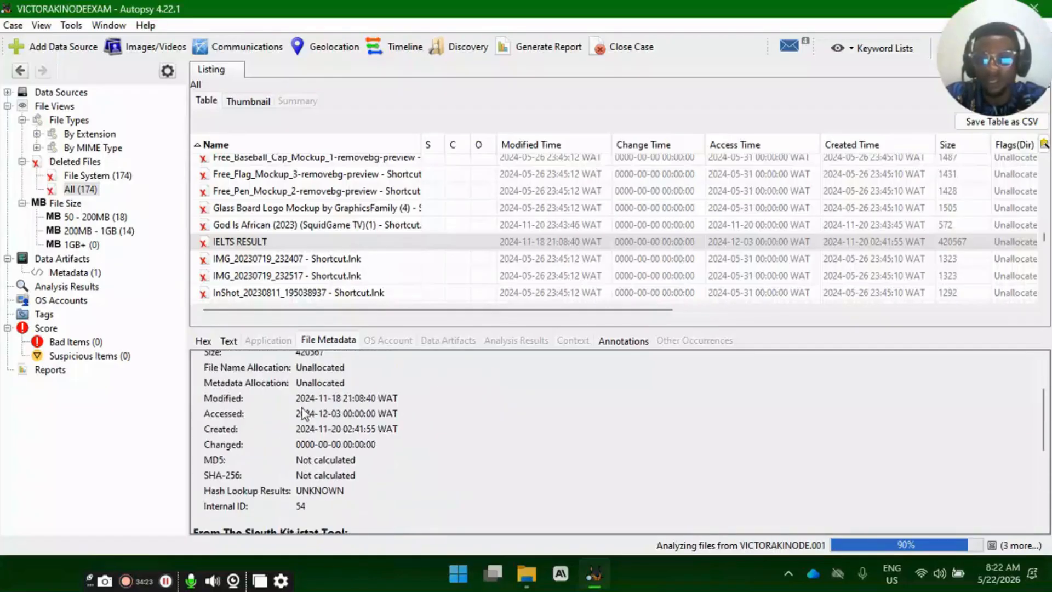
pyautogui.moveTo(300, 398); pyautogui.dragTo(375, 400)
pyautogui.moveTo(298, 431); pyautogui.dragTo(397, 400)
pyautogui.click(344, 432)
# - Browse the deleted files after IELTS RESULT and step through several of the Module PDFs
pyautogui.scroll(-2, 311, 273)
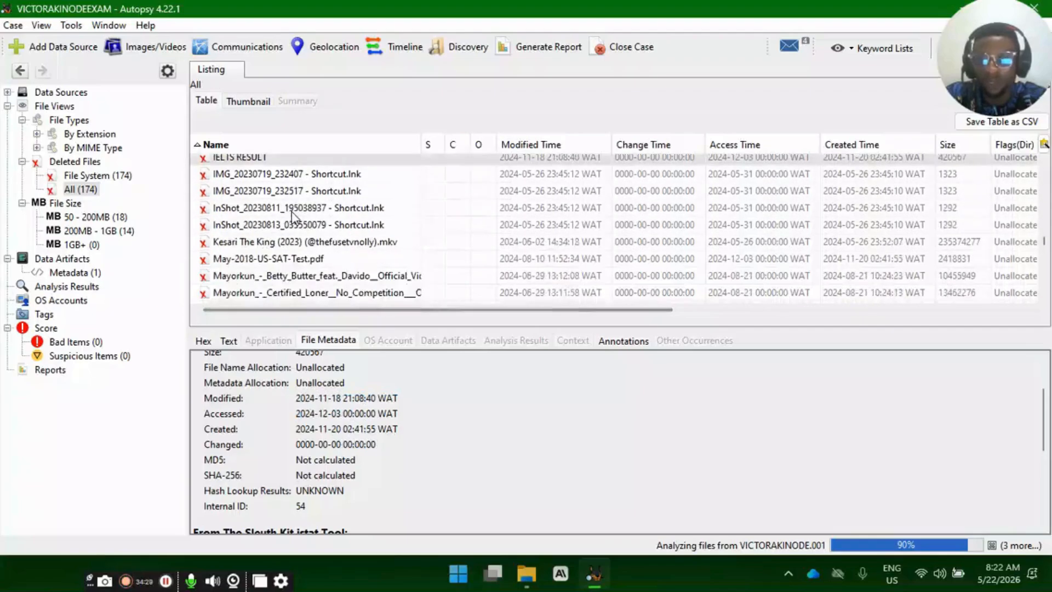
pyautogui.scroll(-1, 279, 218)
pyautogui.scroll(-5, 287, 252)
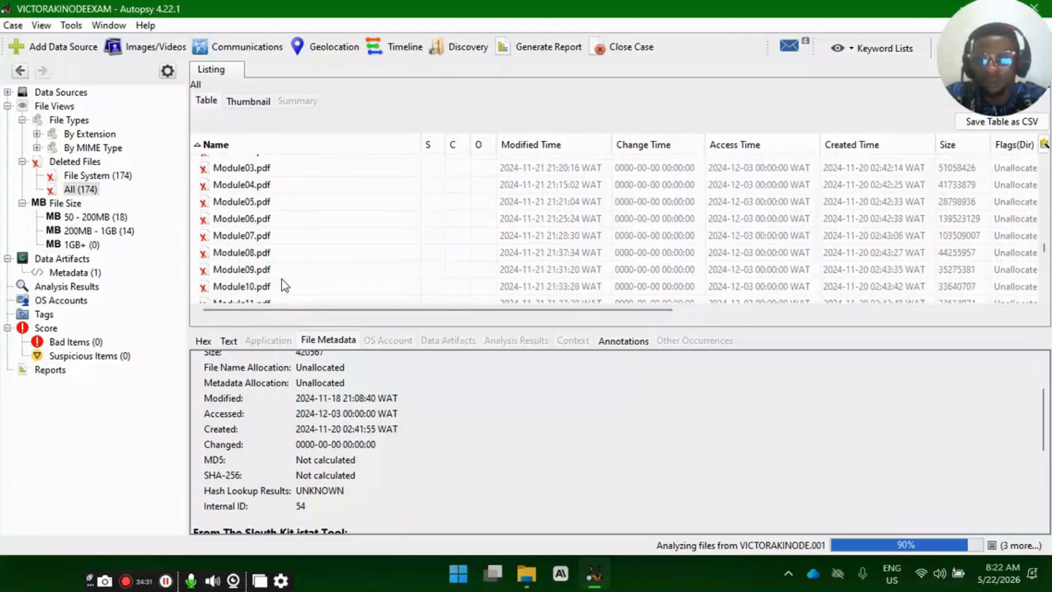
pyautogui.scroll(-5, 282, 274)
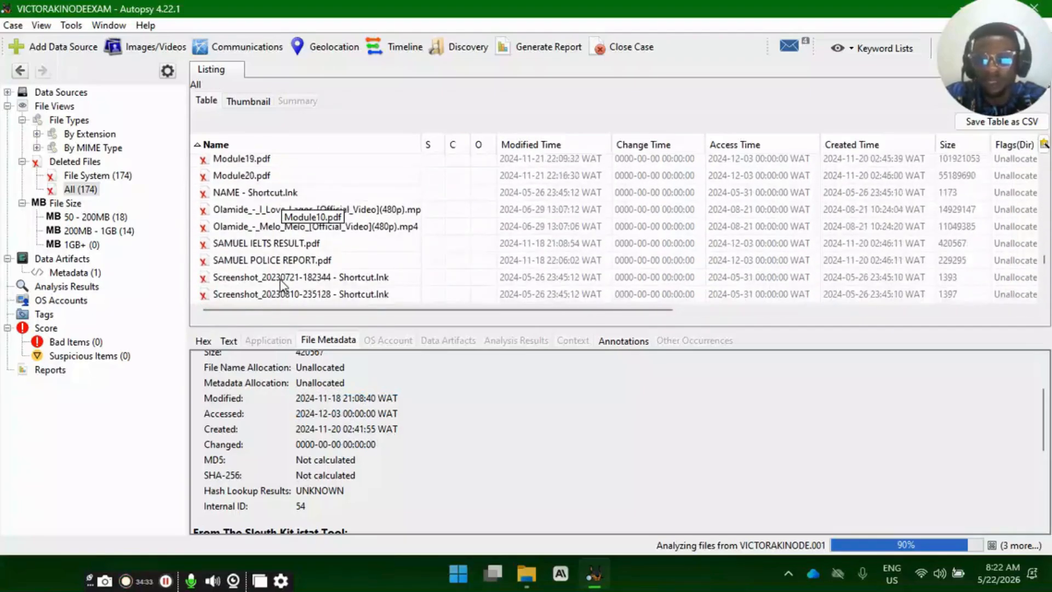
pyautogui.scroll(4, 258, 247)
pyautogui.click(251, 238)
pyautogui.press('Up')
pyautogui.press('Up')
pyautogui.press('Up')
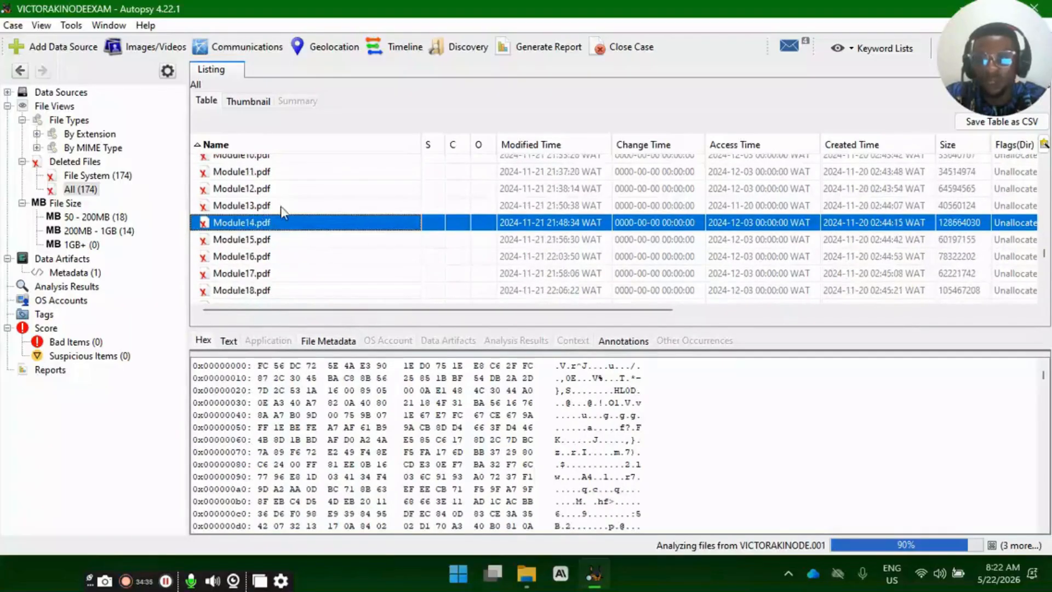
# - Inspect the deleted IELTS result and police report PDFs listed after the Module PDFs
pyautogui.scroll(-1, 278, 251)
pyautogui.scroll(-2, 283, 258)
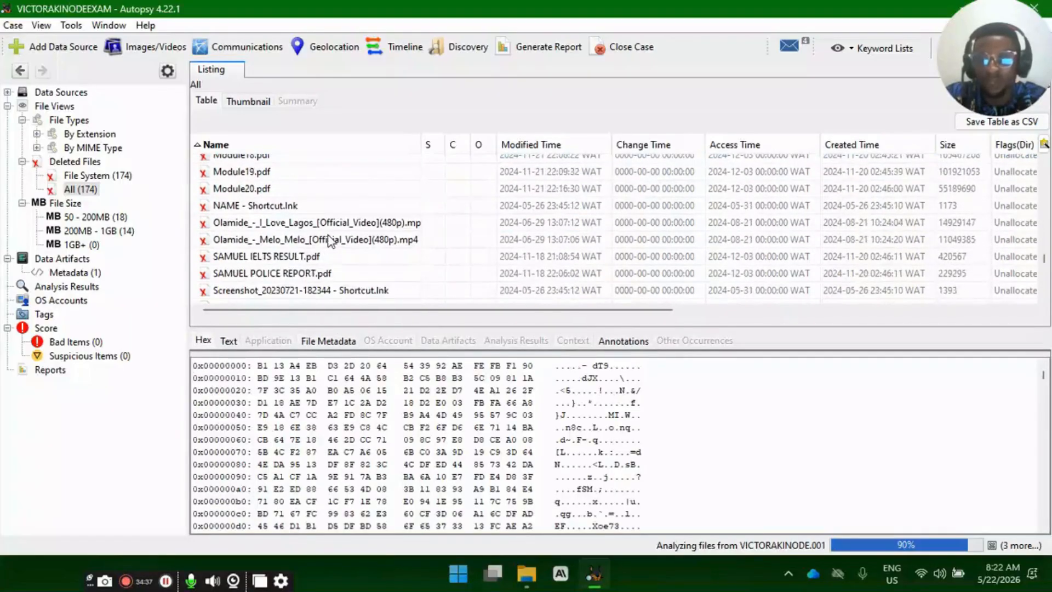
pyautogui.scroll(-1, 312, 258)
pyautogui.click(293, 226)
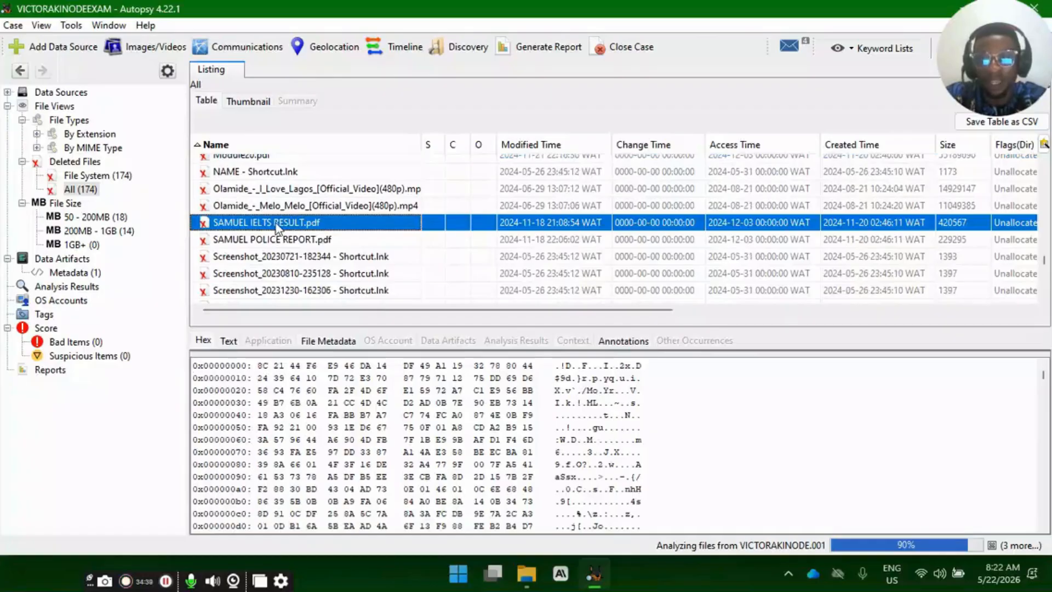
pyautogui.click(271, 241)
# - Look through the rest of the deleted files to the end of the list, and return to the numbered shortcut files near its start
pyautogui.scroll(-2, 307, 272)
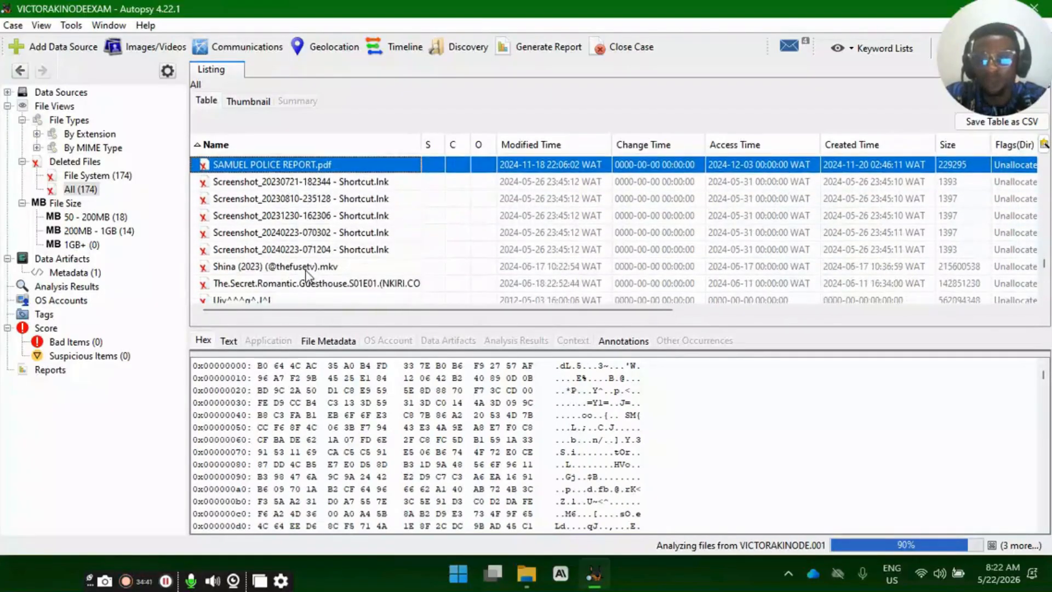
pyautogui.scroll(-4, 272, 256)
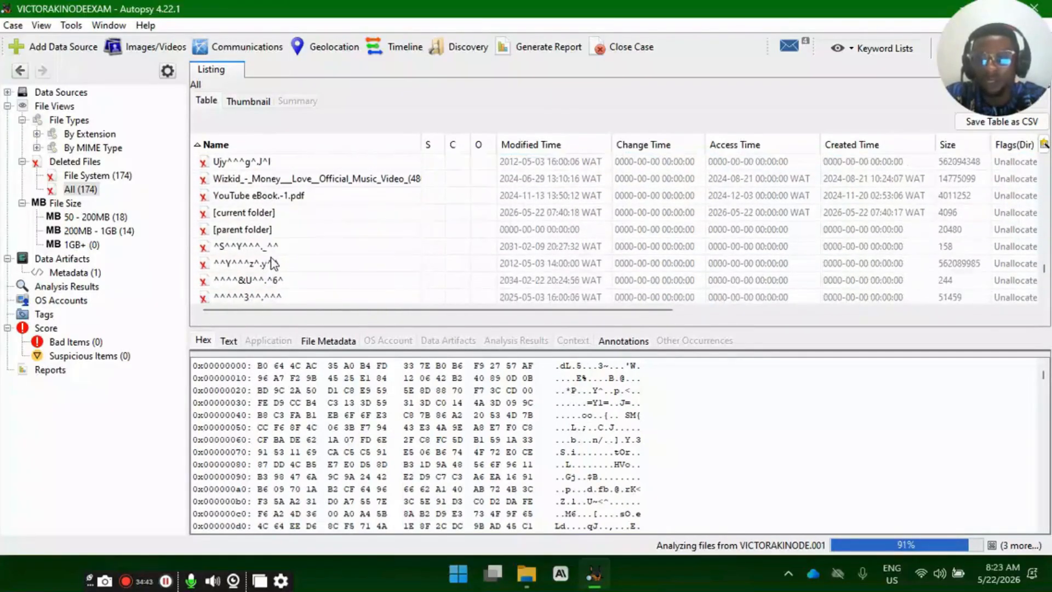
pyautogui.scroll(-5, 272, 263)
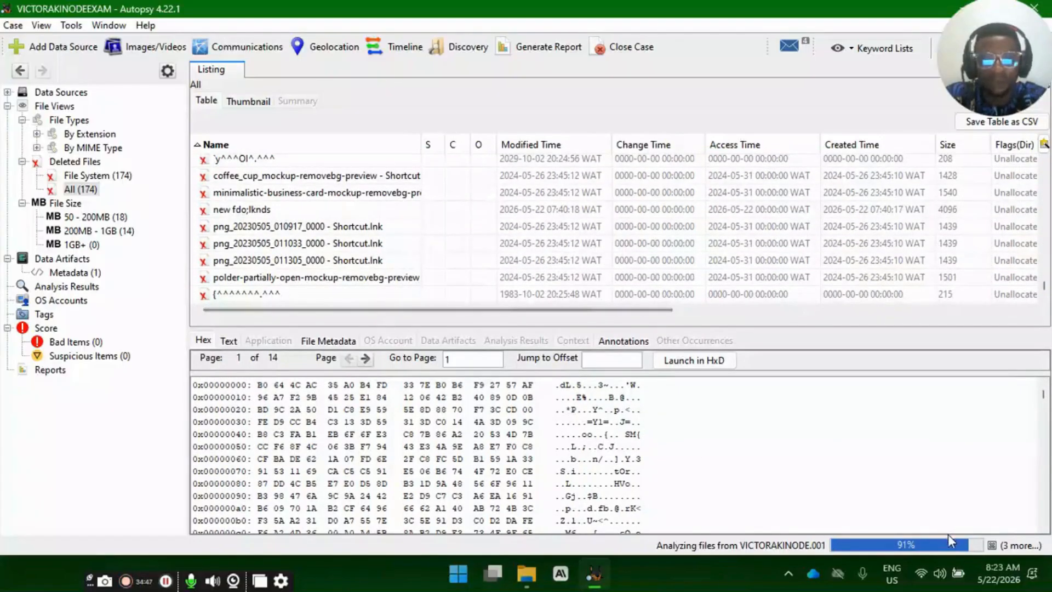
pyautogui.scroll(1, 234, 199)
pyautogui.scroll(10, 235, 199)
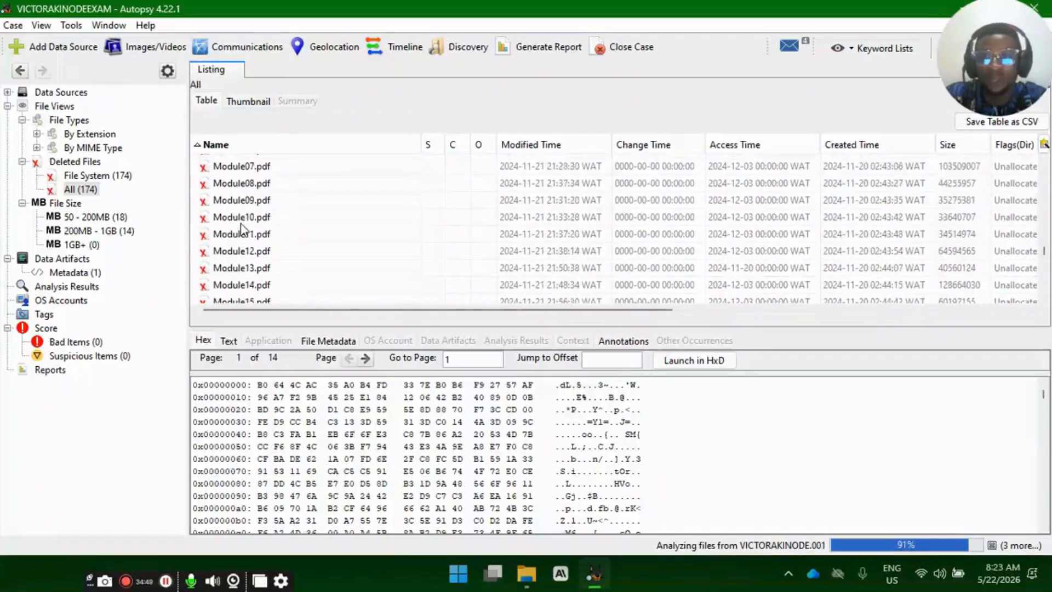
pyautogui.scroll(10, 240, 233)
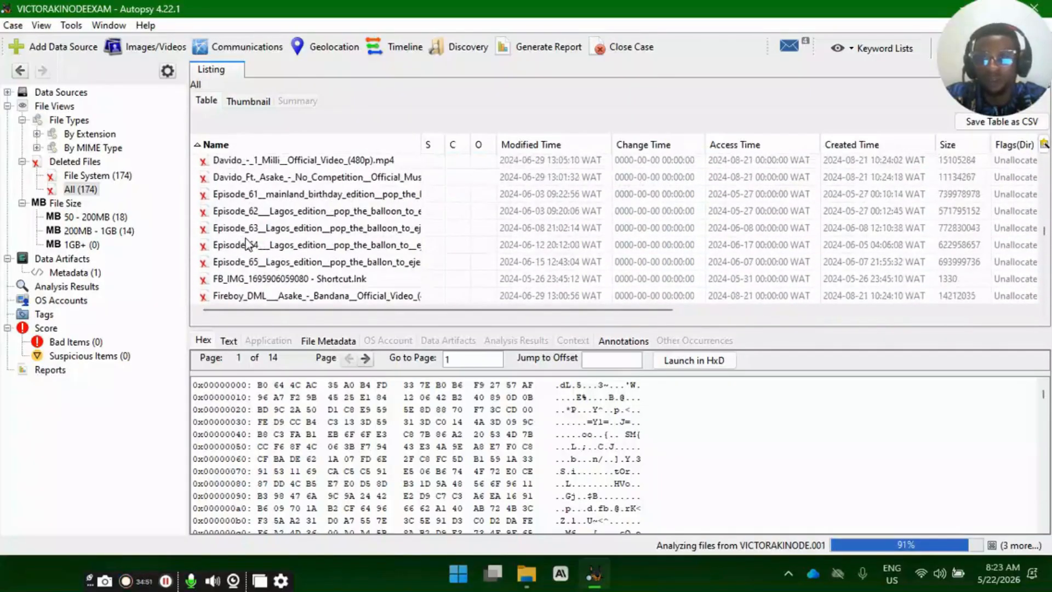
pyautogui.scroll(-3, 251, 245)
pyautogui.scroll(-1, 250, 245)
pyautogui.scroll(4, 252, 247)
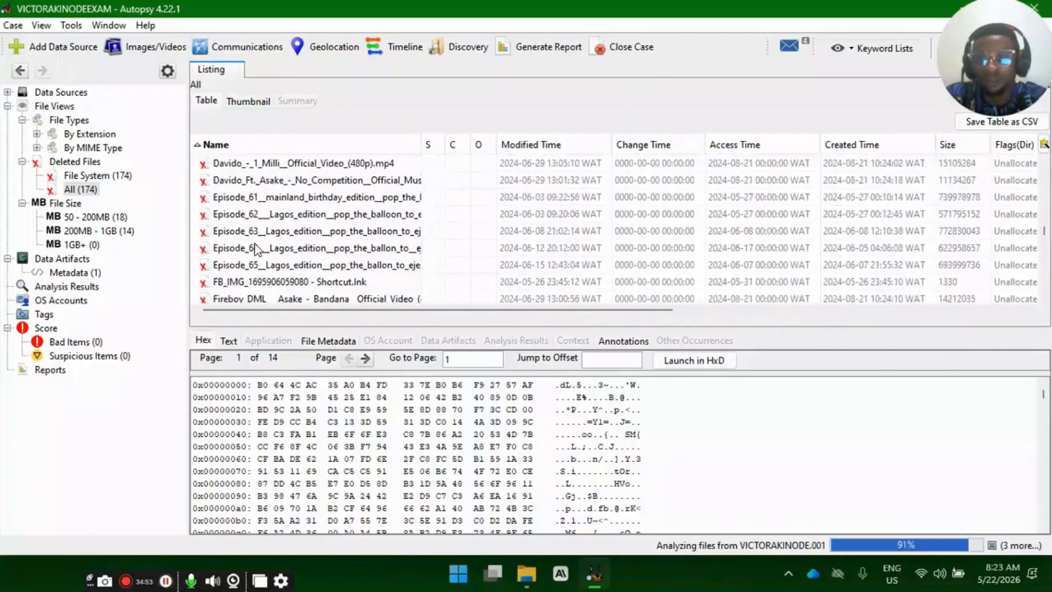
pyautogui.scroll(4, 253, 248)
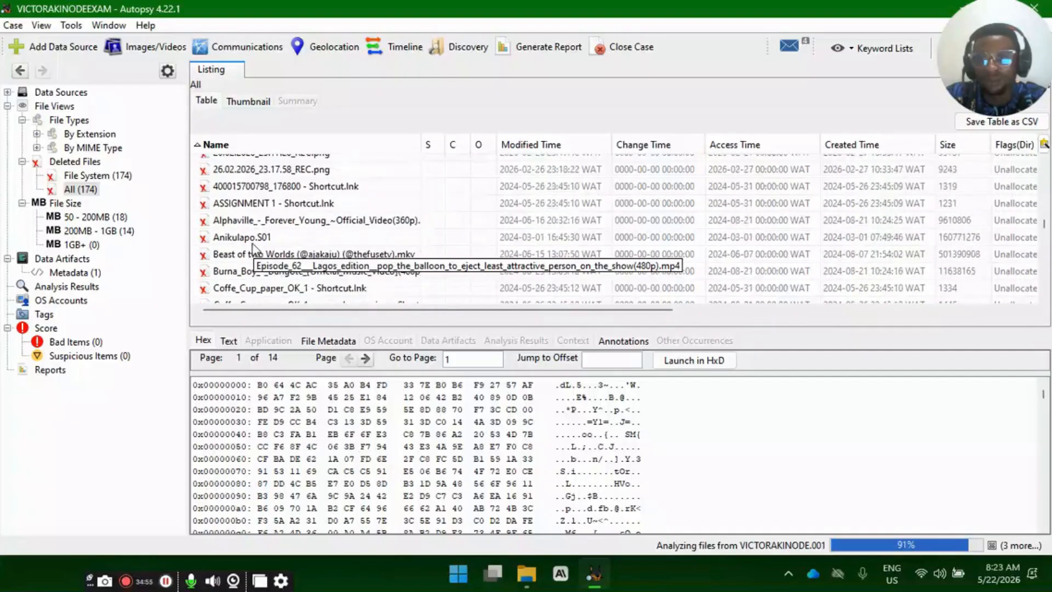
pyautogui.scroll(8, 253, 247)
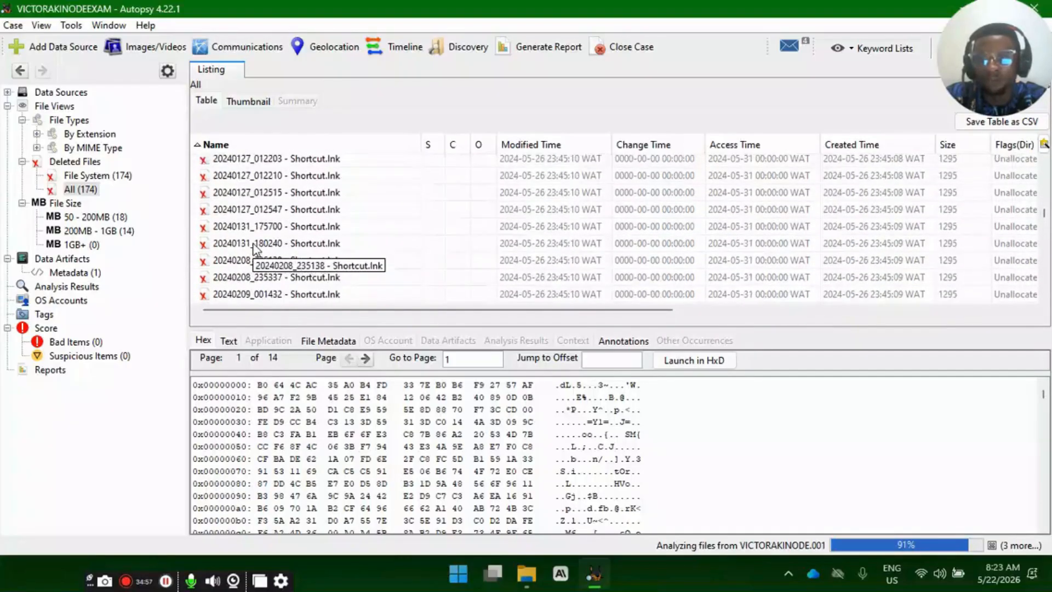
pyautogui.scroll(6, 253, 247)
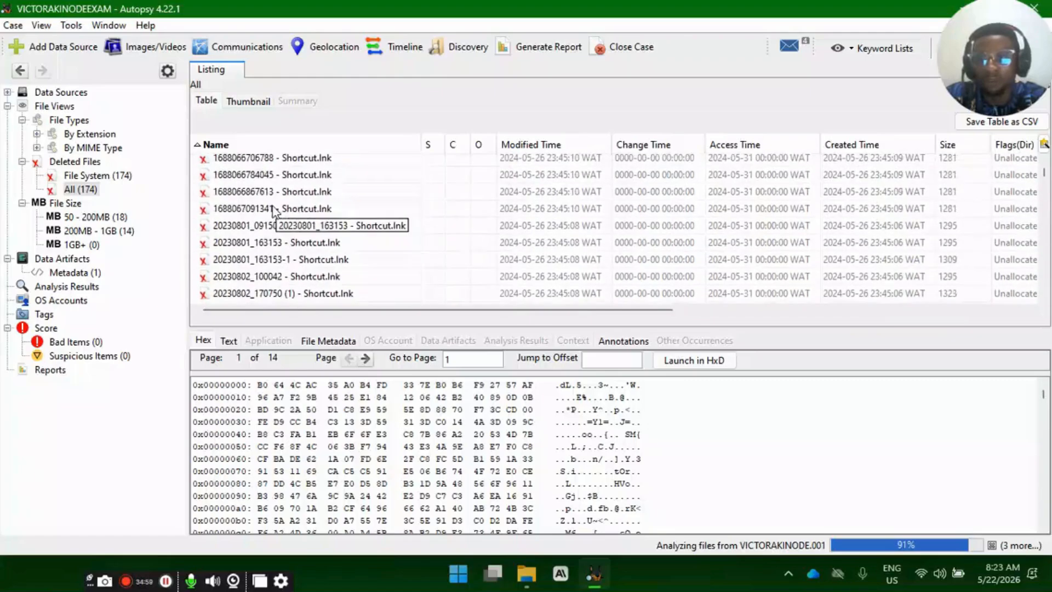
# - Inspect the hex content of several deleted numbered shortcut files and of Coffe_Cup_paper_OK_2 (1) - Shortcut.lnk
pyautogui.click(252, 196)
pyautogui.click(262, 230)
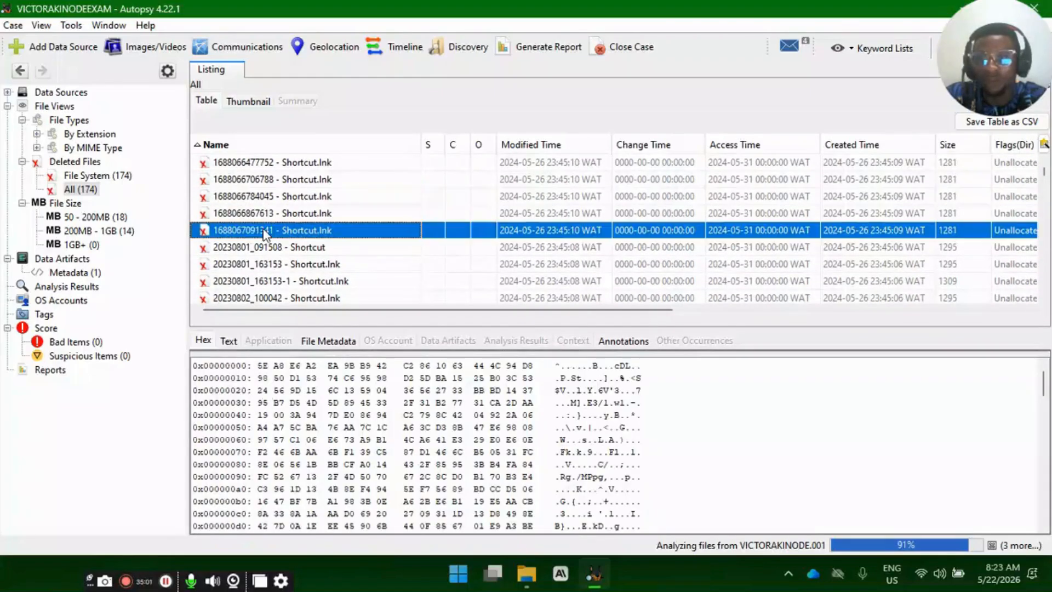
pyautogui.click(262, 251)
pyautogui.scroll(-1, 263, 253)
pyautogui.scroll(-2, 263, 258)
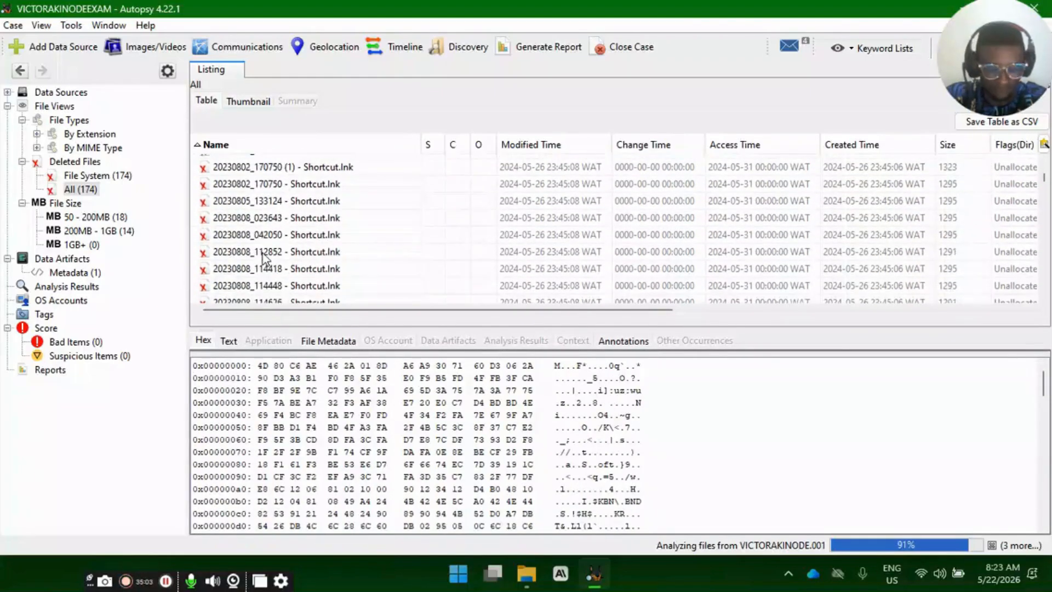
pyautogui.scroll(-3, 264, 256)
pyautogui.click(264, 257)
pyautogui.scroll(-3, 263, 256)
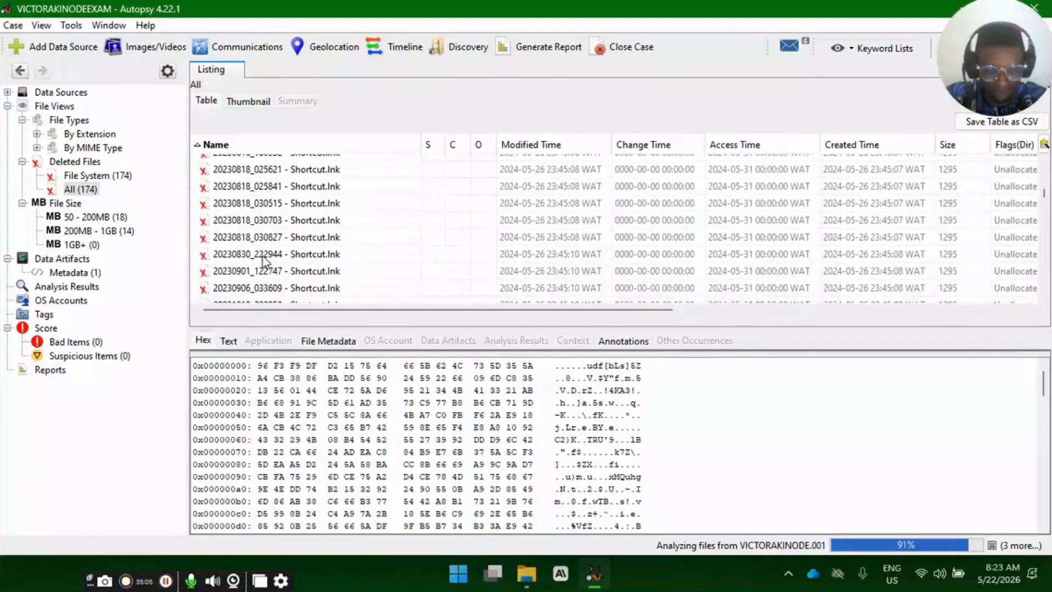
pyautogui.click(262, 255)
pyautogui.scroll(-3, 263, 256)
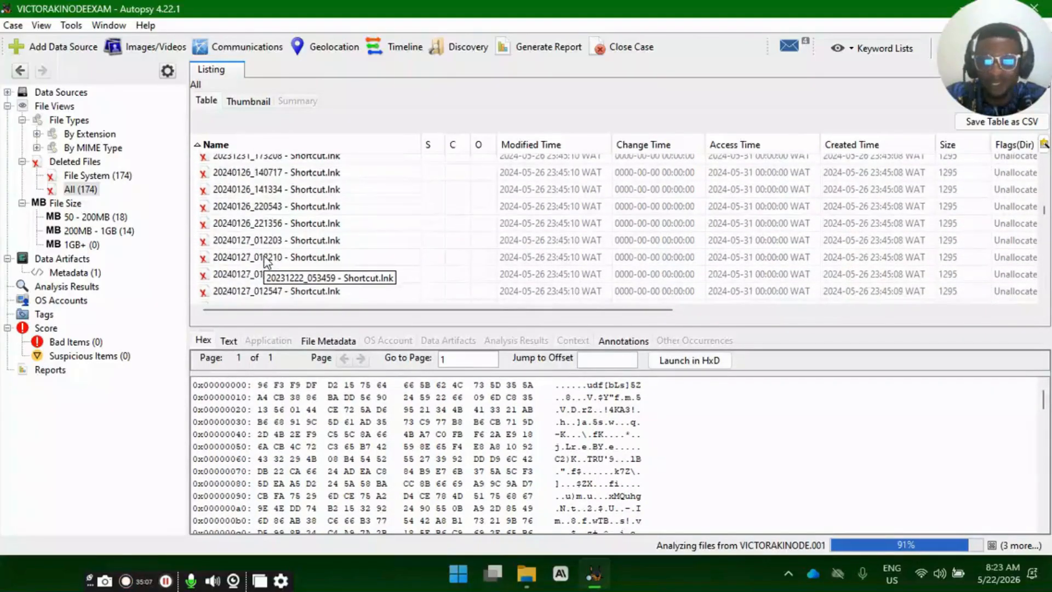
pyautogui.scroll(-6, 266, 260)
pyautogui.click(296, 230)
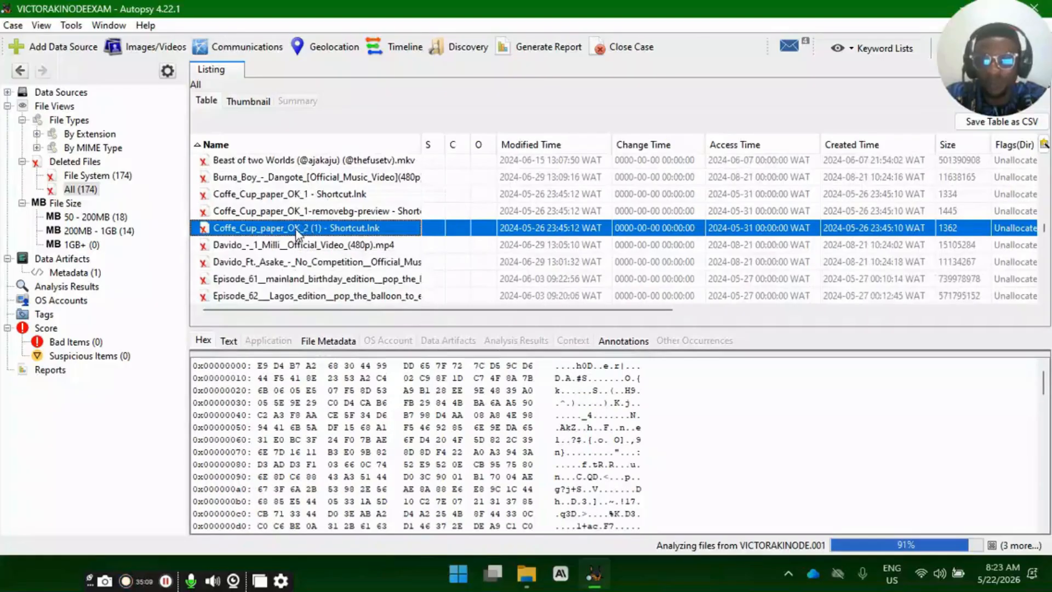
# - Examine the metadata columns through to the extension for Coffe_Cup_paper_OK_2 (1) - Shortcut.lnk and the deleted mp4 videos listed below it
pyautogui.click(292, 218)
pyautogui.click(295, 229)
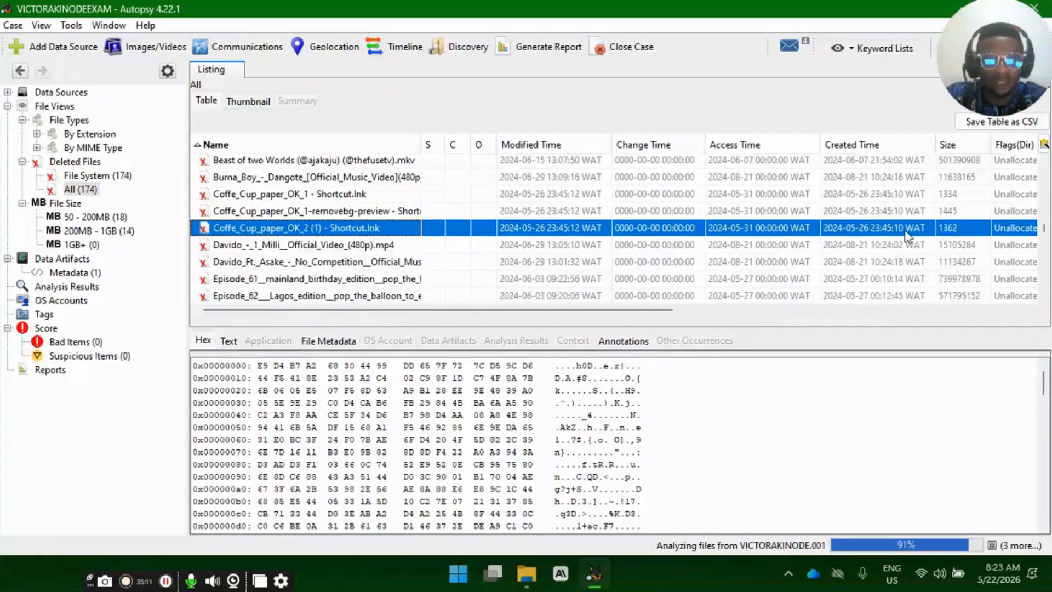
pyautogui.hscroll(8, 800, 323)
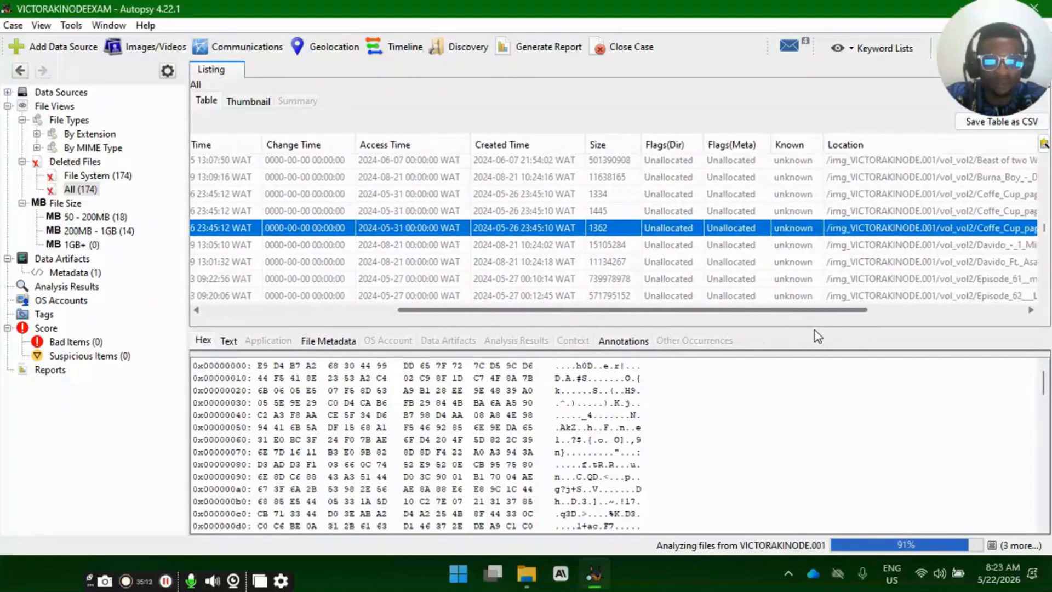
pyautogui.hscroll(6, 862, 331)
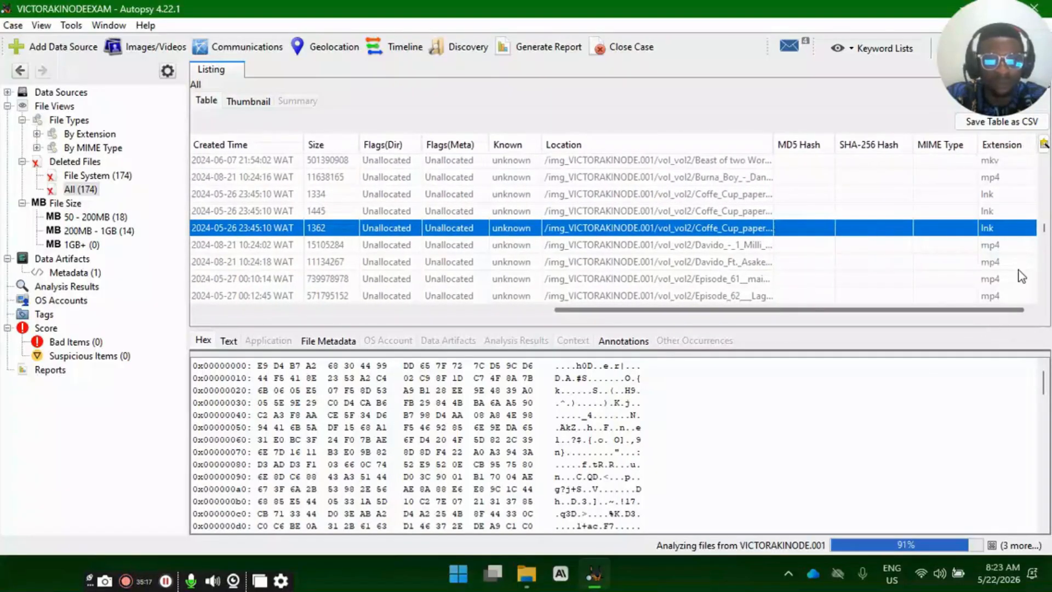
pyautogui.click(994, 244)
pyautogui.click(995, 262)
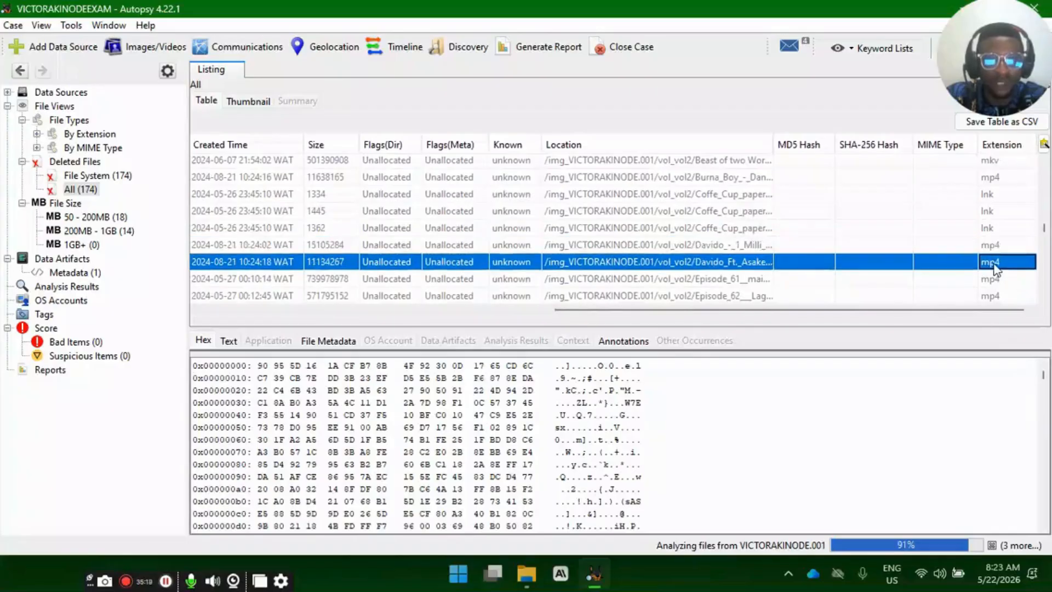
pyautogui.click(996, 279)
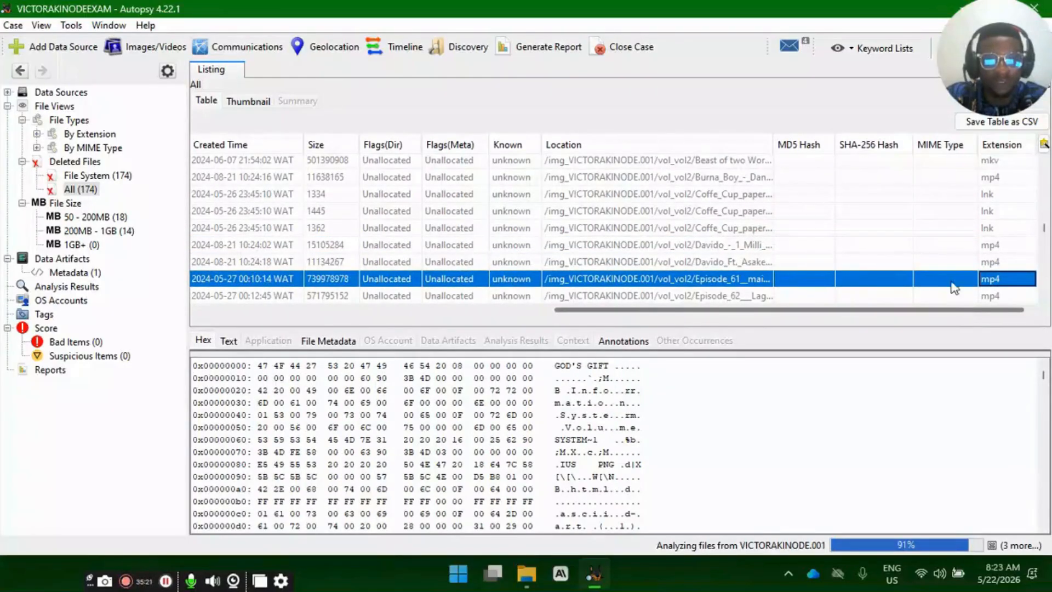
# - Check the MD5 and SHA-256 hash columns of the deleted Coffe_Cup_paper shortcuts, and return to the name column
pyautogui.click(868, 213)
pyautogui.click(858, 227)
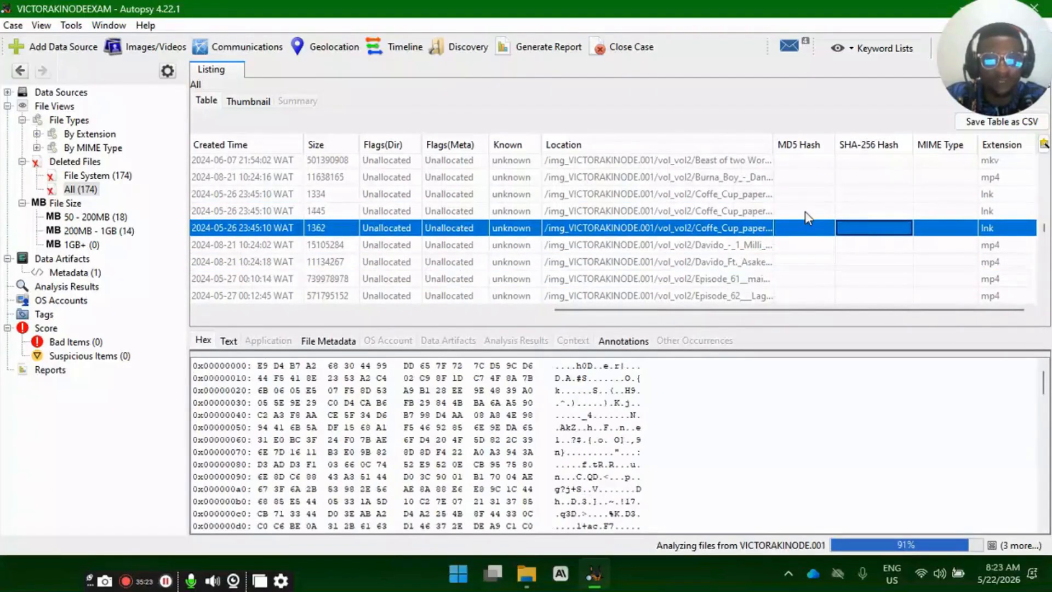
pyautogui.click(804, 194)
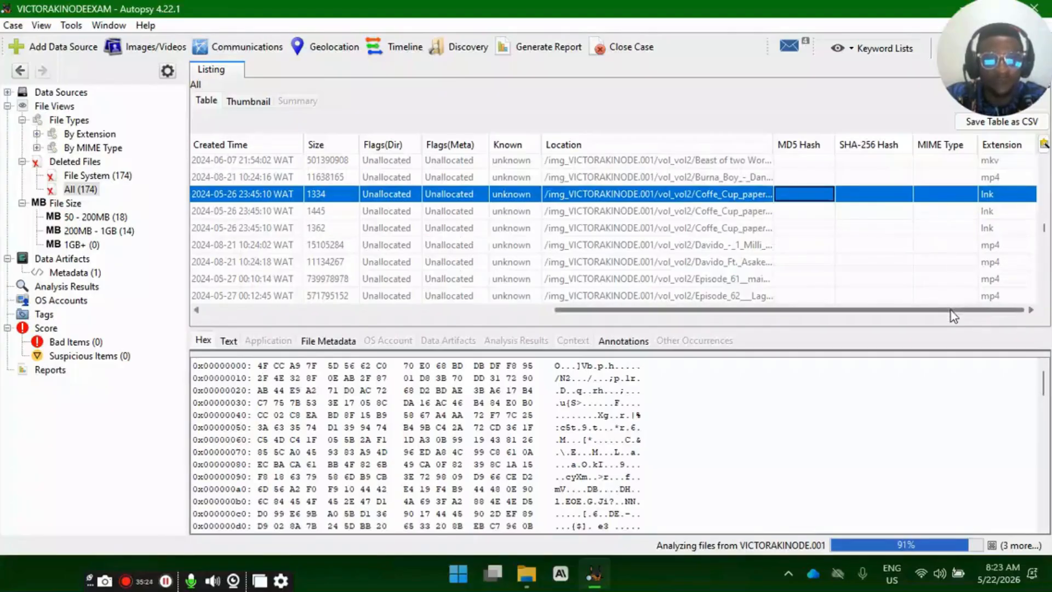
pyautogui.moveTo(950, 310); pyautogui.dragTo(601, 310)
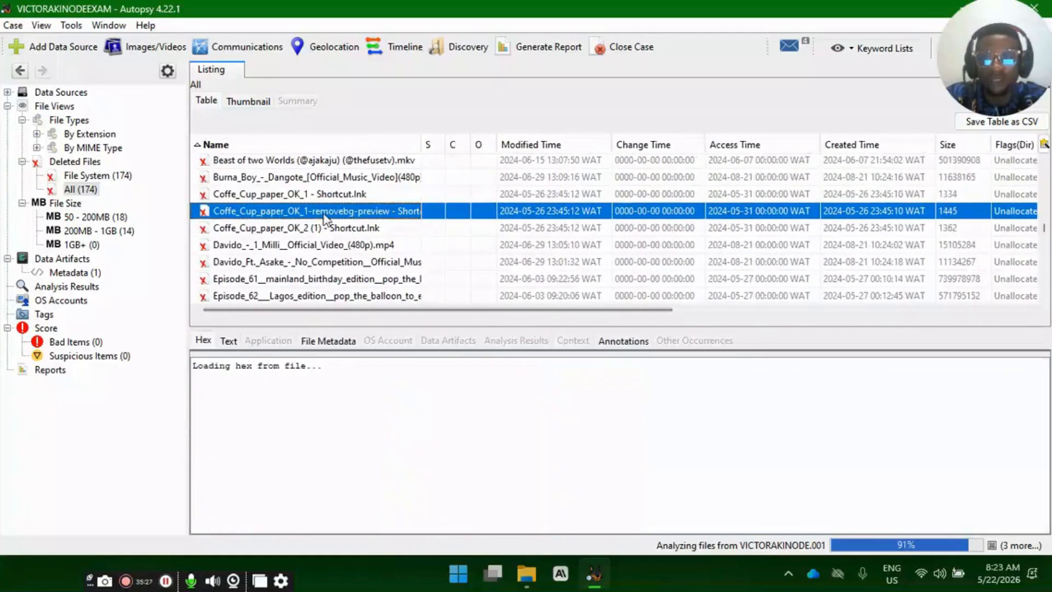
pyautogui.moveTo(577, 317); pyautogui.dragTo(405, 320)
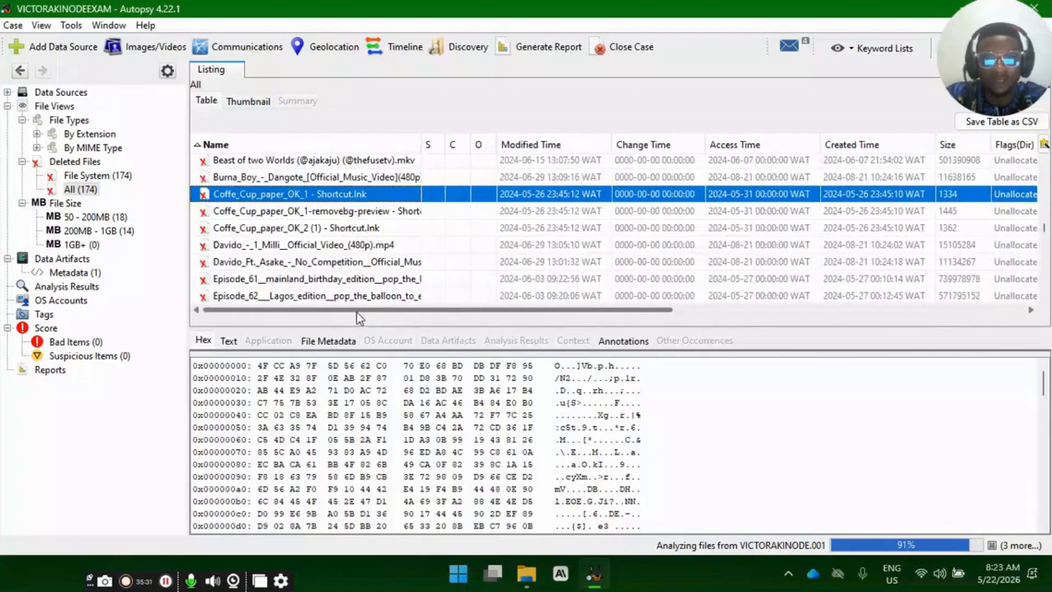
# - Preview the deleted images 26.02.2026_23.17.20_REC.png, 26.02.2026_23.17.58_REC.png and 26.02.2026_23.17.01_REC.png, and read through the last one
pyautogui.scroll(3, 358, 274)
pyautogui.click(359, 236)
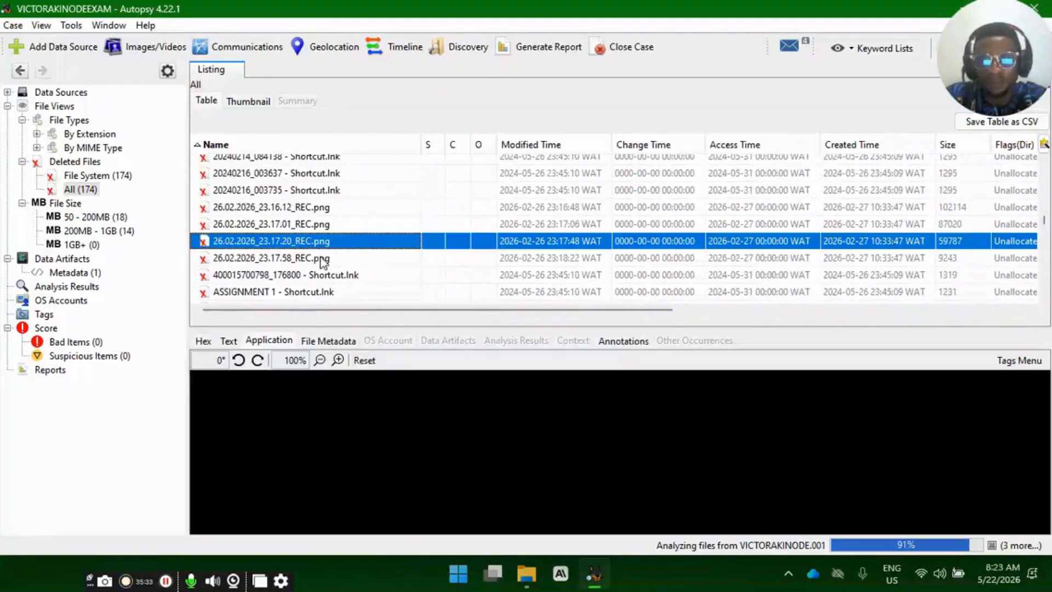
pyautogui.scroll(-3, 323, 262)
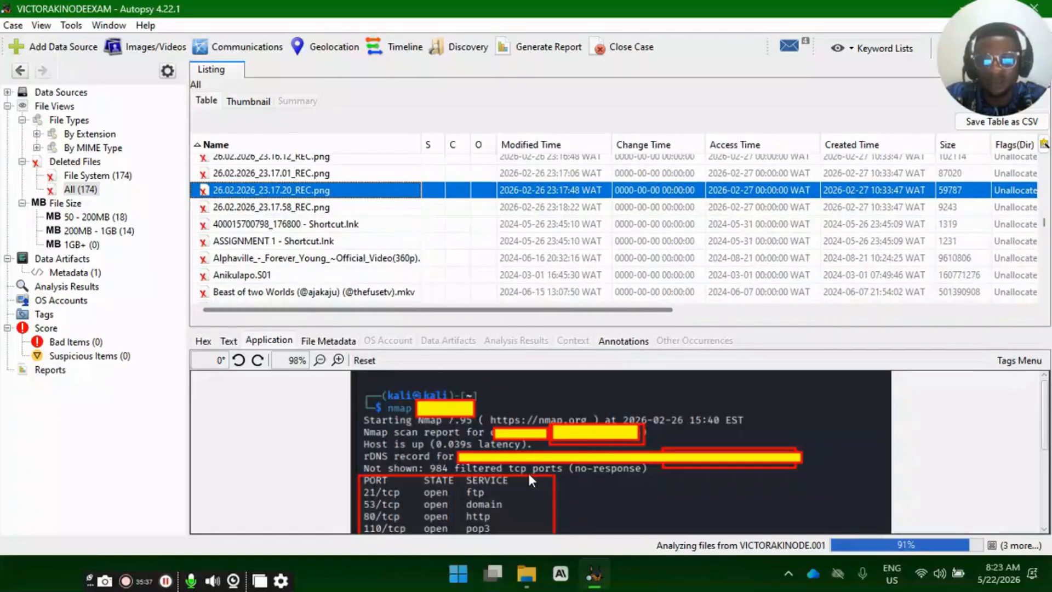
pyautogui.click(296, 214)
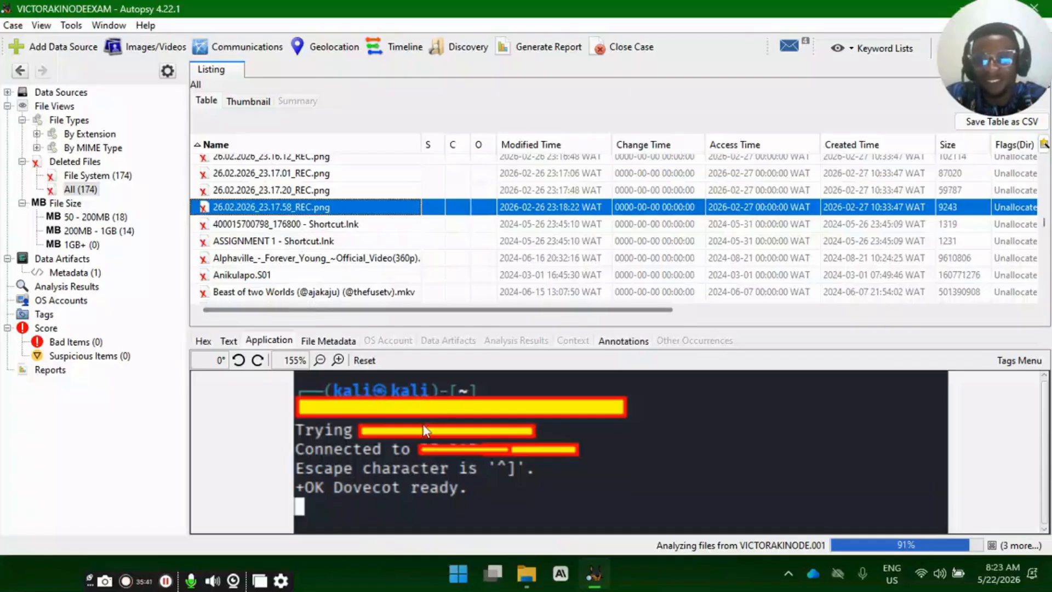
pyautogui.click(288, 174)
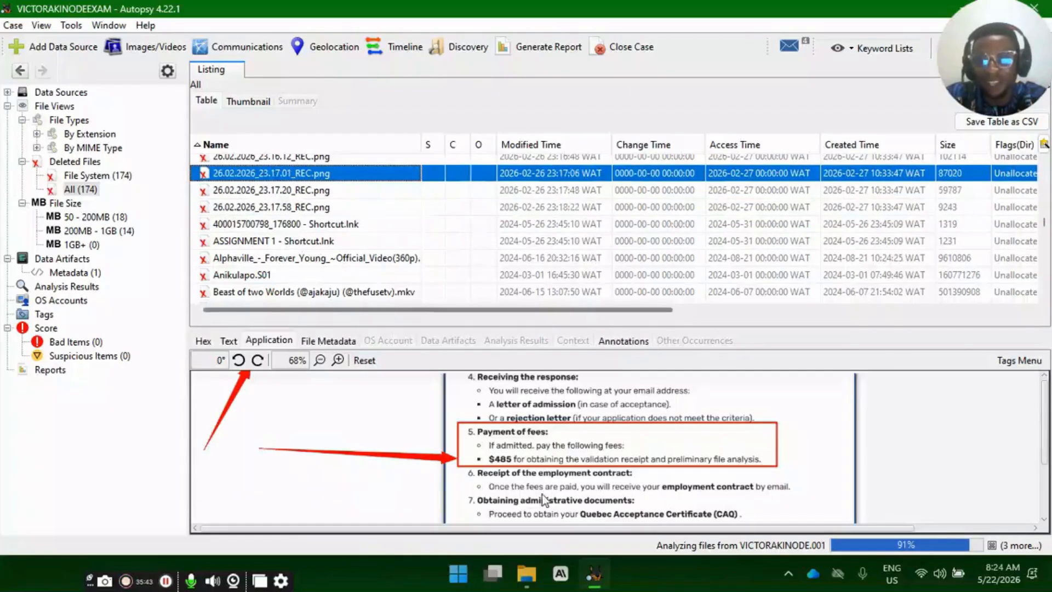
pyautogui.scroll(-2, 534, 464)
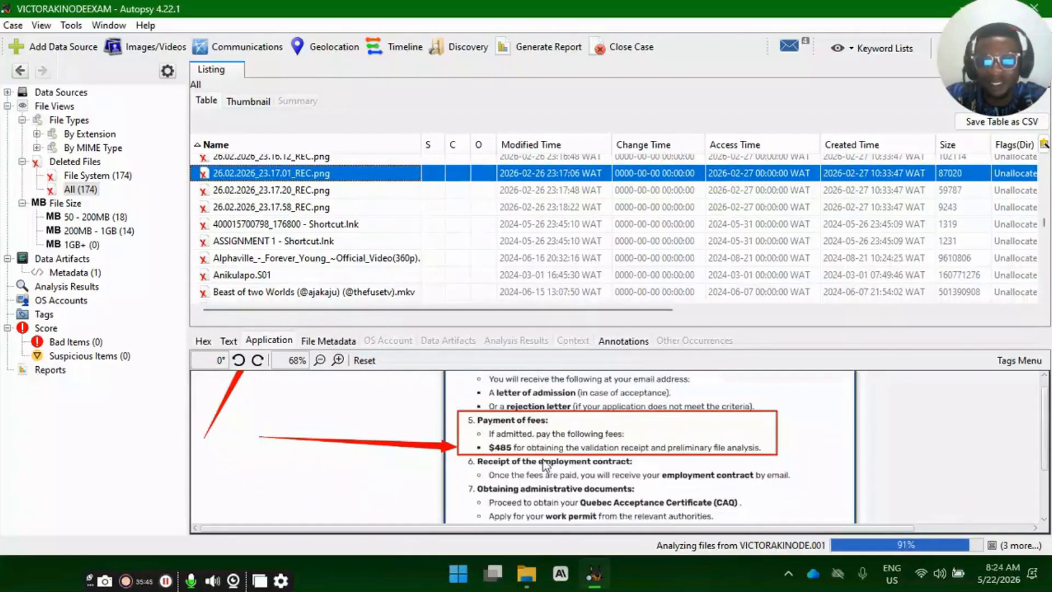
pyautogui.scroll(2, 532, 463)
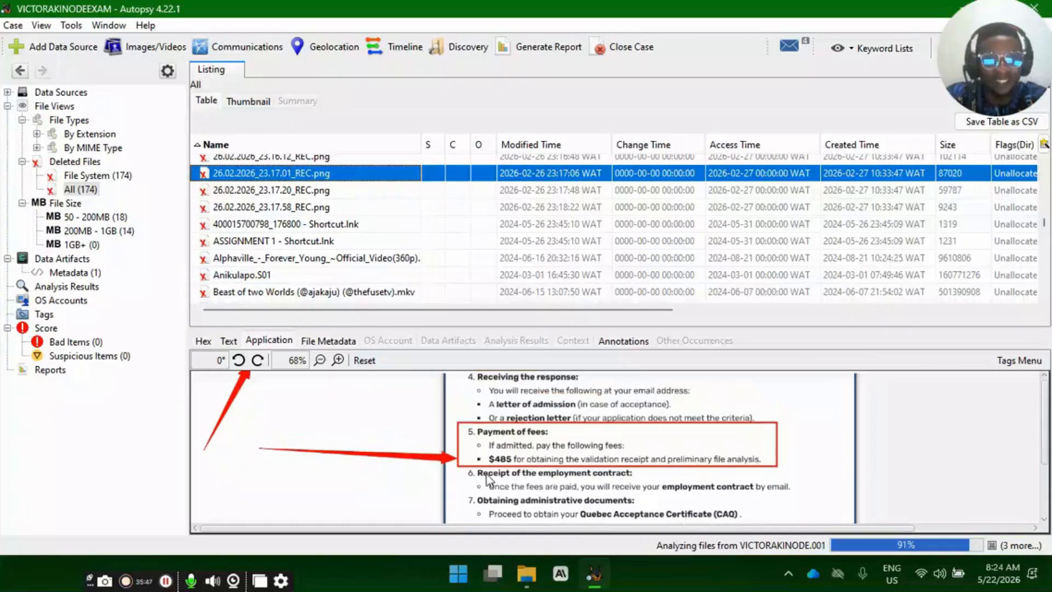
# - Preview 26.02.2026_23.17.20_REC.png again, and compare the contents of the 23.16.12 and 23.17.01 REC images
pyautogui.click(285, 190)
pyautogui.scroll(3, 284, 206)
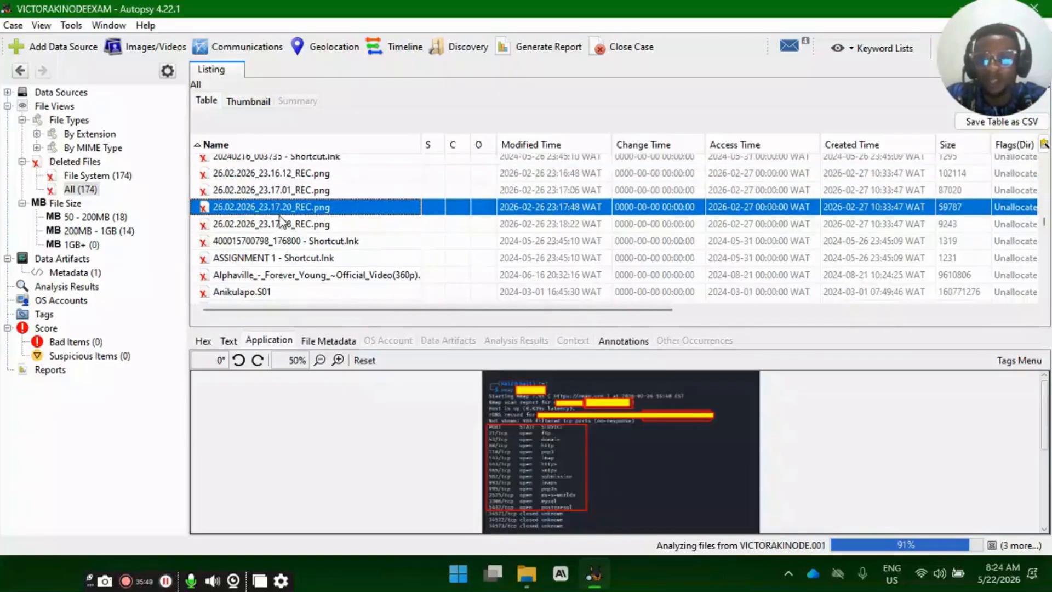
pyautogui.click(286, 207)
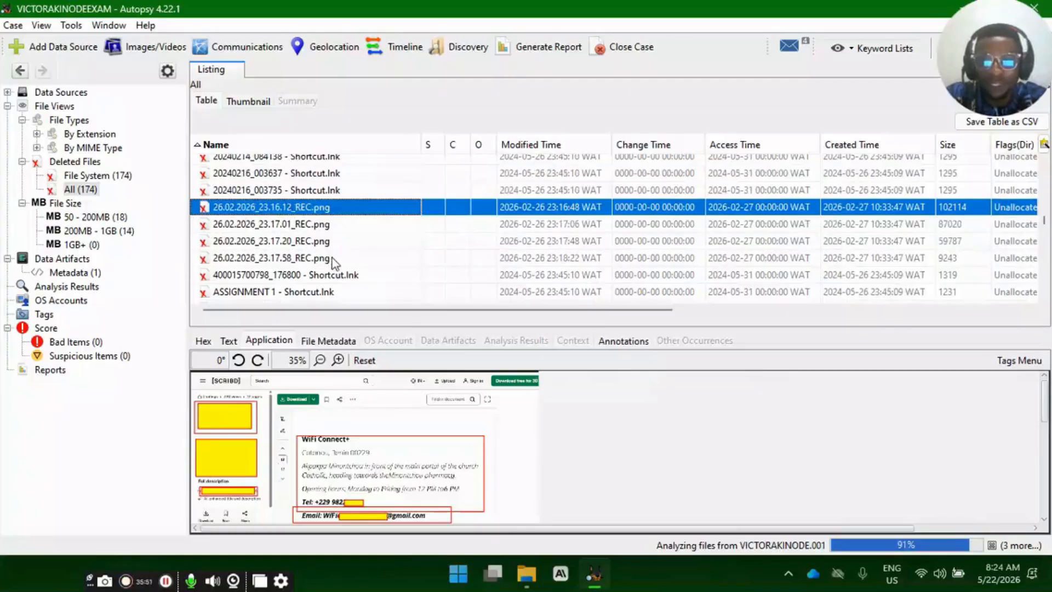
pyautogui.scroll(-2, 345, 251)
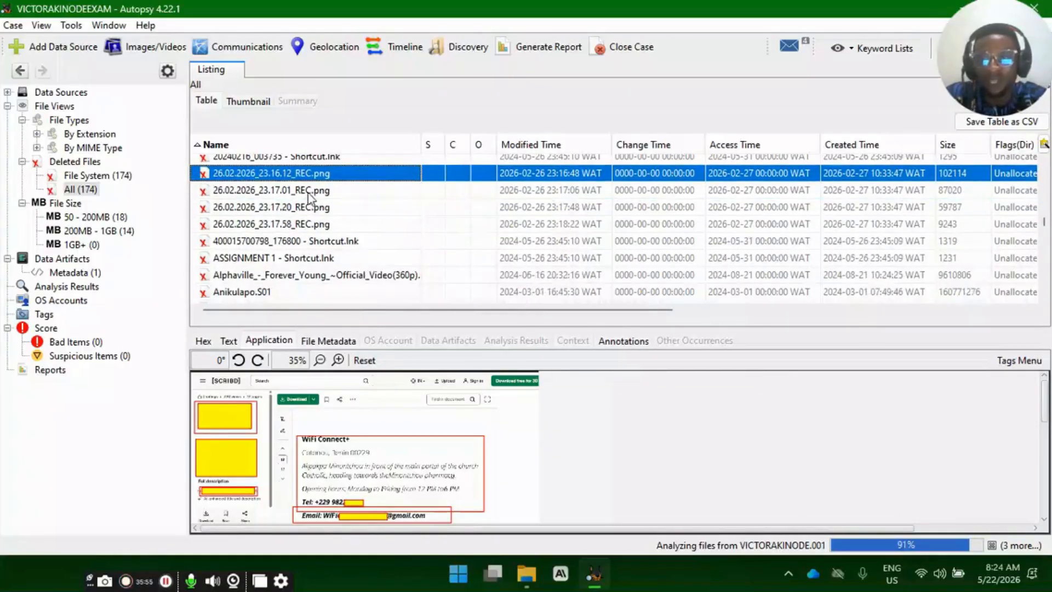
pyautogui.click(344, 186)
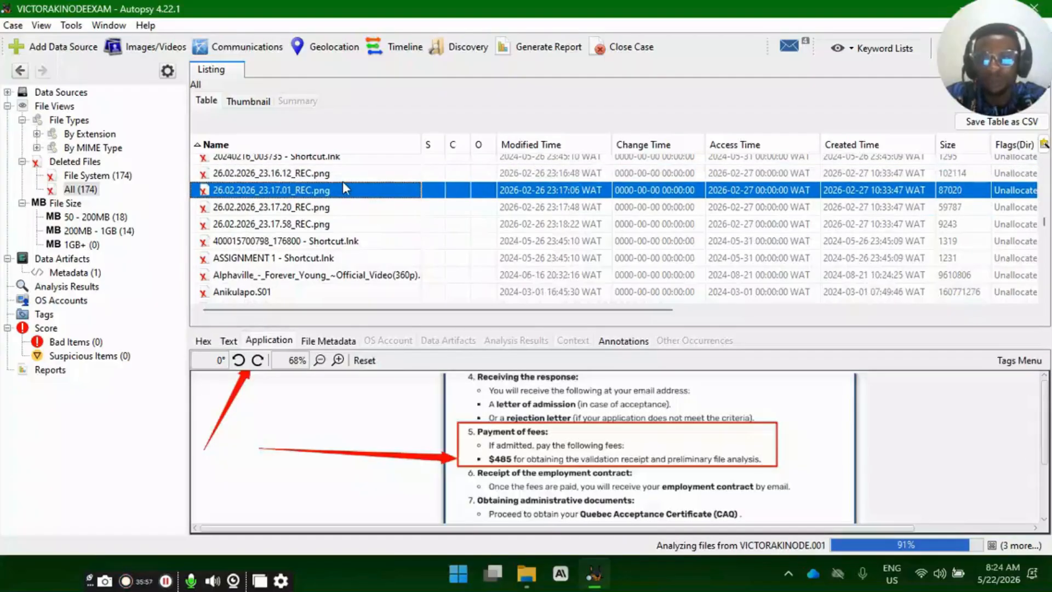
pyautogui.click(342, 180)
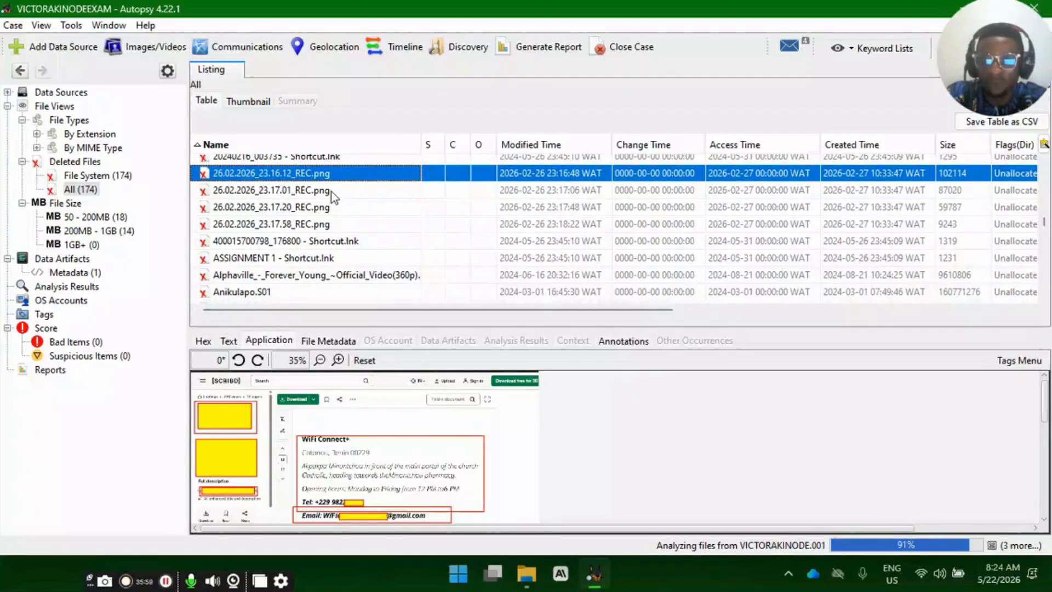
# - Extract the four deleted 26.02.2026 REC.png images together into the case folder inside FORENSIC REPORT on the Desktop
pyautogui.moveTo(331, 192); pyautogui.dragTo(340, 227)
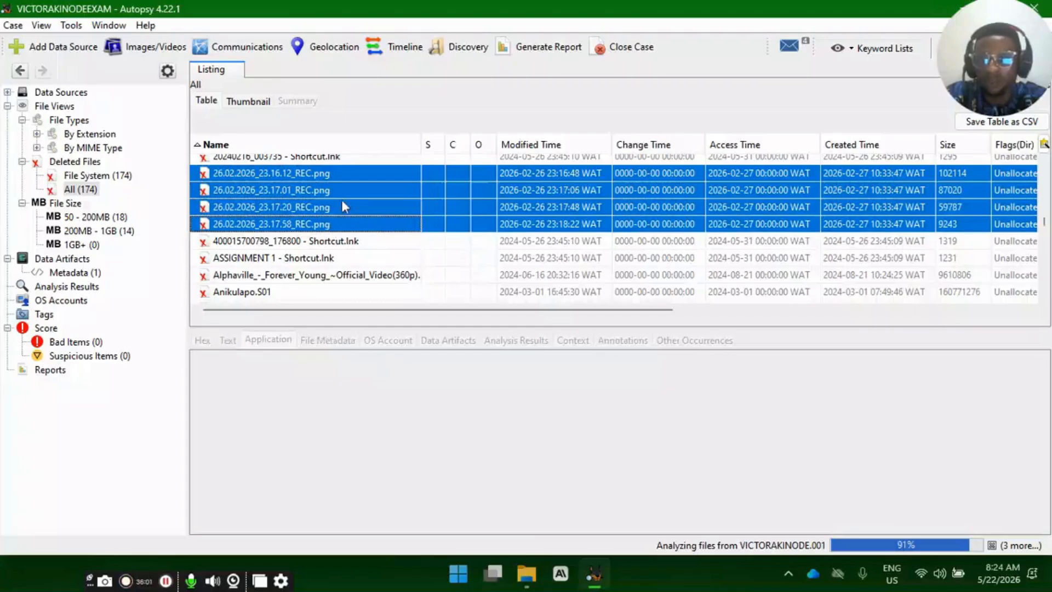
pyautogui.rightClick(355, 172)
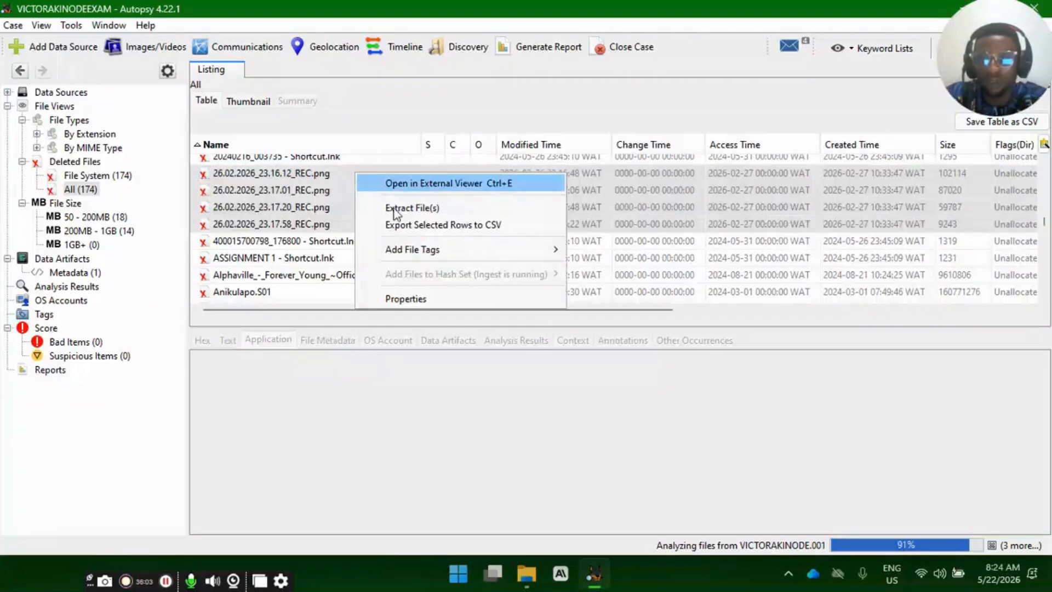
pyautogui.click(443, 209)
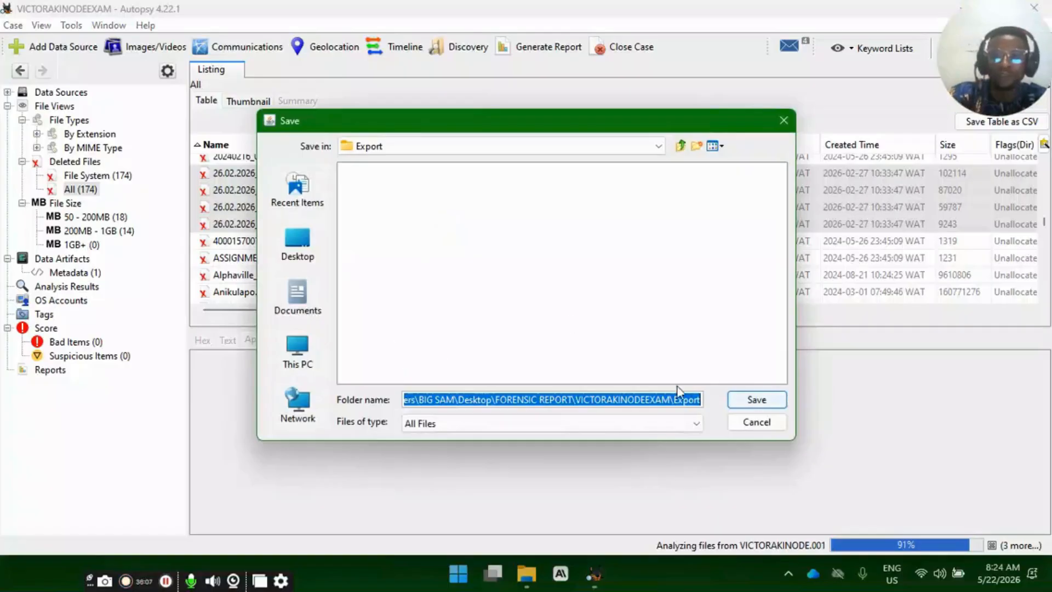
pyautogui.click(296, 241)
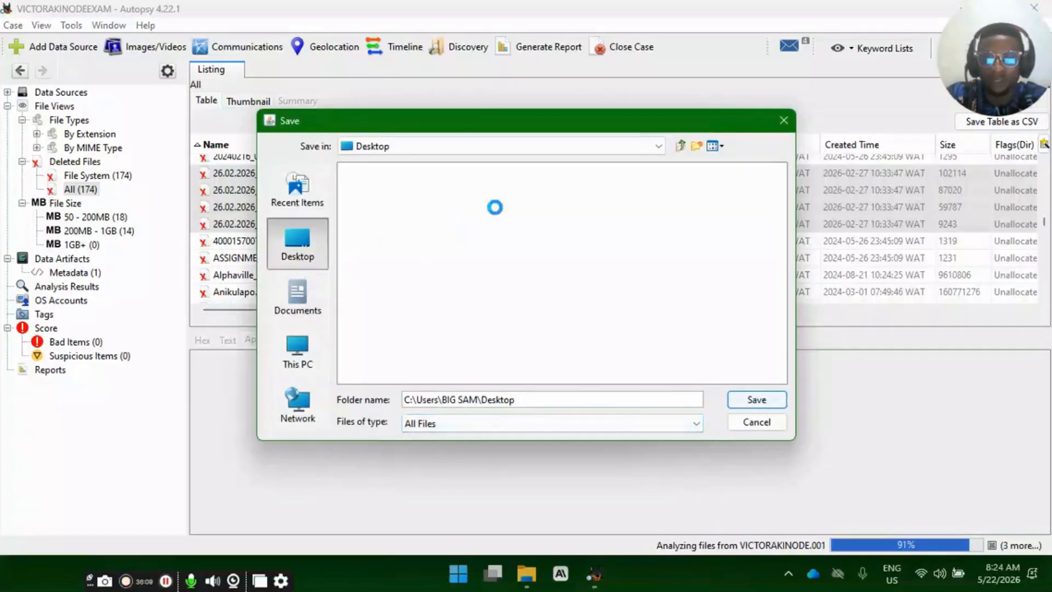
pyautogui.doubleClick(488, 186)
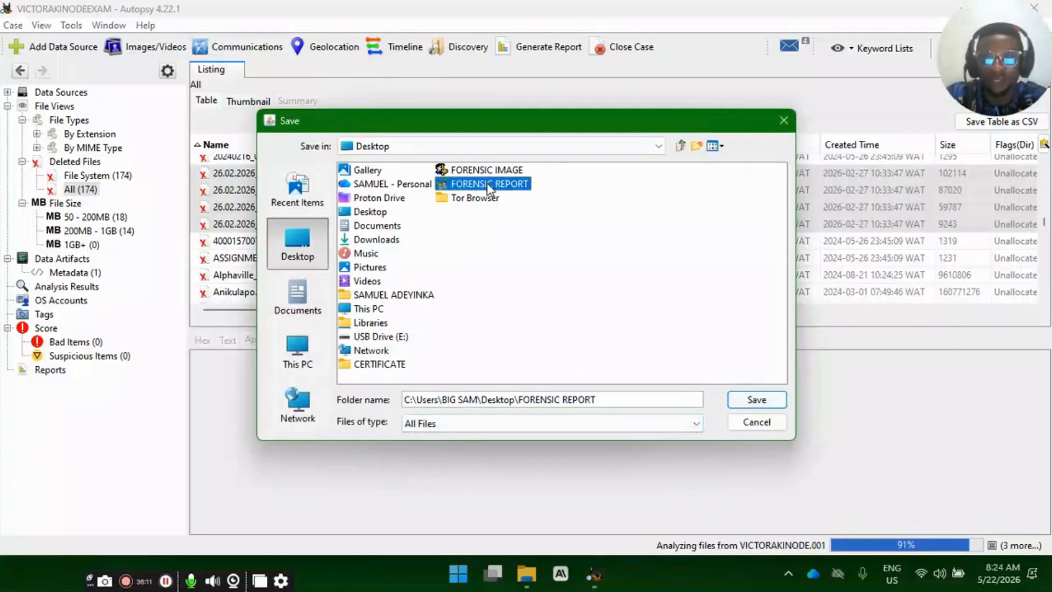
pyautogui.click(408, 199)
pyautogui.doubleClick(409, 199)
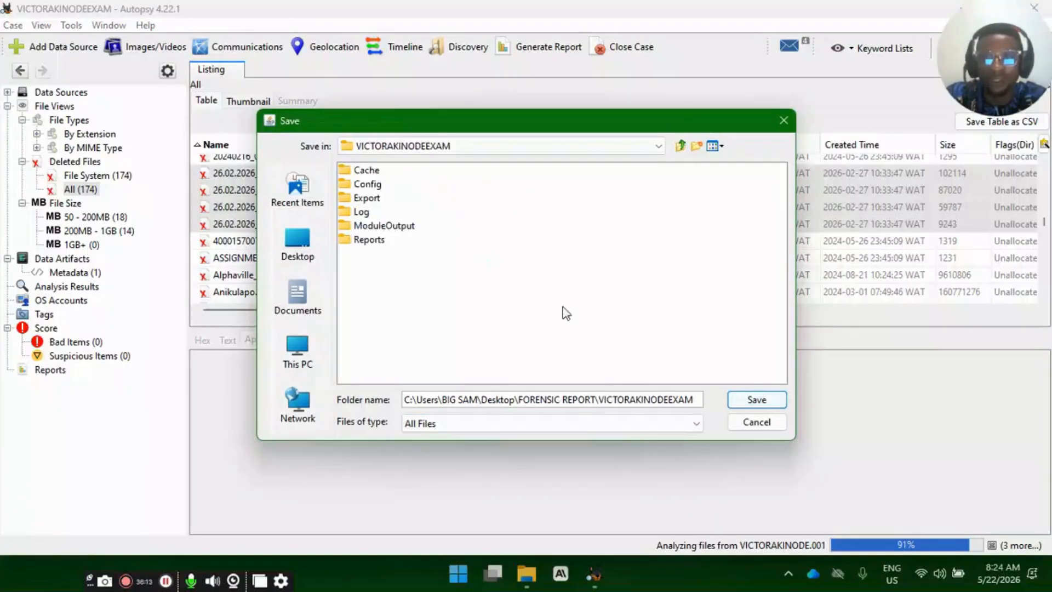
pyautogui.press('Return')
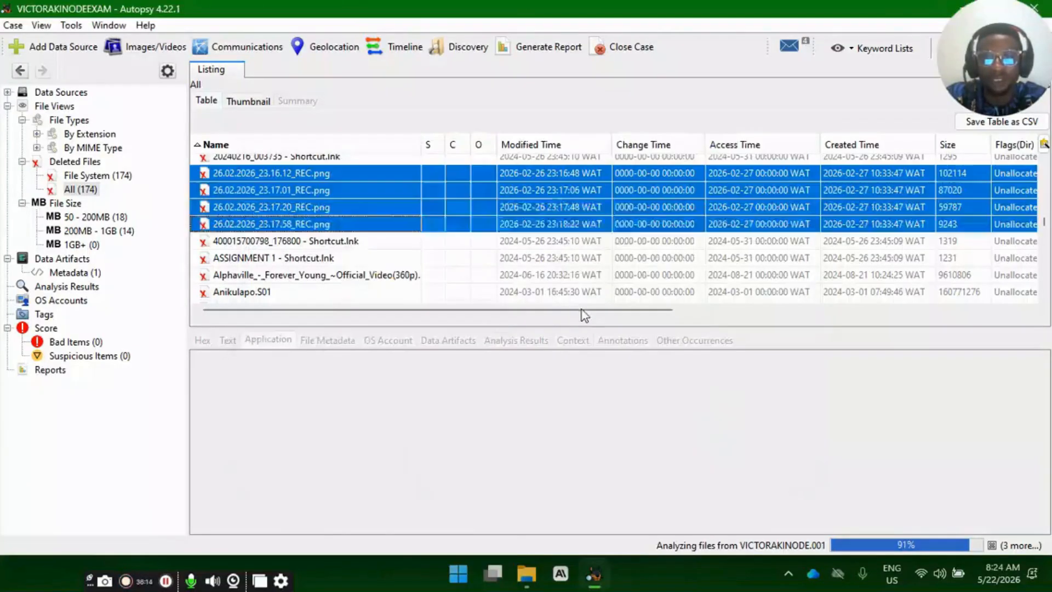
pyautogui.click(600, 323)
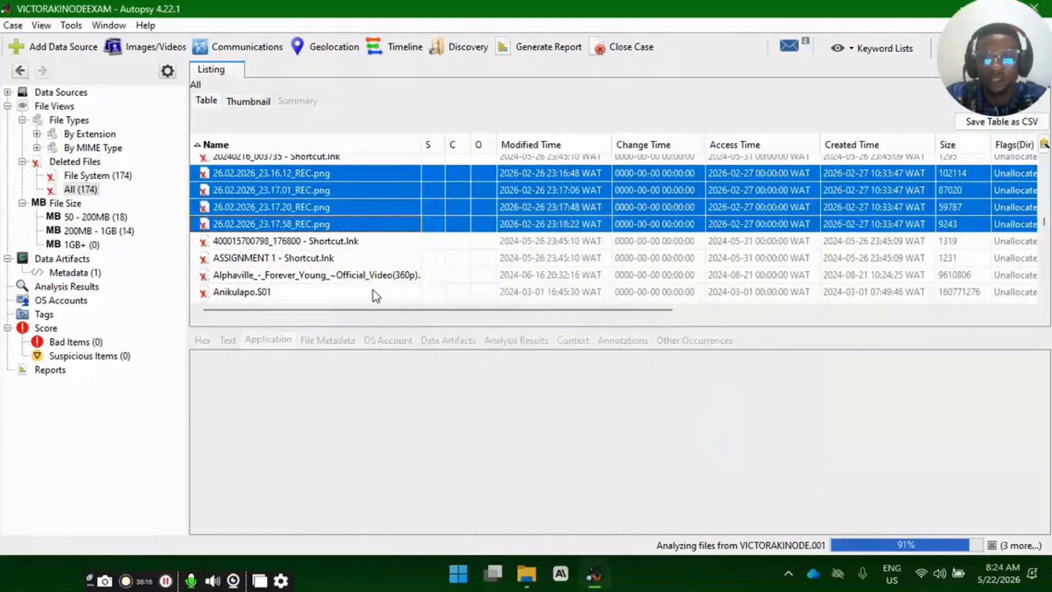
# - Look through the full list of deleted files and inspect the hex content of the IELTS RESULT entry
pyautogui.scroll(-15, 360, 274)
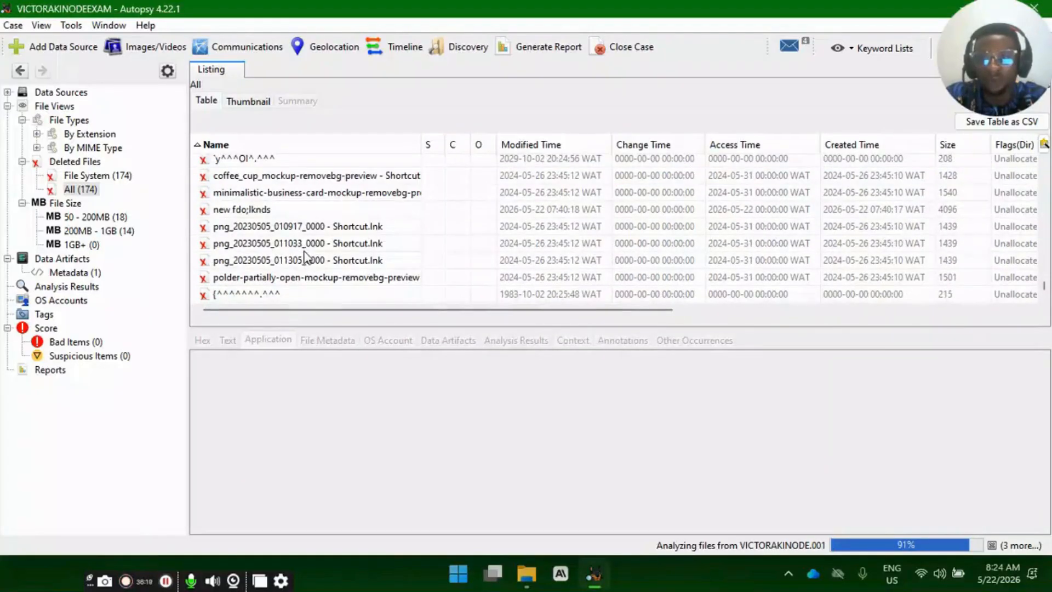
pyautogui.scroll(10, 305, 258)
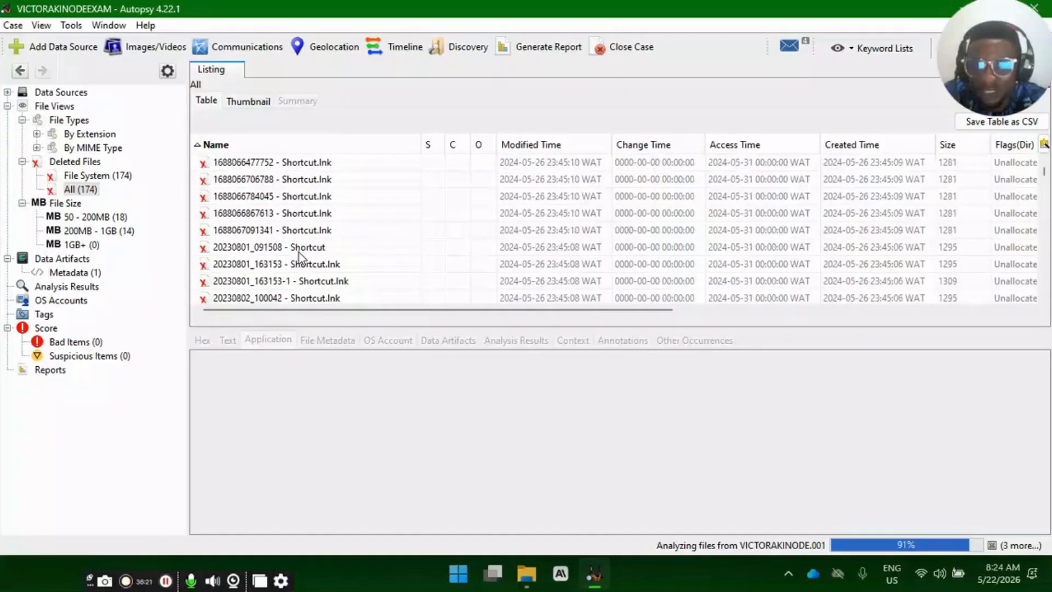
pyautogui.scroll(-10, 299, 252)
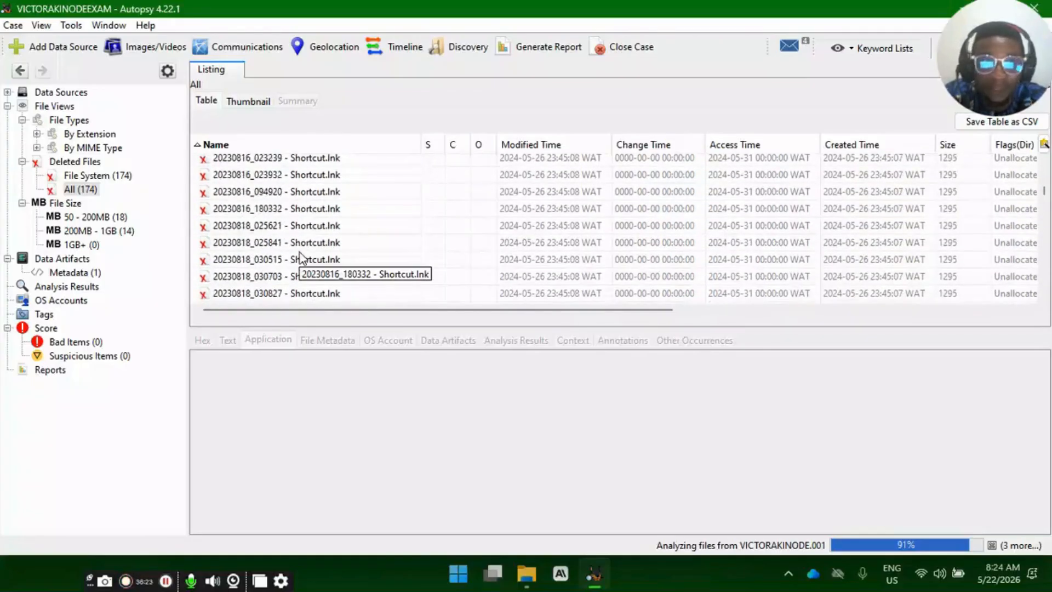
pyautogui.scroll(-10, 300, 256)
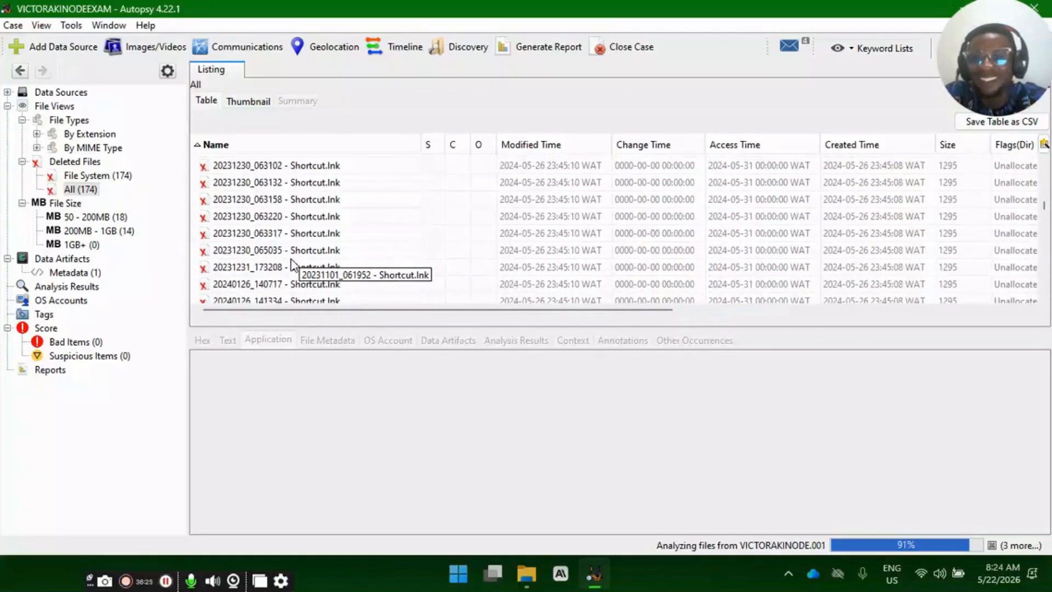
pyautogui.scroll(-10, 293, 263)
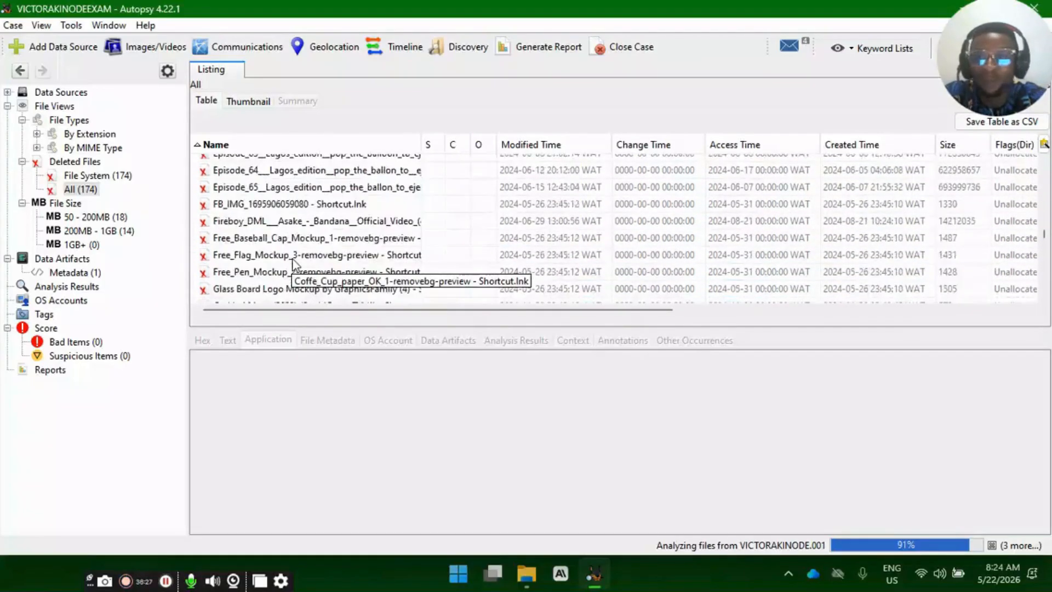
pyautogui.scroll(-10, 293, 263)
pyautogui.scroll(8, 283, 235)
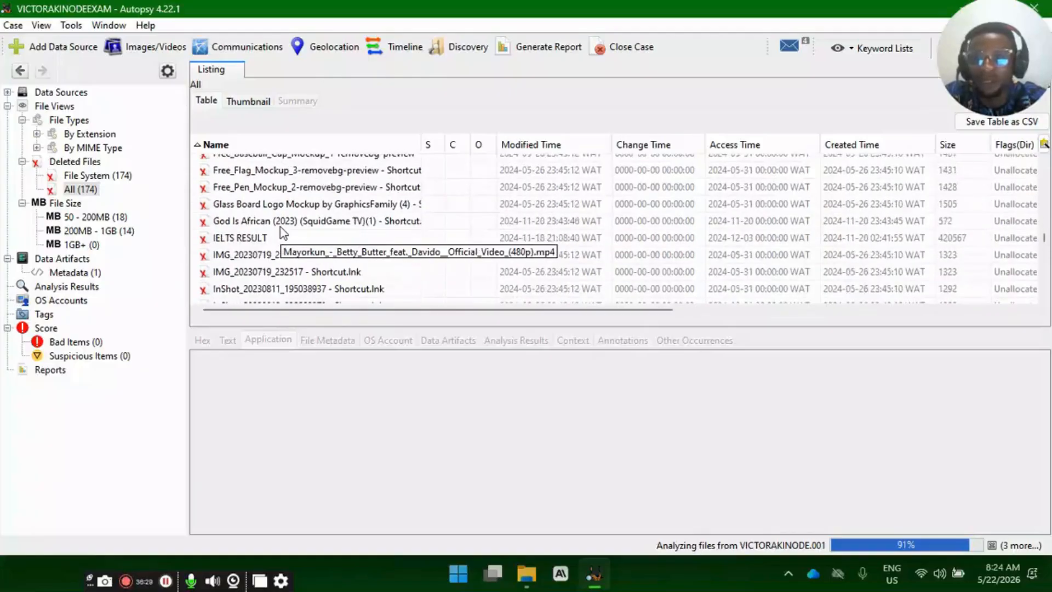
pyautogui.click(251, 239)
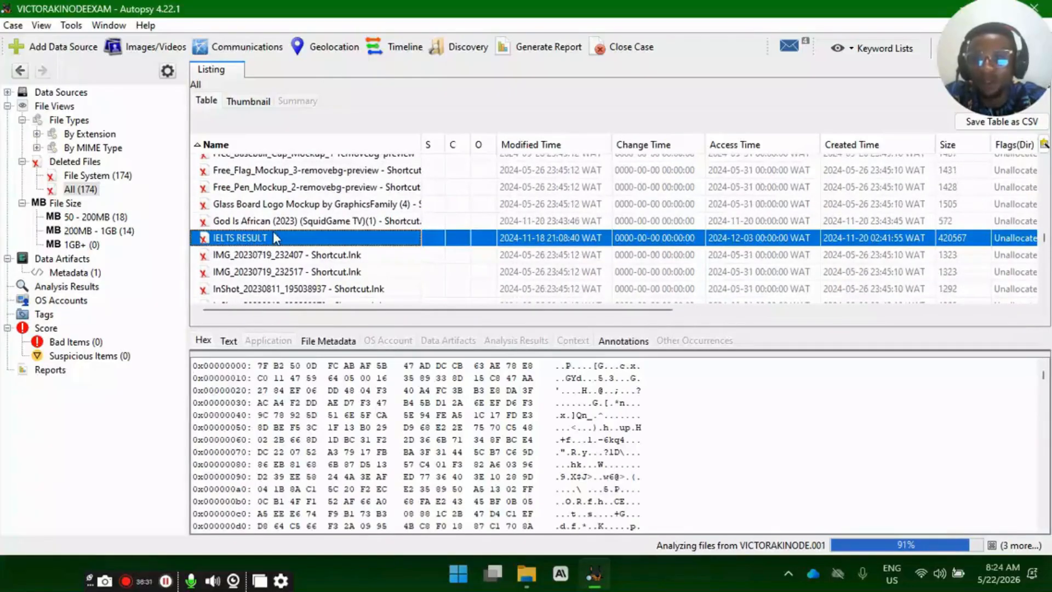
# - Extract the deleted IELTS RESULT file into the case folder under its original name
pyautogui.rightClick(276, 244)
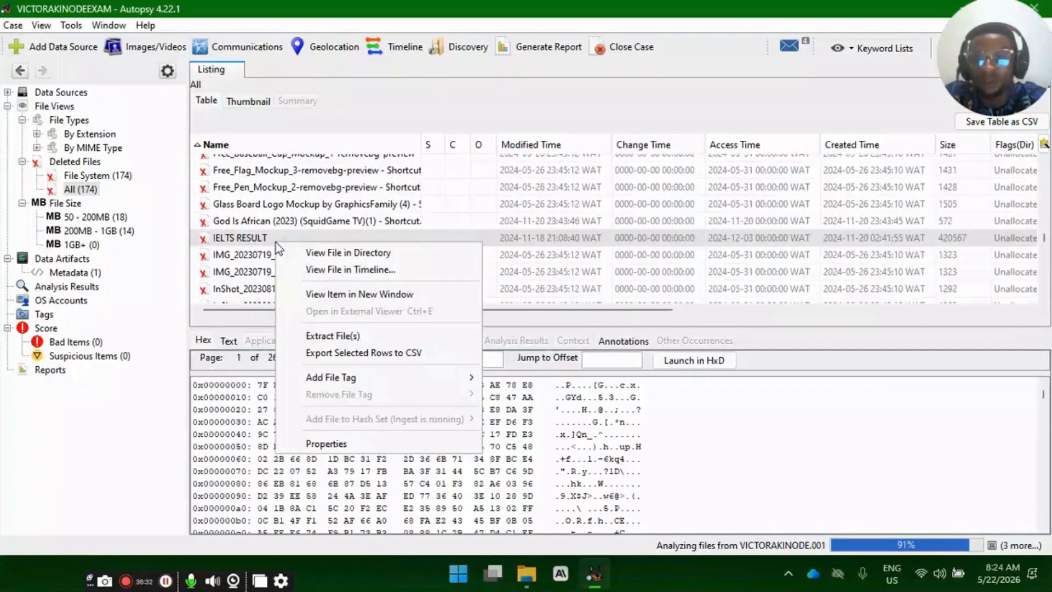
pyautogui.click(368, 332)
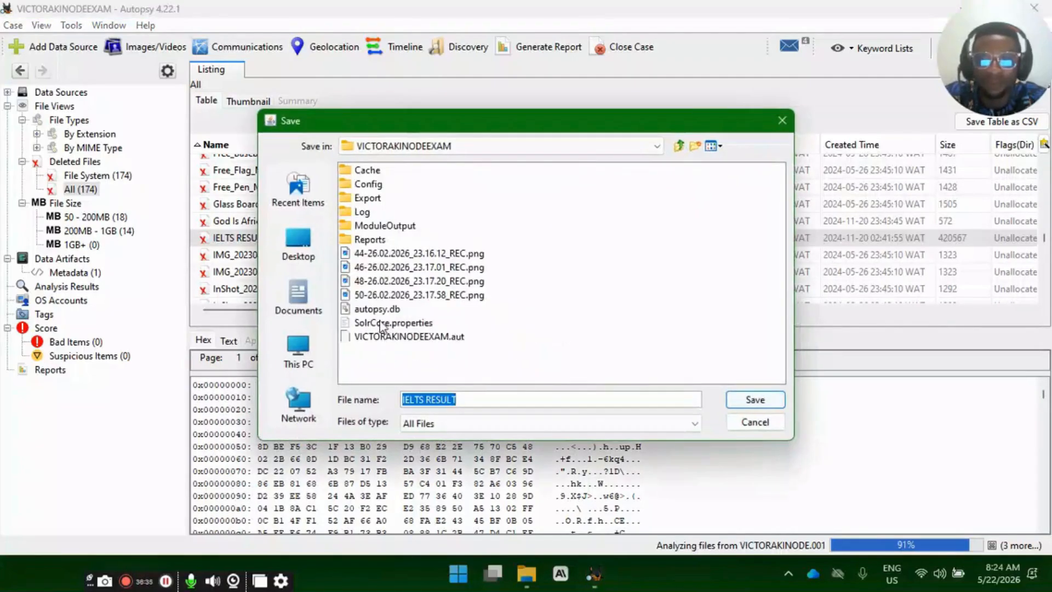
pyautogui.click(754, 403)
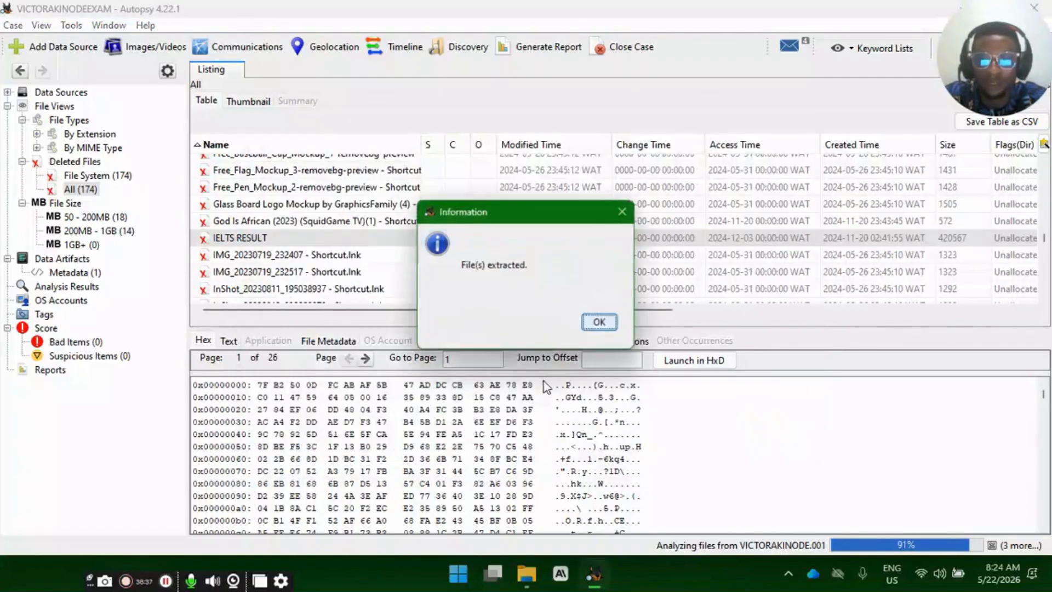
pyautogui.click(600, 322)
# - Inspect the IELTS RESULT file's metadata, text strings and annotations, then return to its hex content
pyautogui.click(336, 343)
pyautogui.click(230, 341)
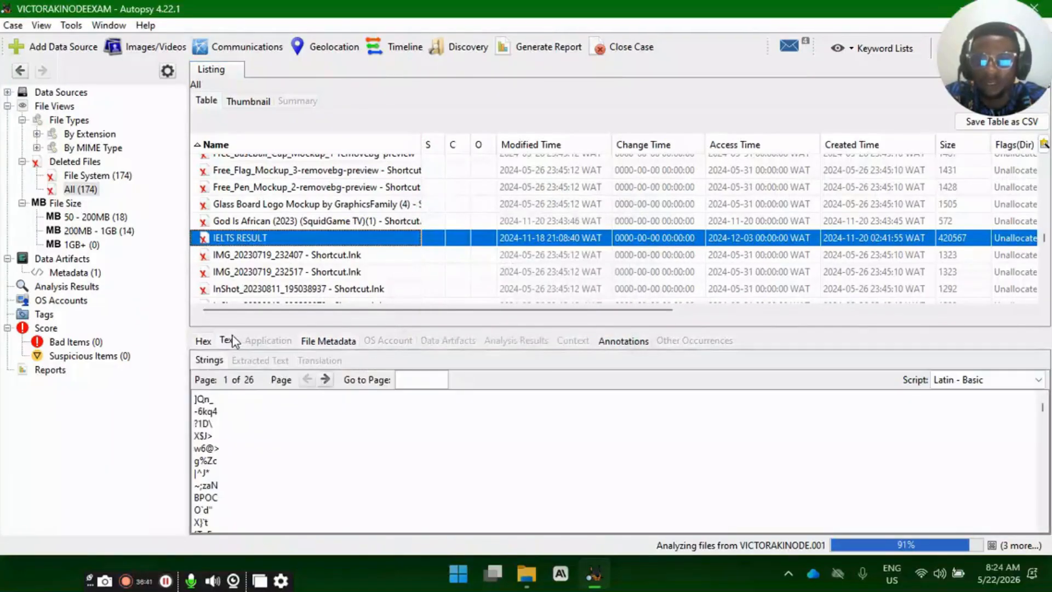
pyautogui.click(331, 341)
pyautogui.click(622, 342)
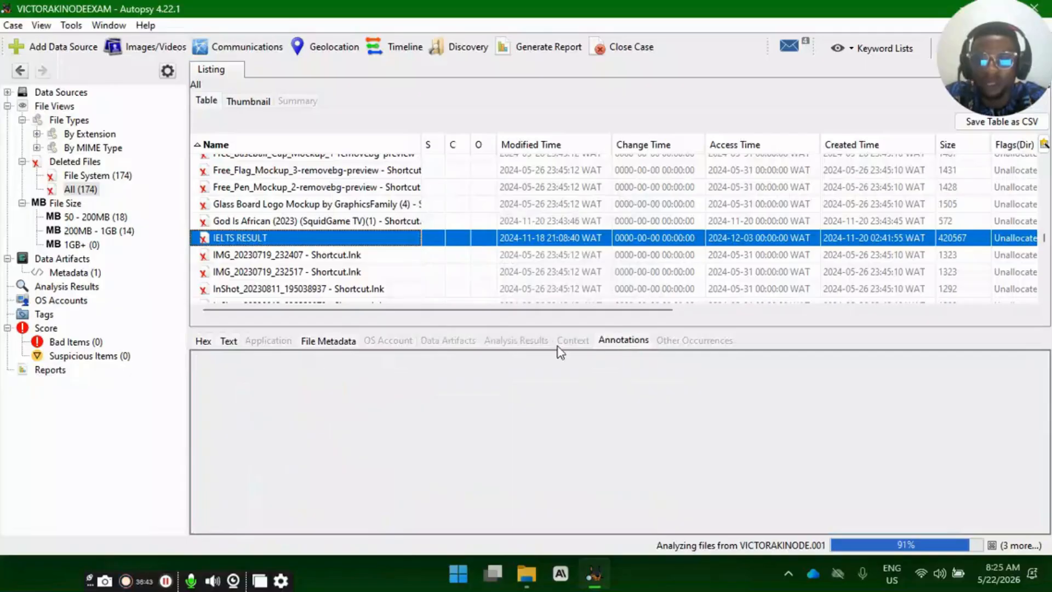
pyautogui.click(208, 341)
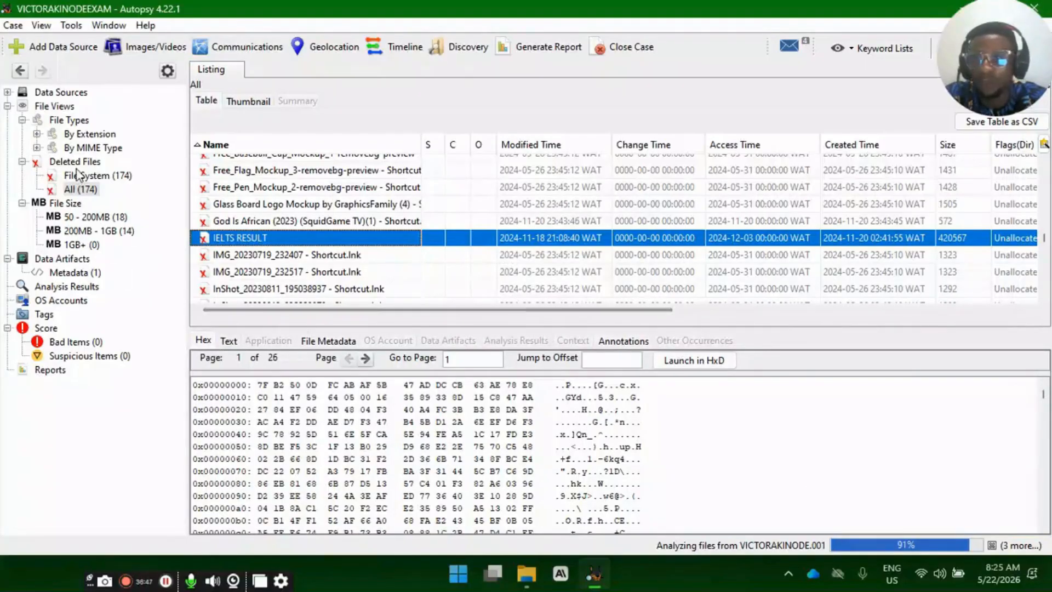
# - Look through the By MIME Type, Deleted Files and File Views categories of the case
pyautogui.click(94, 153)
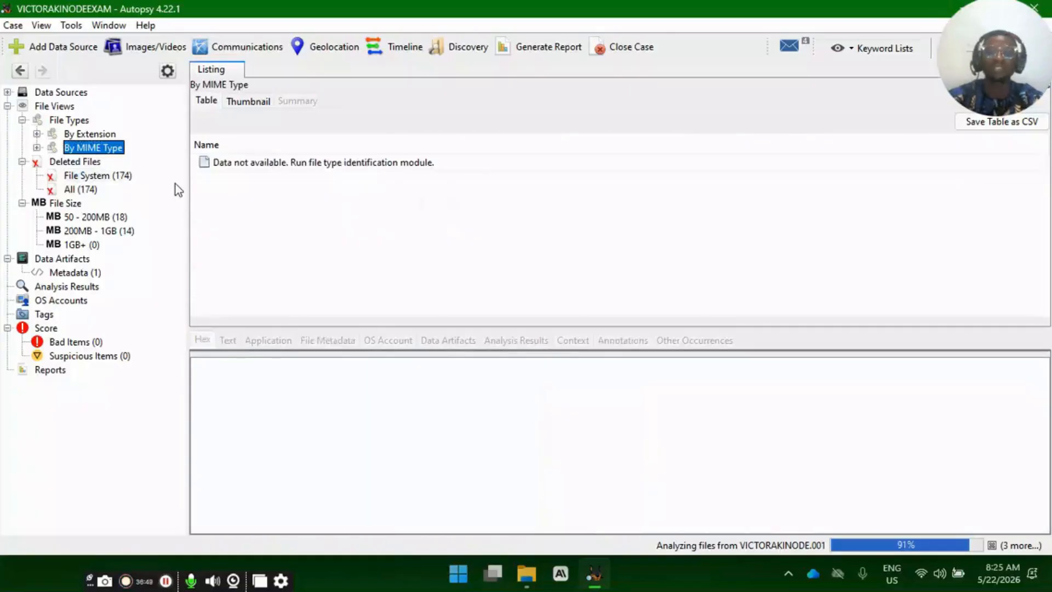
pyautogui.click(84, 162)
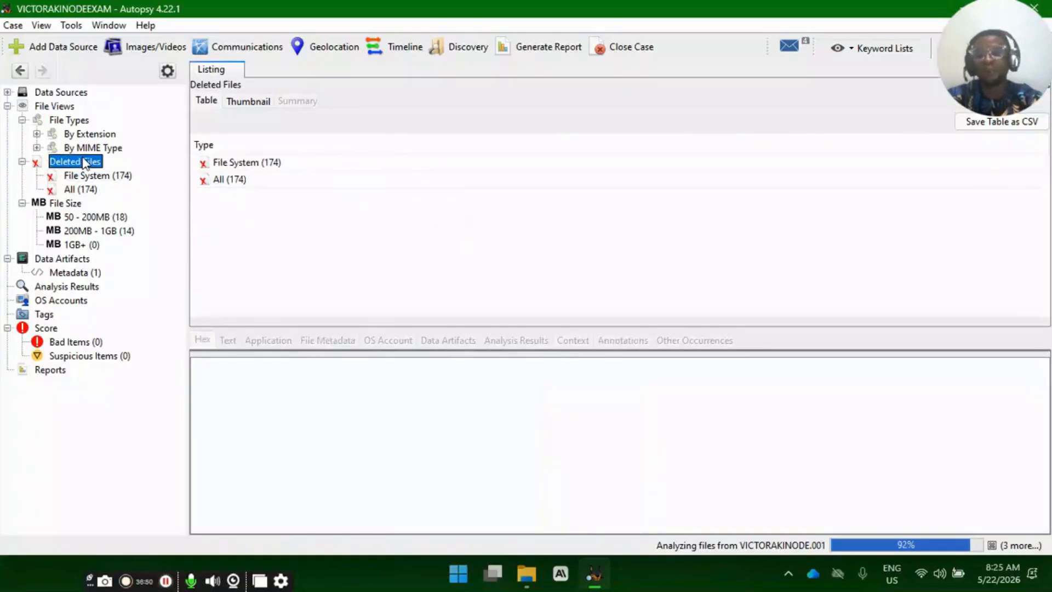
pyautogui.click(57, 107)
pyautogui.click(256, 181)
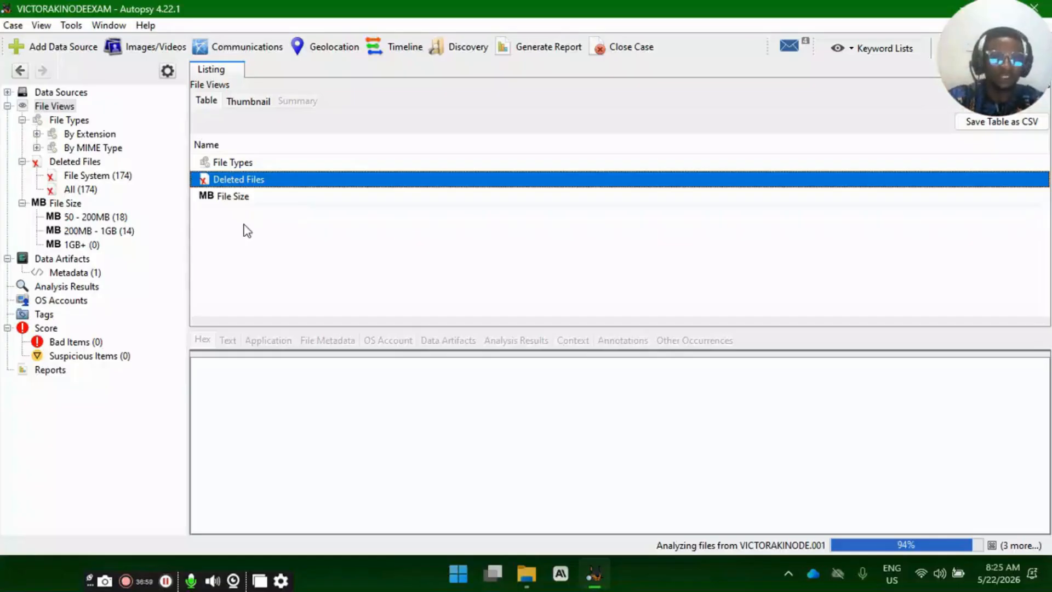
# - Open the .001 disk image from the data sources and inspect its two volumes and vol1's unallocated file
pyautogui.click(67, 95)
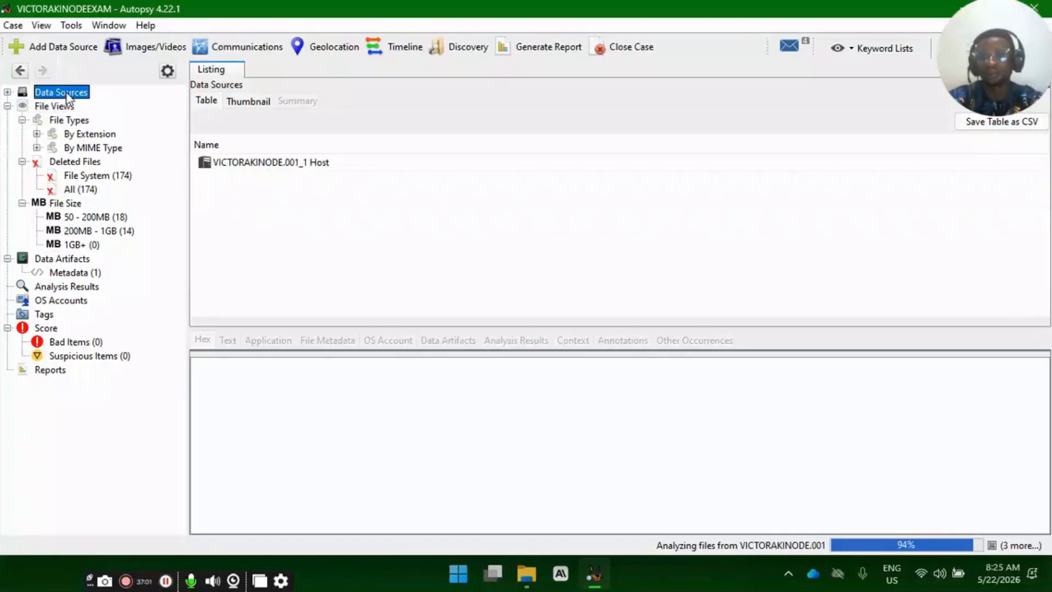
pyautogui.click(297, 165)
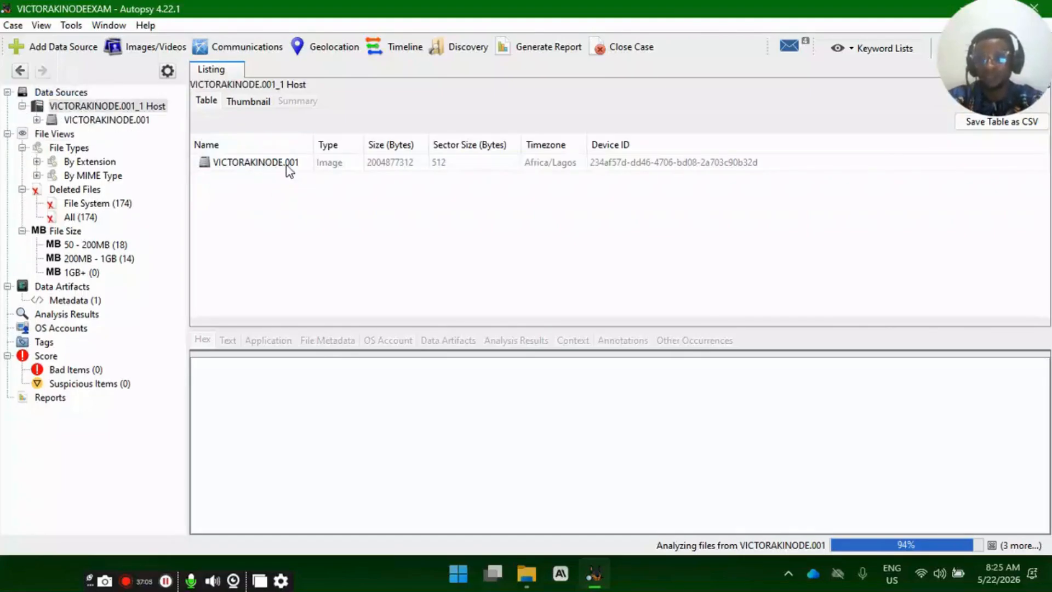
pyautogui.doubleClick(287, 163)
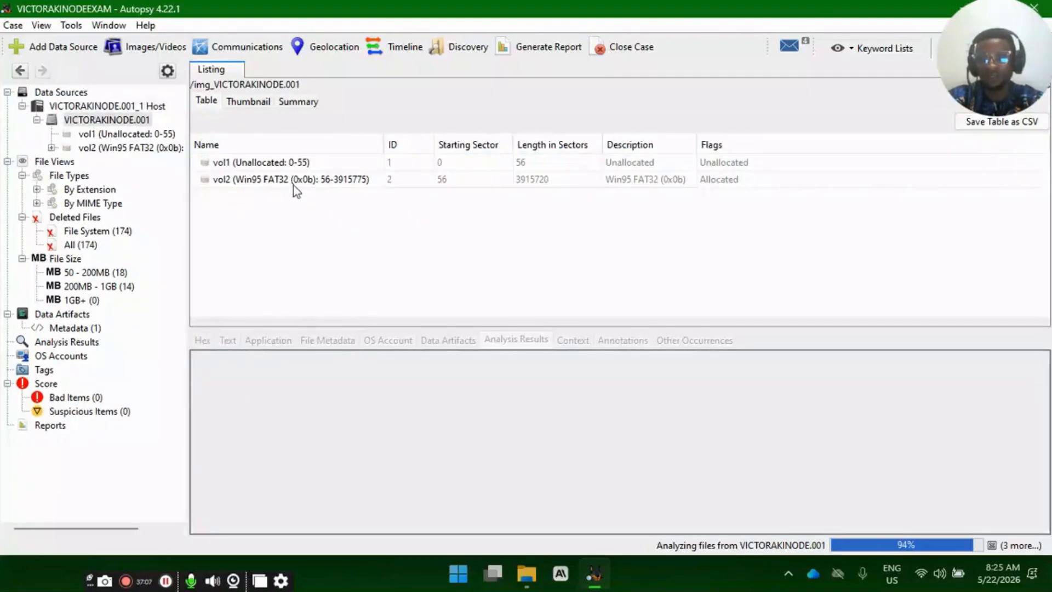
pyautogui.click(307, 164)
pyautogui.click(324, 179)
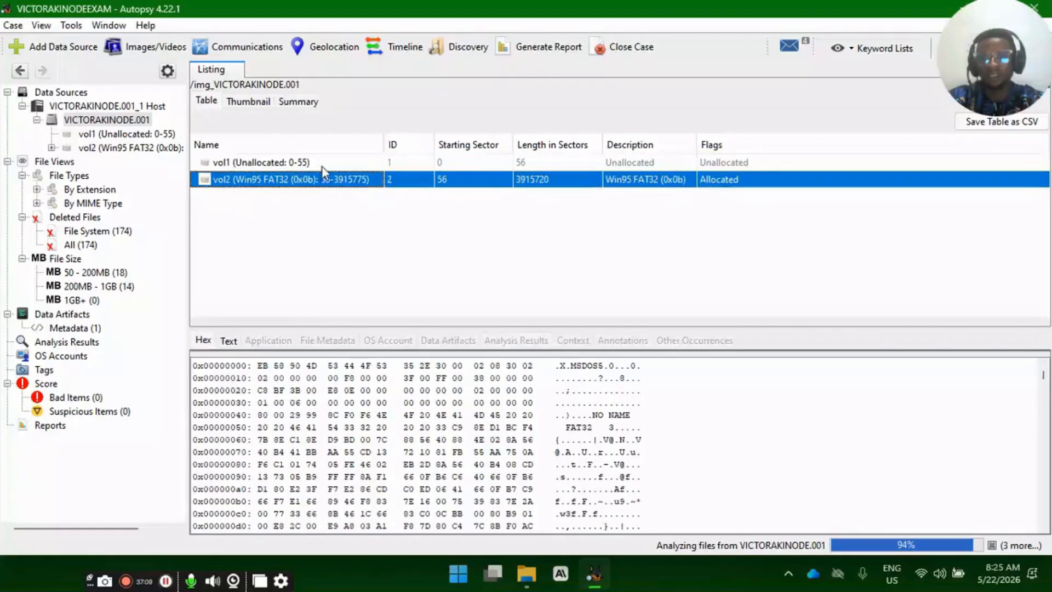
pyautogui.doubleClick(324, 165)
pyautogui.click(268, 163)
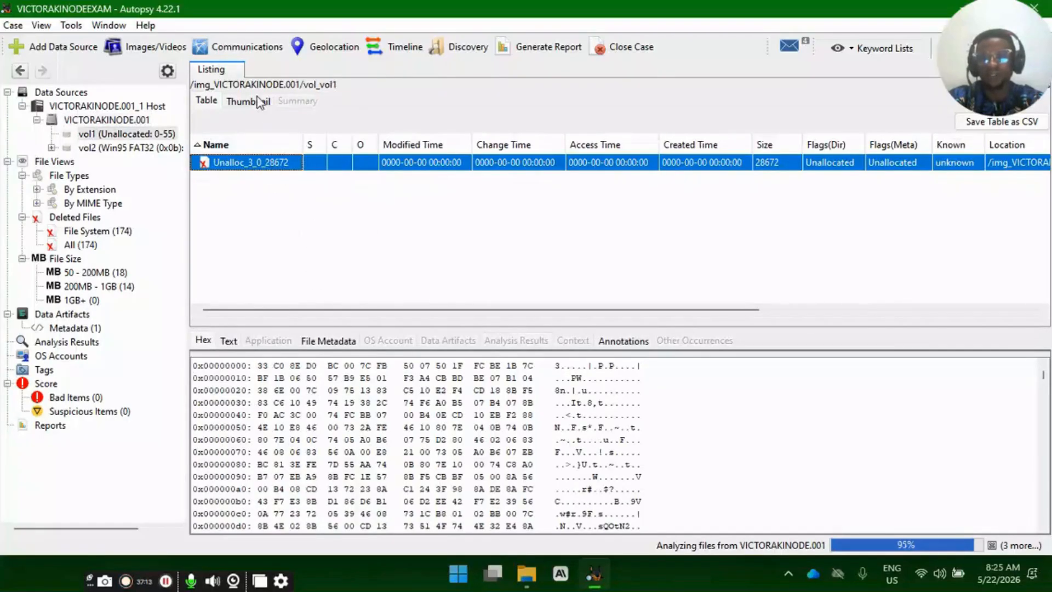
# - Examine the full file listing of the Win95 FAT32 volume, vol2, including its allocated and deleted entries
pyautogui.click(131, 120)
pyautogui.click(137, 147)
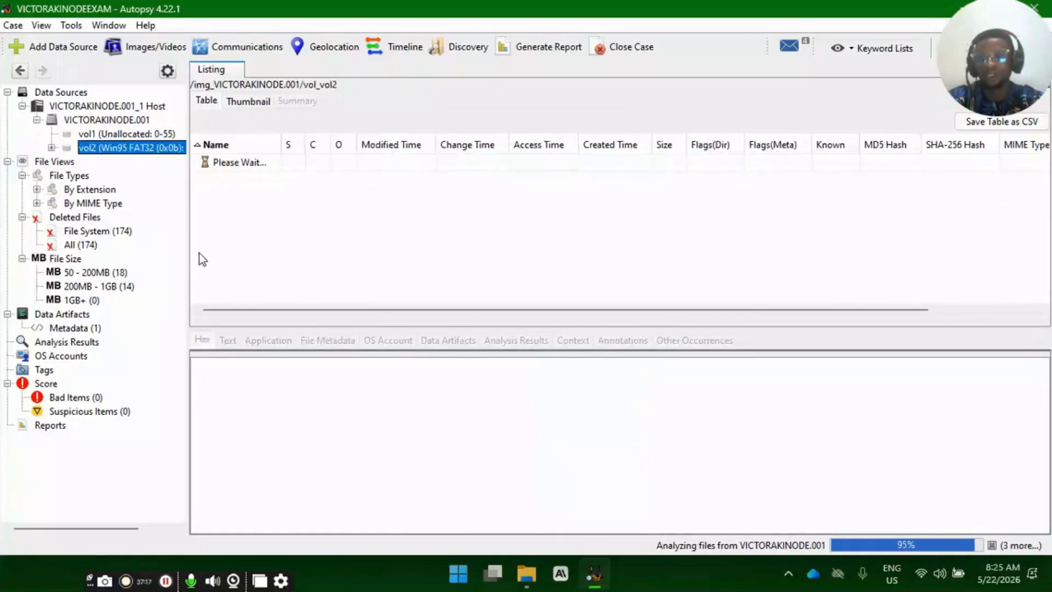
pyautogui.scroll(-2, 322, 219)
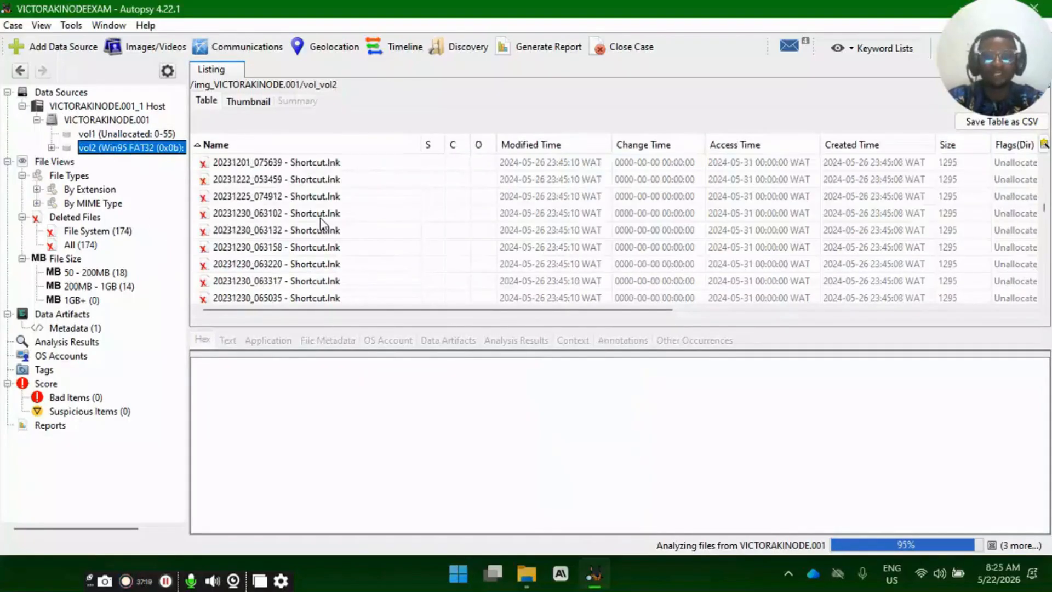
pyautogui.scroll(5, 321, 222)
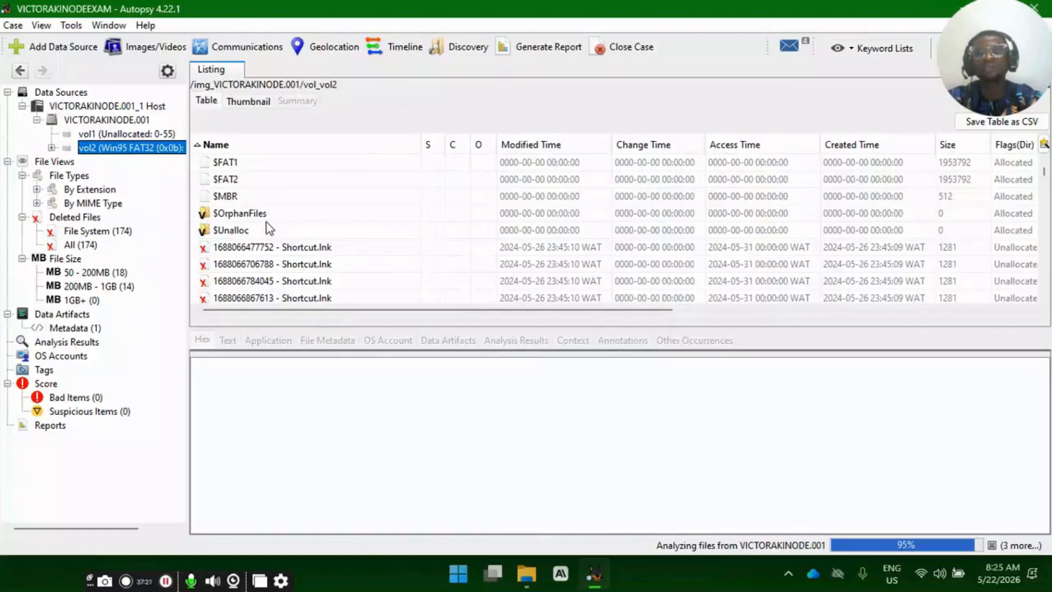
pyautogui.scroll(-15, 271, 236)
pyautogui.scroll(10, 273, 247)
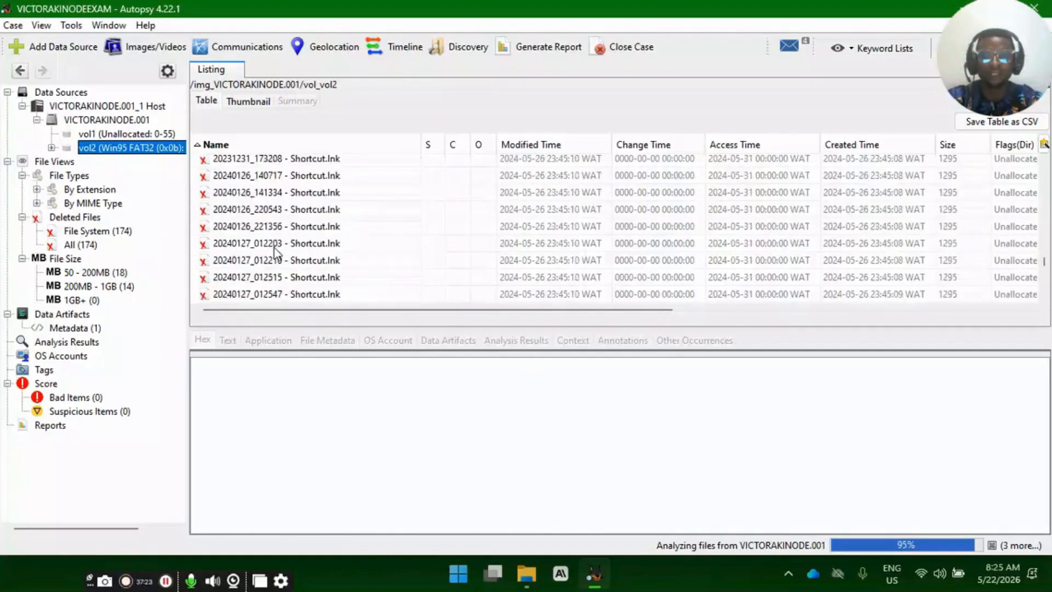
pyautogui.scroll(6, 274, 247)
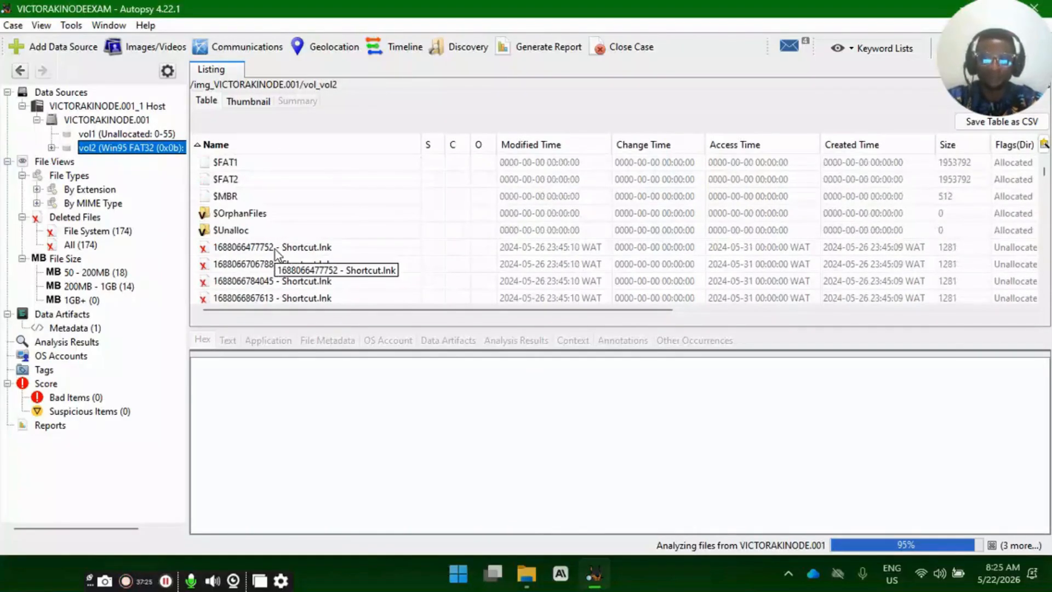
pyautogui.scroll(-10, 275, 249)
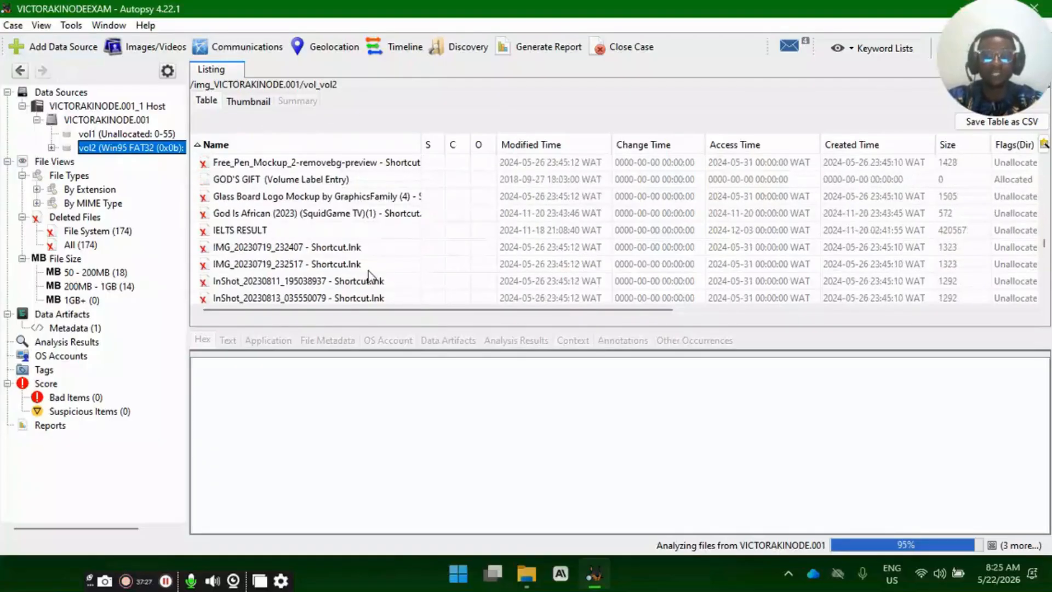
pyautogui.scroll(-5, 345, 219)
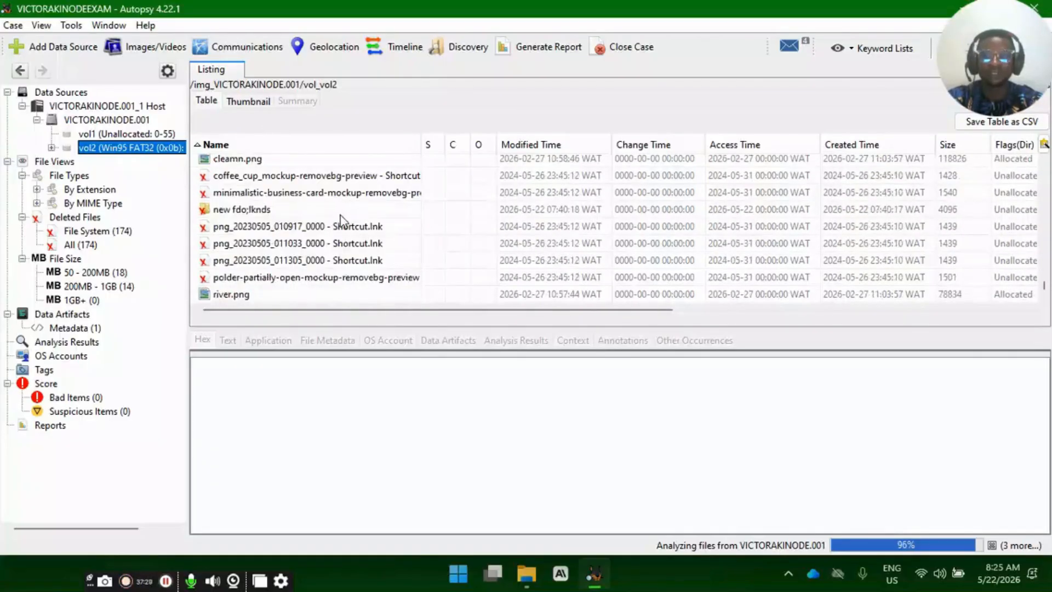
pyautogui.scroll(-5, 343, 220)
pyautogui.scroll(-3, 340, 222)
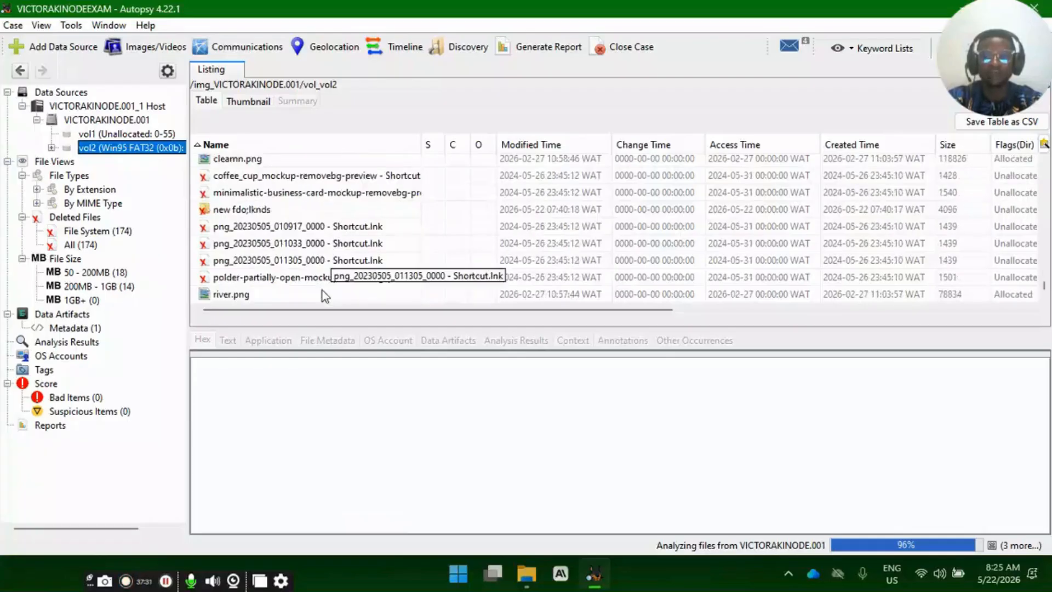
# - Preview the allocated images river.png and cleamn.png in vol2
pyautogui.click(274, 300)
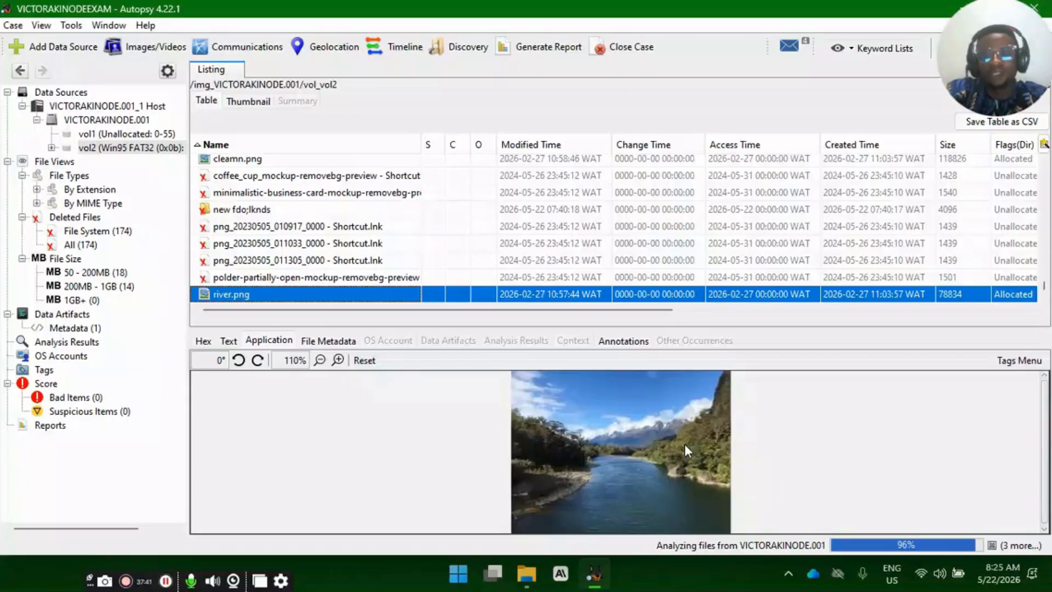
pyautogui.click(283, 163)
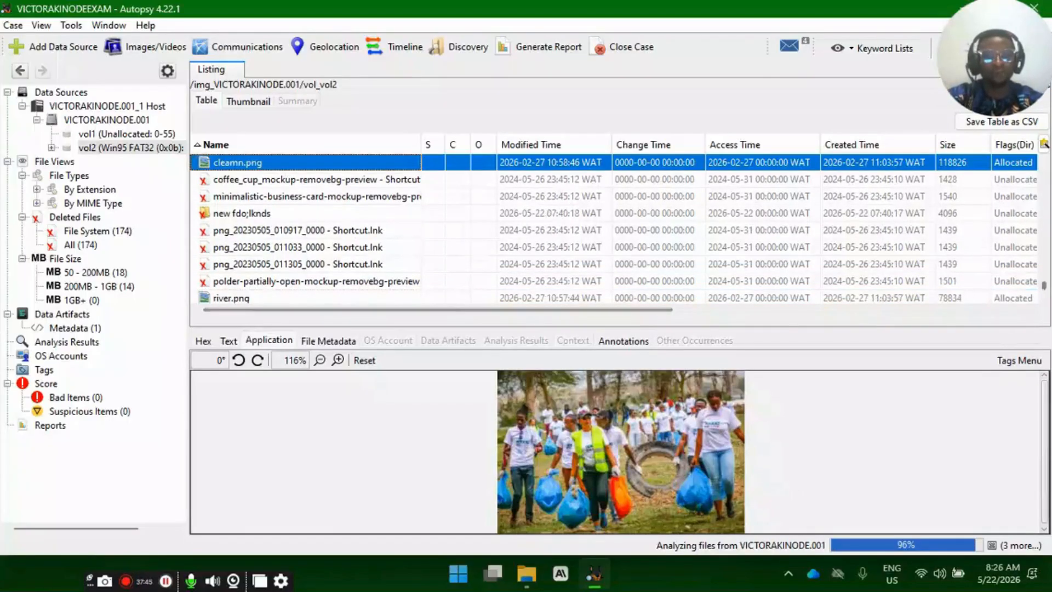
pyautogui.scroll(-1, 350, 252)
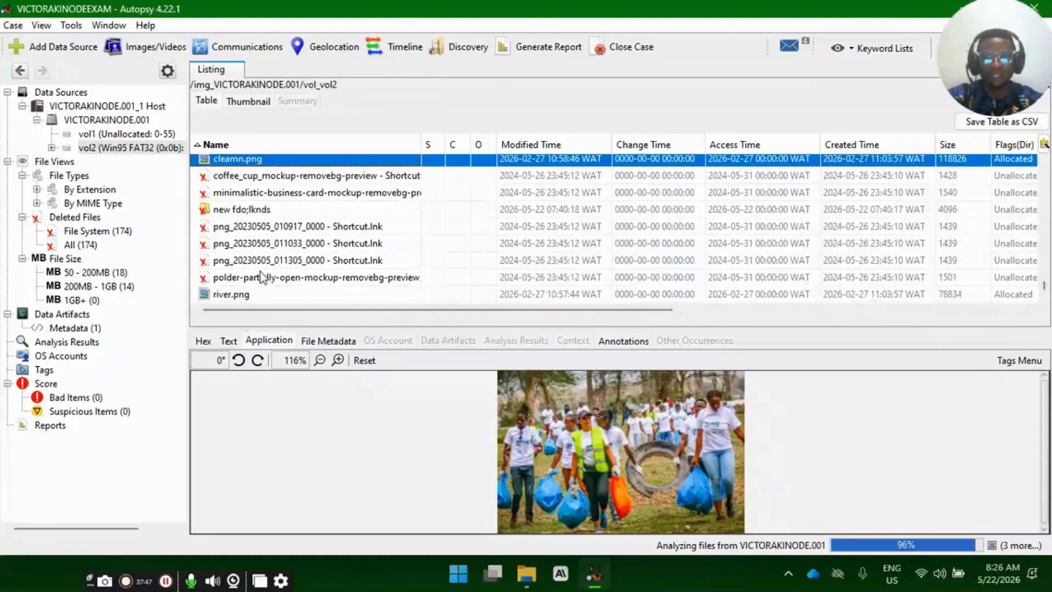
# - Extract river.png from vol2 into the case folder under its original name
pyautogui.click(229, 294)
pyautogui.rightClick(229, 295)
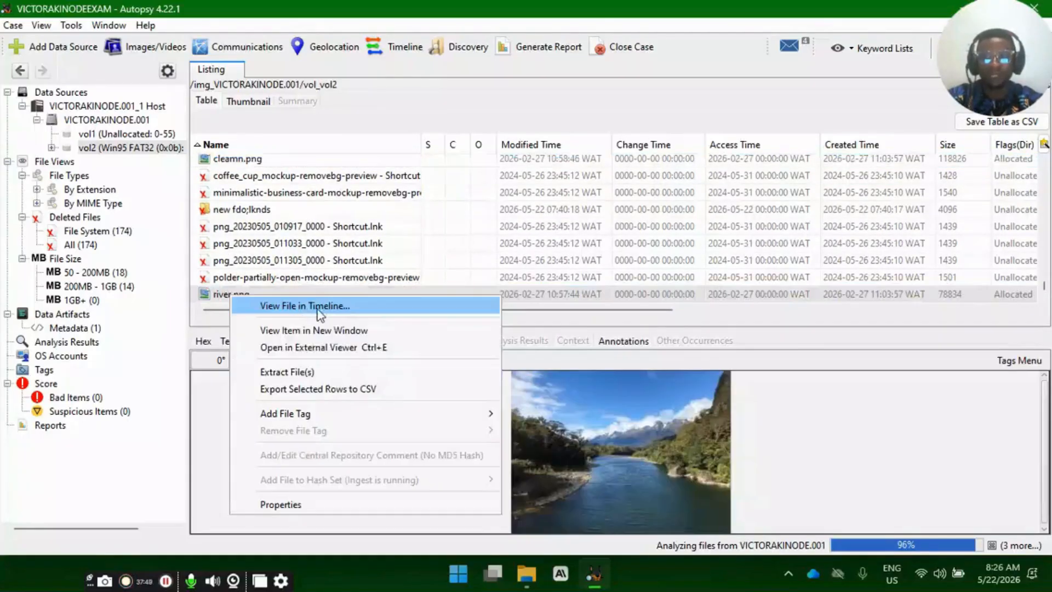
pyautogui.click(369, 372)
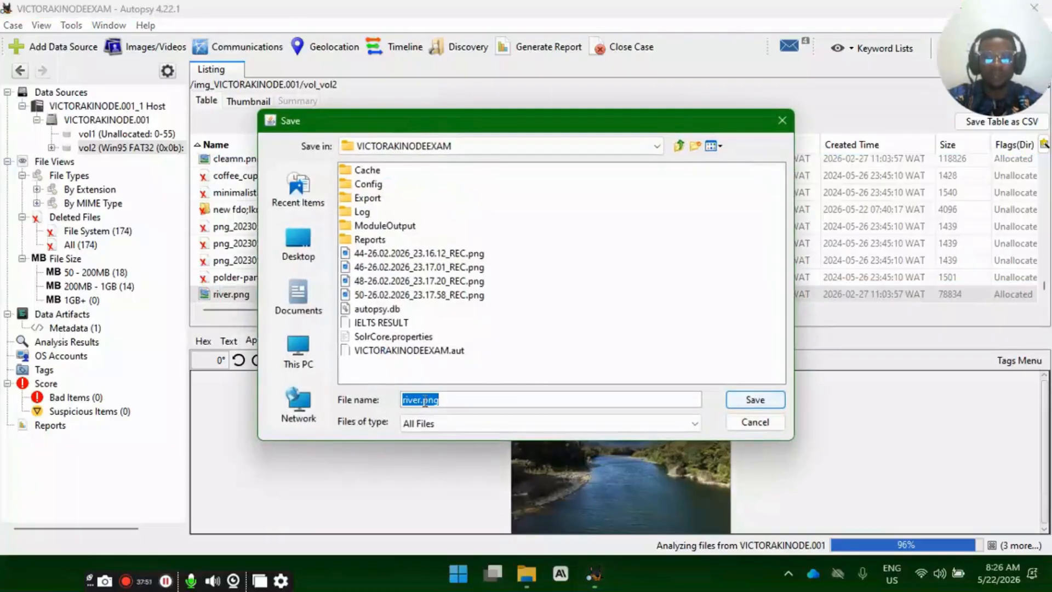
pyautogui.click(772, 400)
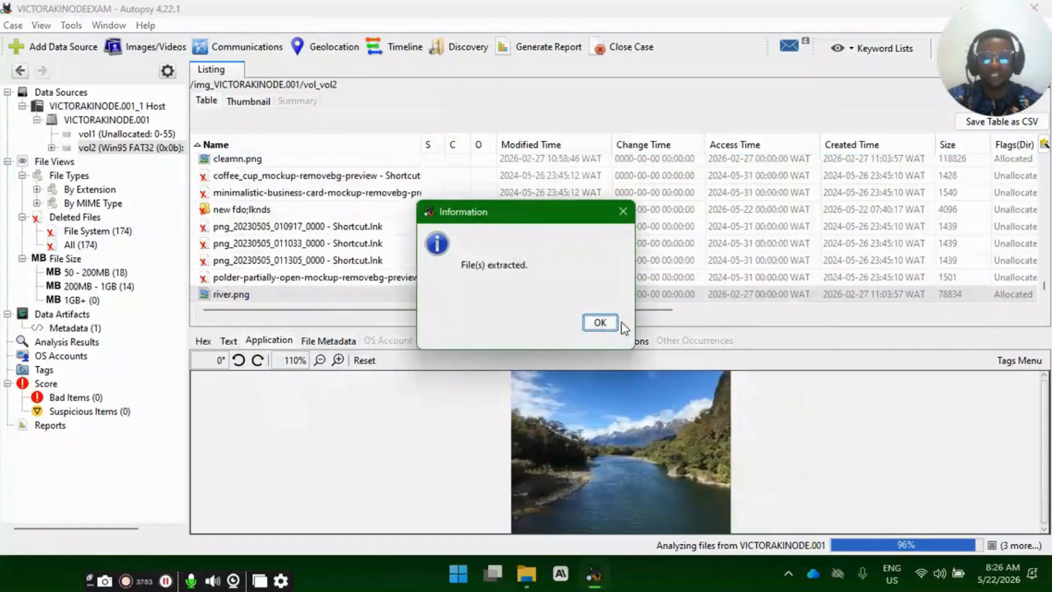
pyautogui.click(601, 323)
# - Preview cleamn.png, _el.png, _ius.png and the two ascii-art HTML files in vol2
pyautogui.scroll(2, 263, 296)
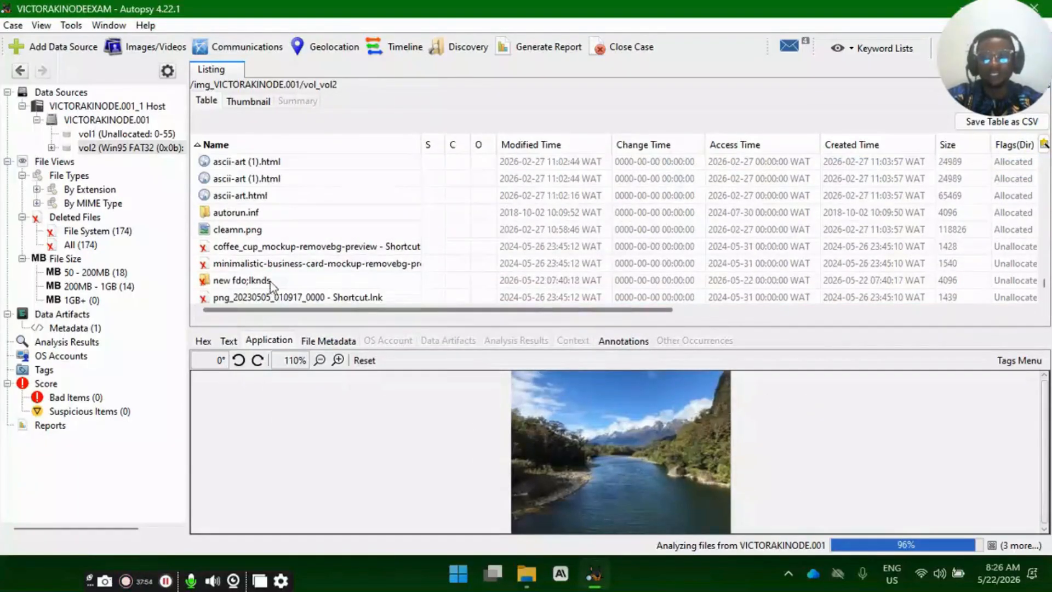
pyautogui.click(254, 231)
pyautogui.scroll(2, 257, 231)
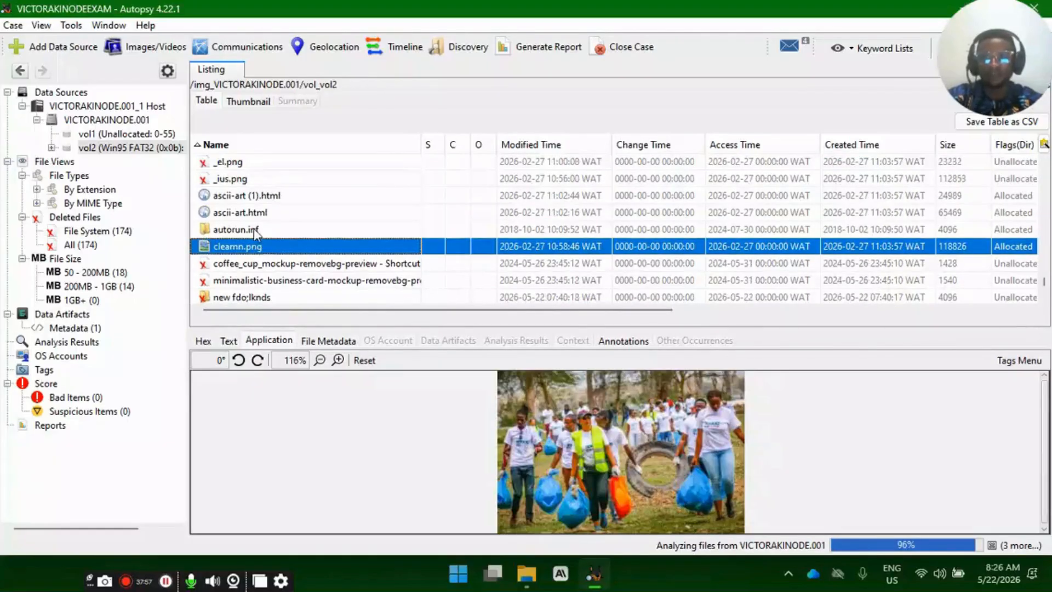
pyautogui.click(254, 214)
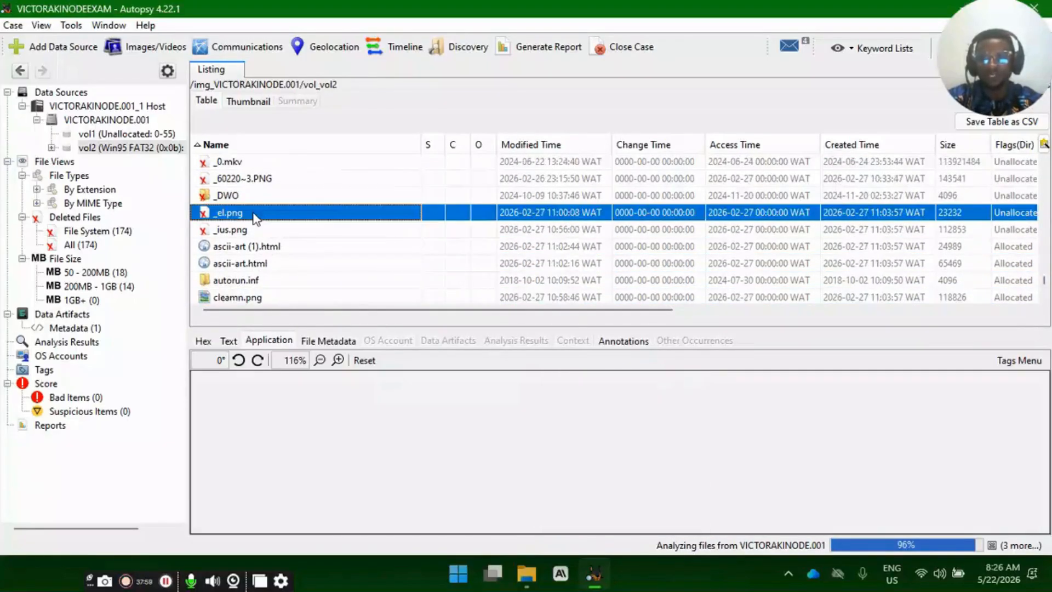
pyautogui.click(269, 232)
pyautogui.click(278, 248)
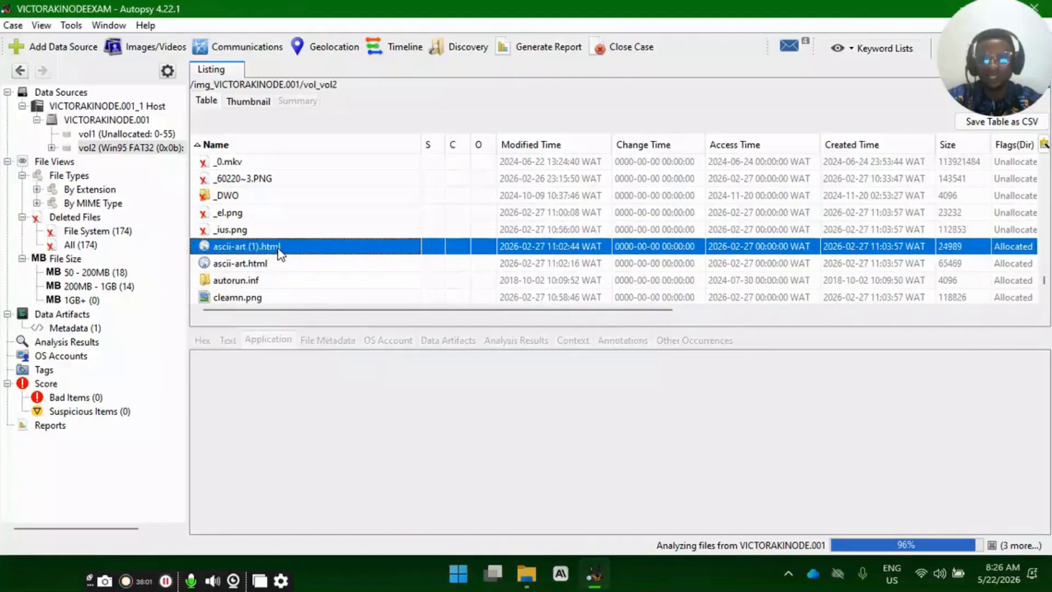
pyautogui.click(282, 266)
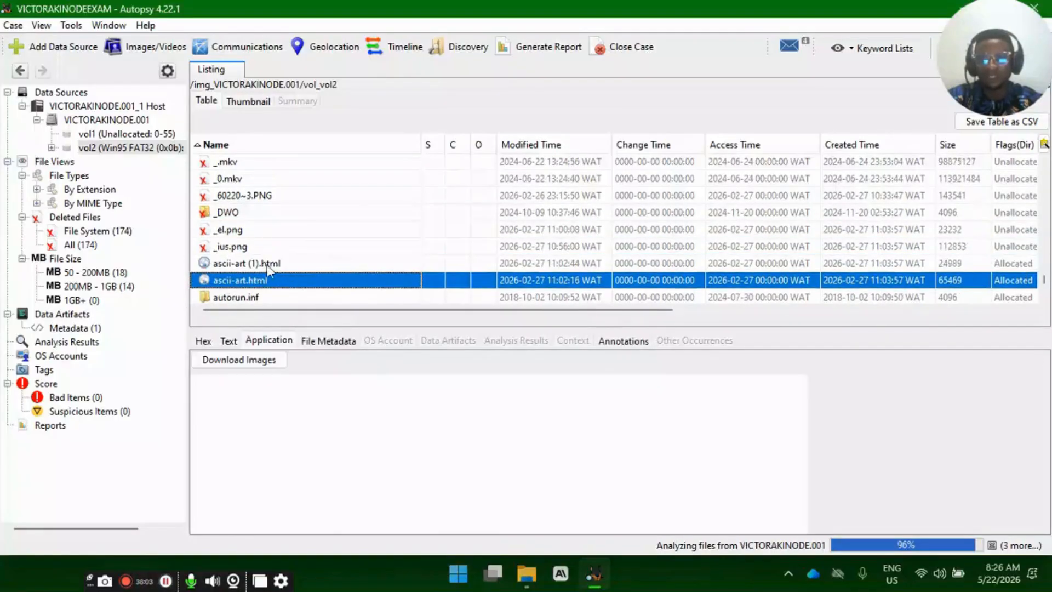
# - Inspect the hex content of the deleted YouTube eBook.-1.pdf and look over the neighbouring files in vol2
pyautogui.scroll(2, 268, 264)
pyautogui.click(269, 233)
pyautogui.click(300, 181)
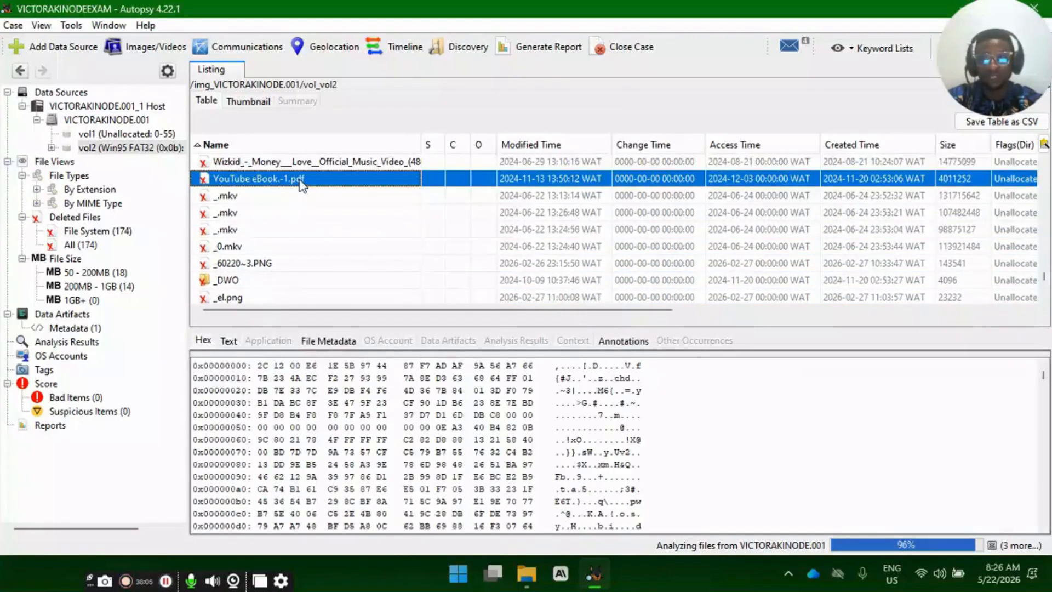
pyautogui.scroll(2, 322, 232)
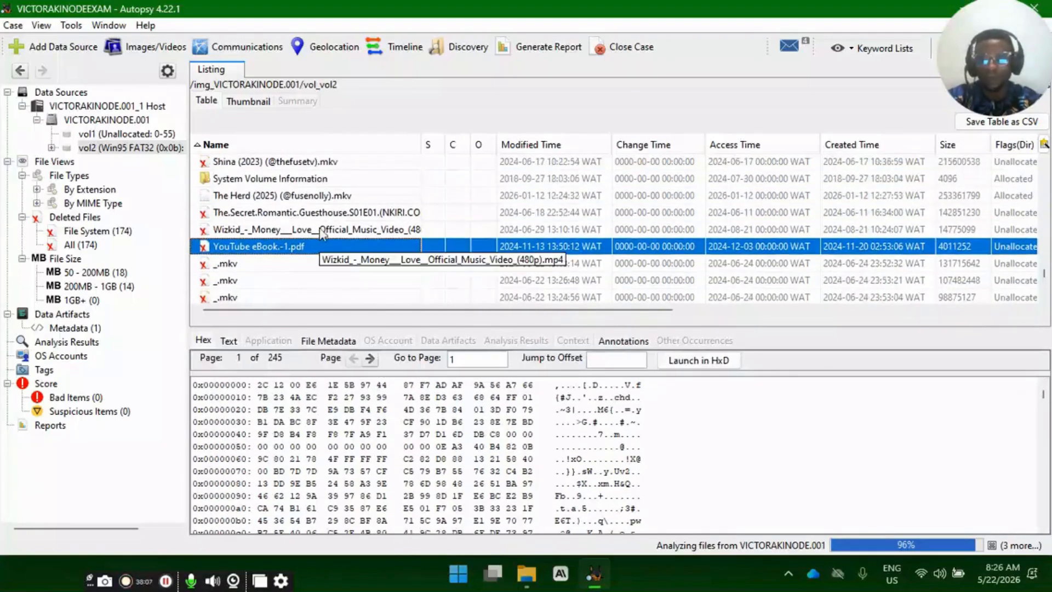
# - Preview the allocated video The Herd (2025) and inspect the hex content of the deleted polder-partially-open-mockup-removebg-preview file in vol2
pyautogui.click(320, 215)
pyautogui.click(310, 196)
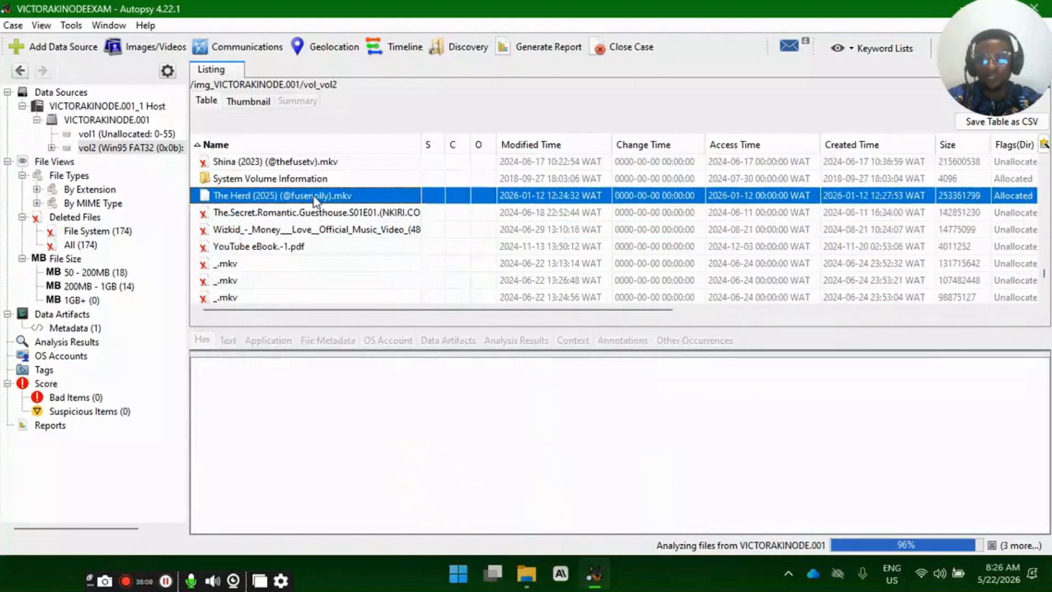
pyautogui.scroll(-4, 305, 239)
pyautogui.scroll(-3, 306, 239)
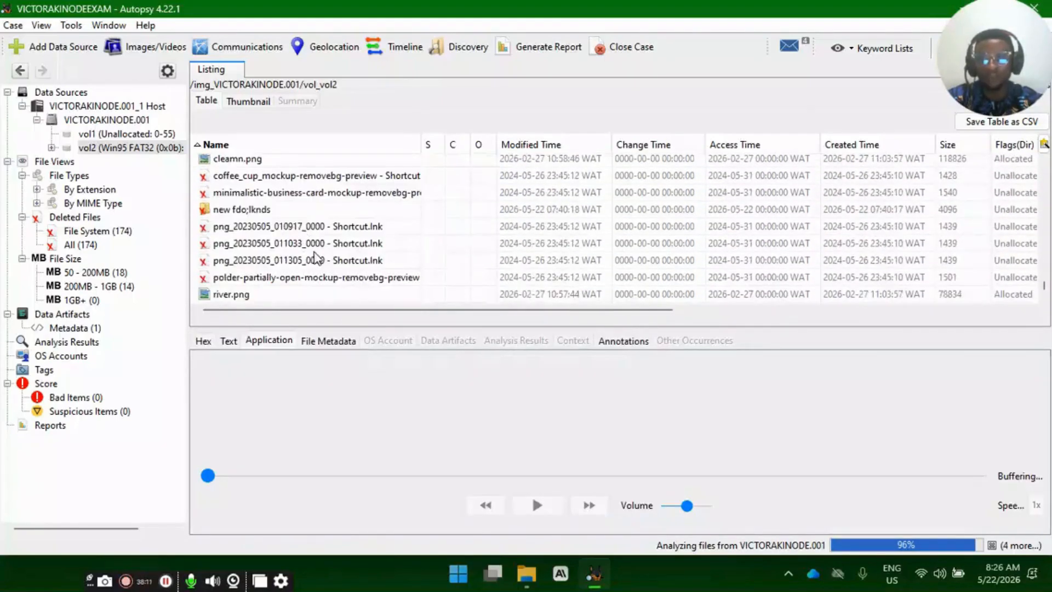
pyautogui.click(310, 261)
pyautogui.click(308, 278)
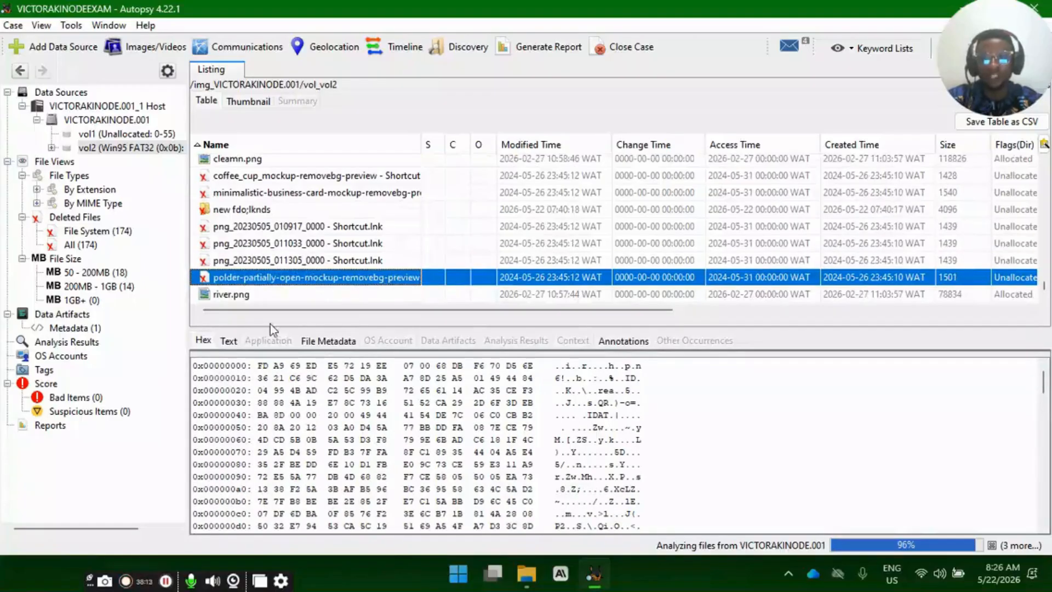
pyautogui.click(76, 459)
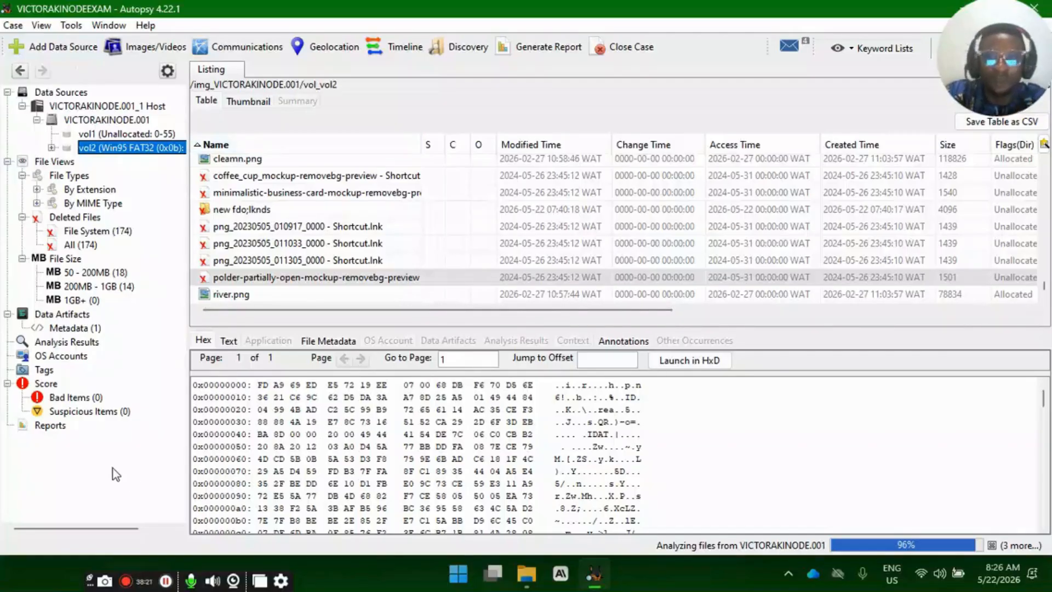
# - Review the suspicious items, the 50 - 200MB and 200MB - 1GB file size groups, and the list of all deleted files
pyautogui.click(63, 413)
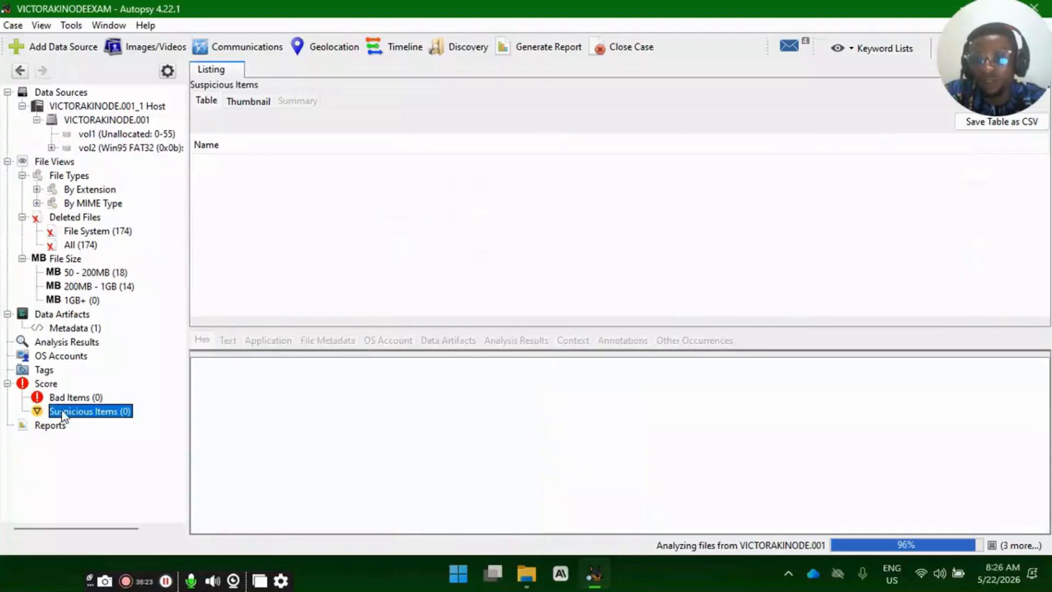
pyautogui.click(104, 286)
pyautogui.click(112, 272)
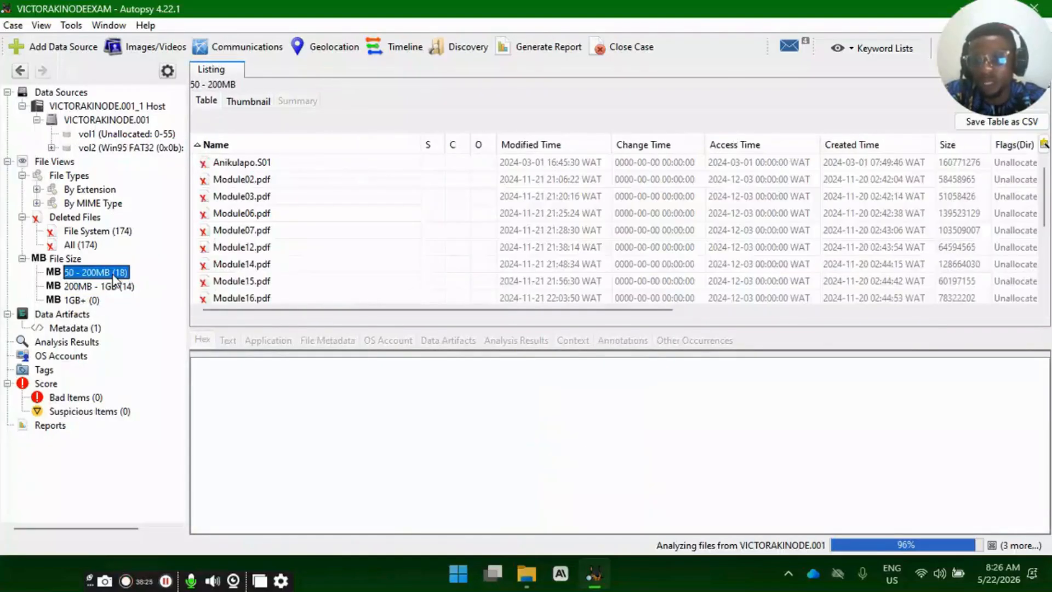
pyautogui.click(113, 284)
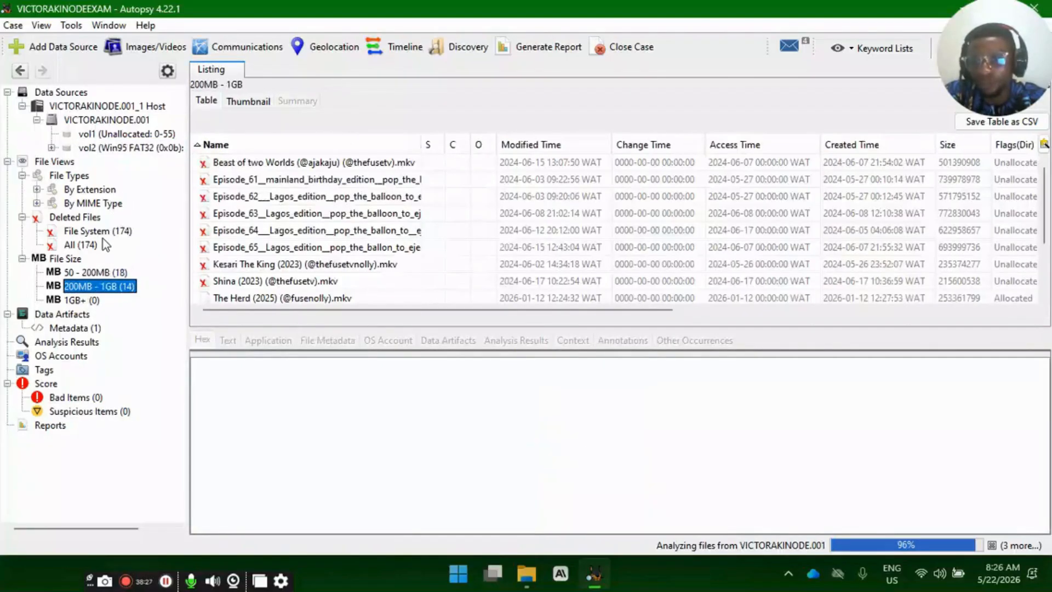
pyautogui.click(75, 250)
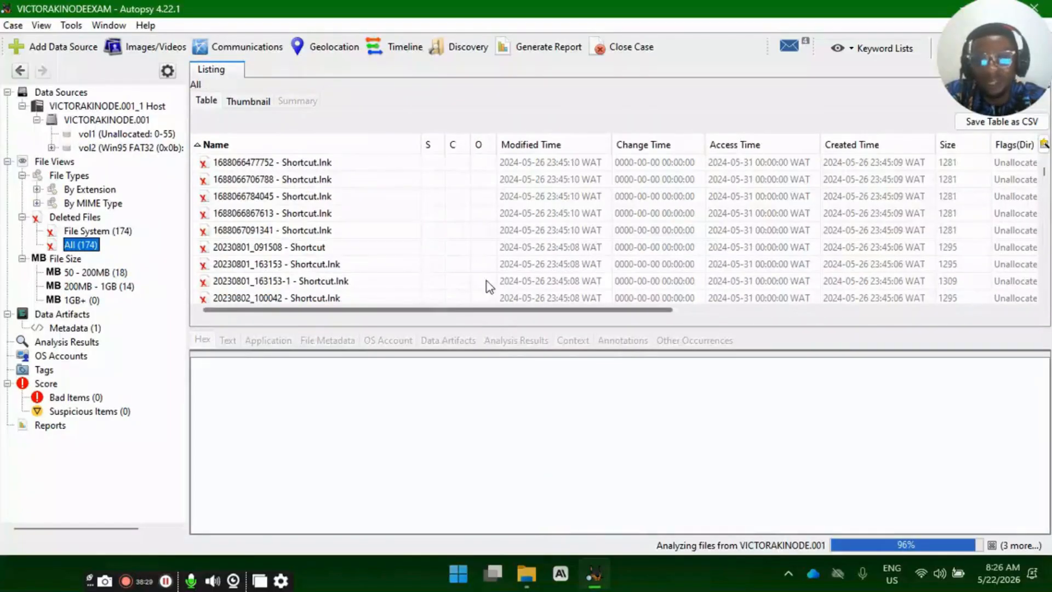
pyautogui.scroll(-20, 489, 286)
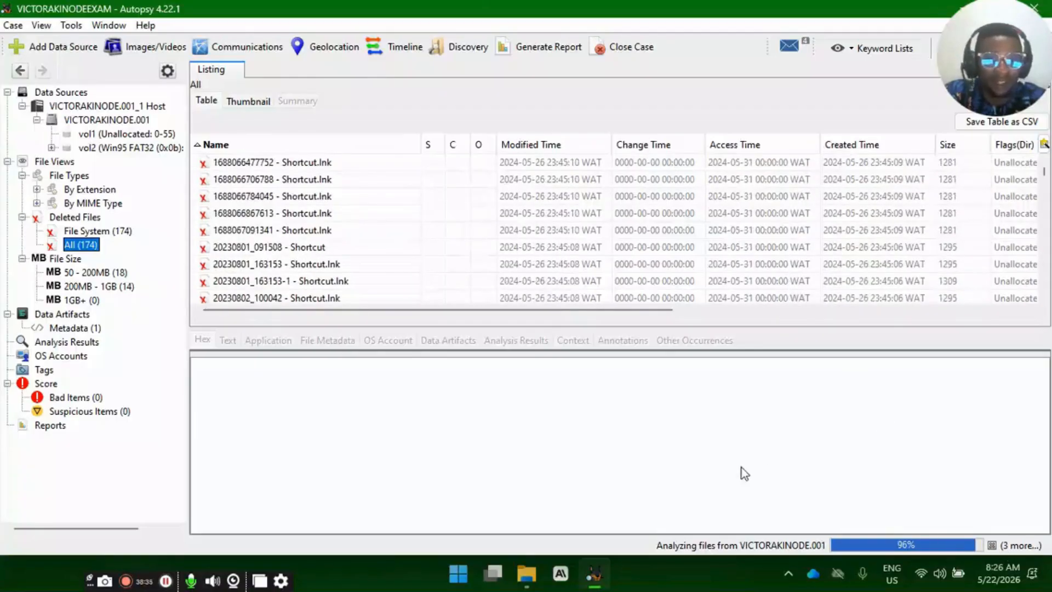
# - Switch to File Explorer, eject USB Drive (E:), and close the File Explorer window
pyautogui.click(526, 574)
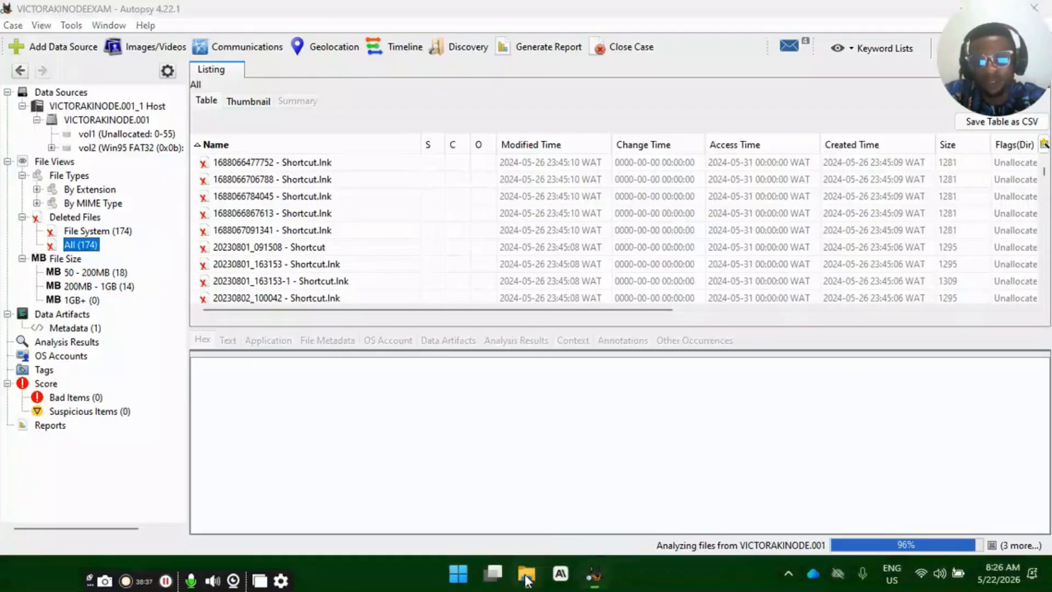
pyautogui.moveTo(210, 275); pyautogui.dragTo(266, 165)
pyautogui.click(393, 331)
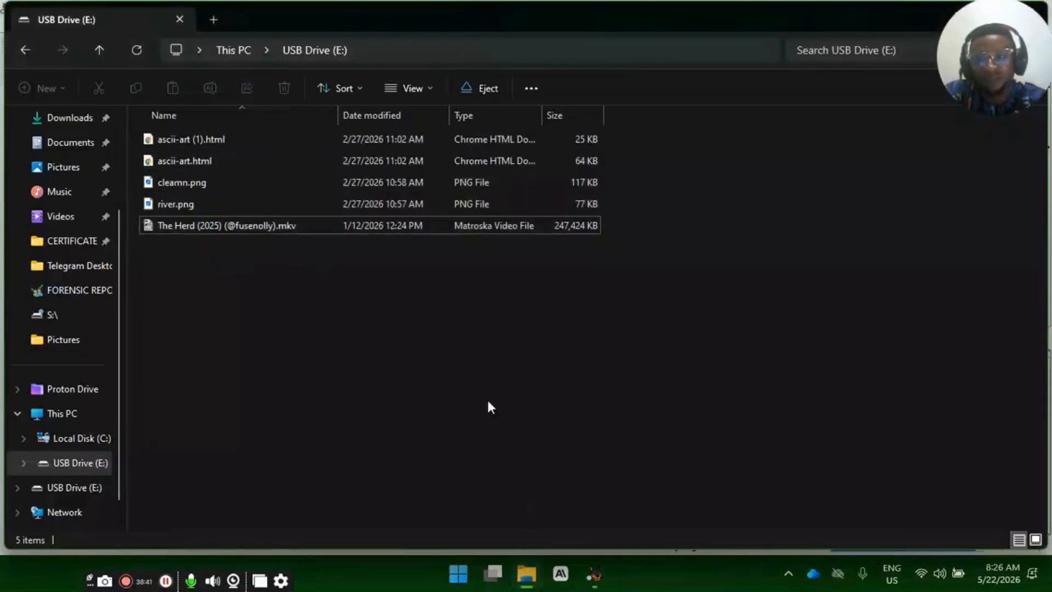
pyautogui.click(81, 463)
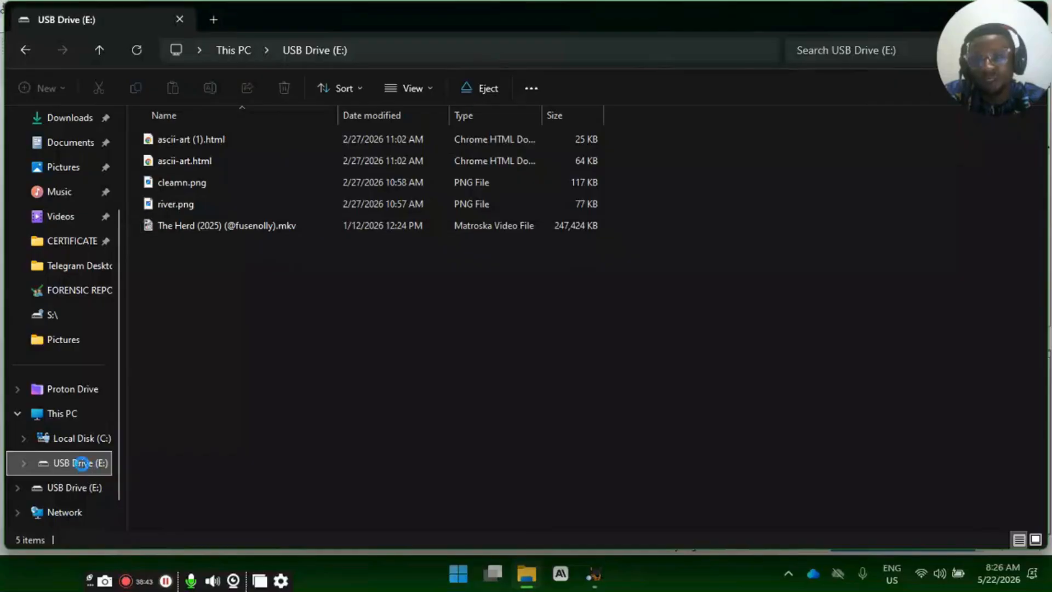
pyautogui.rightClick(81, 463)
pyautogui.click(137, 336)
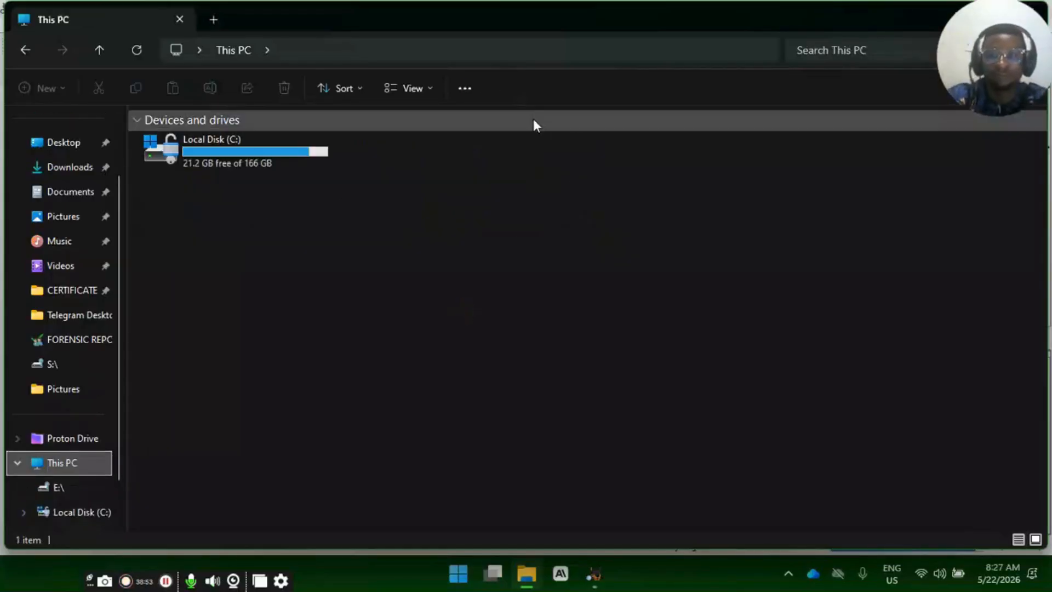
pyautogui.moveTo(610, 24); pyautogui.dragTo(521, 83)
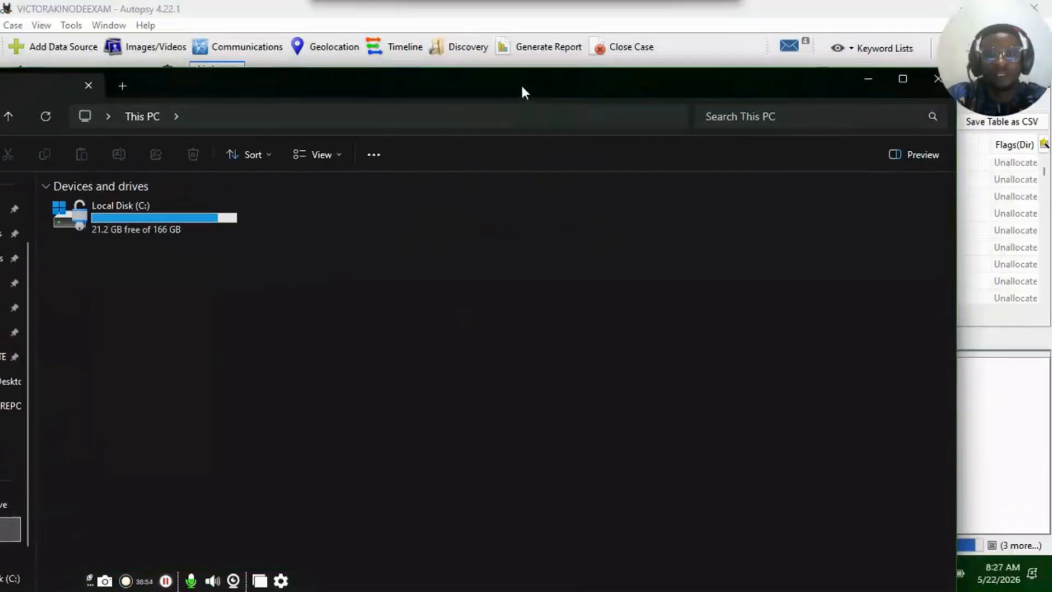
pyautogui.click(933, 81)
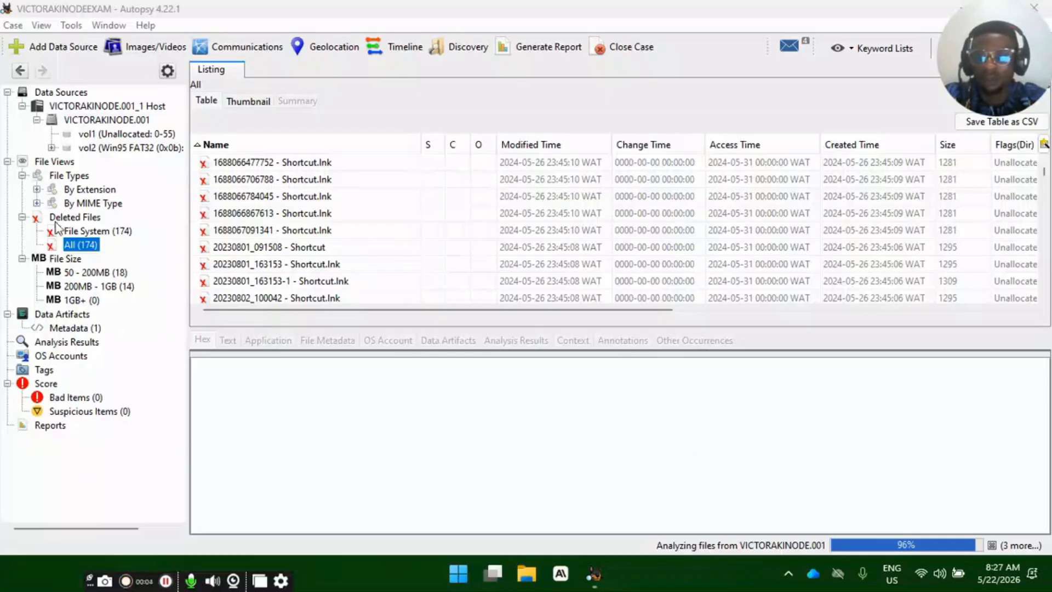
# - Start a new case report using the HTML Report module and enter the examination's name as its header and footer text
pyautogui.click(537, 47)
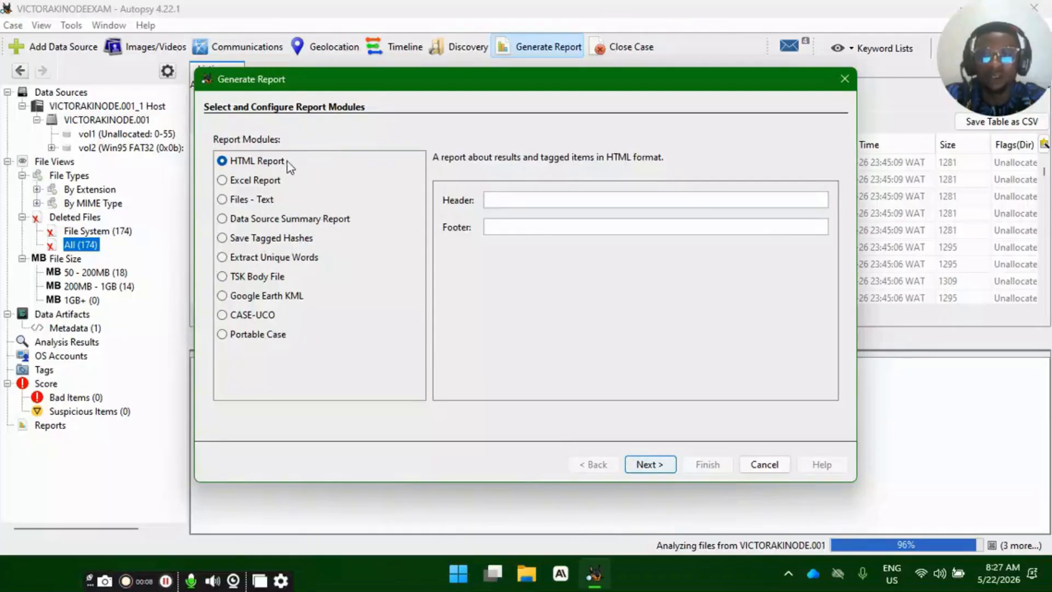
pyautogui.click(268, 183)
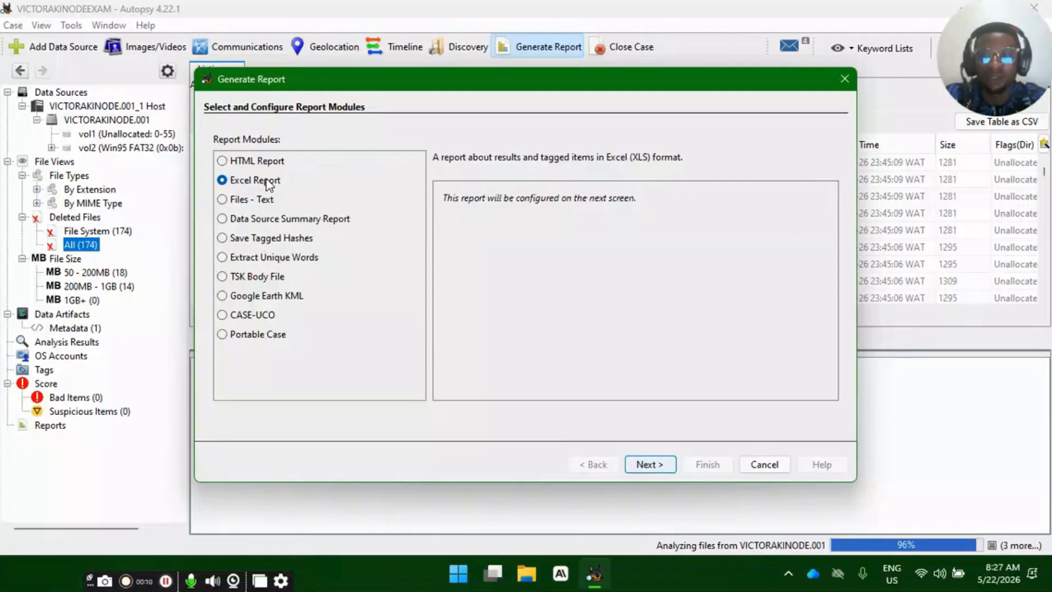
pyautogui.click(250, 336)
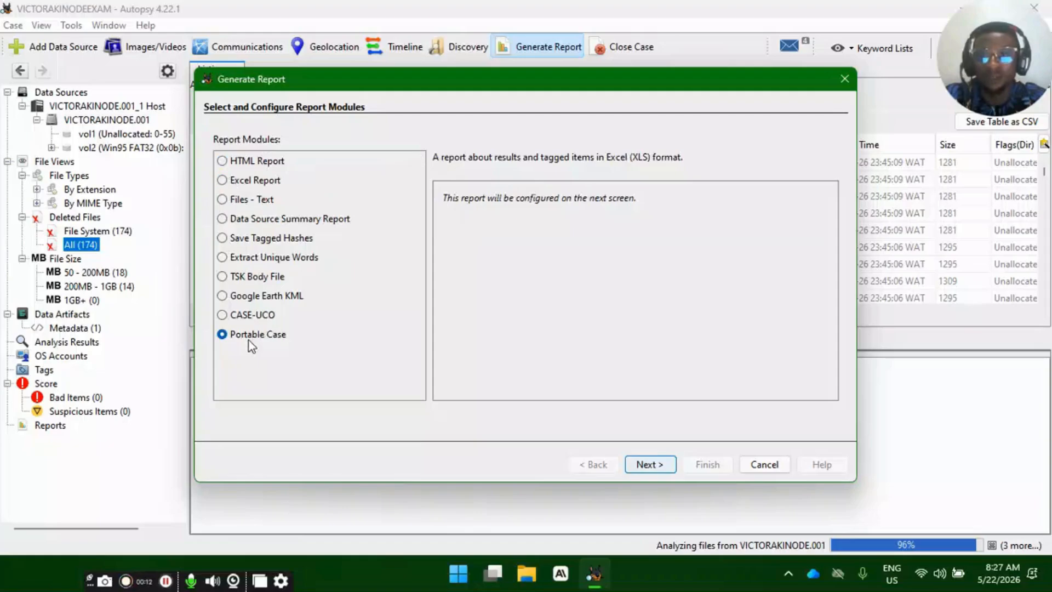
pyautogui.click(253, 167)
pyautogui.click(509, 203)
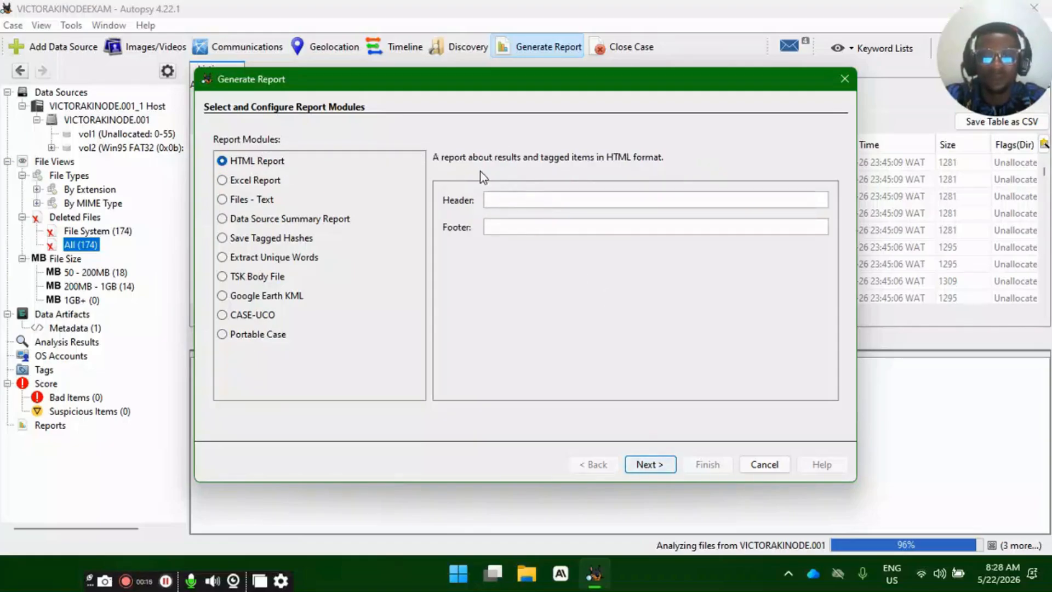
pyautogui.click(542, 204)
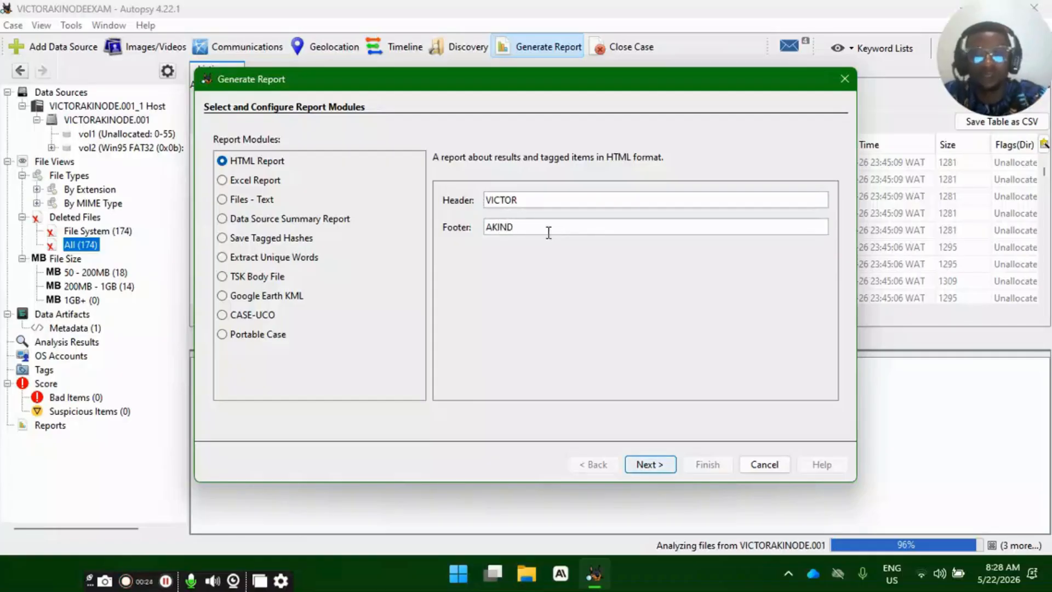
# - Include the flash drive image as the data source and generate the report on All Results
pyautogui.click(646, 467)
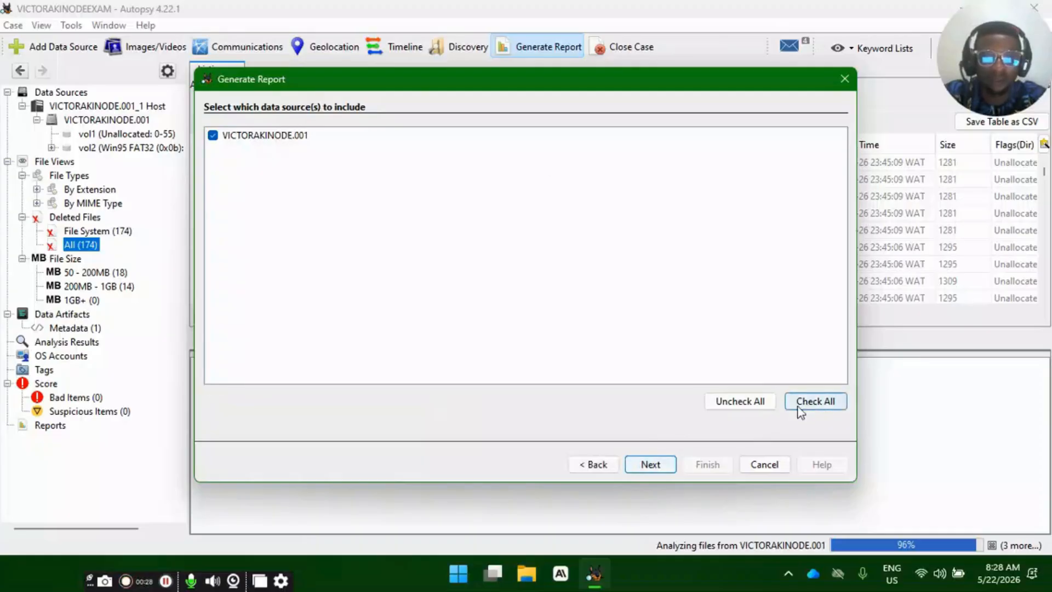
pyautogui.click(650, 464)
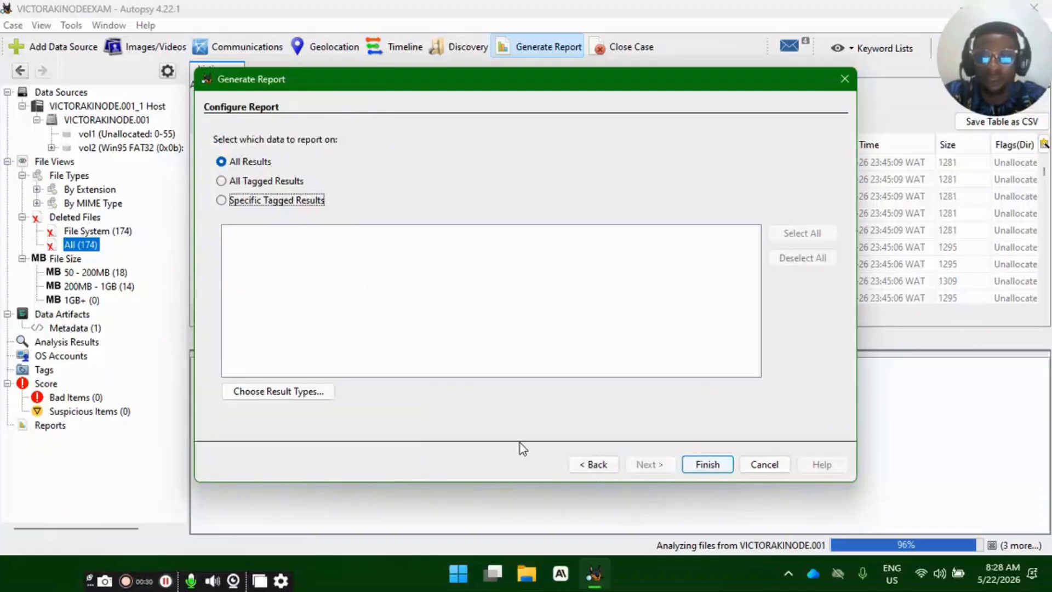
pyautogui.click(707, 465)
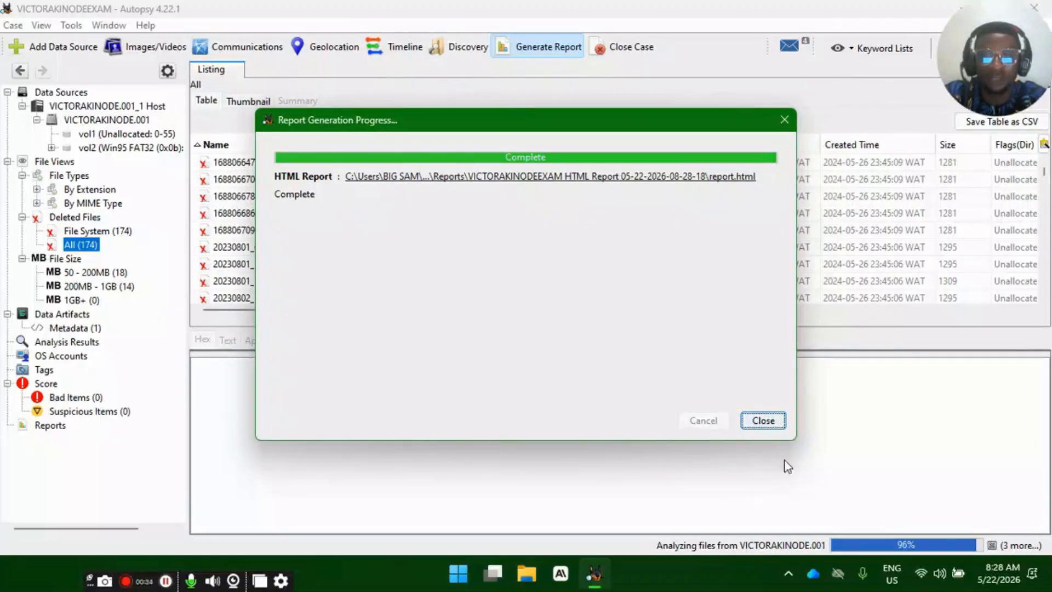
# - Open the generated HTML report in the browser and close its duplicate tabs
pyautogui.click(483, 179)
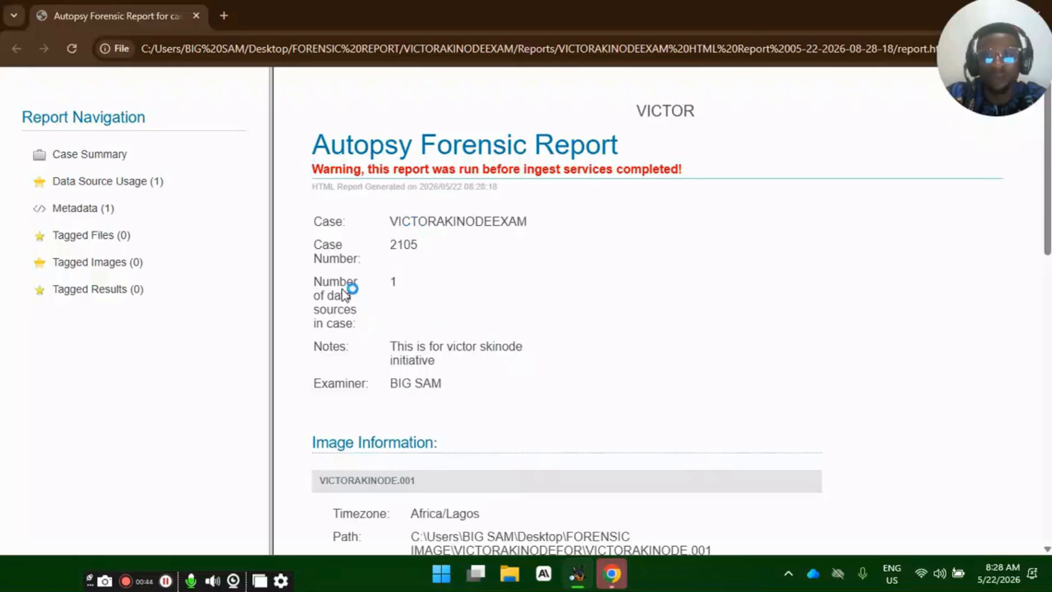
pyautogui.moveTo(341, 288); pyautogui.dragTo(424, 310)
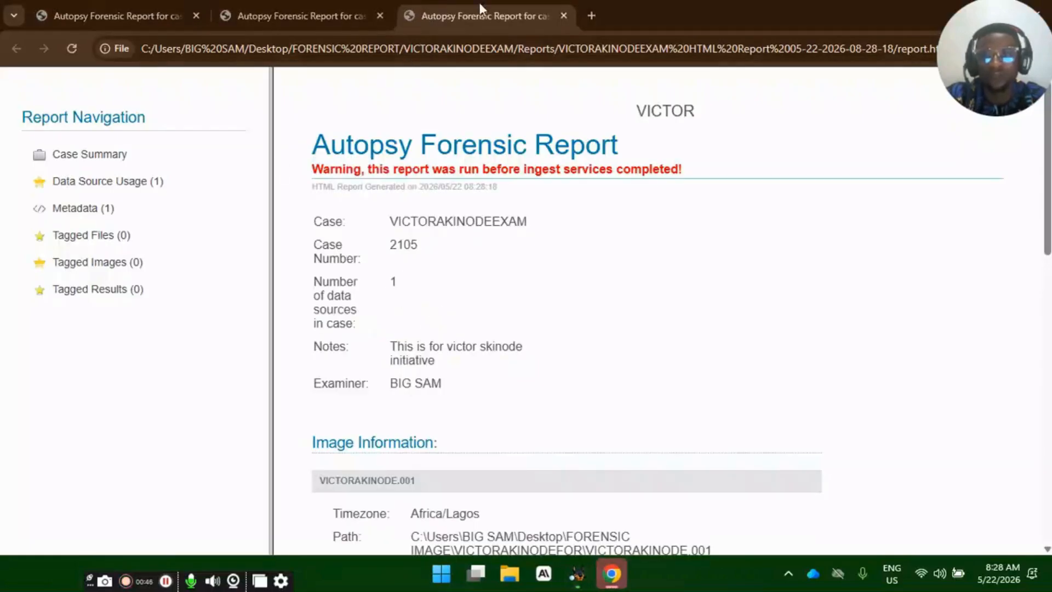
pyautogui.hotkey('ctrl', 'w')
pyautogui.click(378, 15)
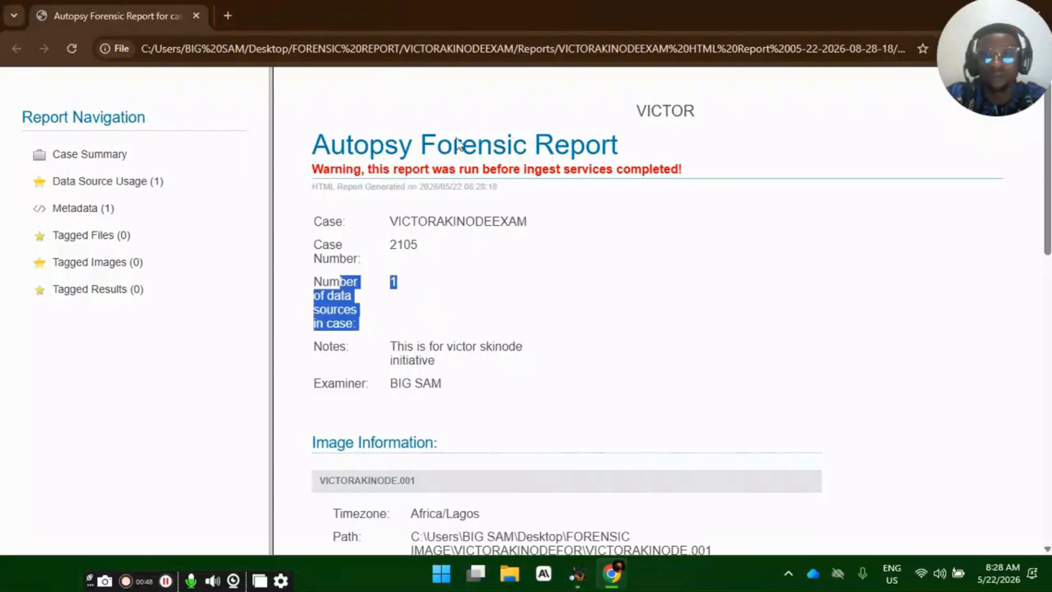
# - Review the report's case summary, including its header and footer, image information, software information and ingest history
pyautogui.click(425, 269)
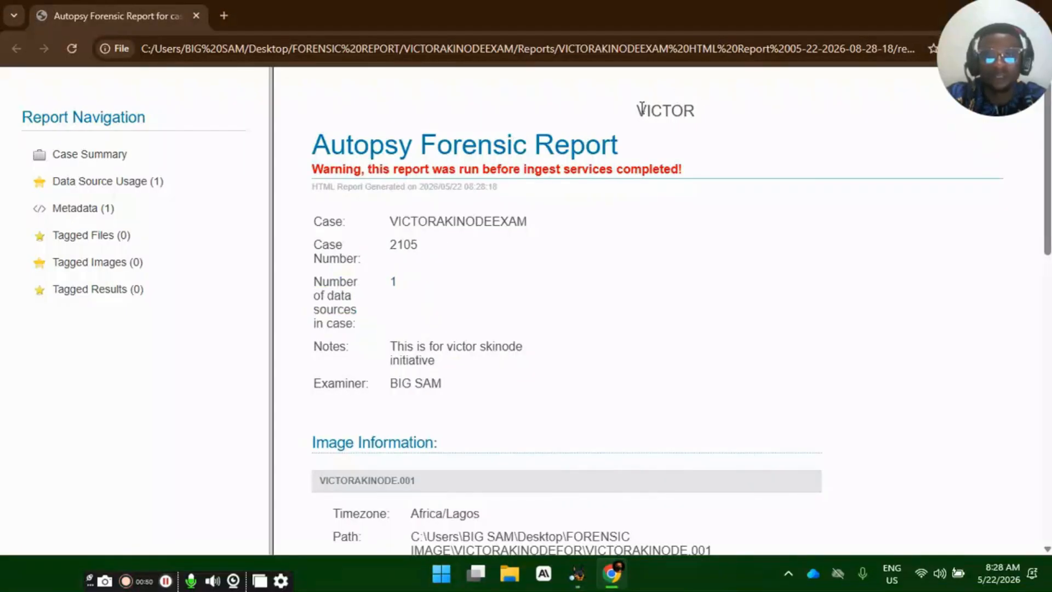
pyautogui.scroll(-15, 634, 305)
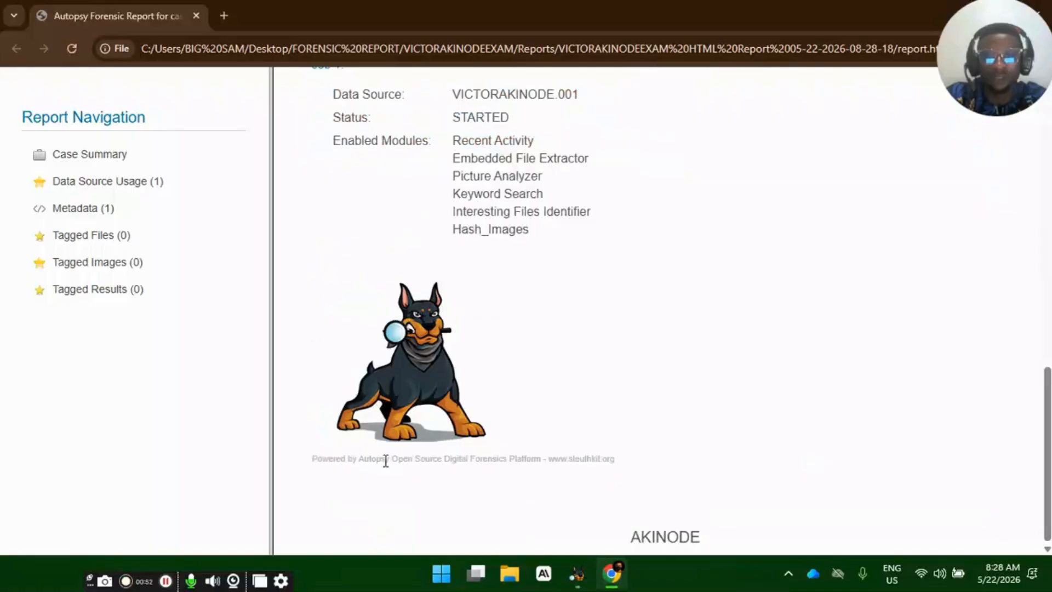
pyautogui.scroll(8, 507, 371)
pyautogui.scroll(-6, 418, 329)
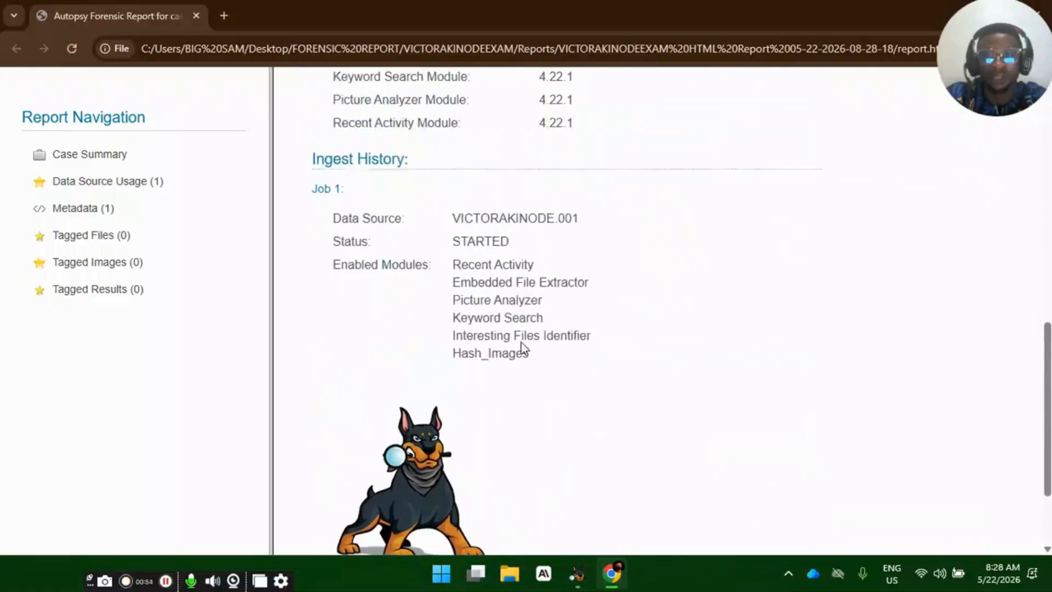
pyautogui.scroll(5, 523, 347)
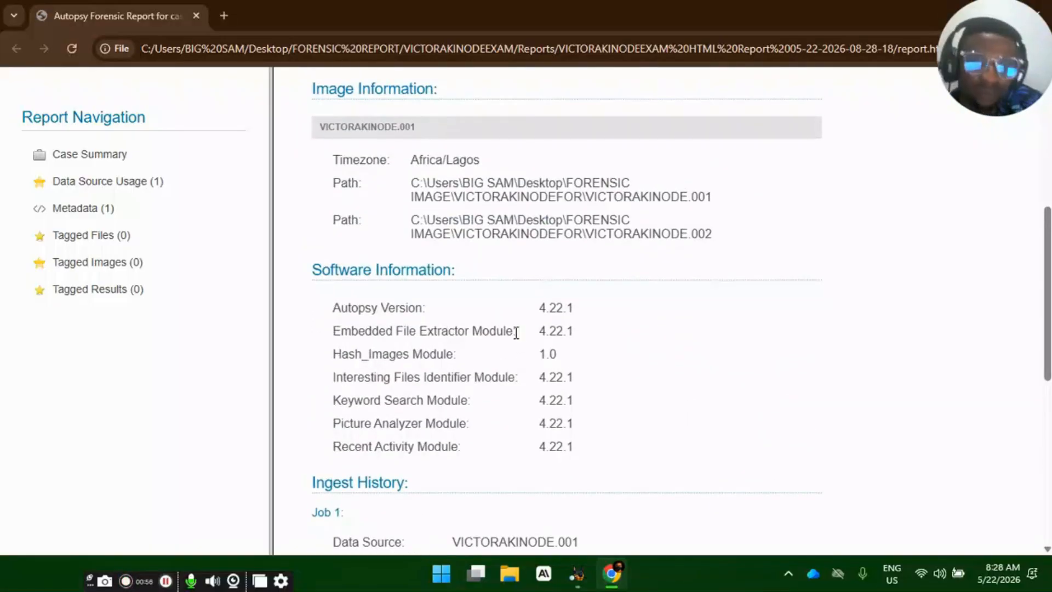
# - Examine the report's Data Source Usage and Metadata pages, checking the document's dates, program name and source file
pyautogui.click(125, 185)
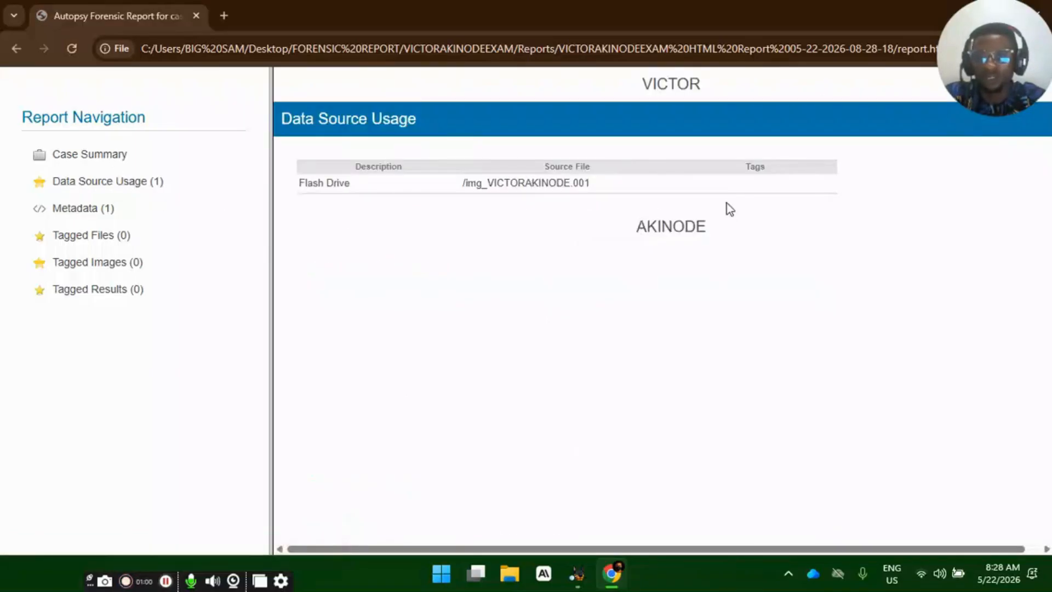
pyautogui.click(102, 212)
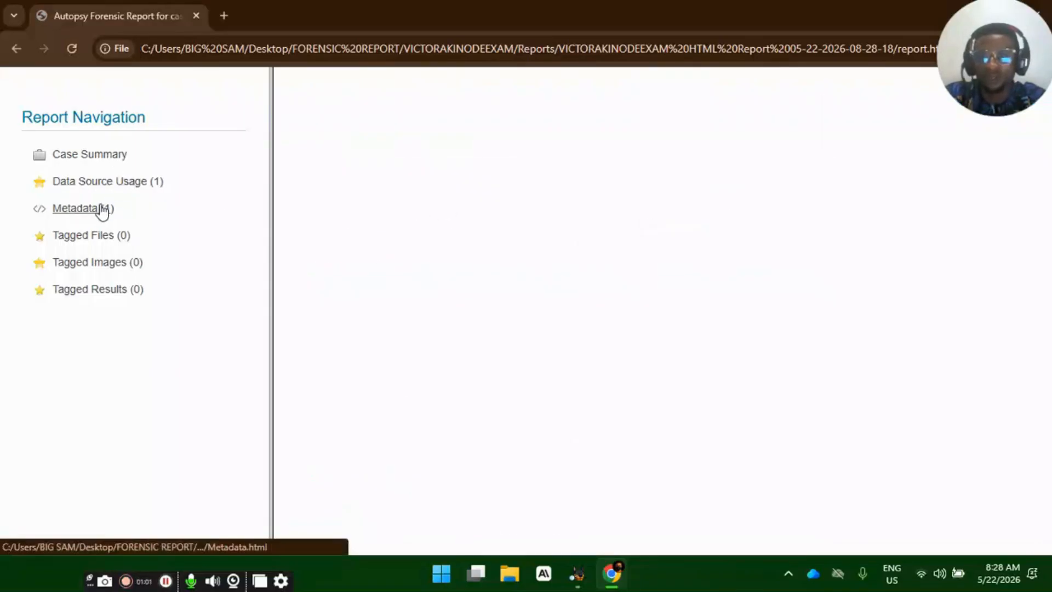
pyautogui.click(84, 238)
pyautogui.click(89, 208)
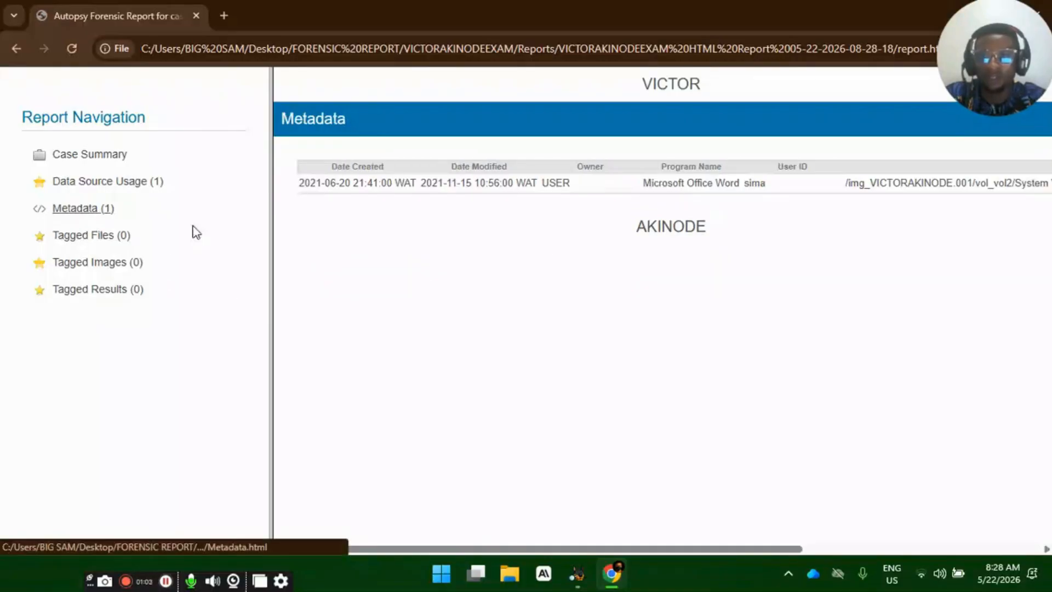
pyautogui.moveTo(912, 183); pyautogui.dragTo(981, 182)
pyautogui.doubleClick(747, 185)
pyautogui.moveTo(507, 182); pyautogui.dragTo(512, 183)
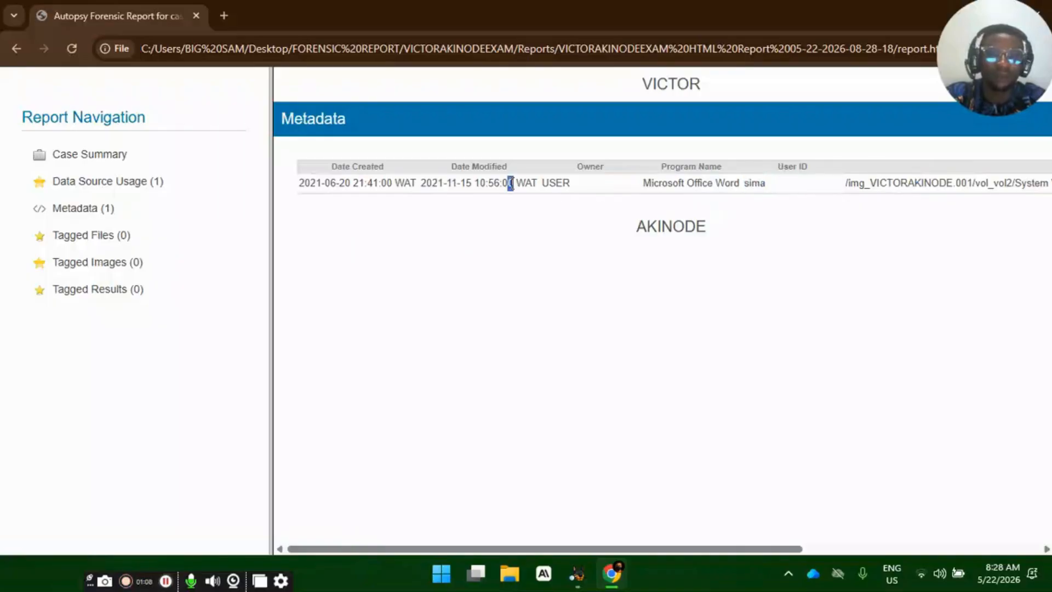
pyautogui.click(70, 180)
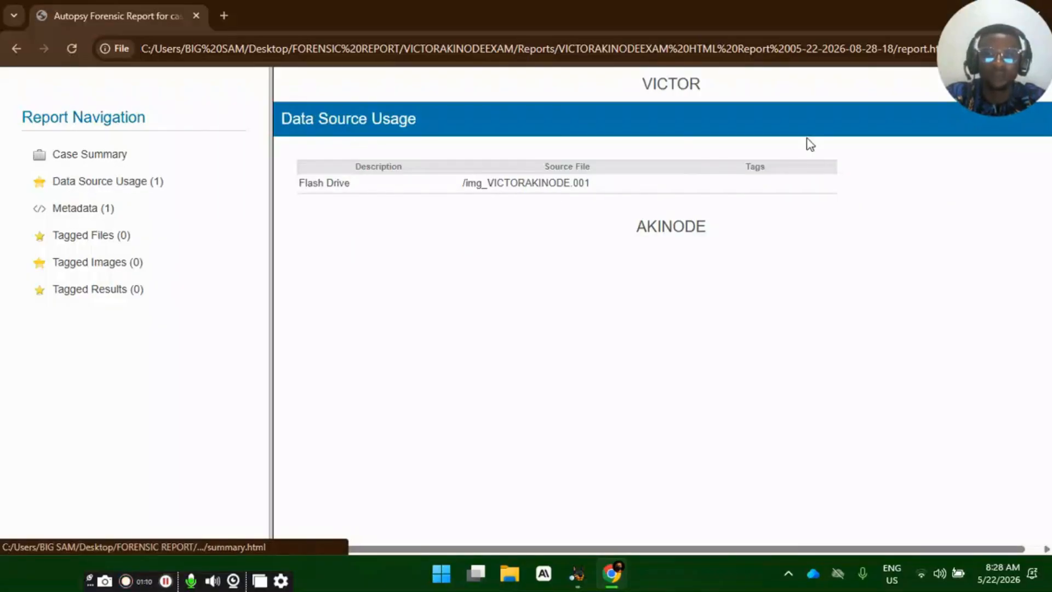
# - Return to the report's Case Summary and examine the notice about ingest services beneath the report title
pyautogui.click(77, 156)
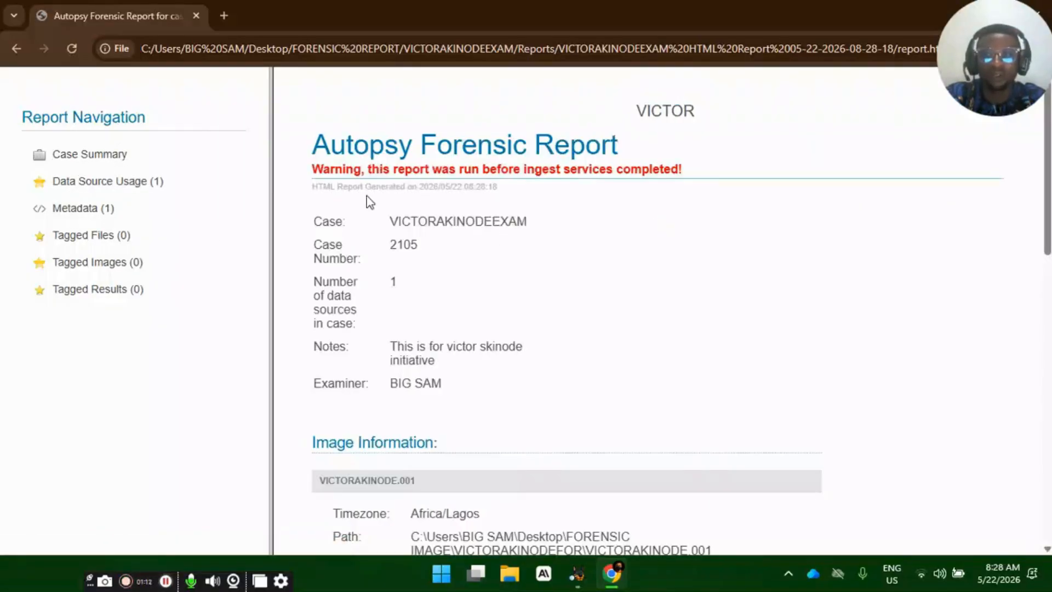
pyautogui.moveTo(365, 167); pyautogui.dragTo(678, 168)
pyautogui.click(682, 168)
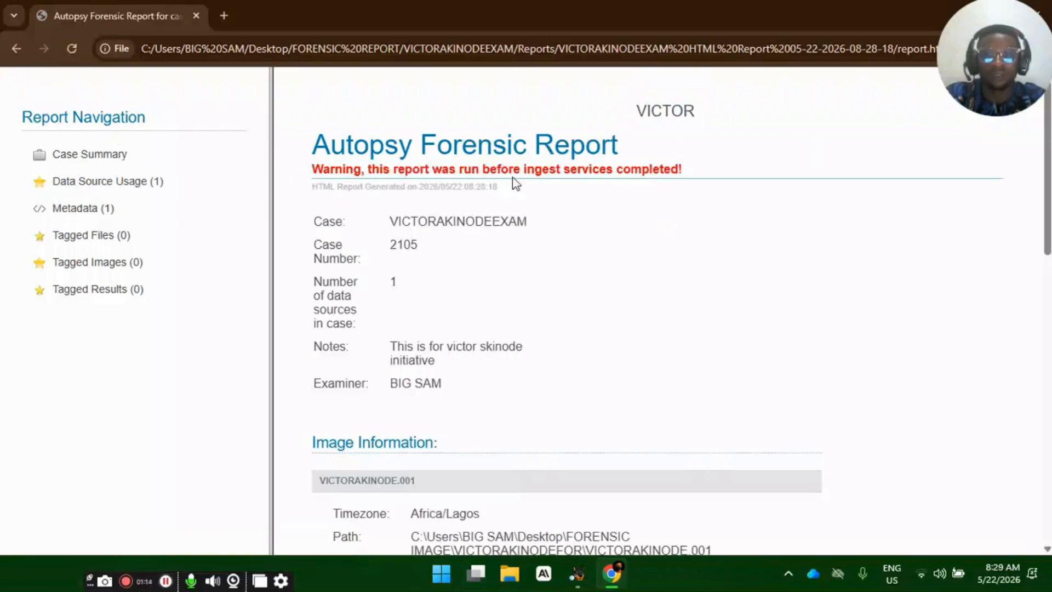
pyautogui.moveTo(425, 169); pyautogui.dragTo(680, 169)
pyautogui.click(566, 177)
# - Review the case summary's software module versions and the Job 1 ingest history, including its status and enabled modules
pyautogui.scroll(-7, 417, 279)
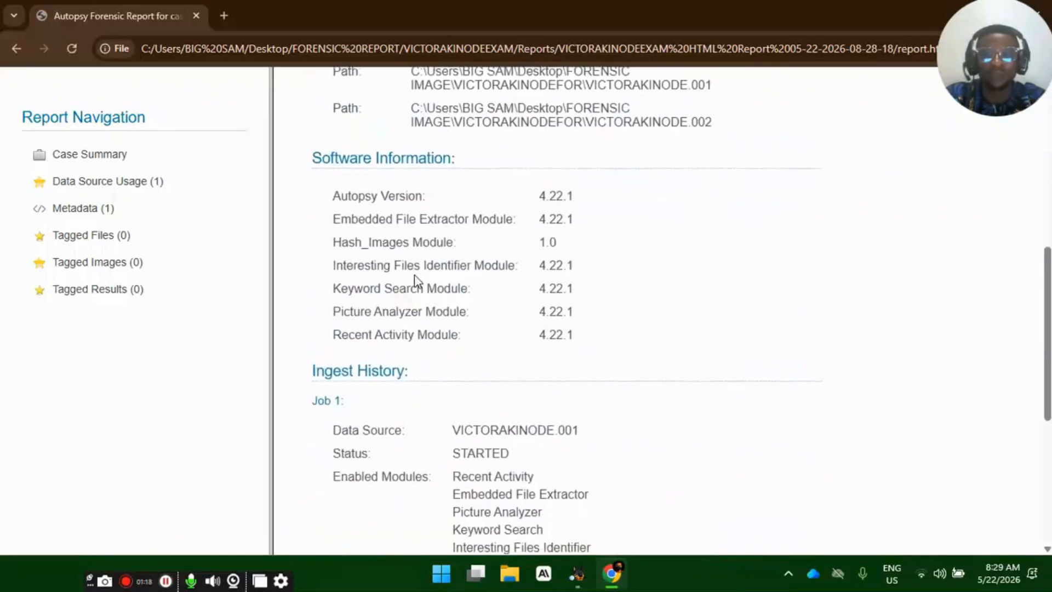
pyautogui.scroll(1, 507, 207)
pyautogui.scroll(-5, 528, 371)
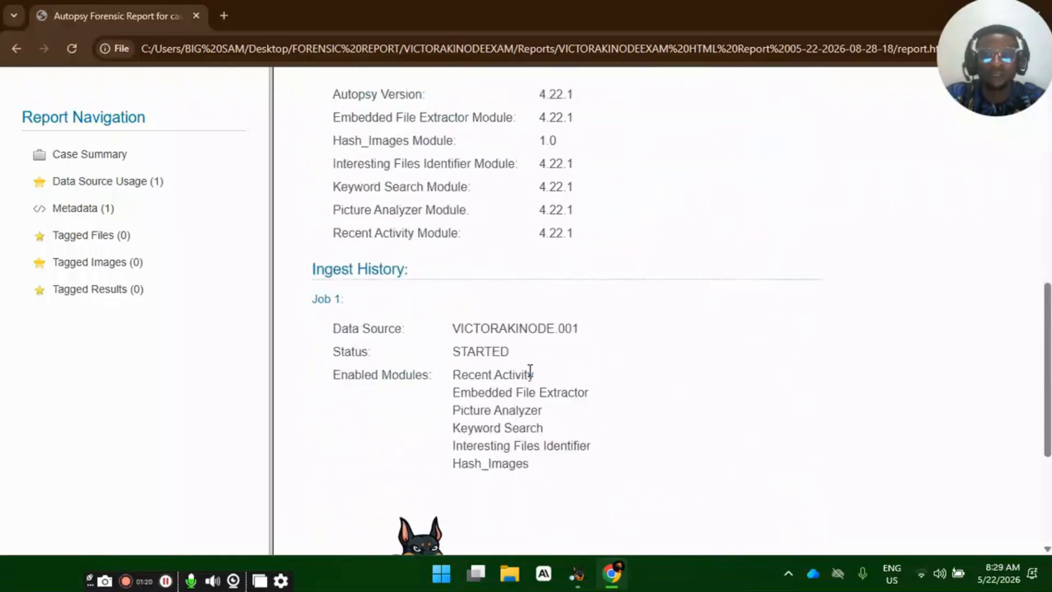
pyautogui.moveTo(452, 249); pyautogui.dragTo(515, 353)
pyautogui.scroll(-3, 527, 342)
pyautogui.click(531, 353)
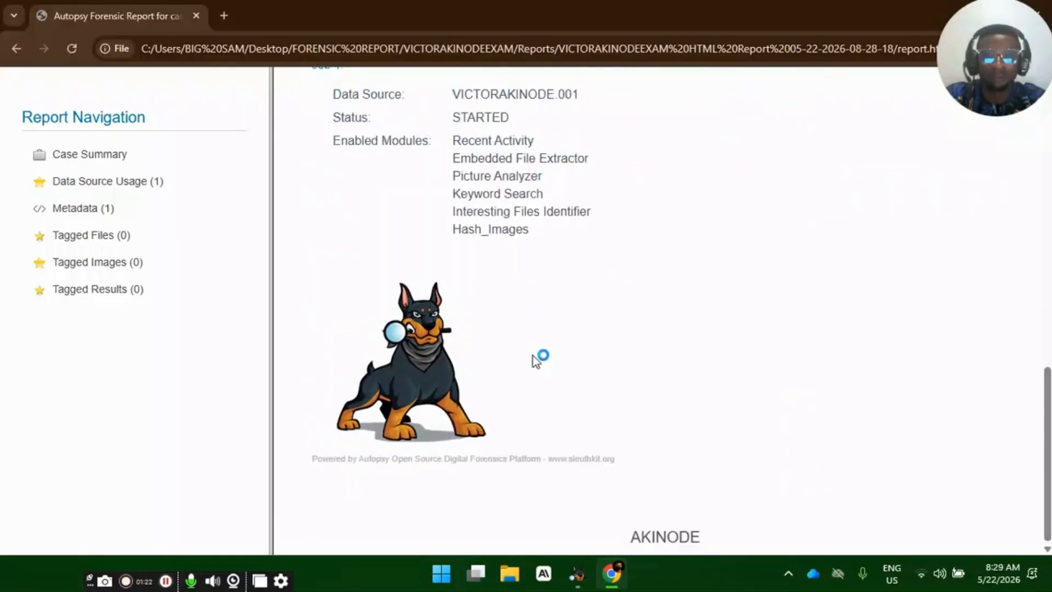
pyautogui.scroll(12, 547, 377)
# - Switch back to Autopsy and close the finished report generation progress window
pyautogui.click(577, 573)
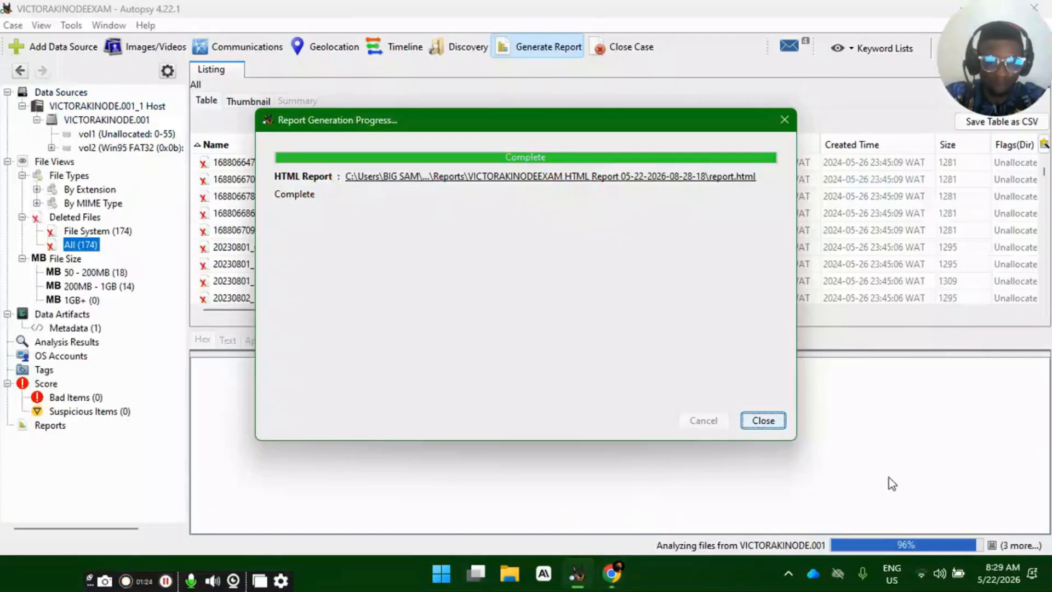
pyautogui.click(763, 420)
pyautogui.click(912, 486)
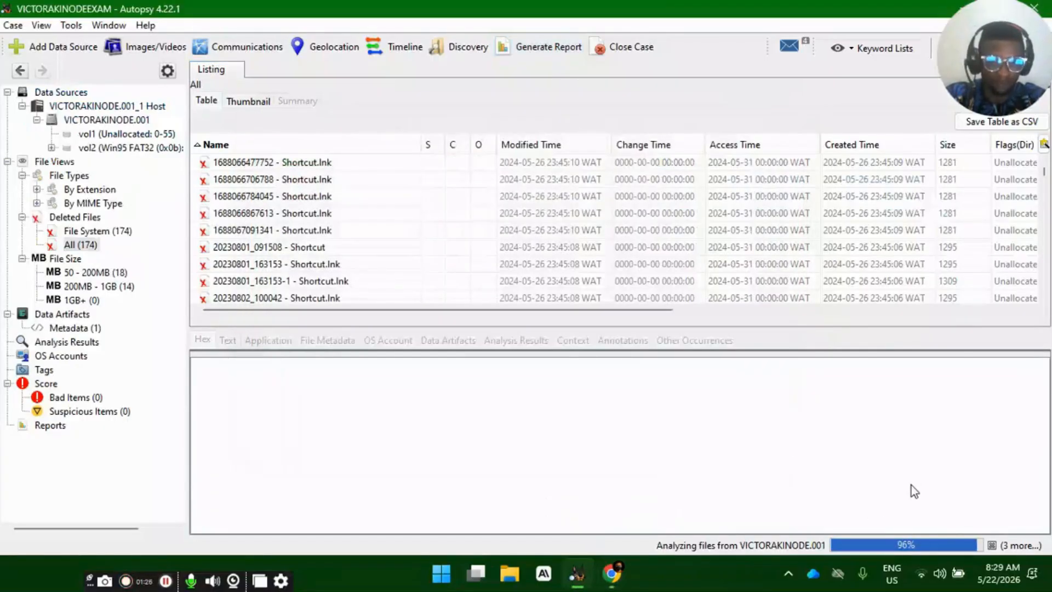